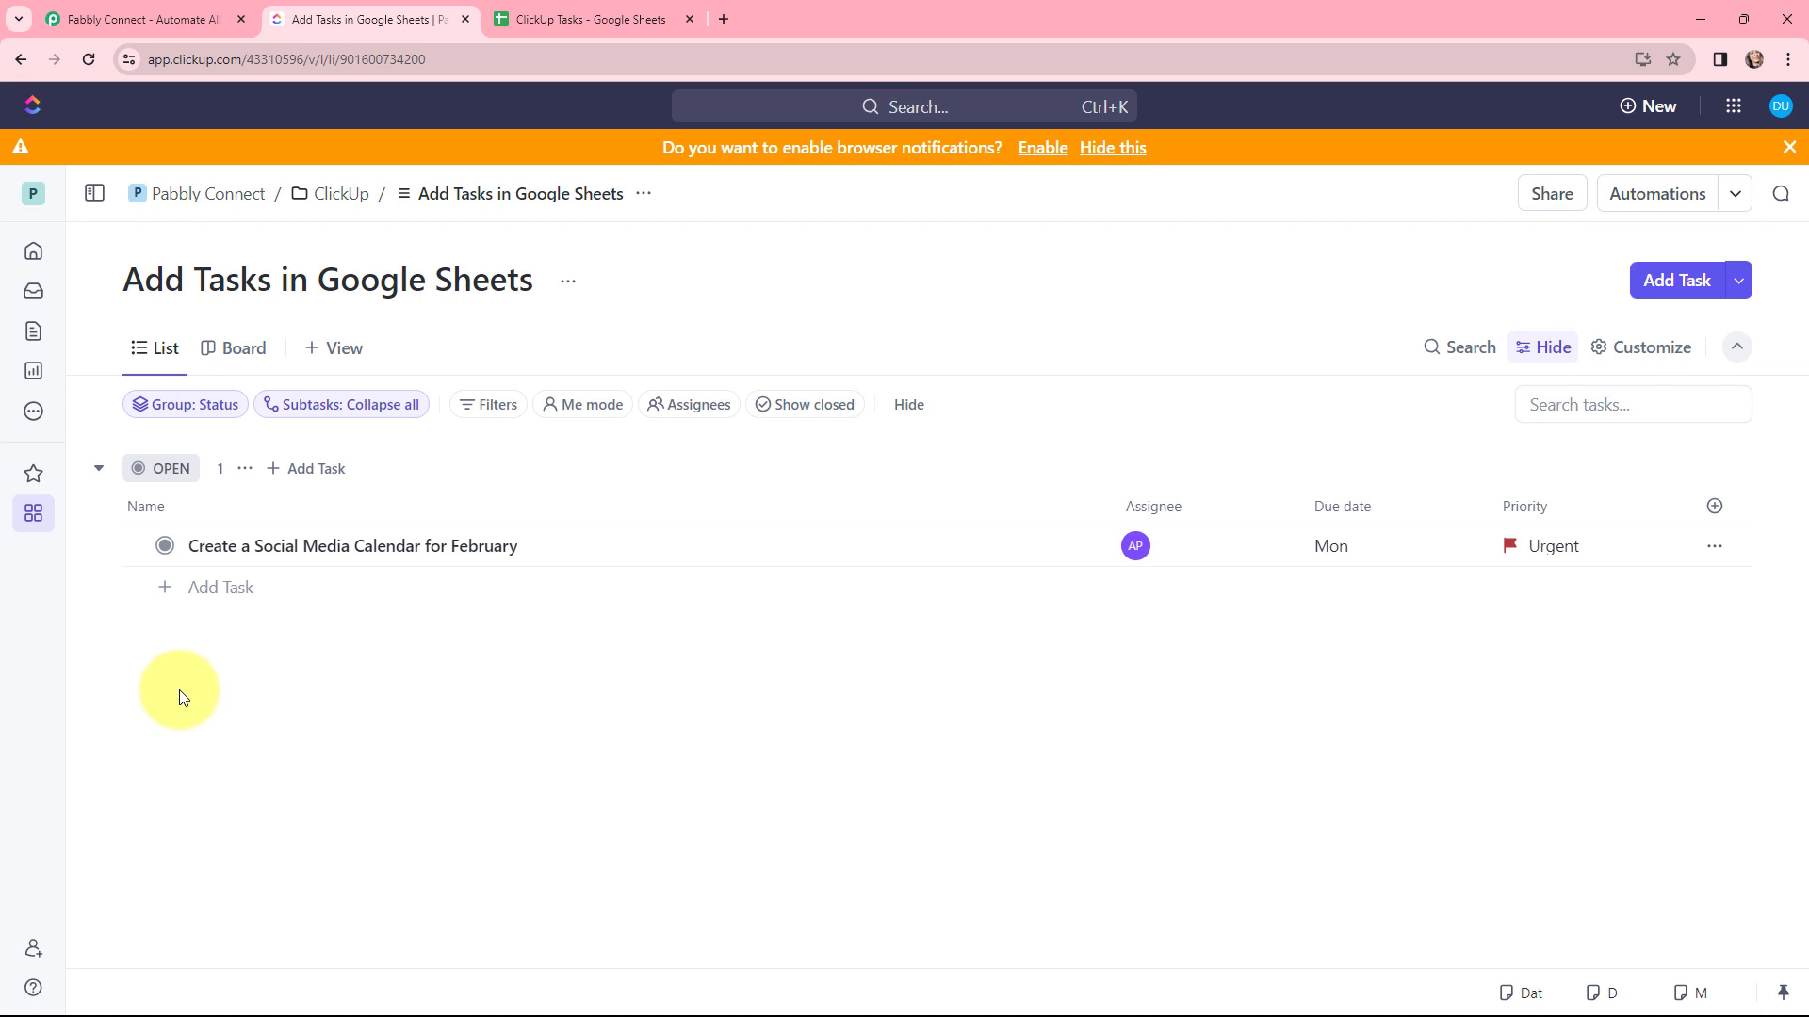
Step: Sign in to the Pabbly account from the Pabbly Connect website and open the Pabbly Connect dashboard
click(585, 17)
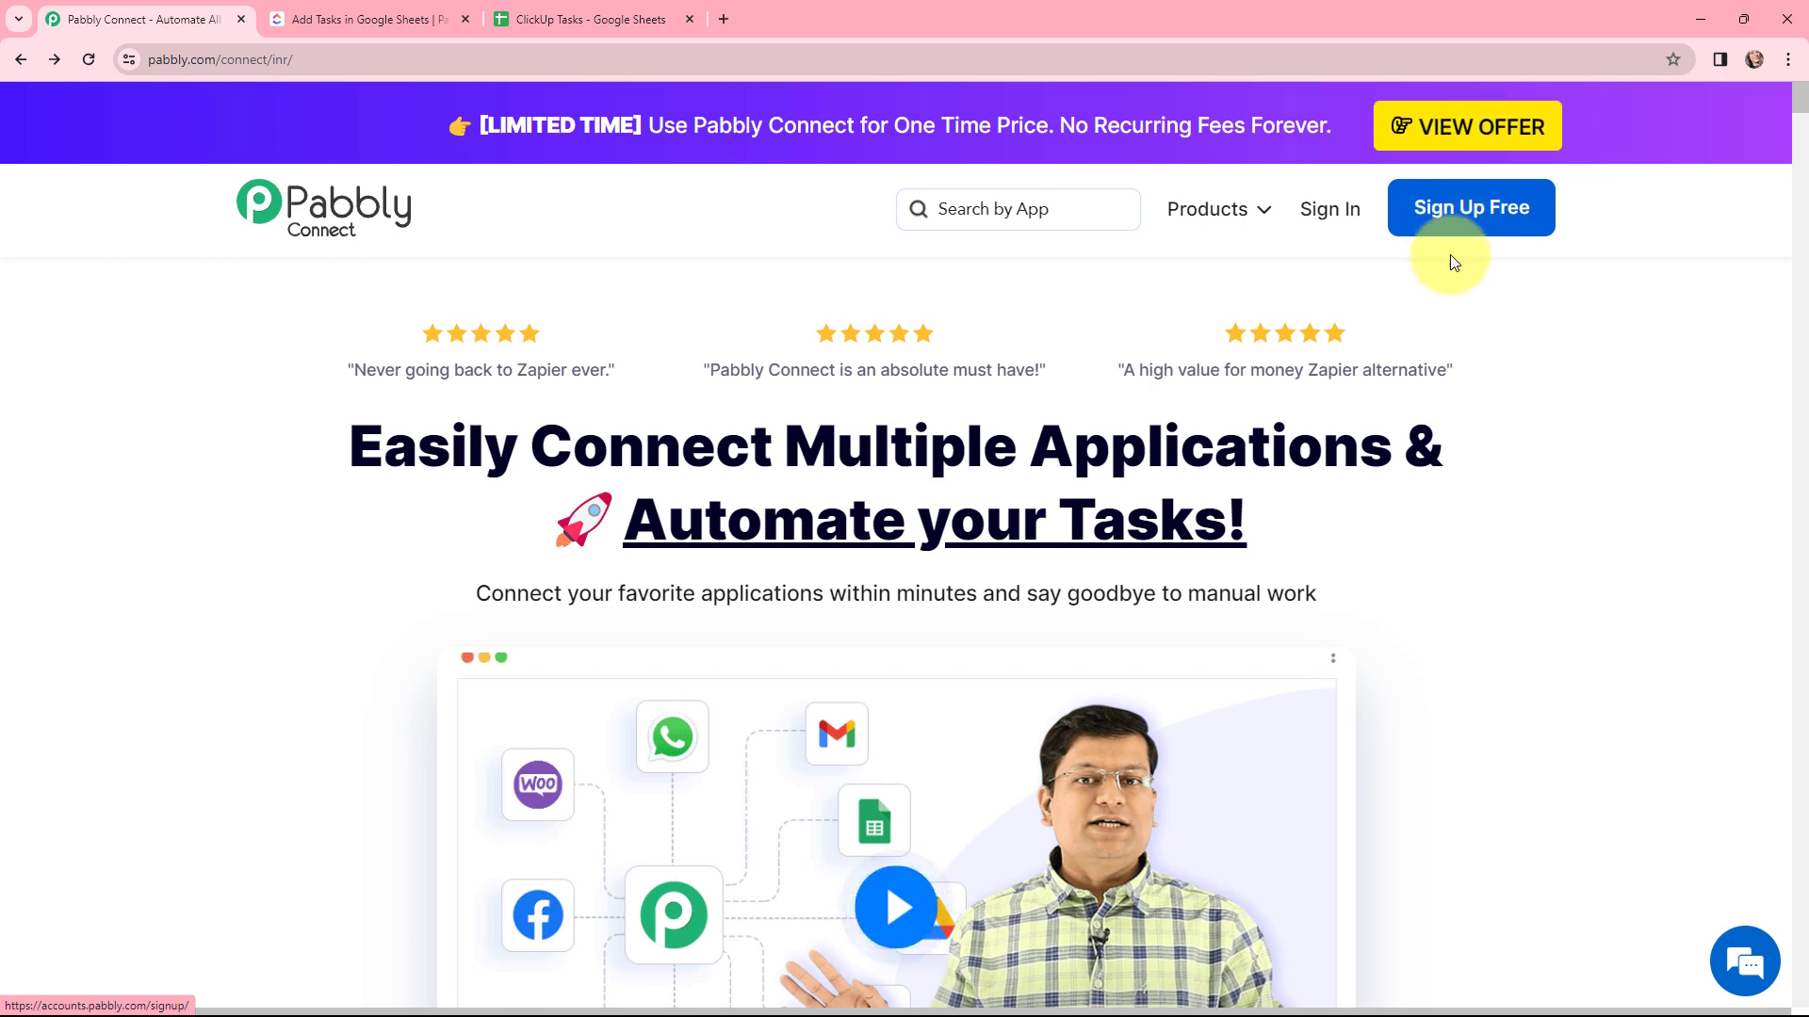
click(1325, 211)
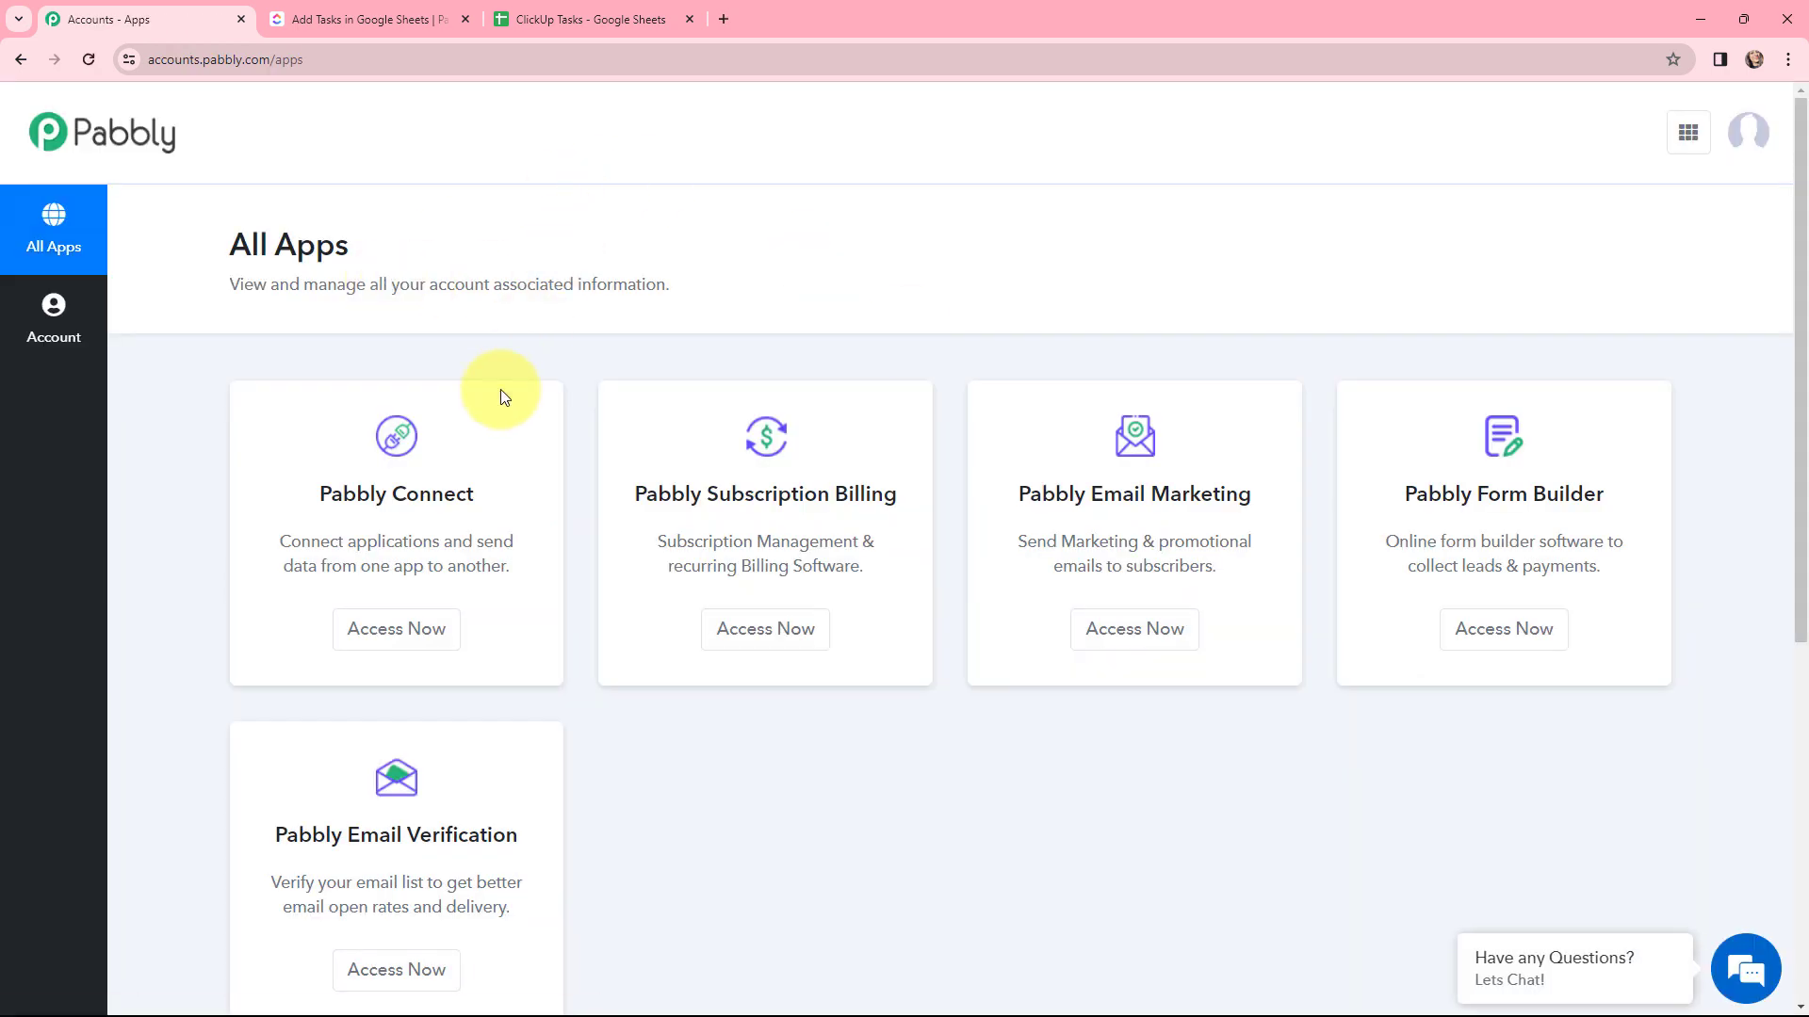
click(397, 630)
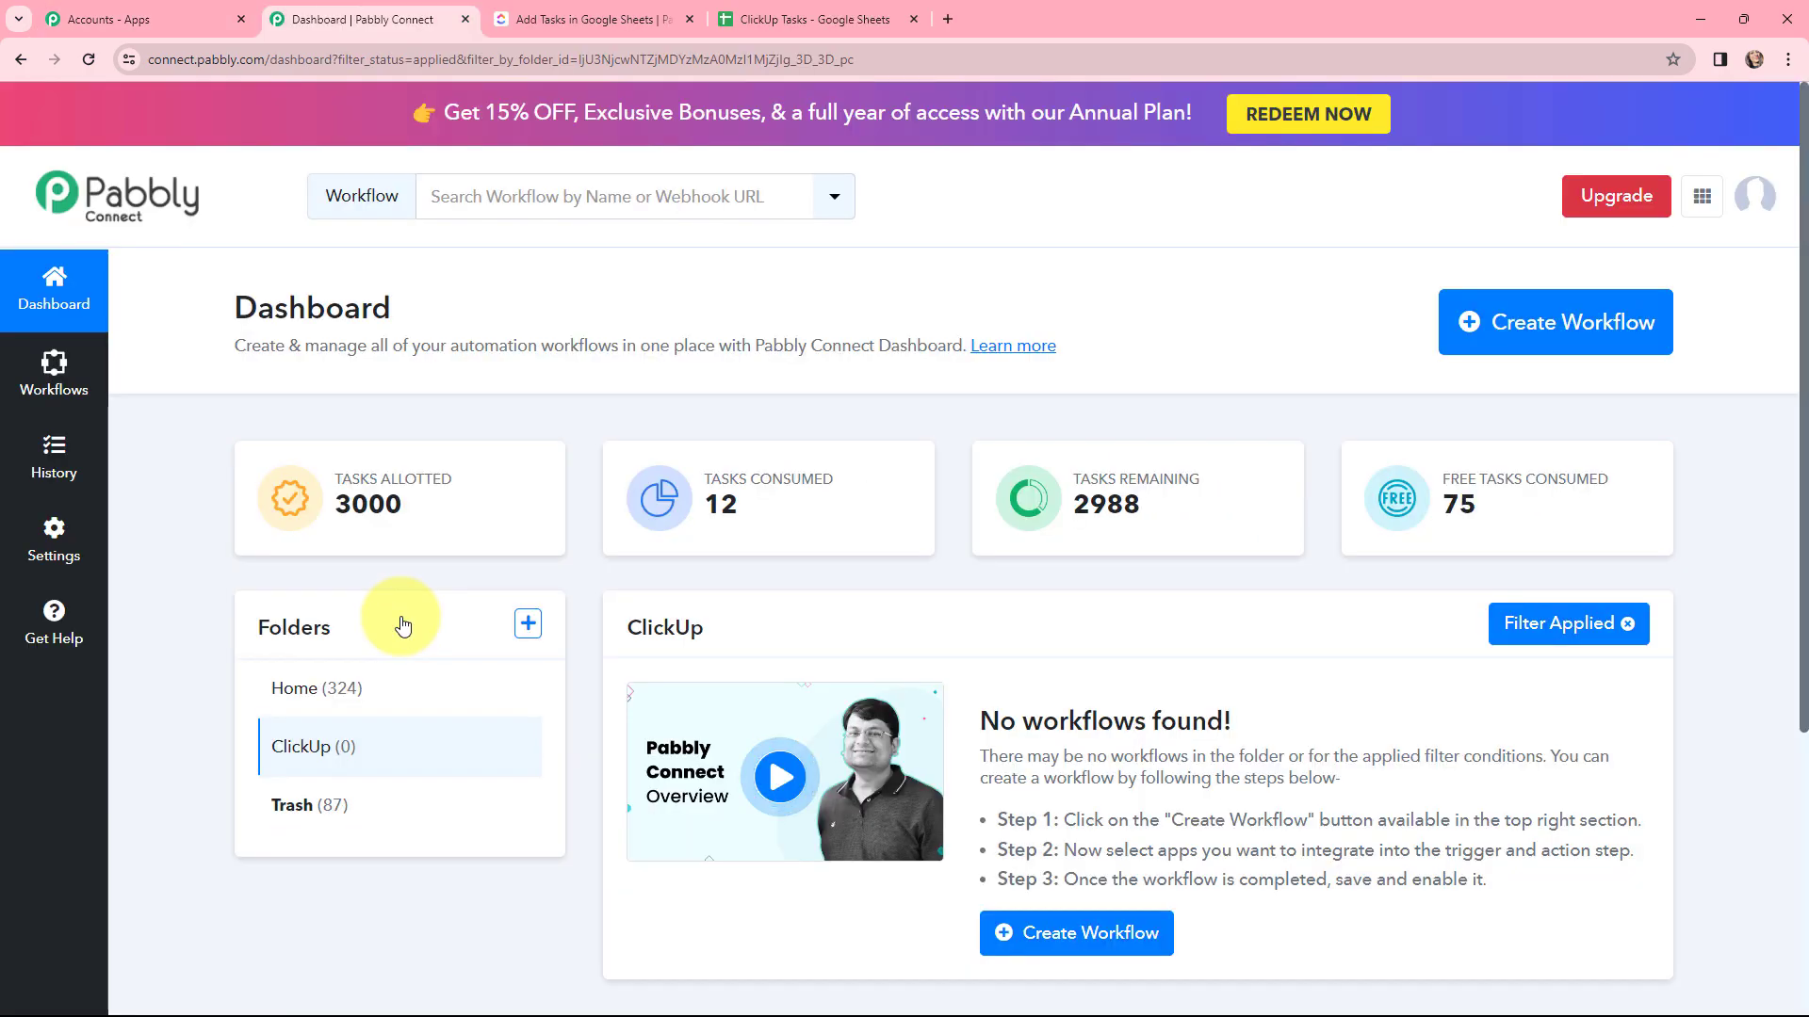
Step: Create a workflow named "Add ClickUp Tasks in Google Sheets" in the ClickUp folder
click(1481, 336)
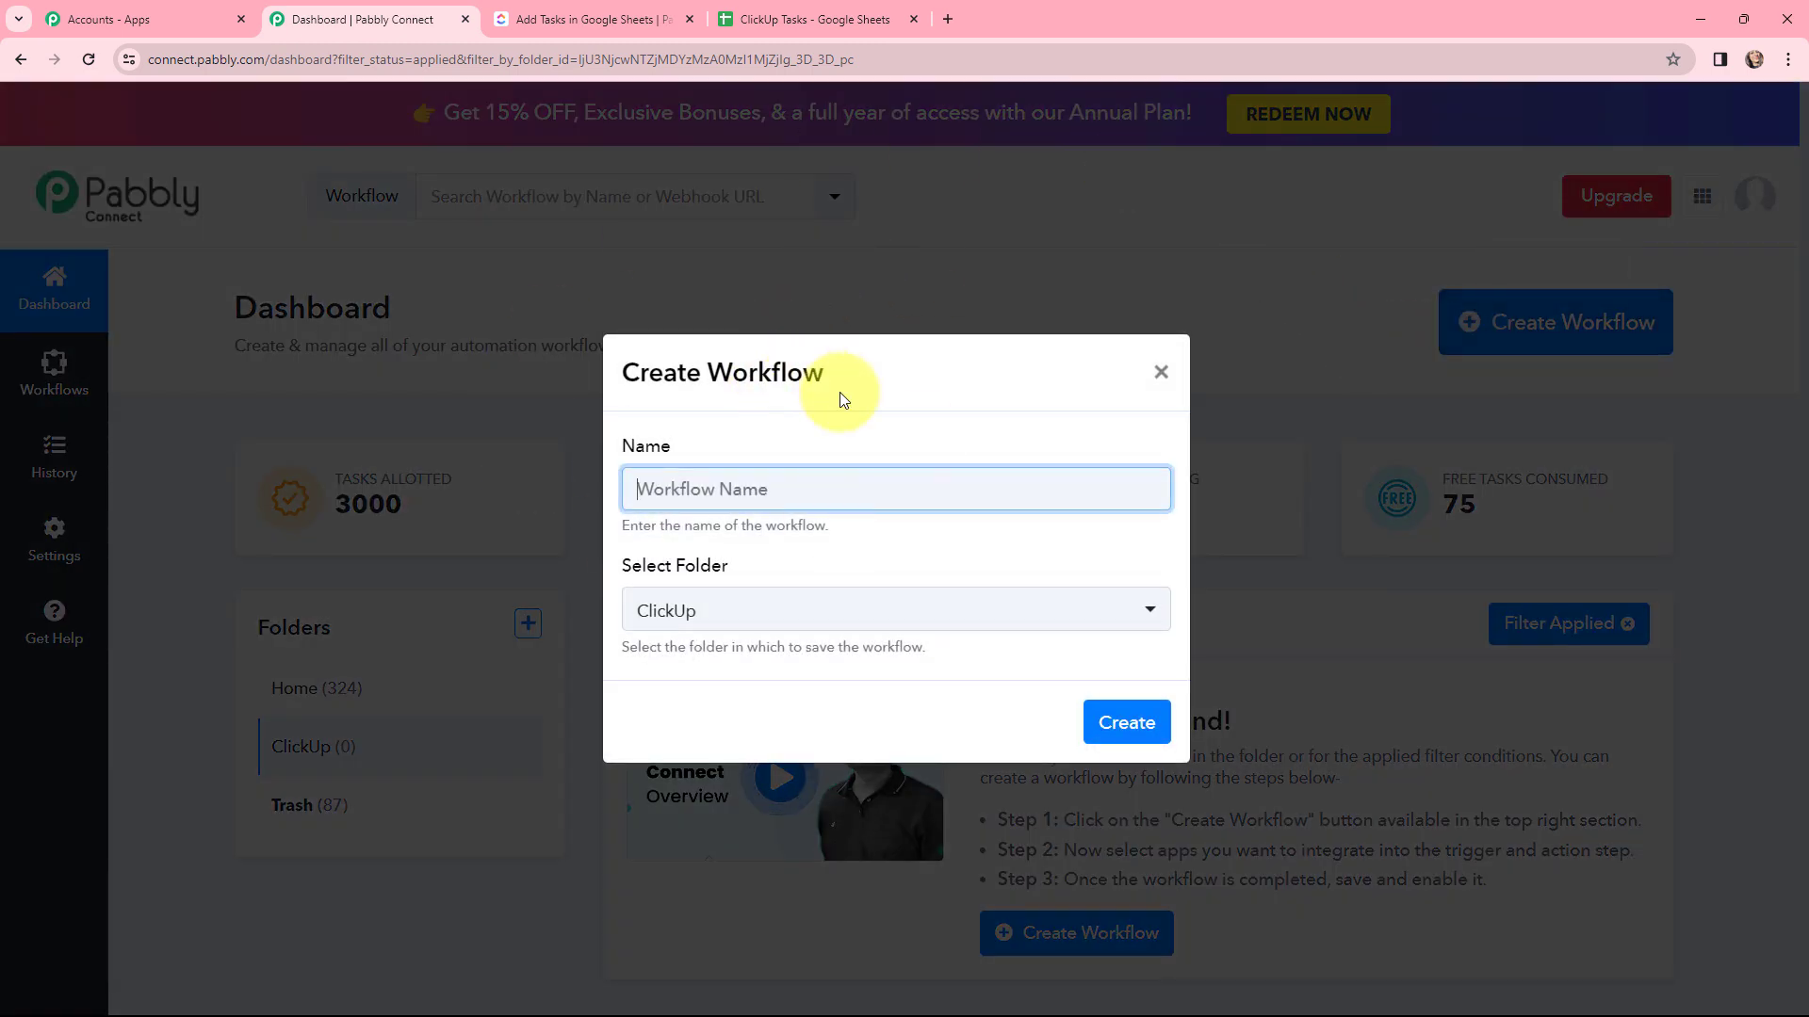
text(Add ClickUp Tasks in Google Sheets)
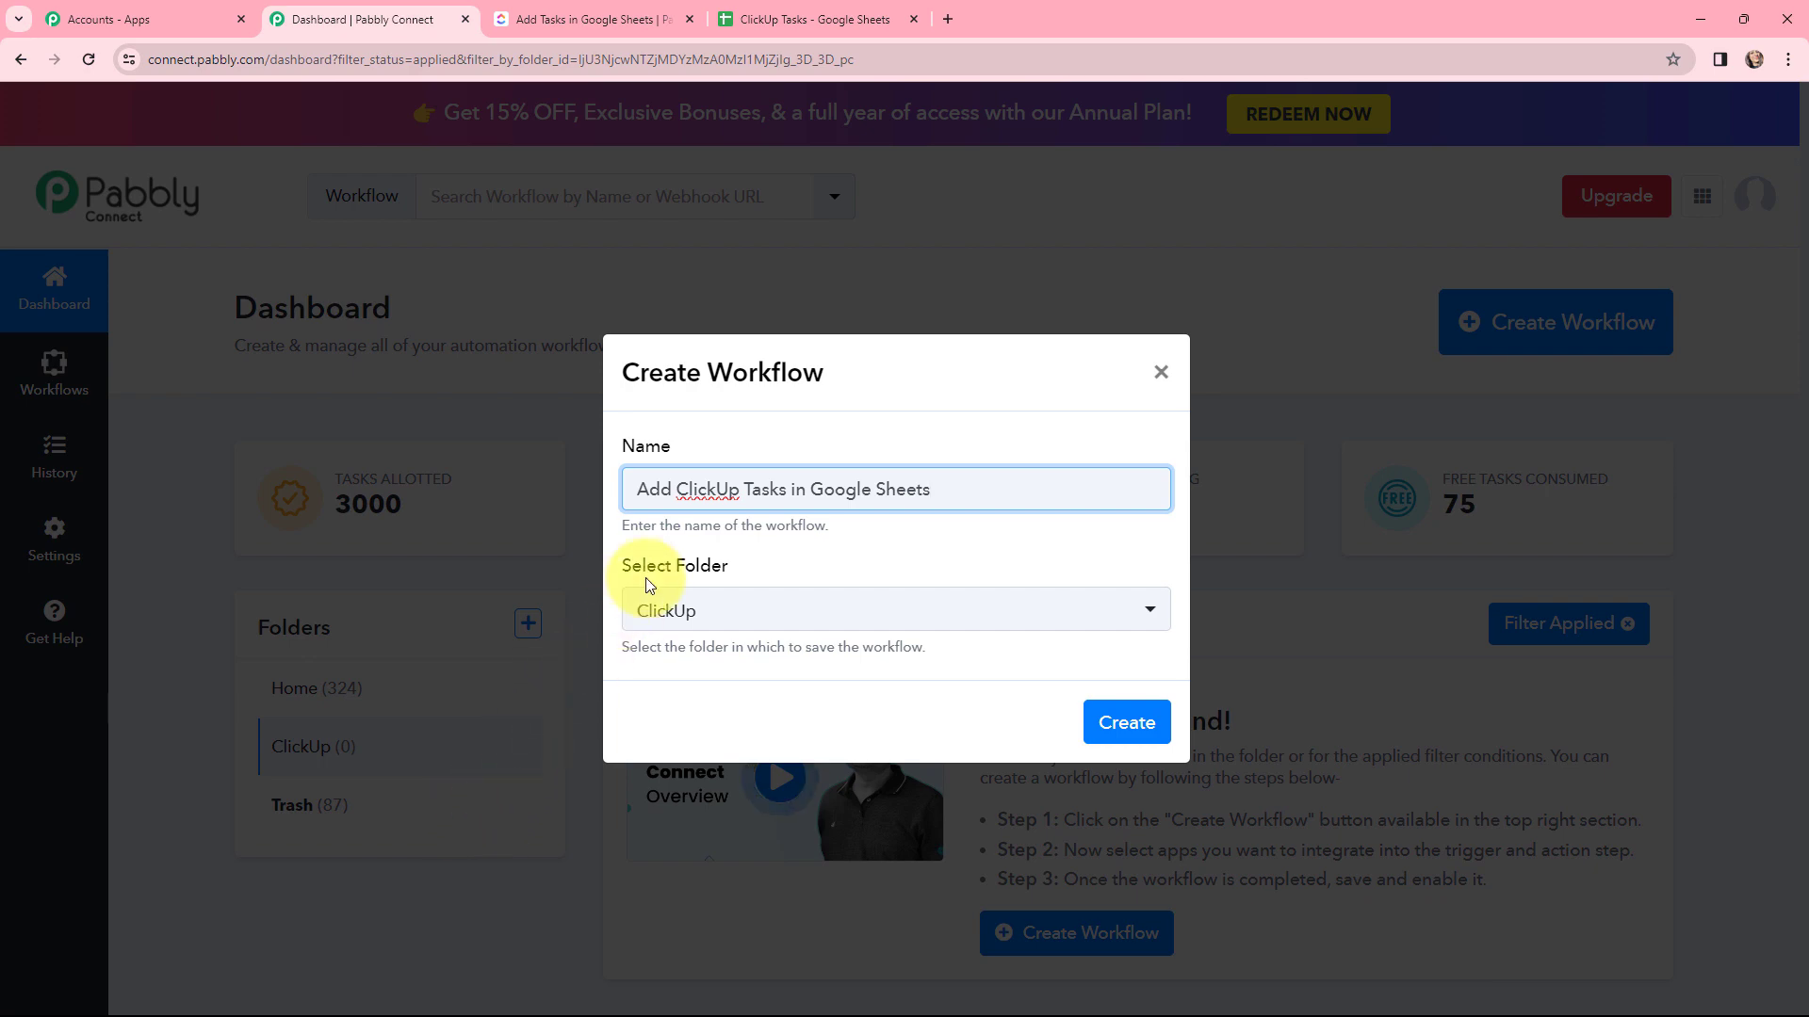
click(1127, 722)
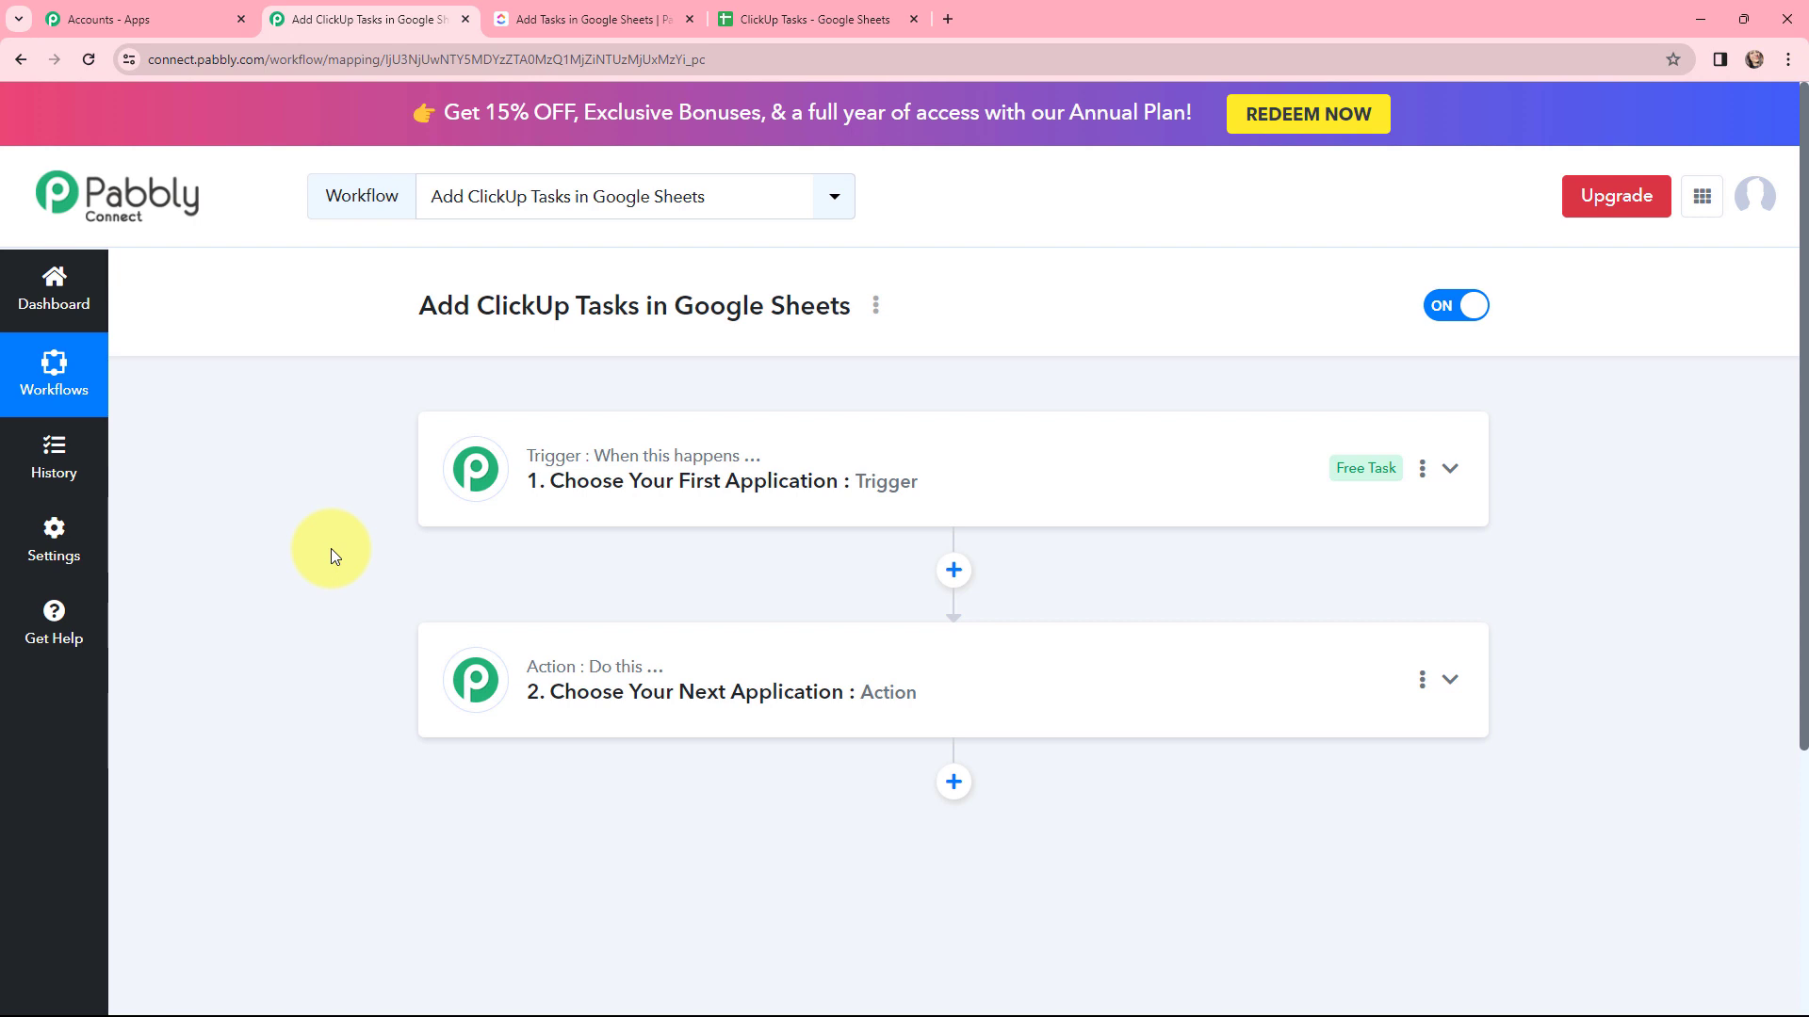
Step: Set the workflow's trigger application to ClickUp with New Task as the trigger event
click(483, 471)
click(534, 607)
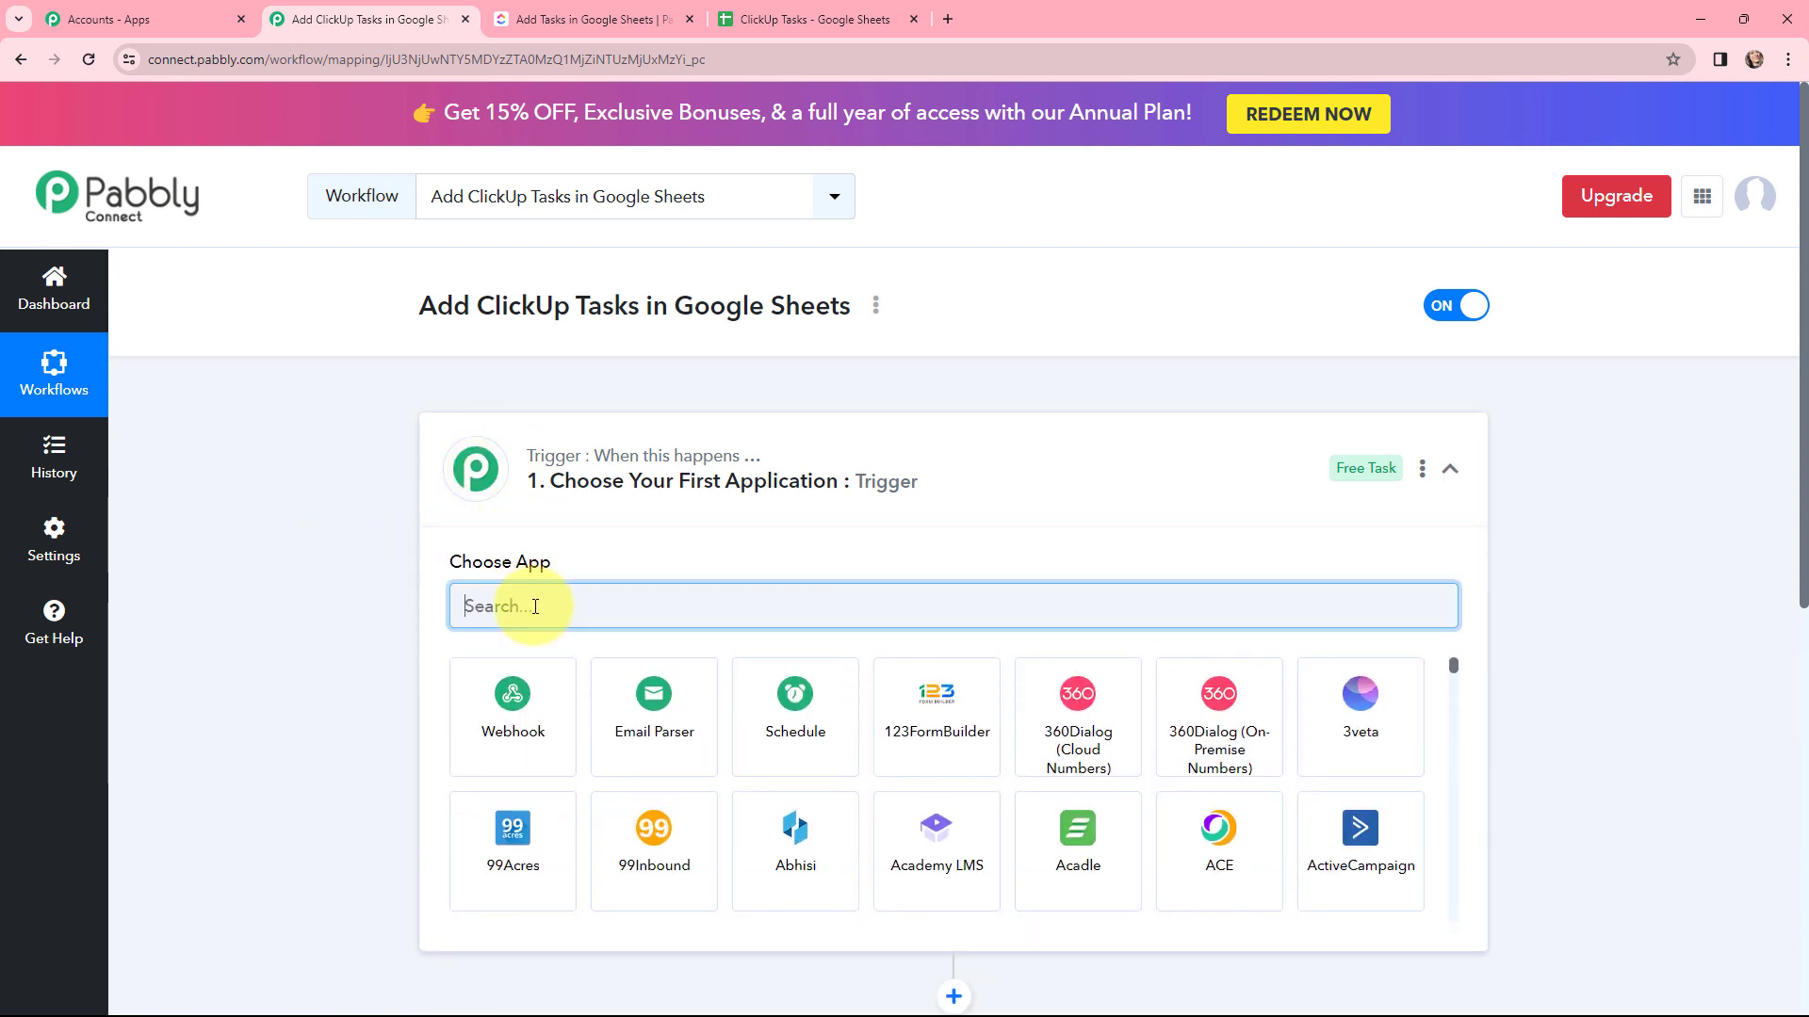
text(cli)
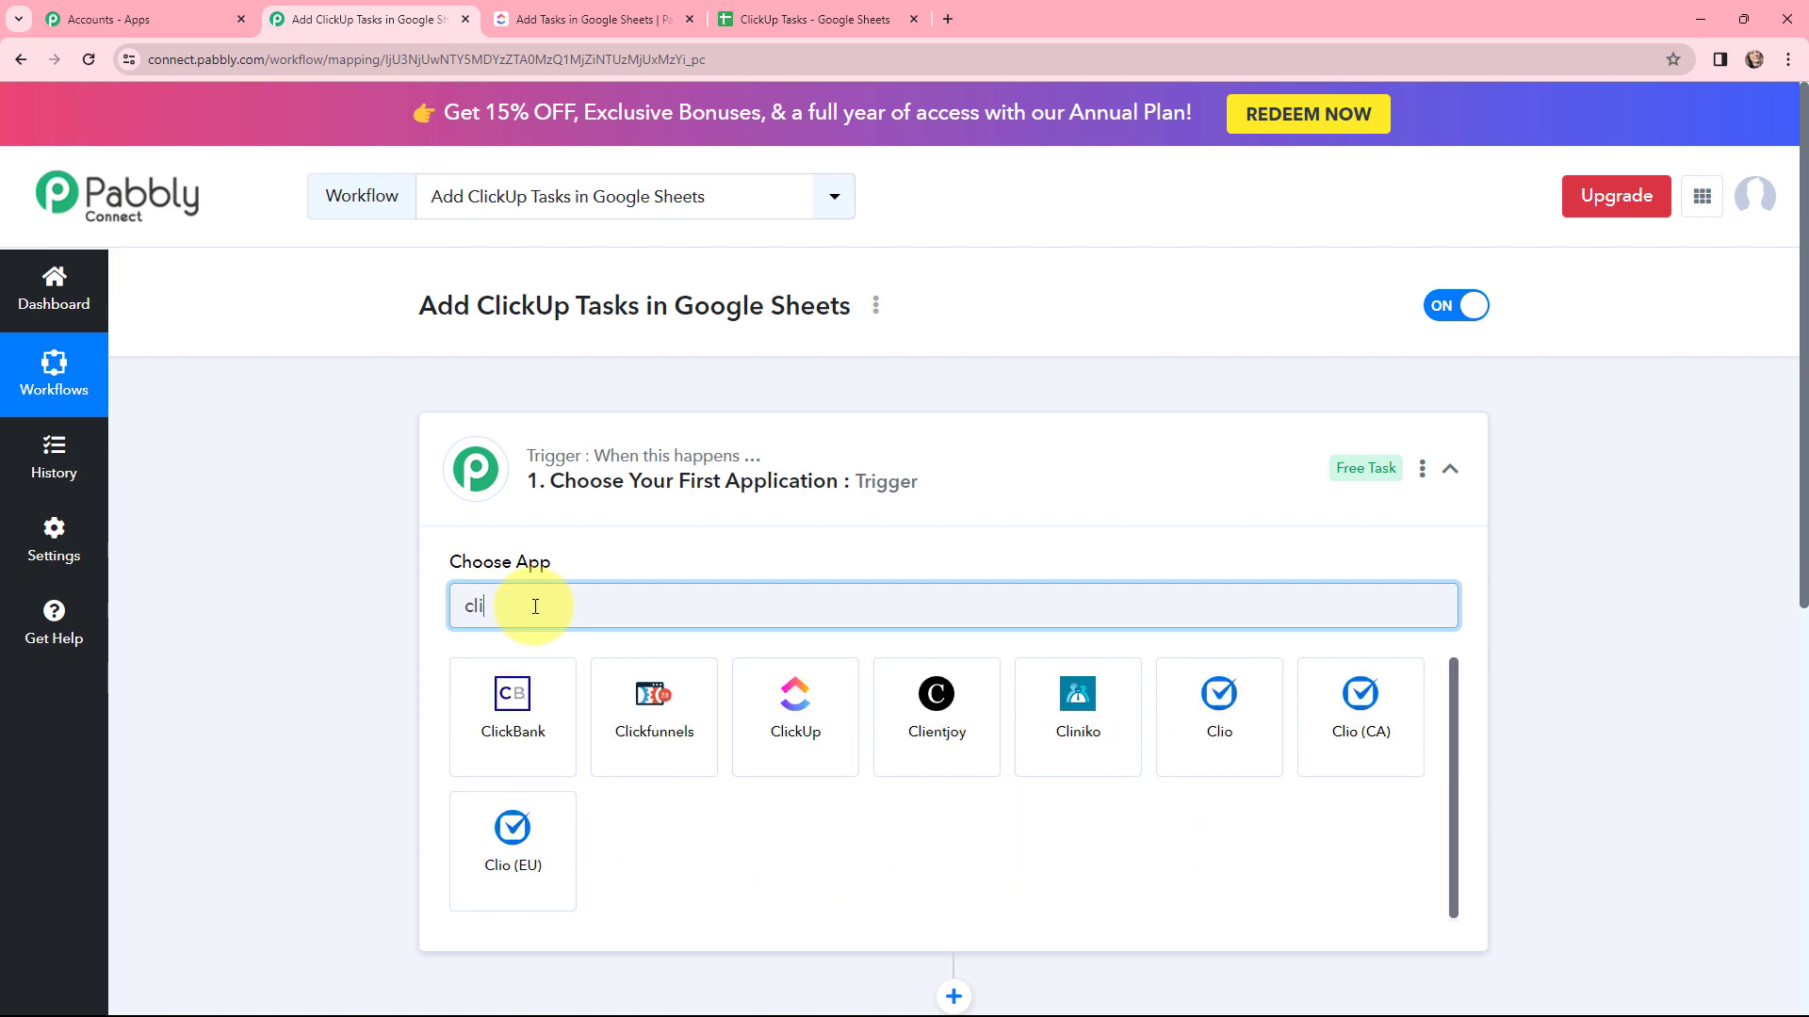
text(ck)
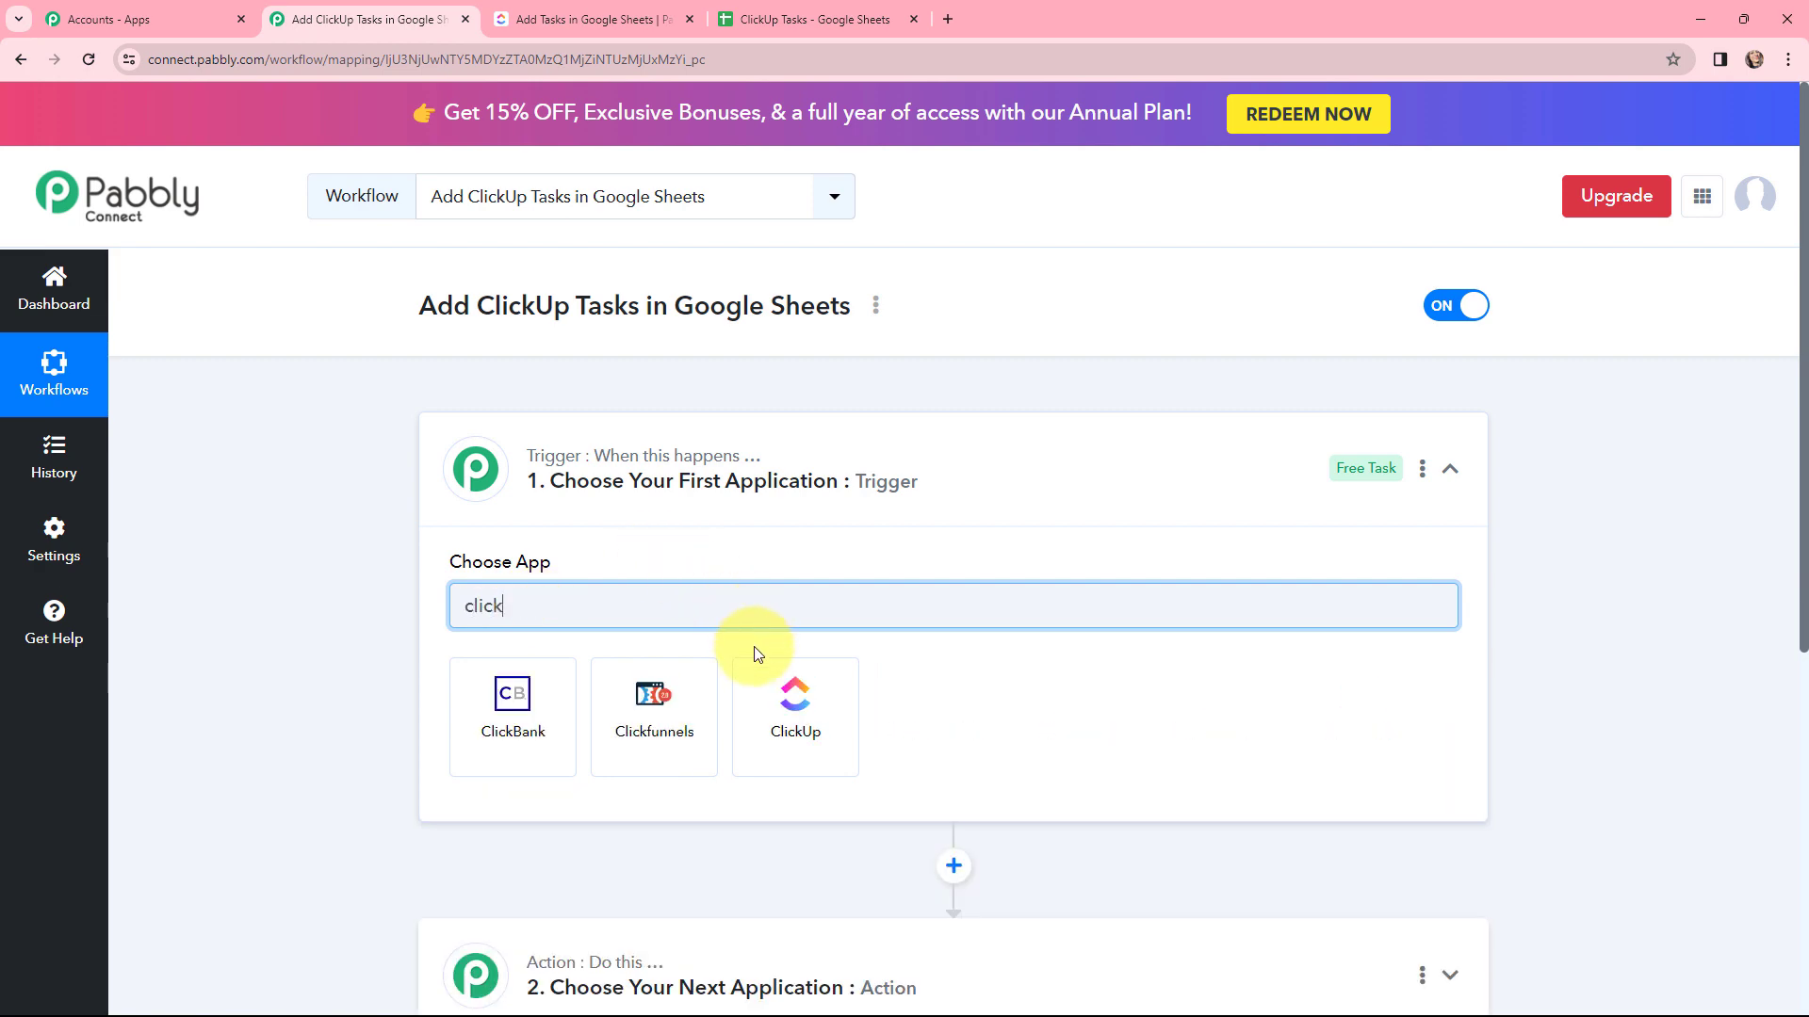
click(752, 676)
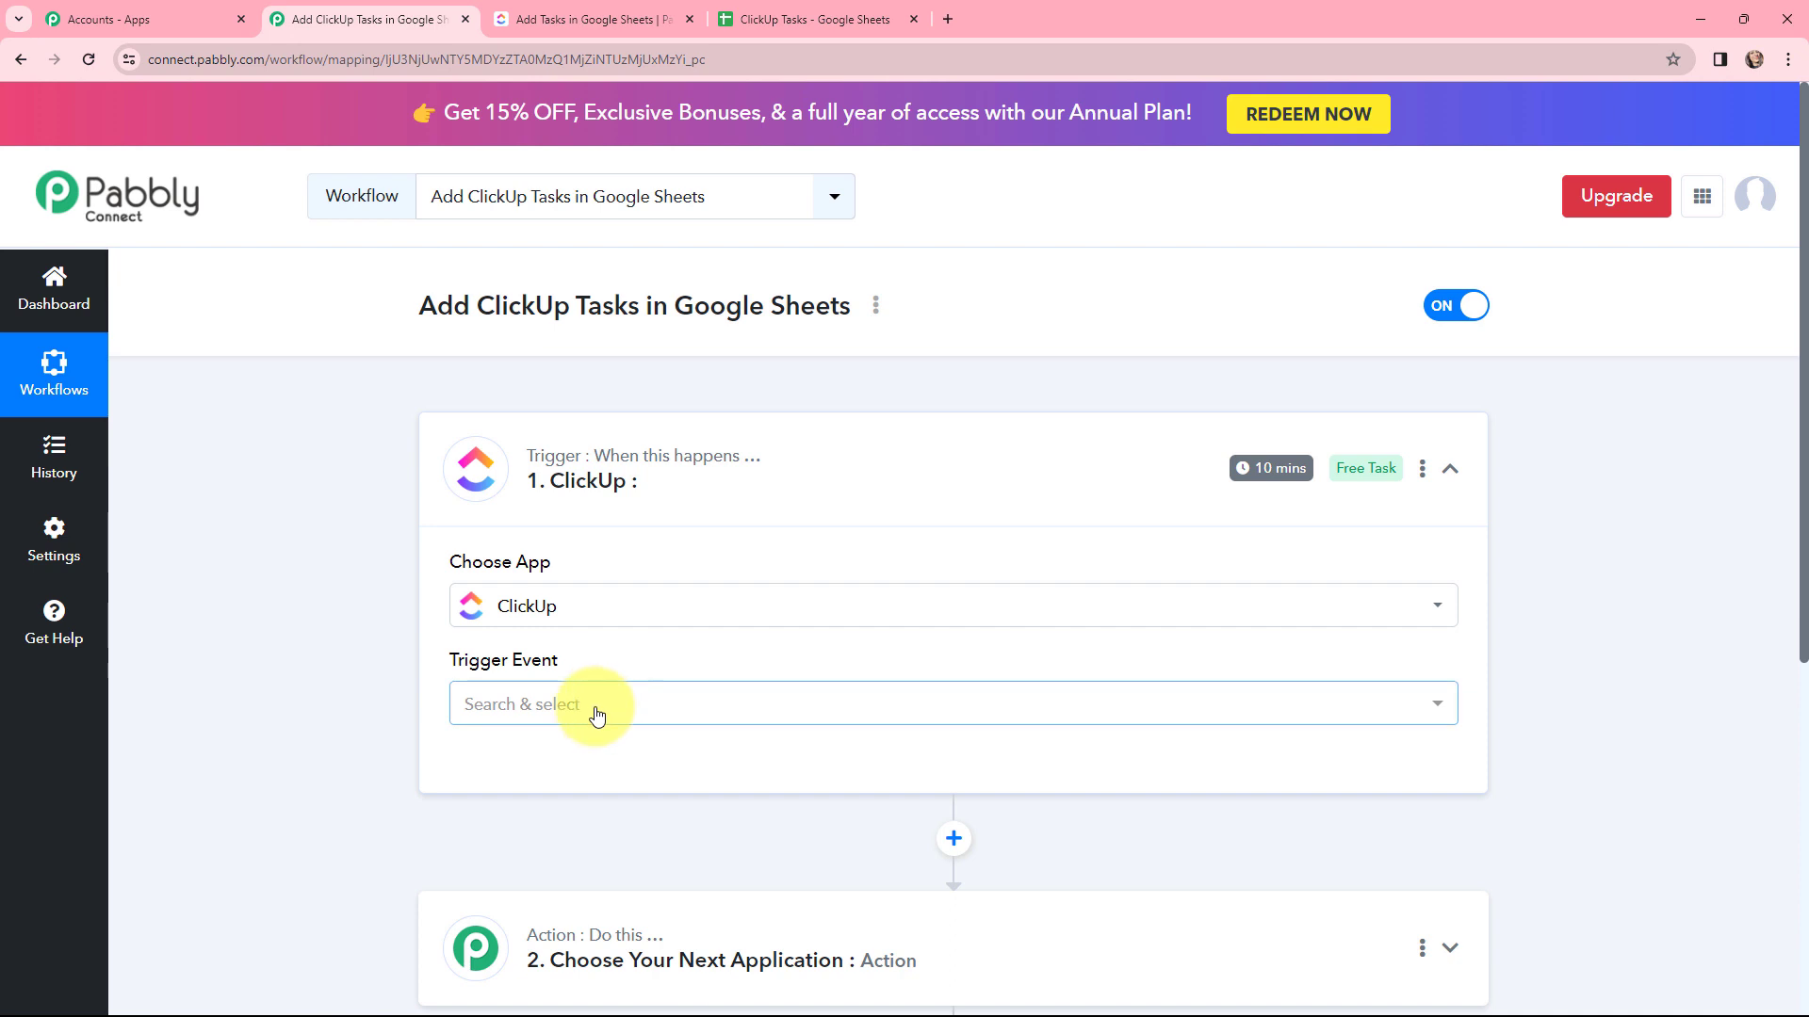
click(596, 714)
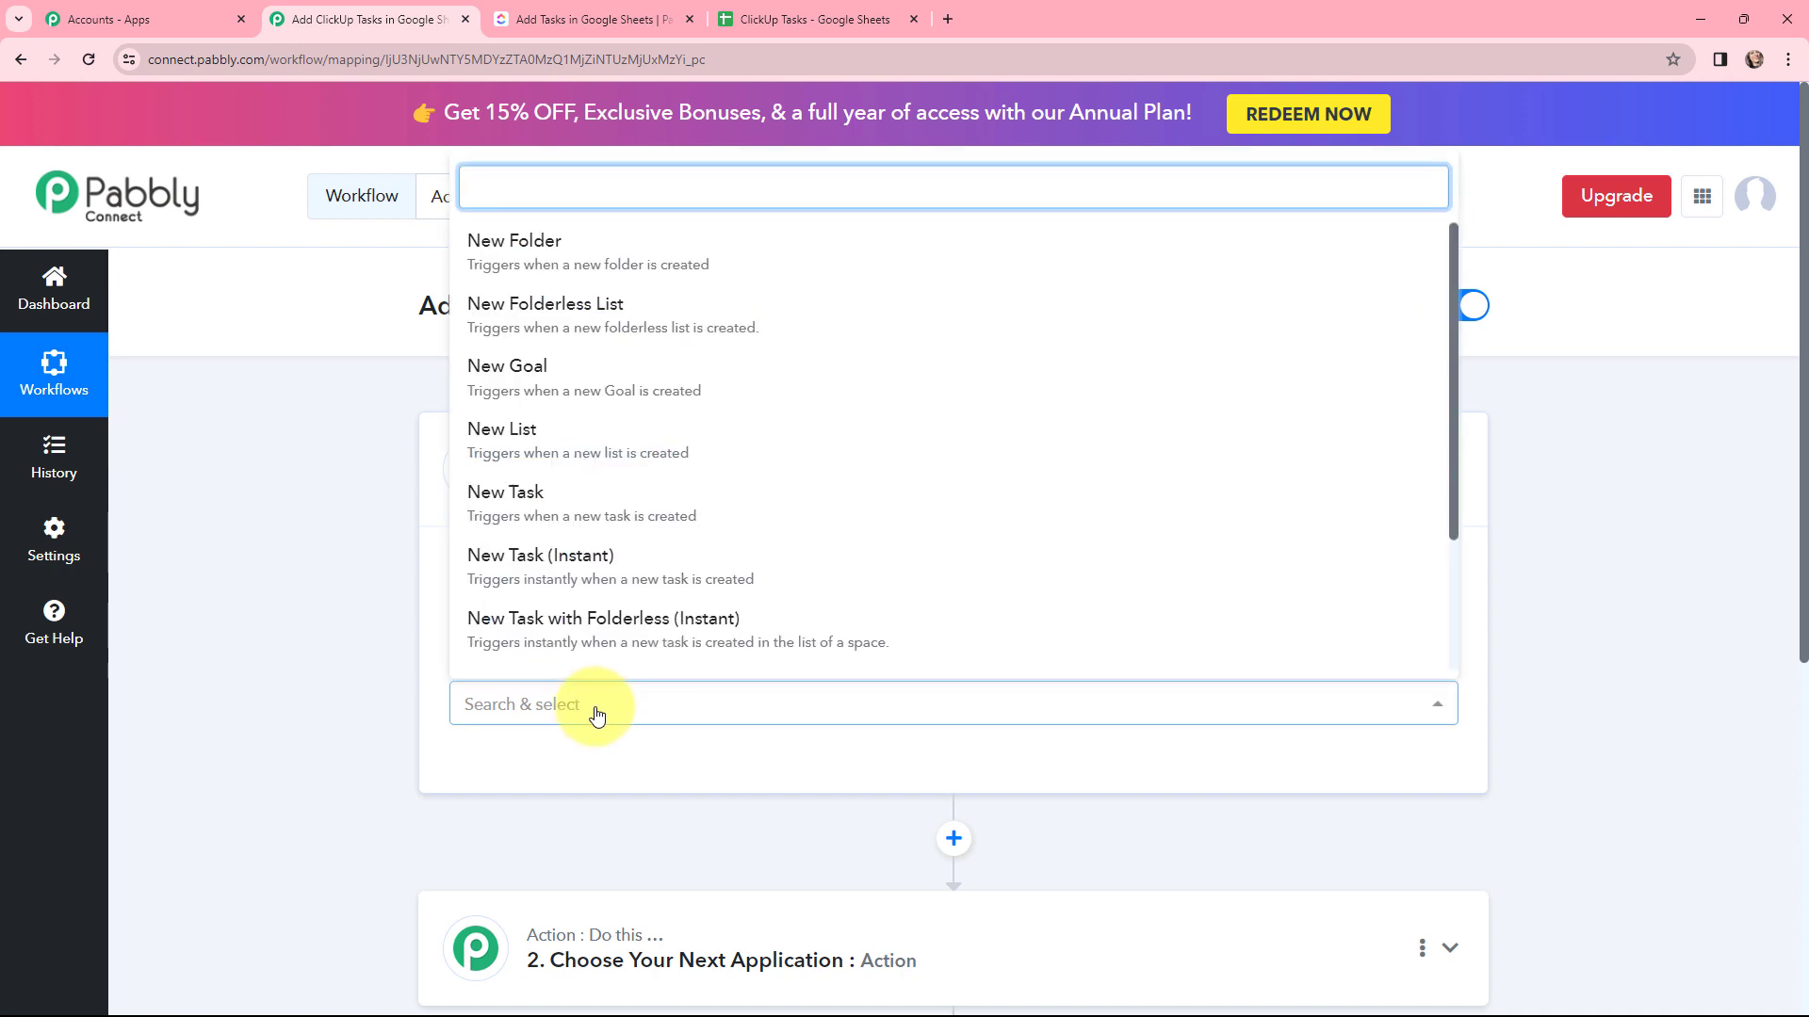
click(528, 497)
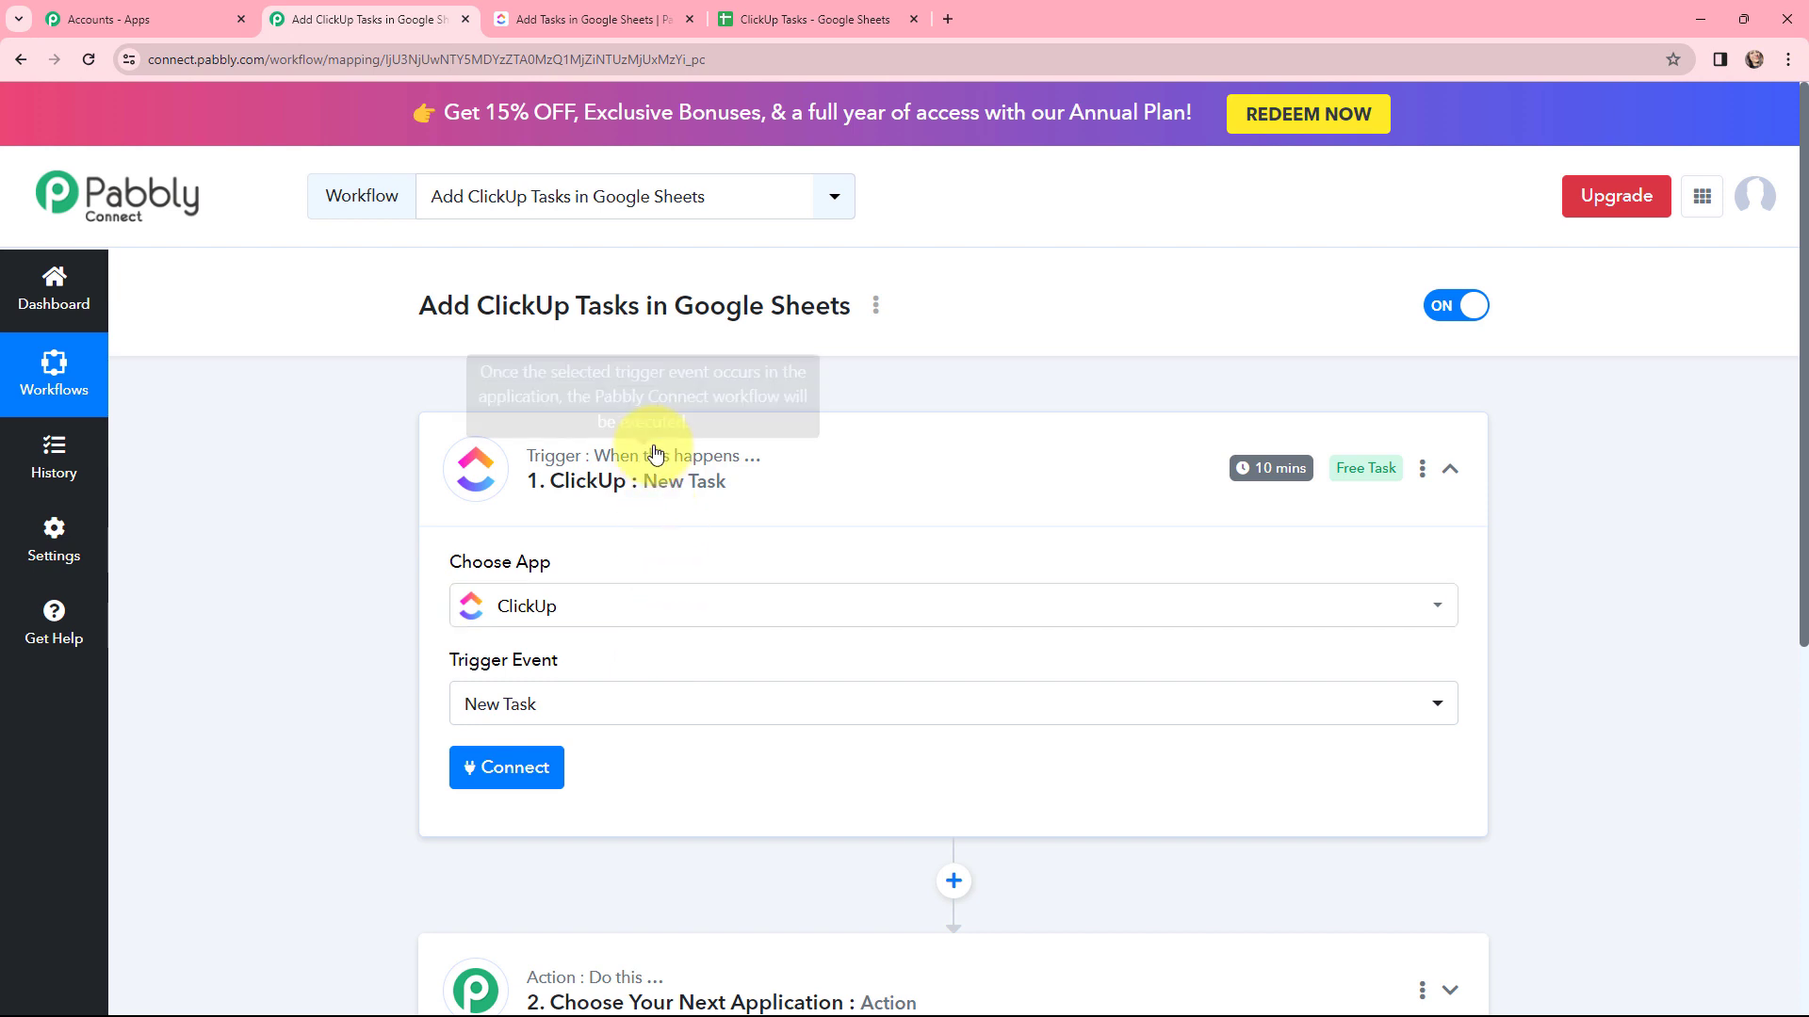
Step: Set the workflow's action application to Google Sheets with Add New Row as the action event
scroll(659, 452, down, 3)
click(669, 695)
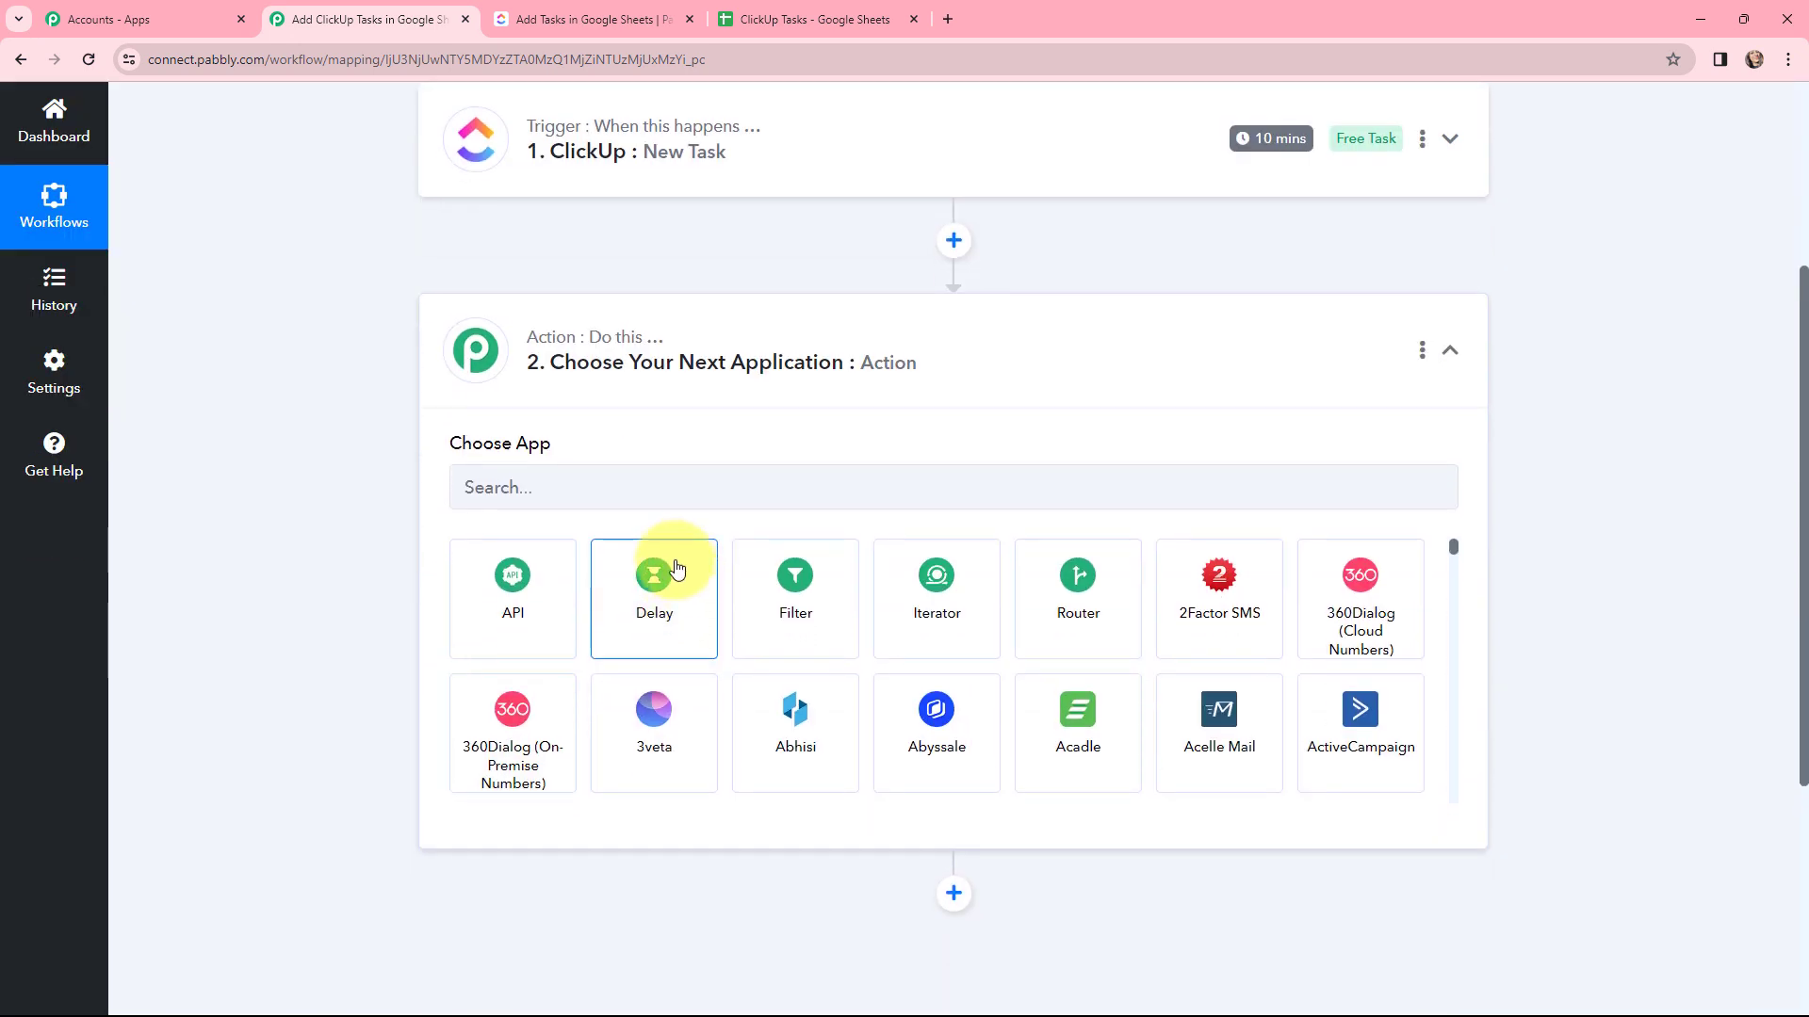
click(658, 489)
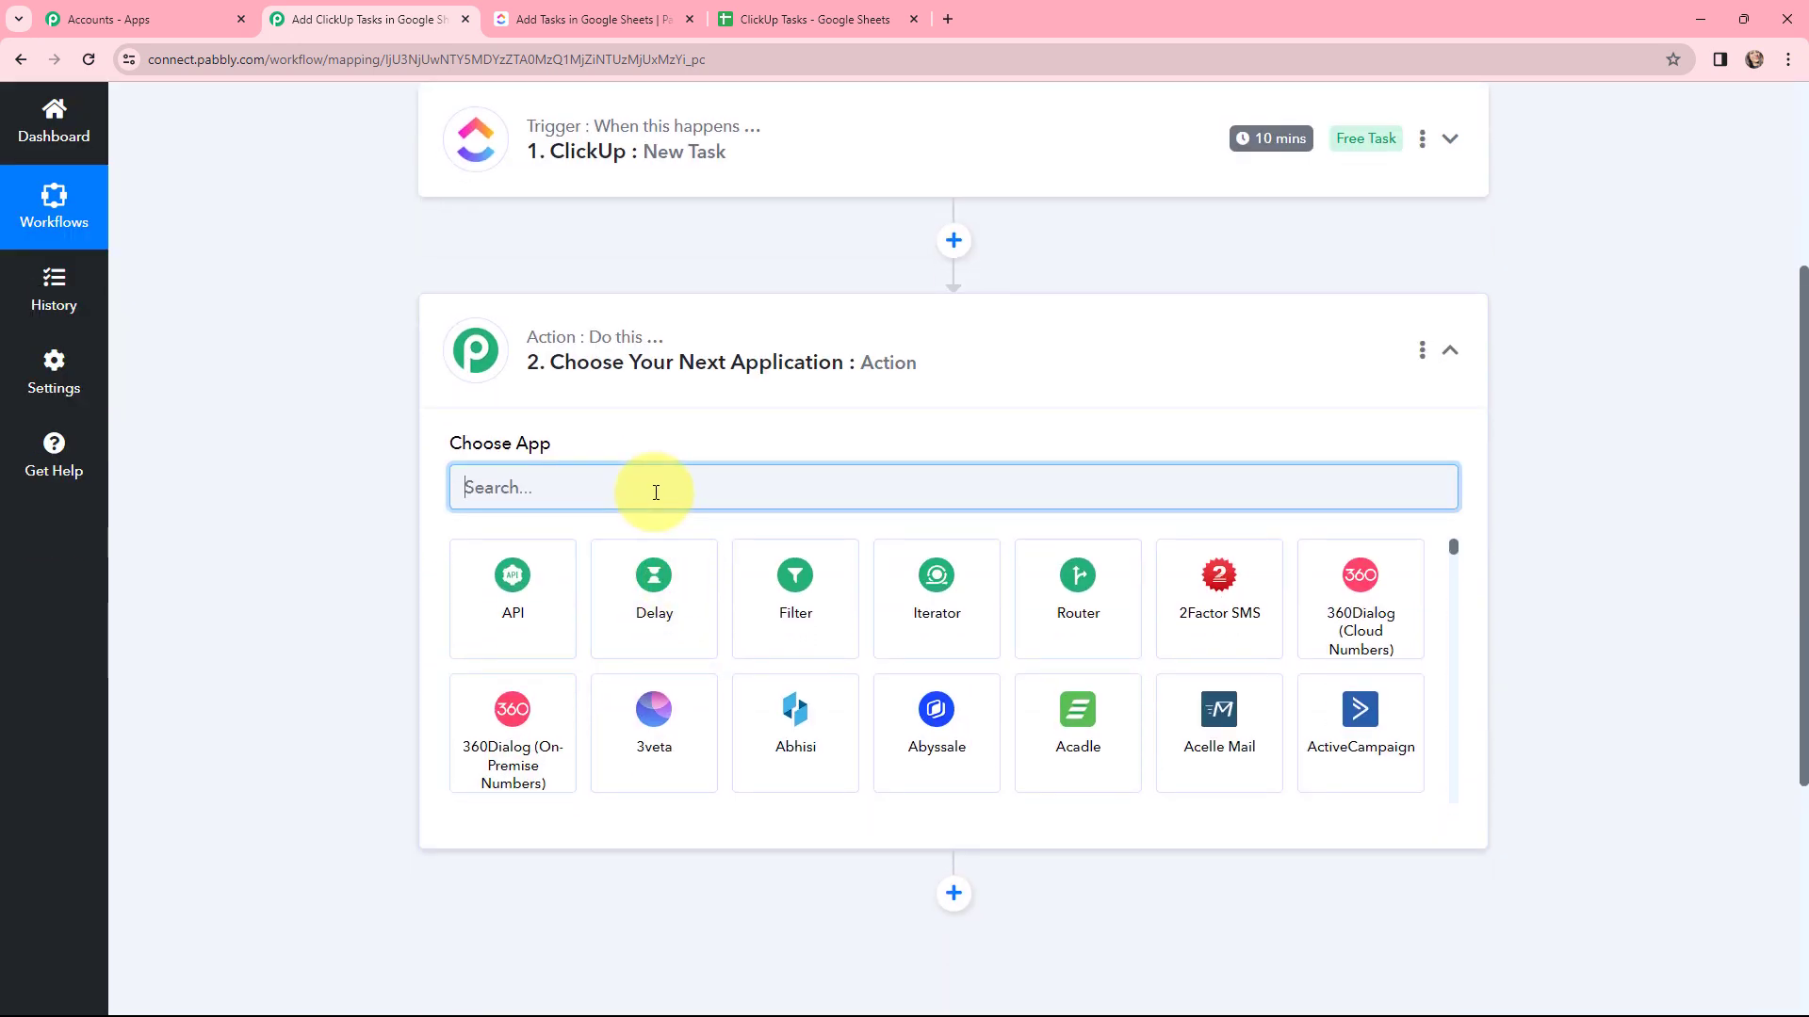
text(googl)
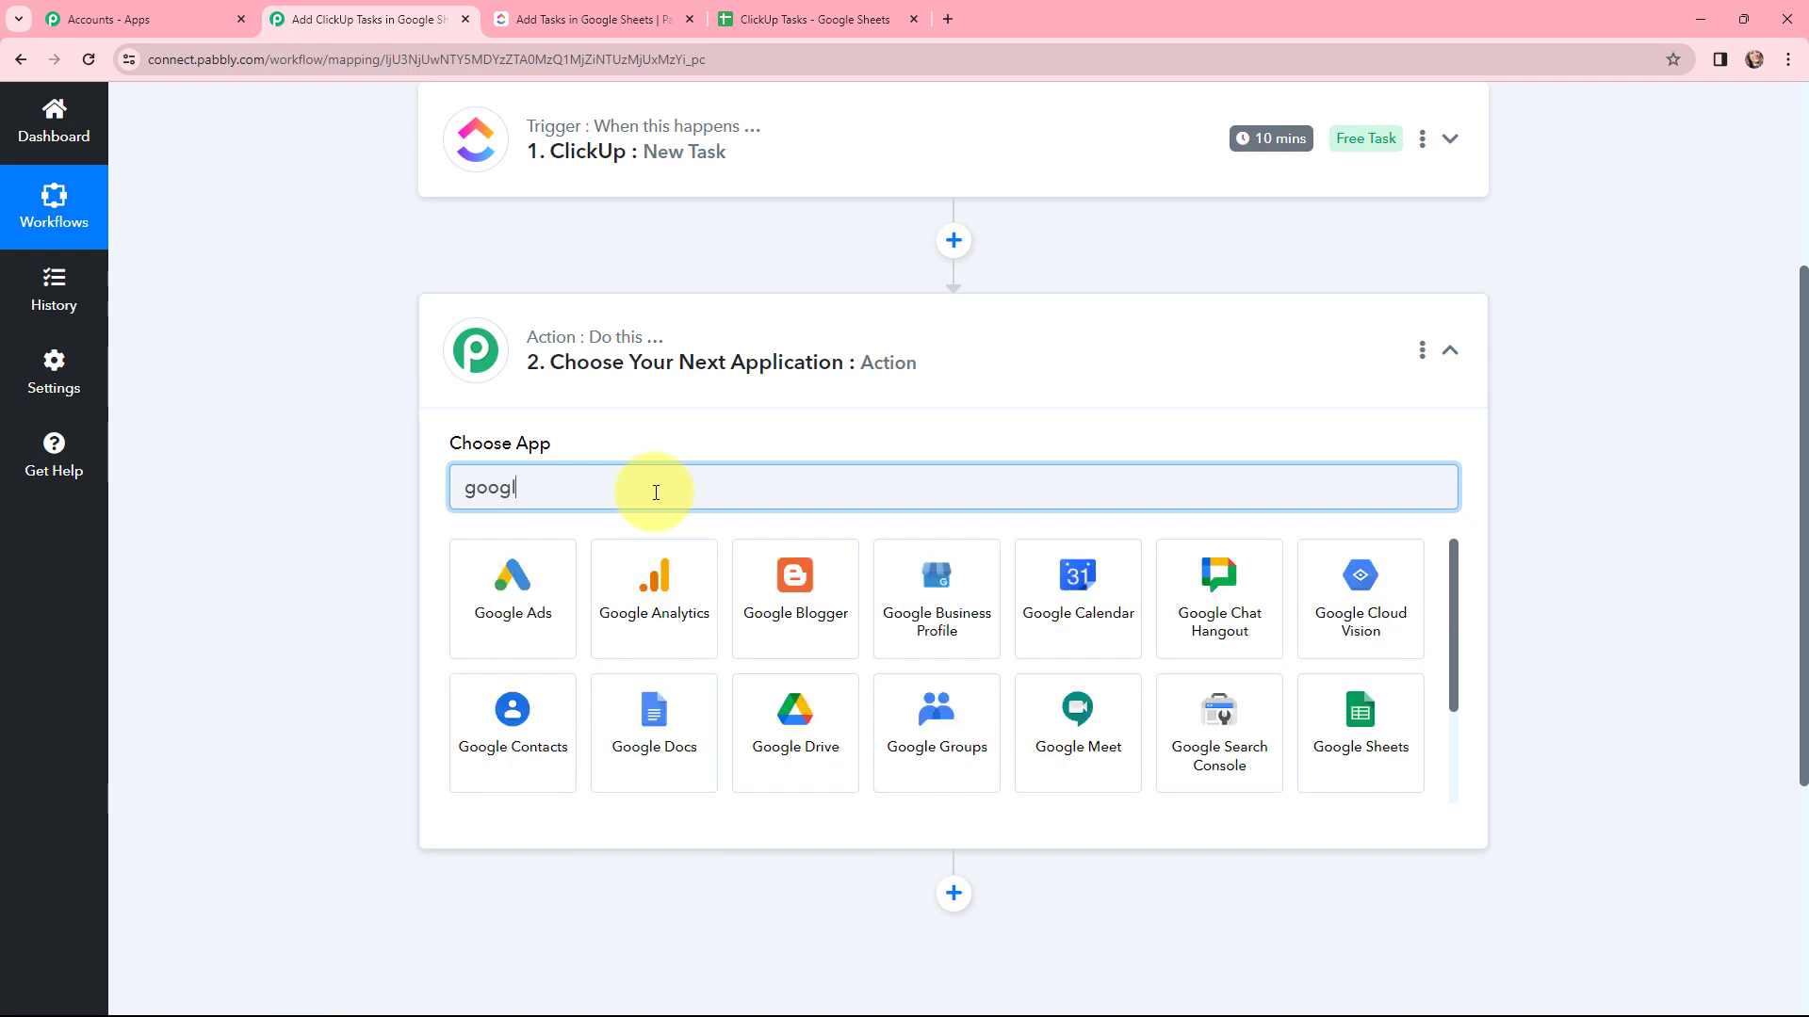
text(e s)
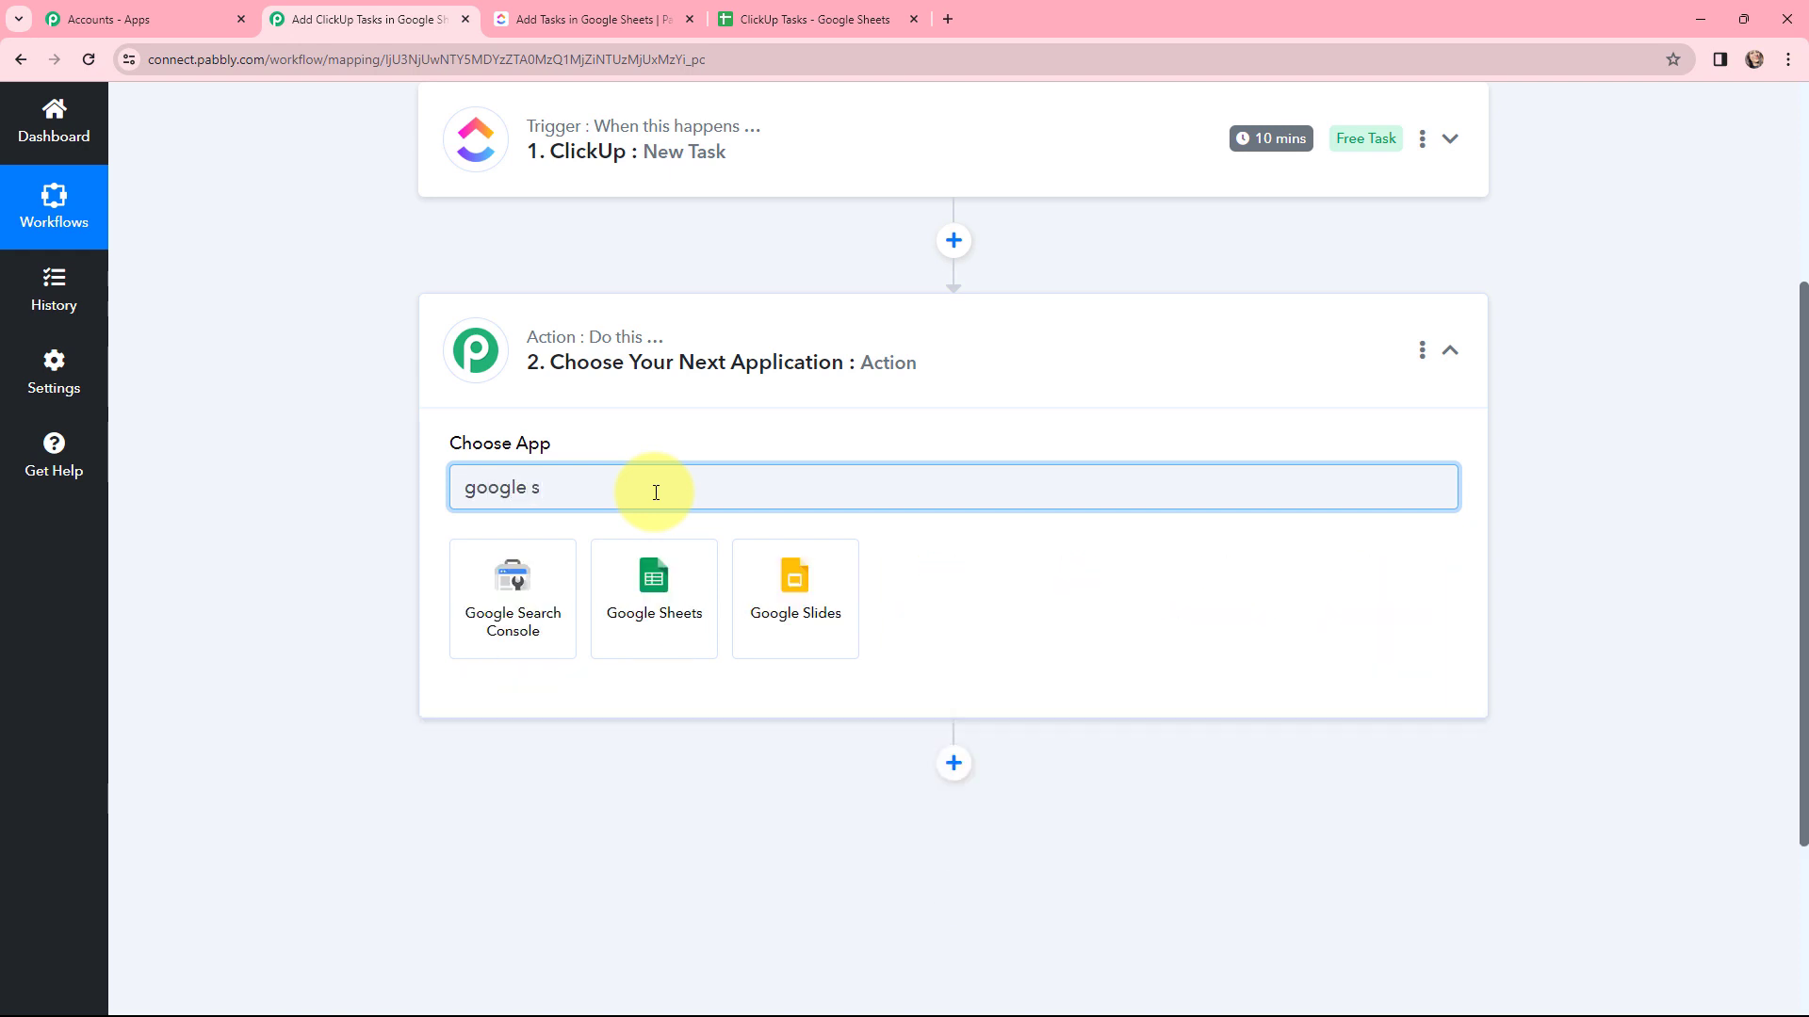
click(658, 596)
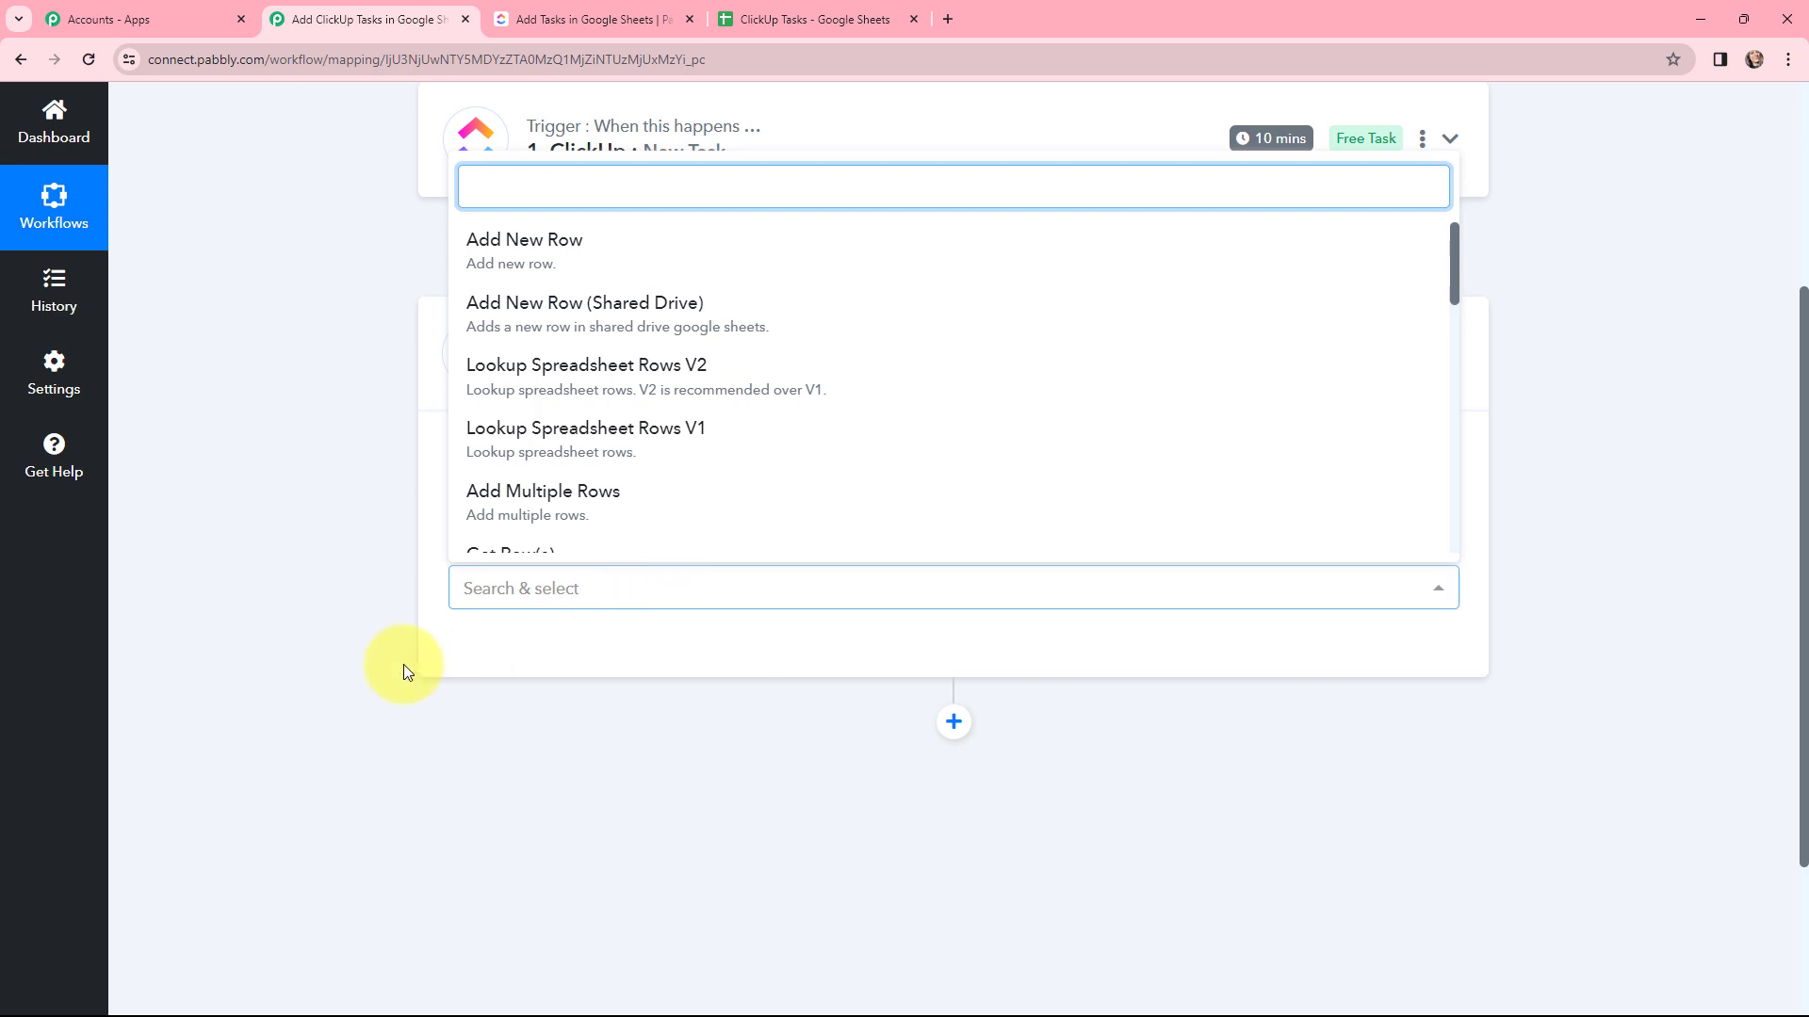
click(553, 257)
click(451, 347)
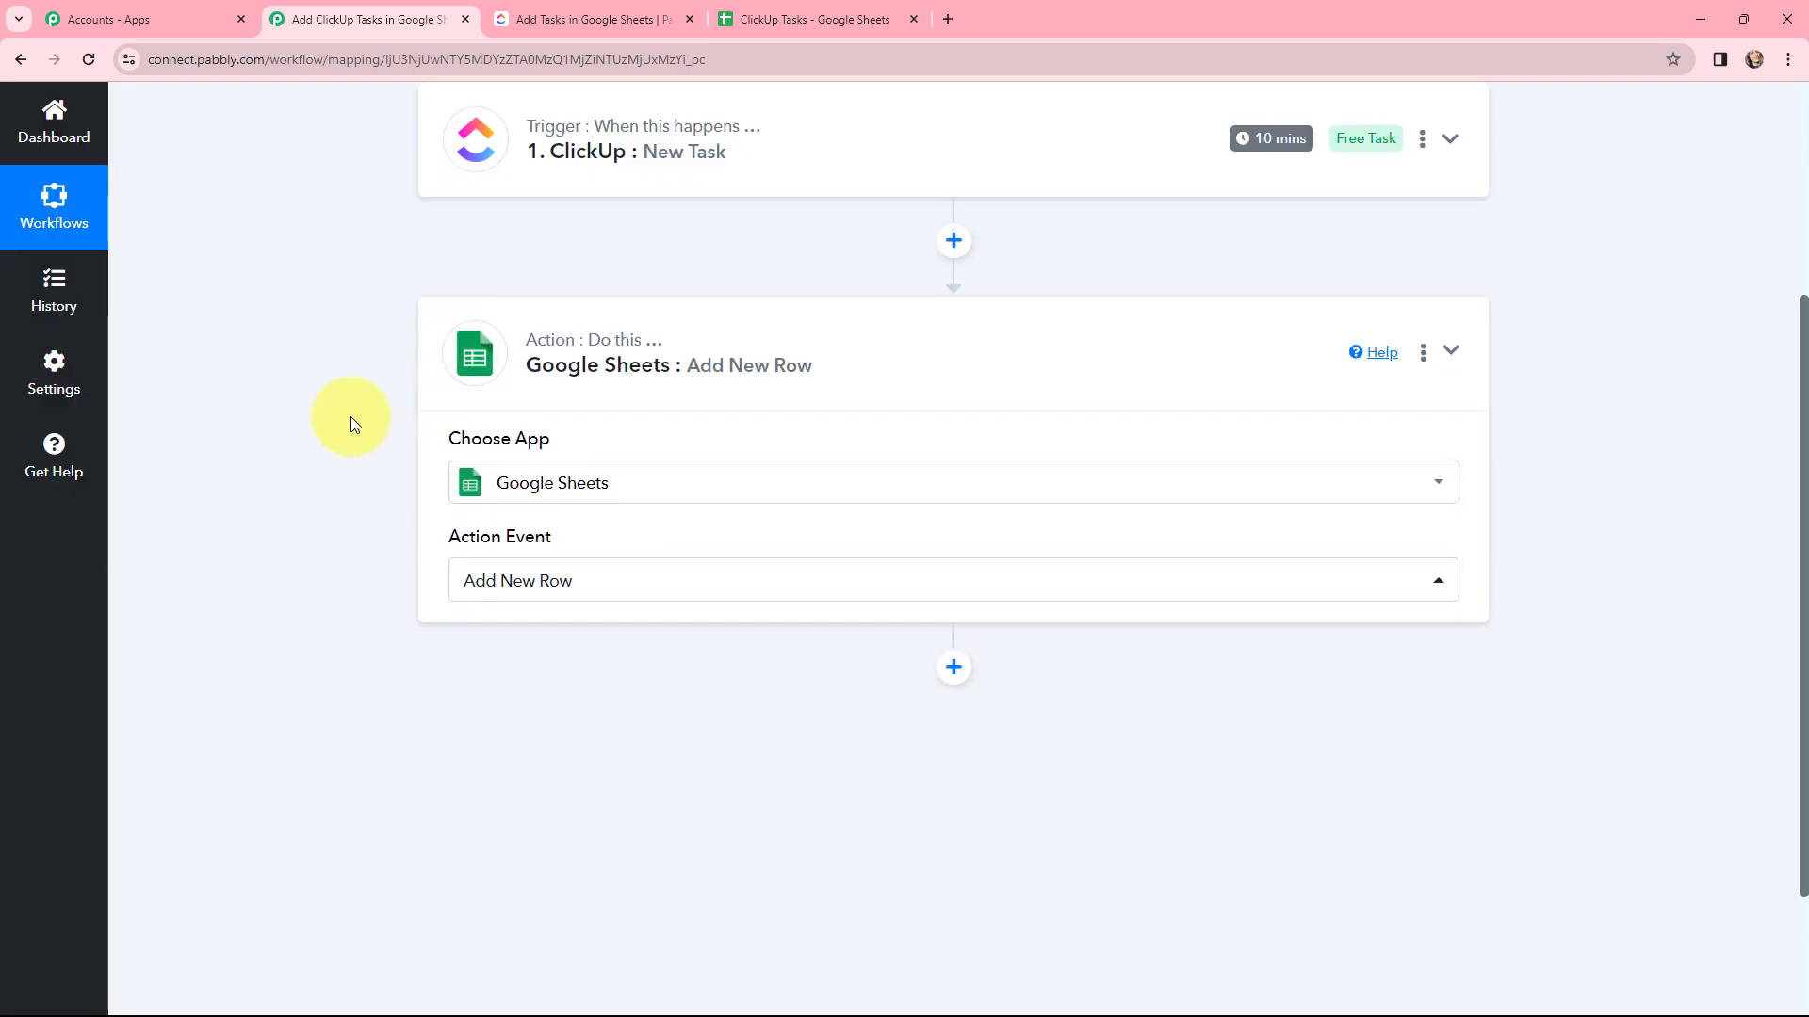
scroll(348, 423, up, 4)
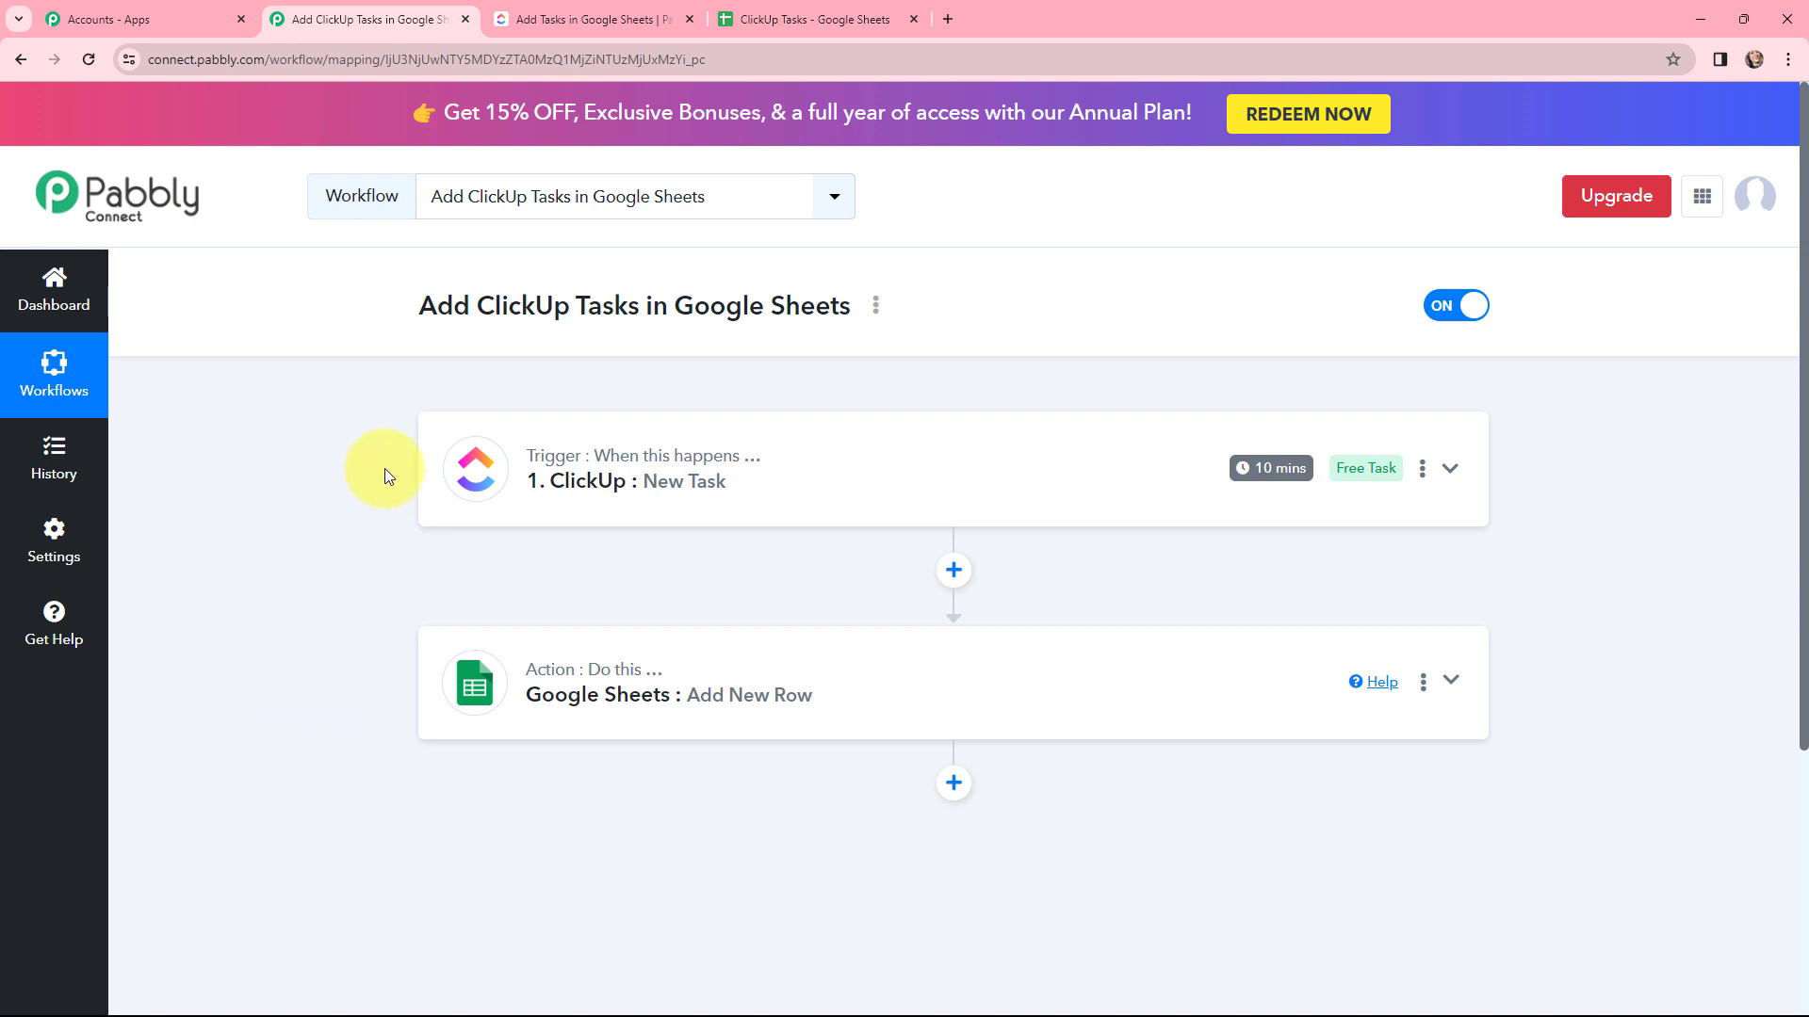
Step: Review the task list in ClickUp and the columns of the ClickUp Tasks spreadsheet, and return to the workflow
click(516, 20)
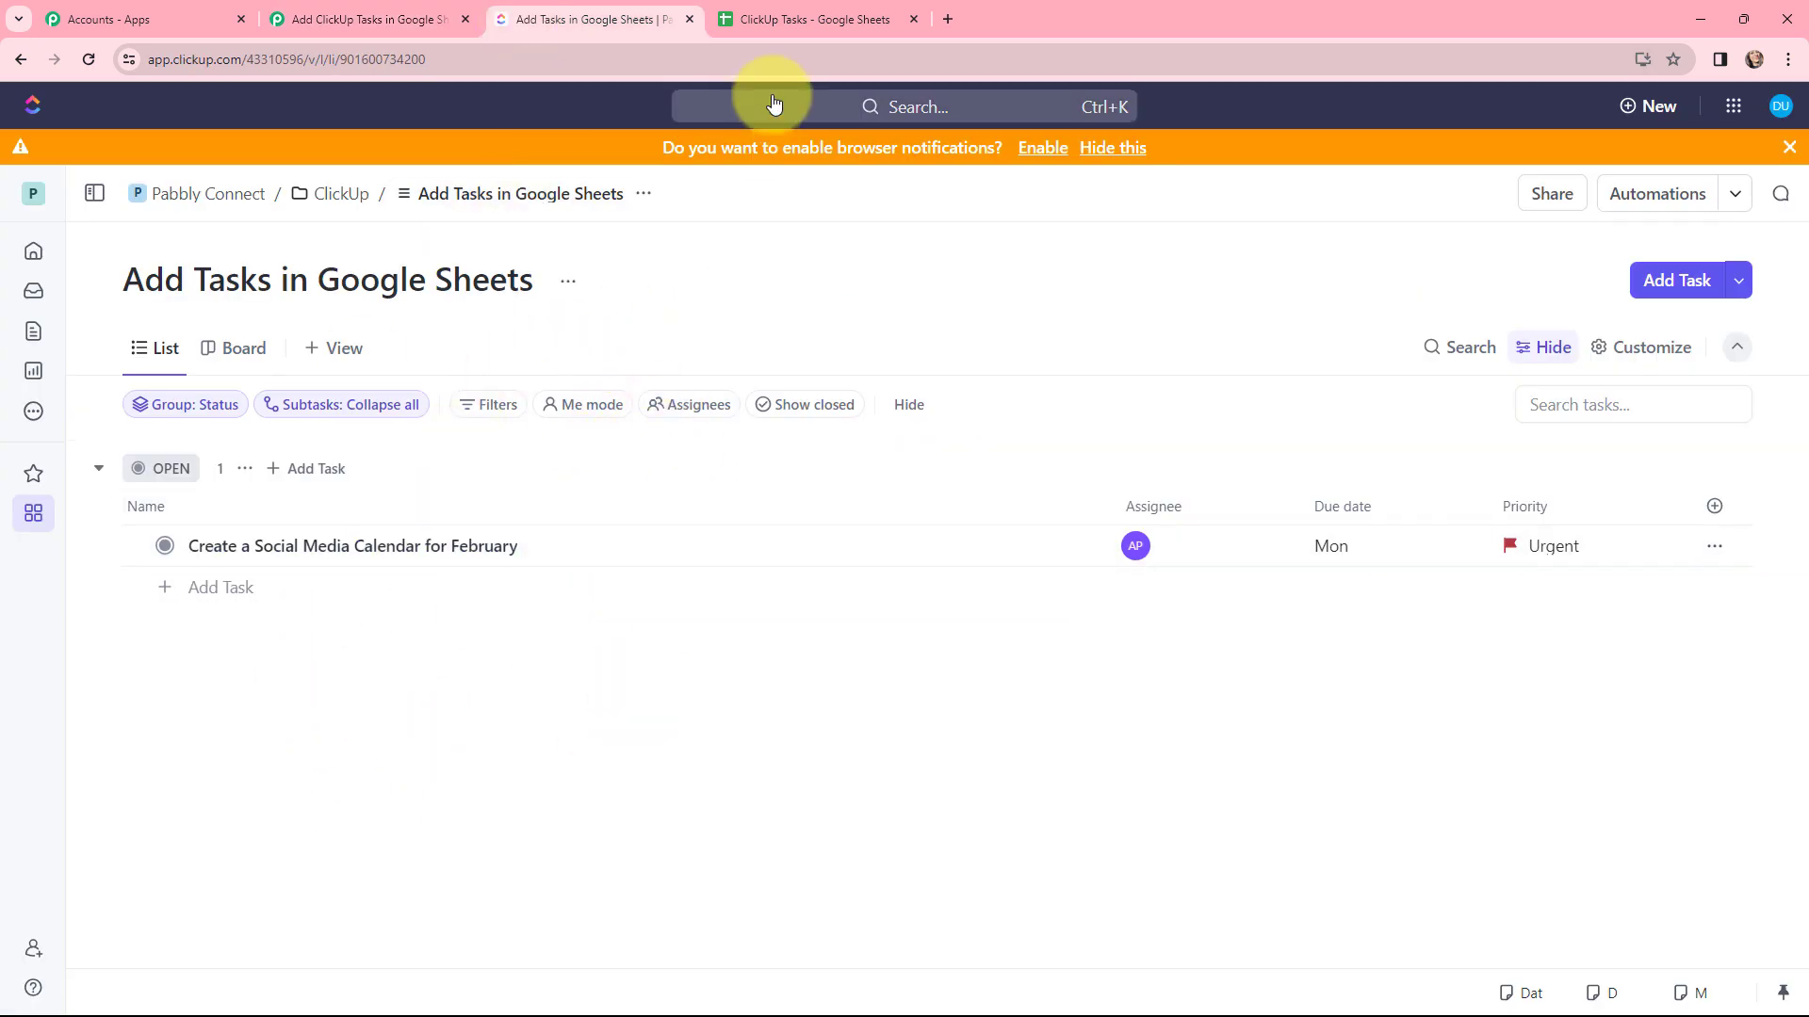
click(770, 17)
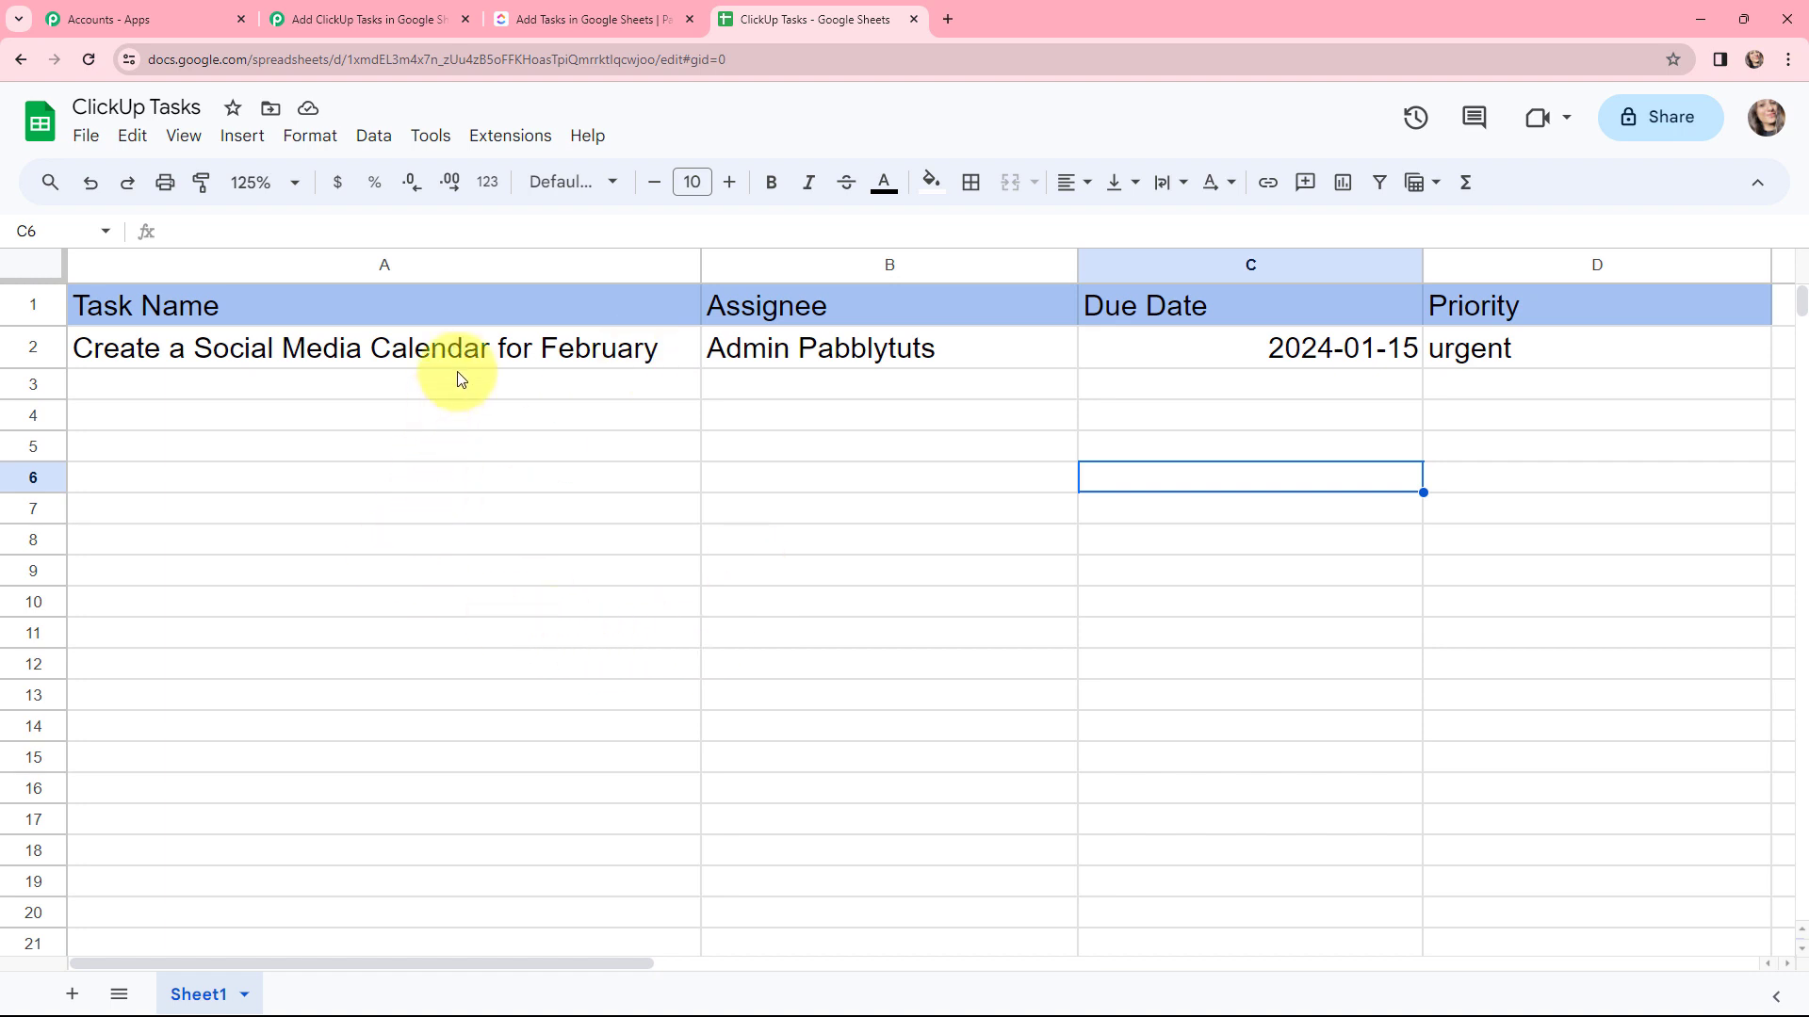
click(405, 15)
Step: Open the account connection settings of the ClickUp trigger and choose to add a new connection
click(473, 457)
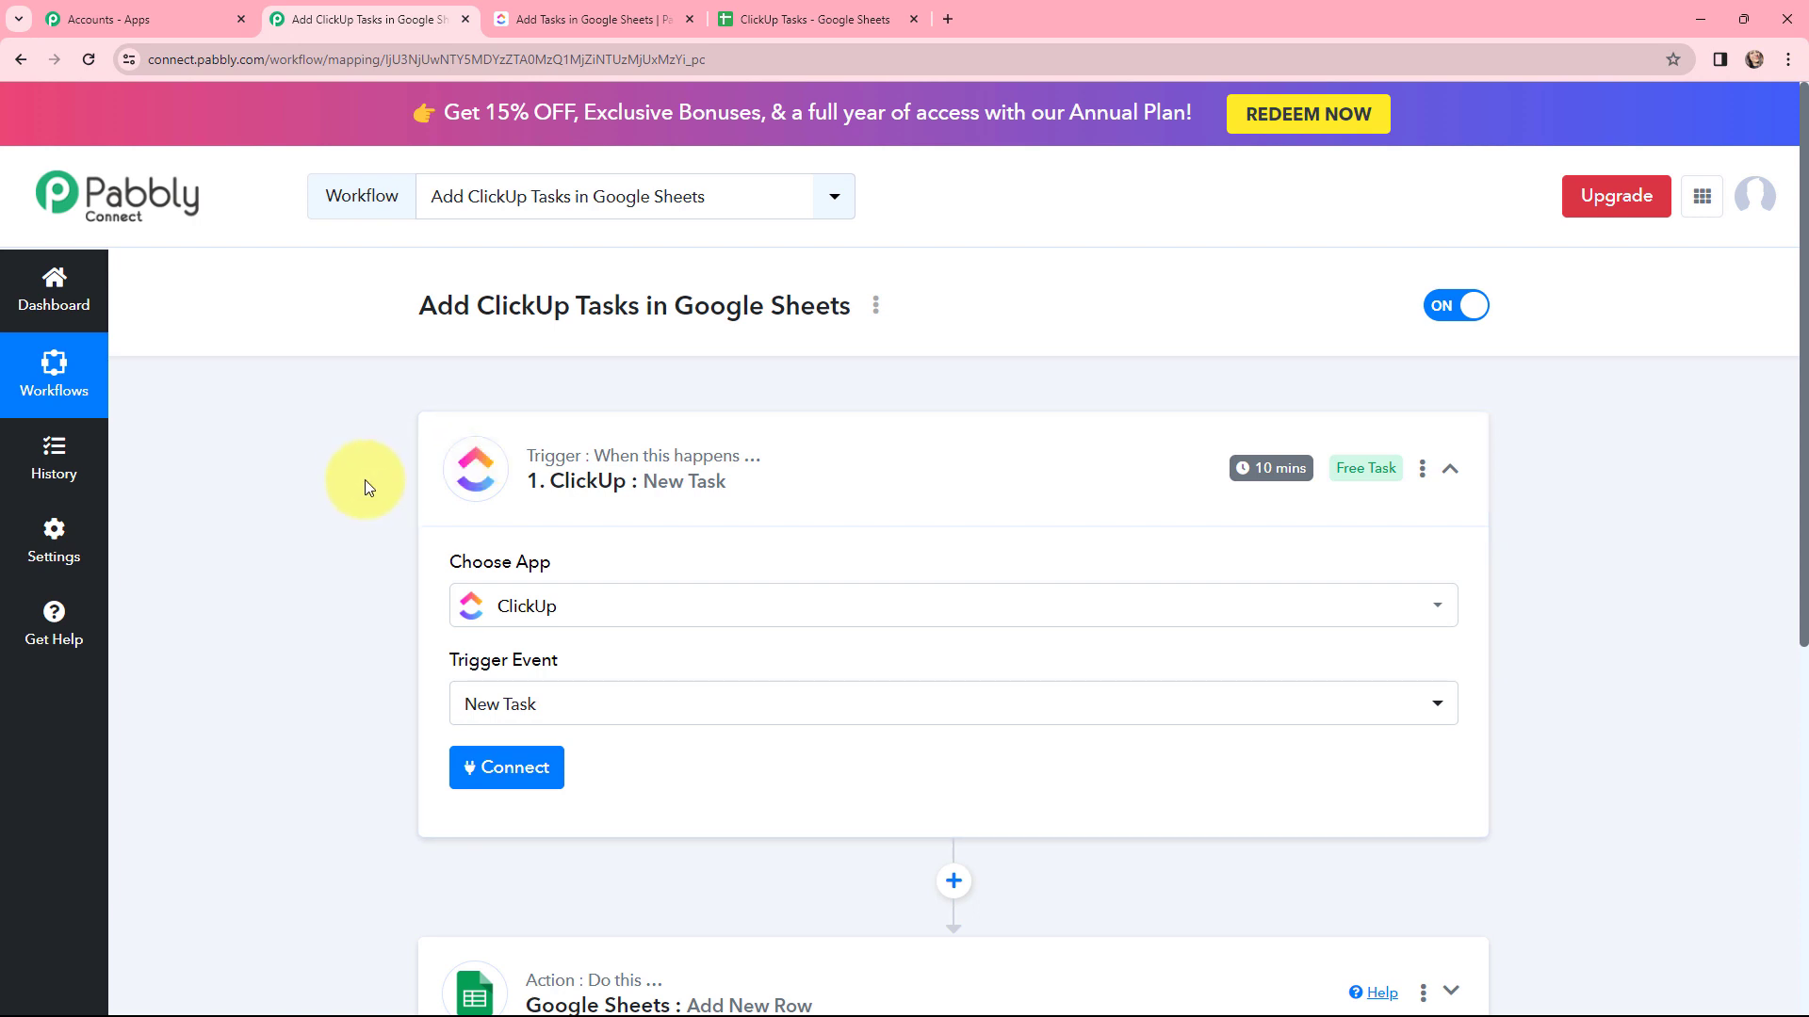
scroll(365, 478, down, 2)
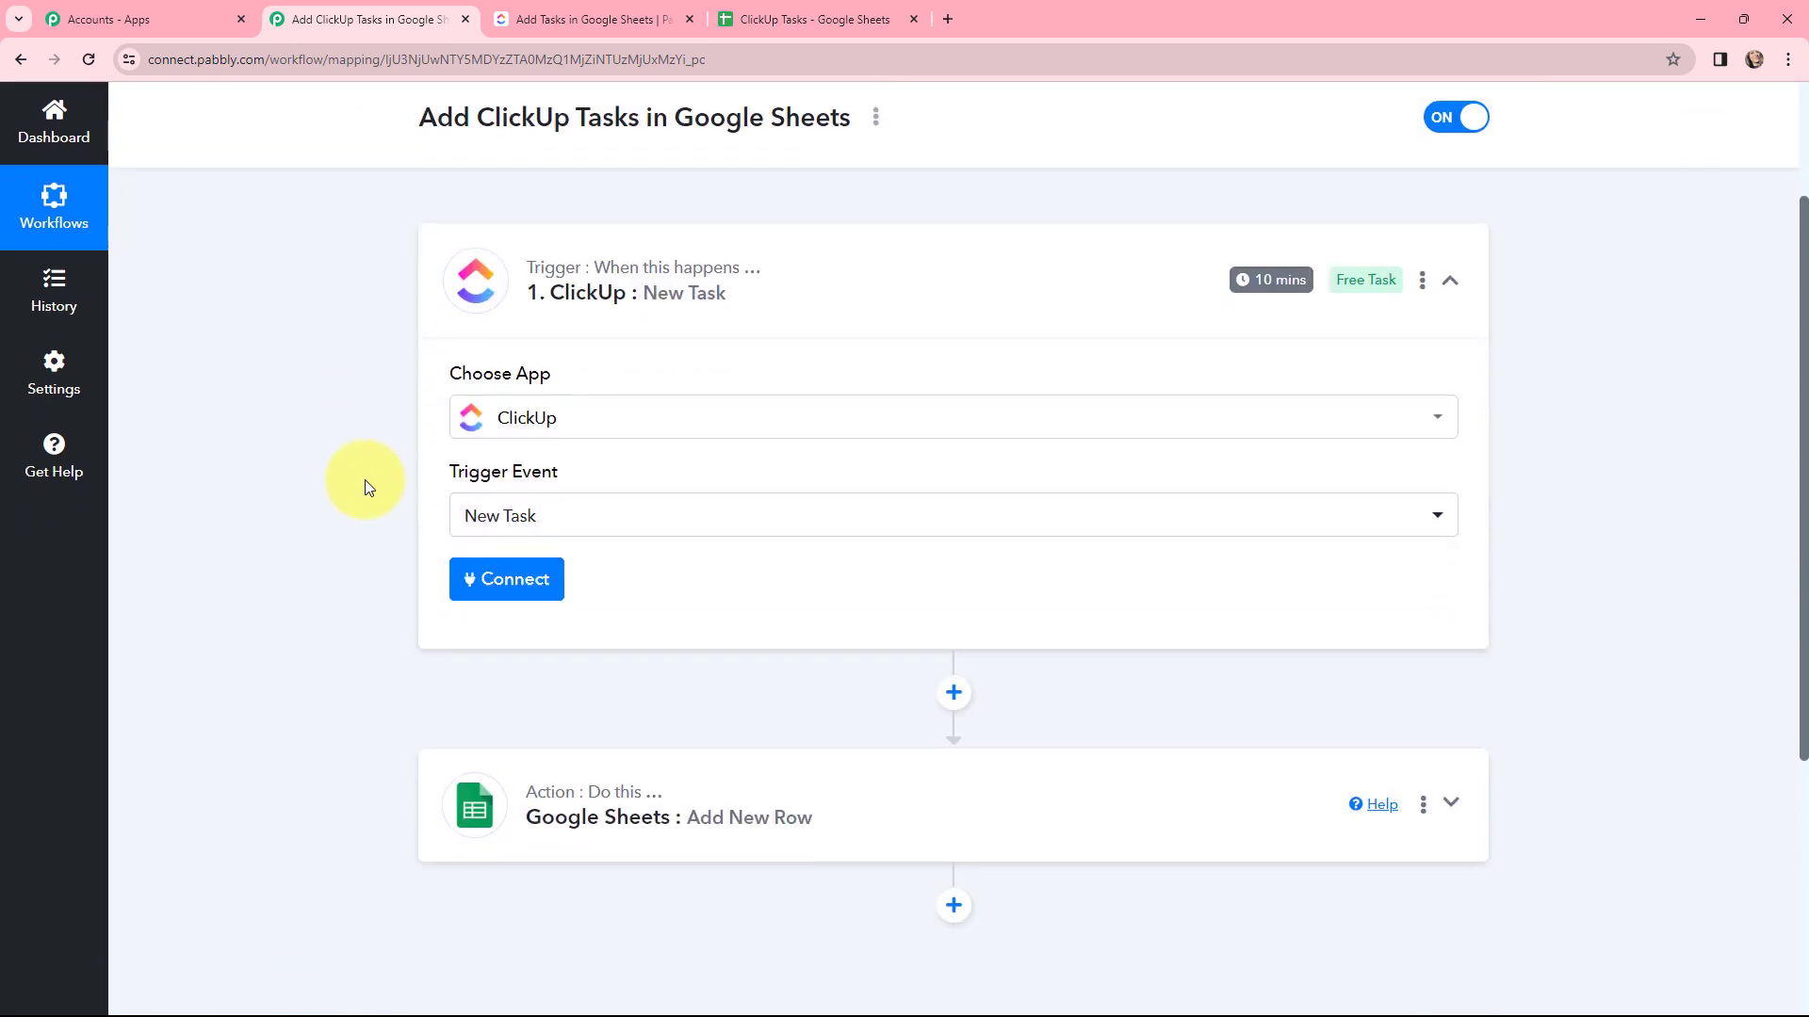
click(487, 584)
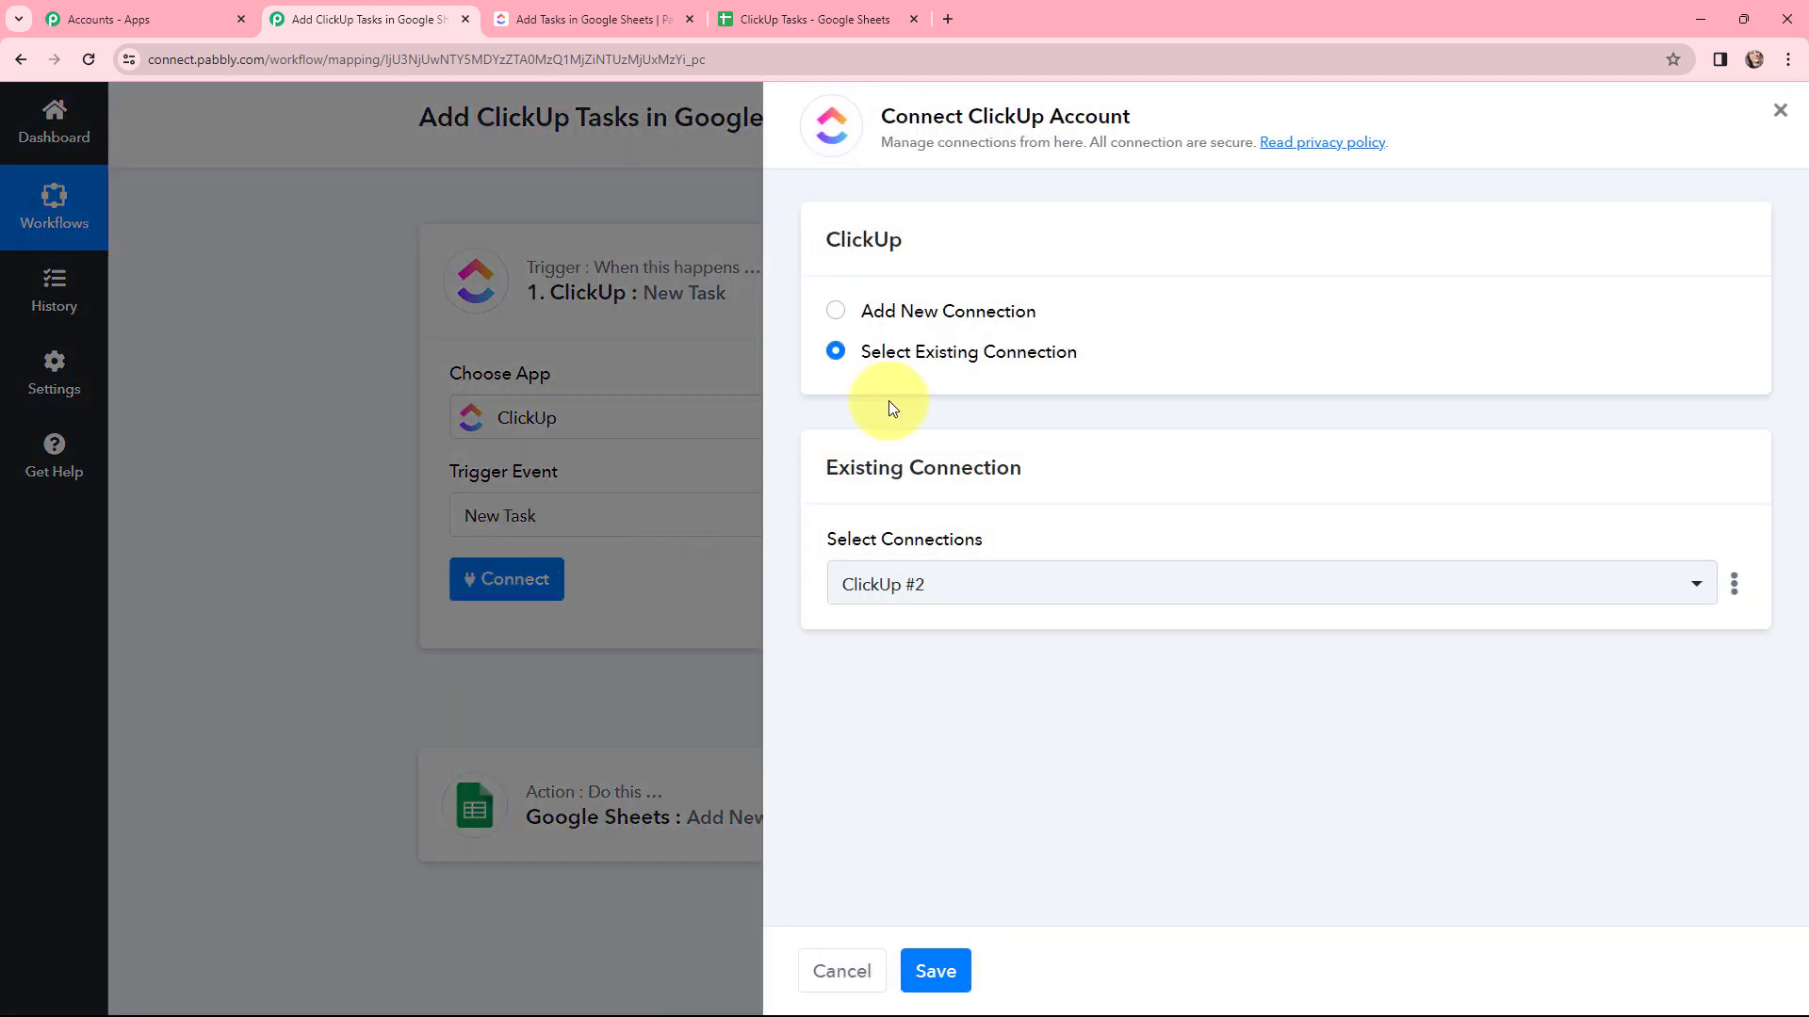
click(834, 314)
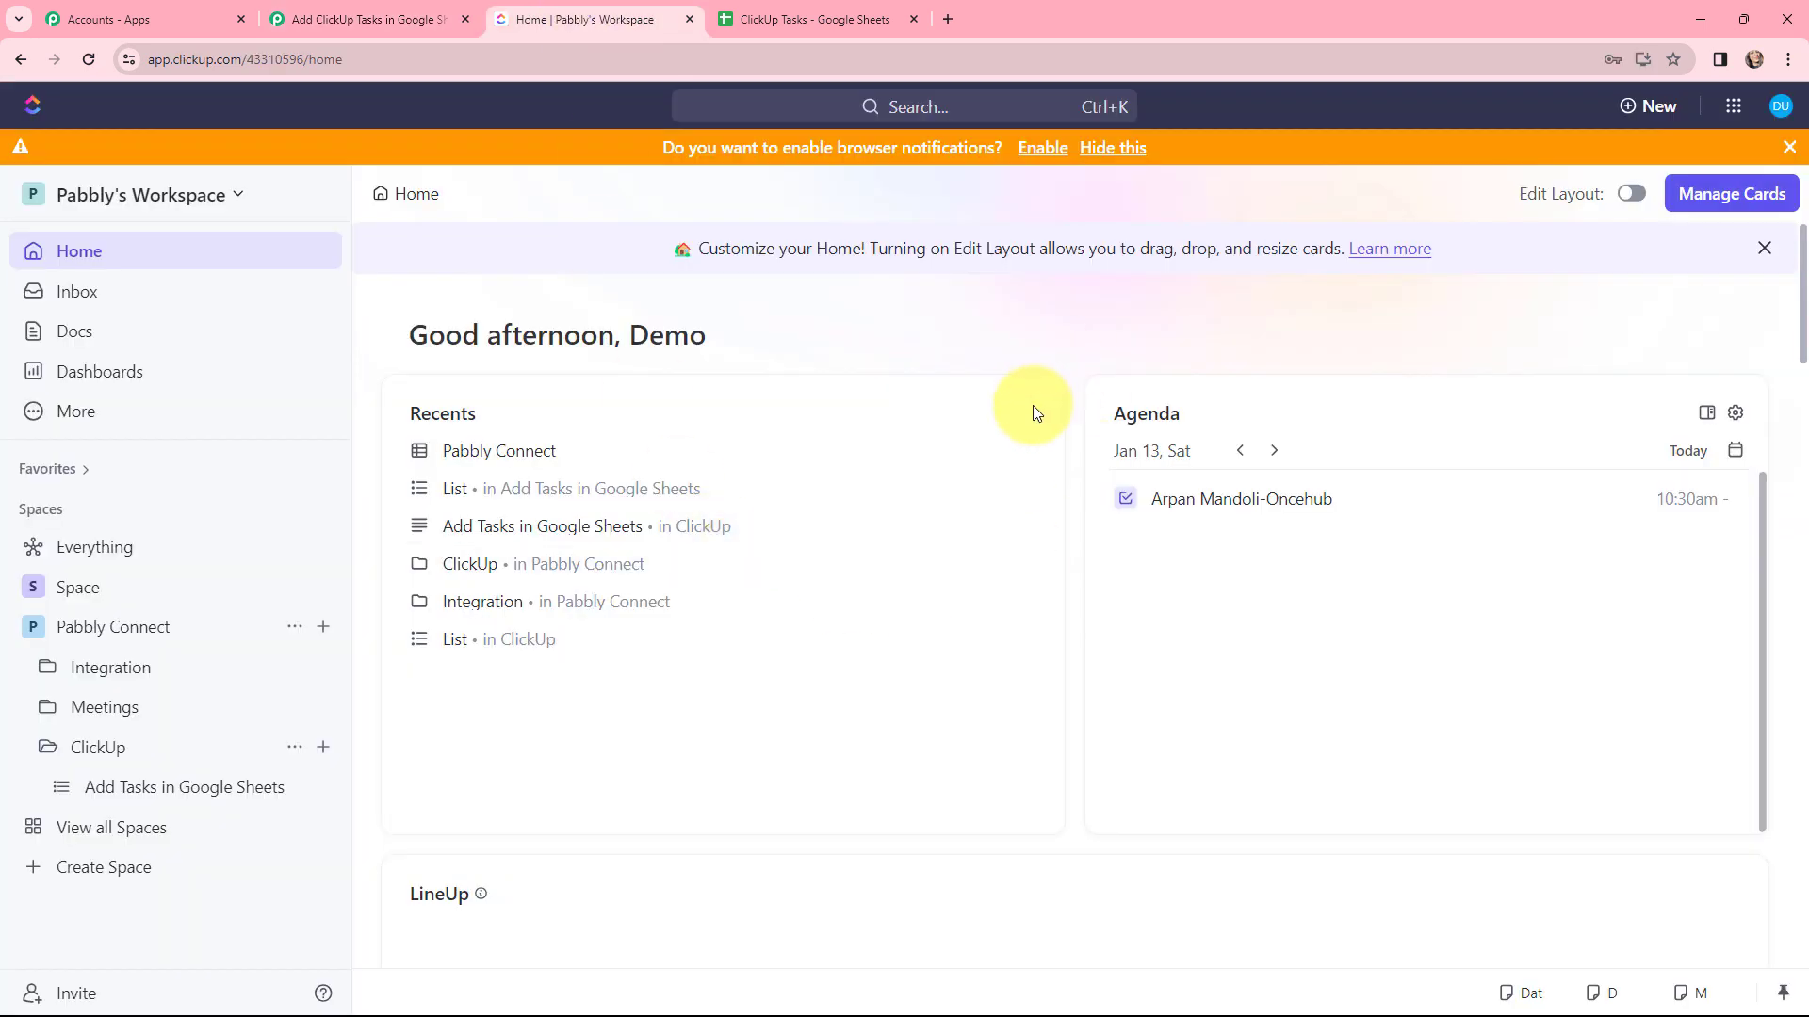
Step: Switch to ClickUp, open the Apps page of the user settings and copy the API token
click(1781, 106)
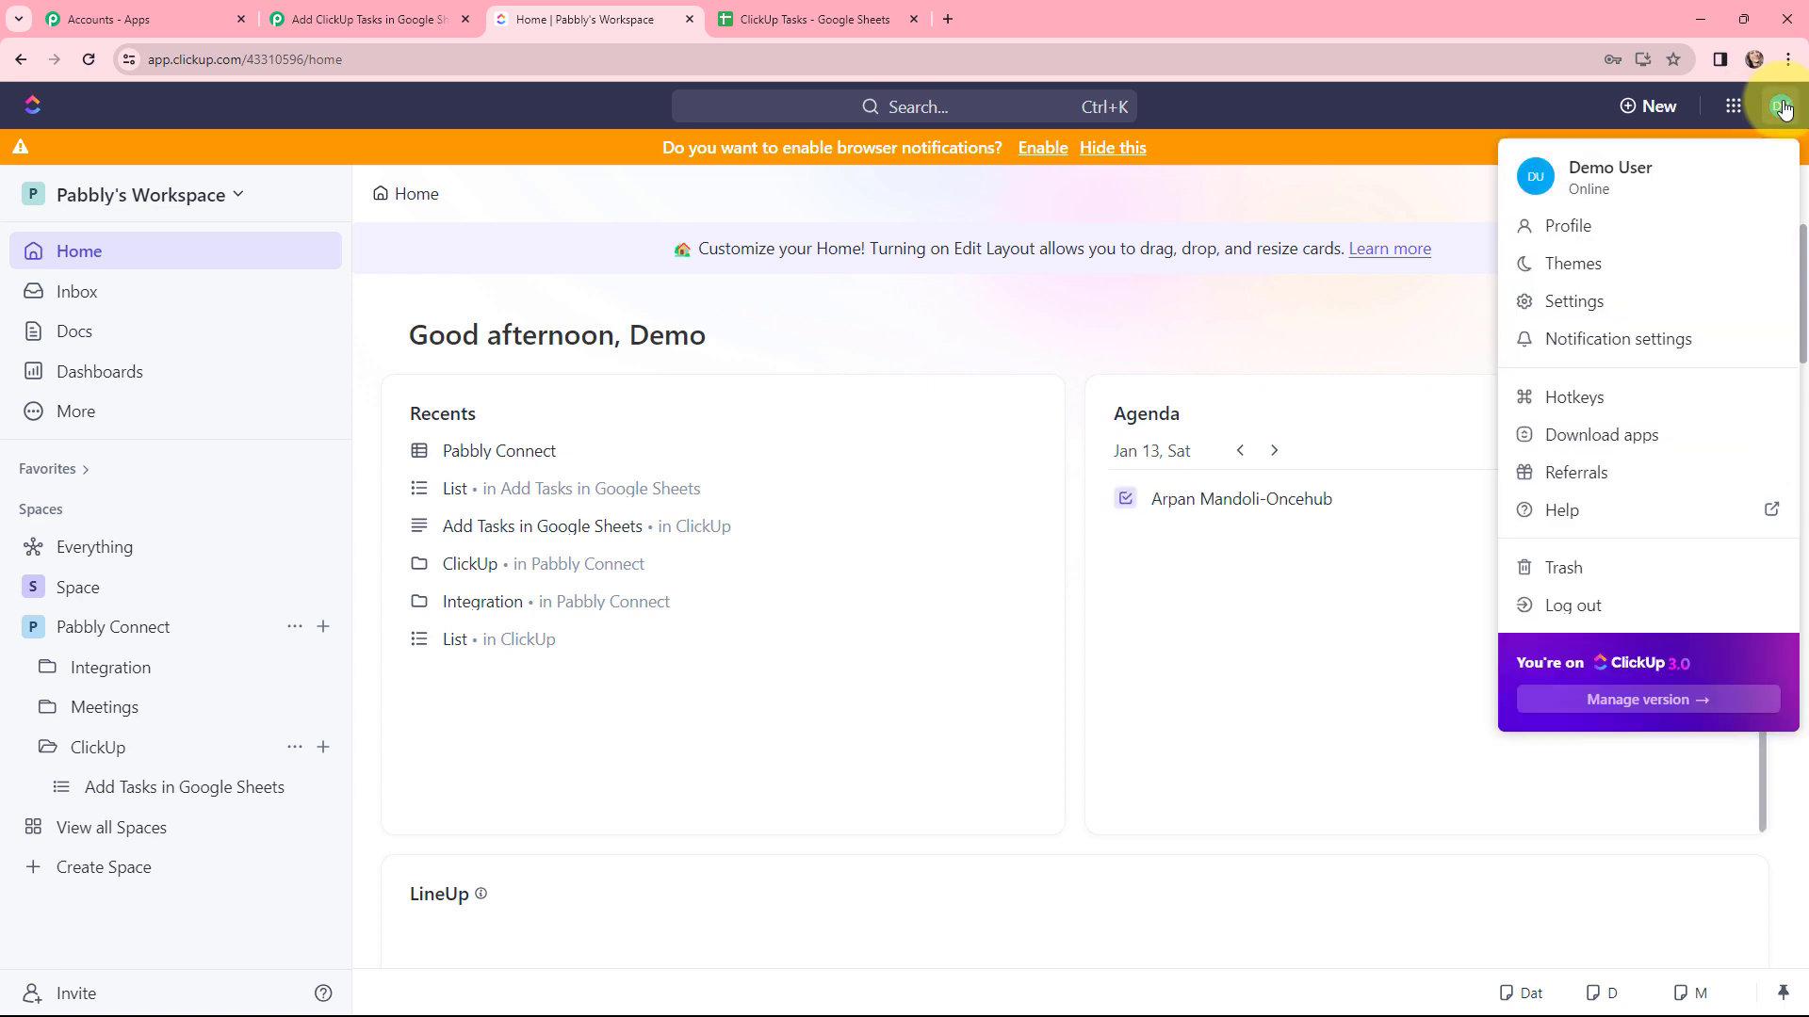
click(1606, 306)
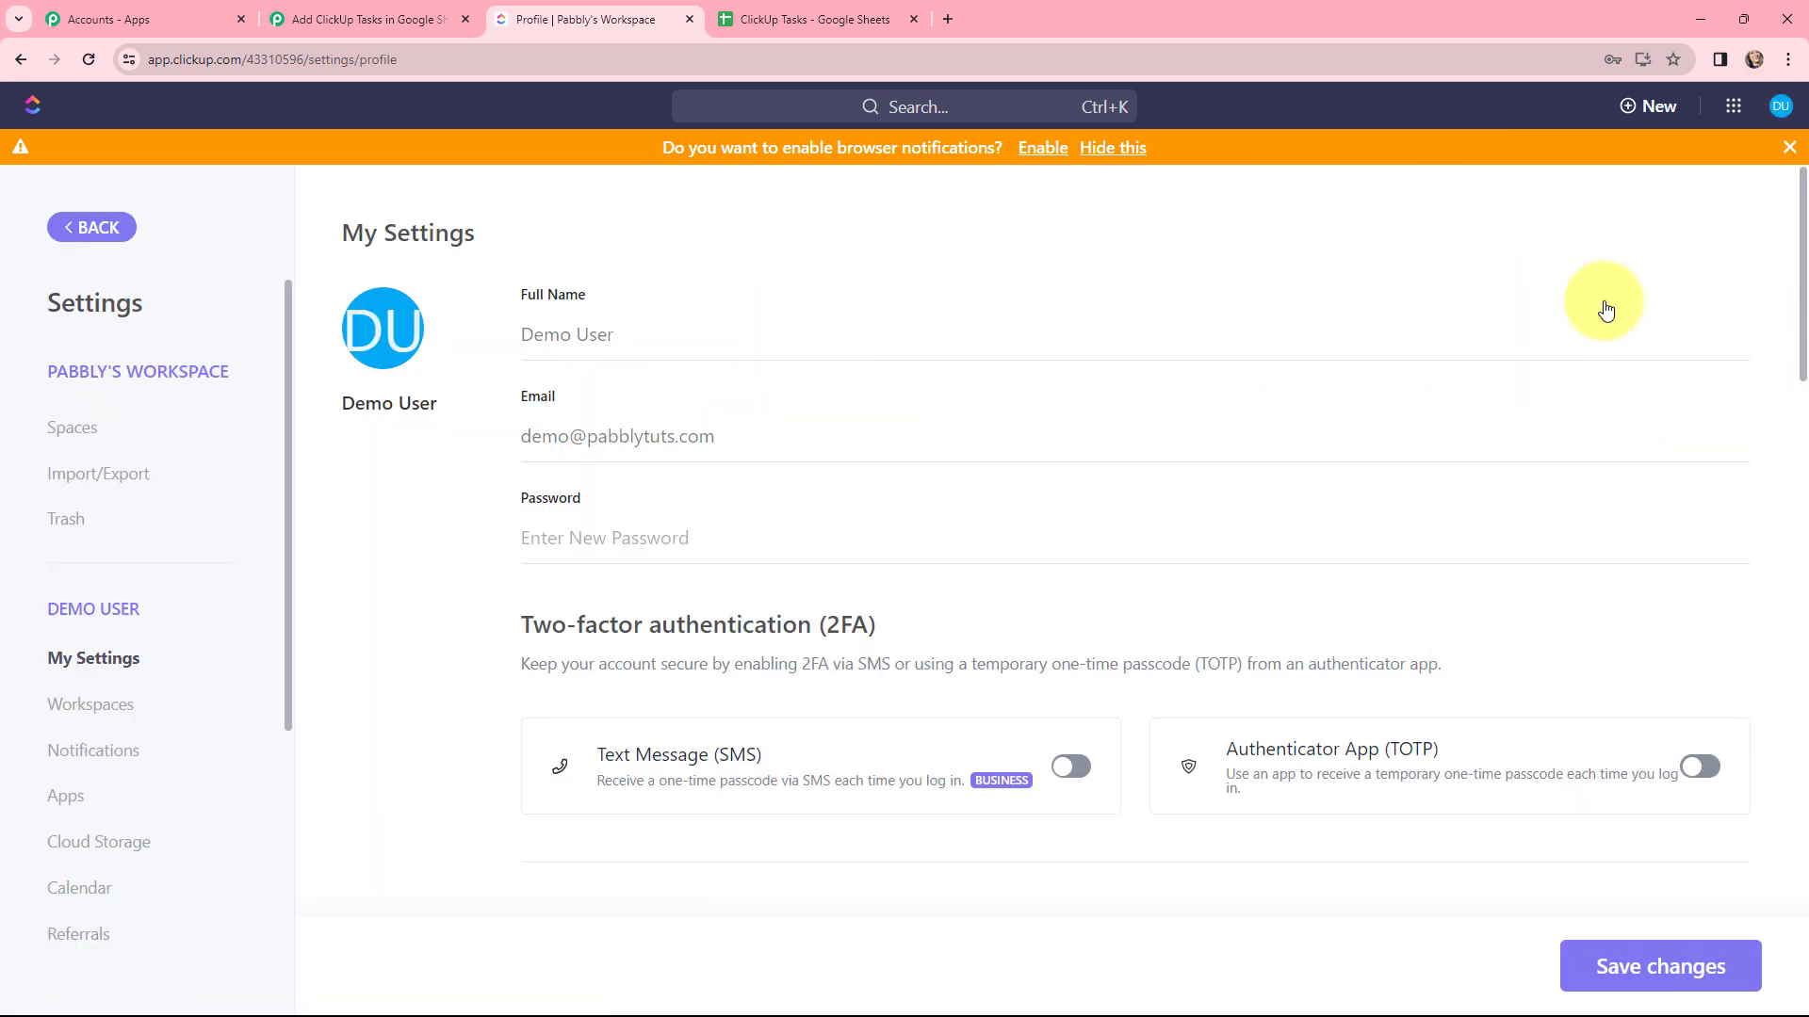
click(75, 800)
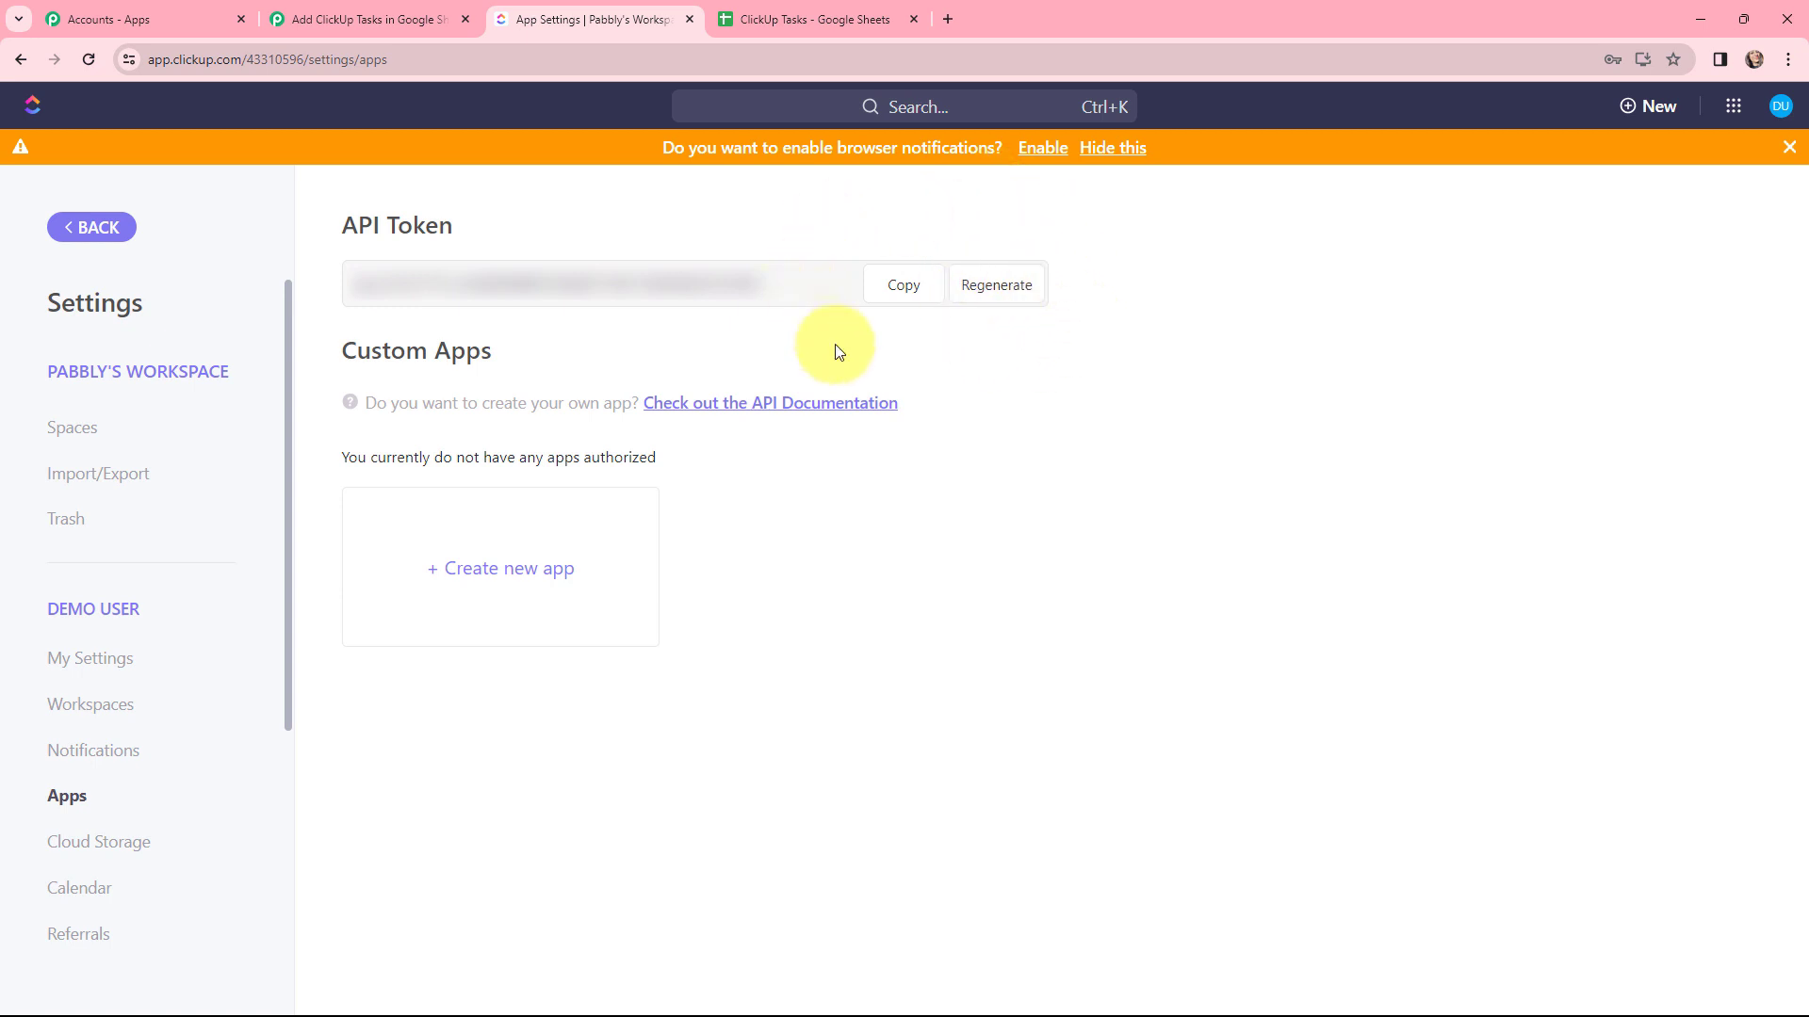
Step: Return to Pabbly Connect, paste the API token into the new ClickUp connection and save it
click(291, 15)
click(865, 590)
key(ctrl+v)
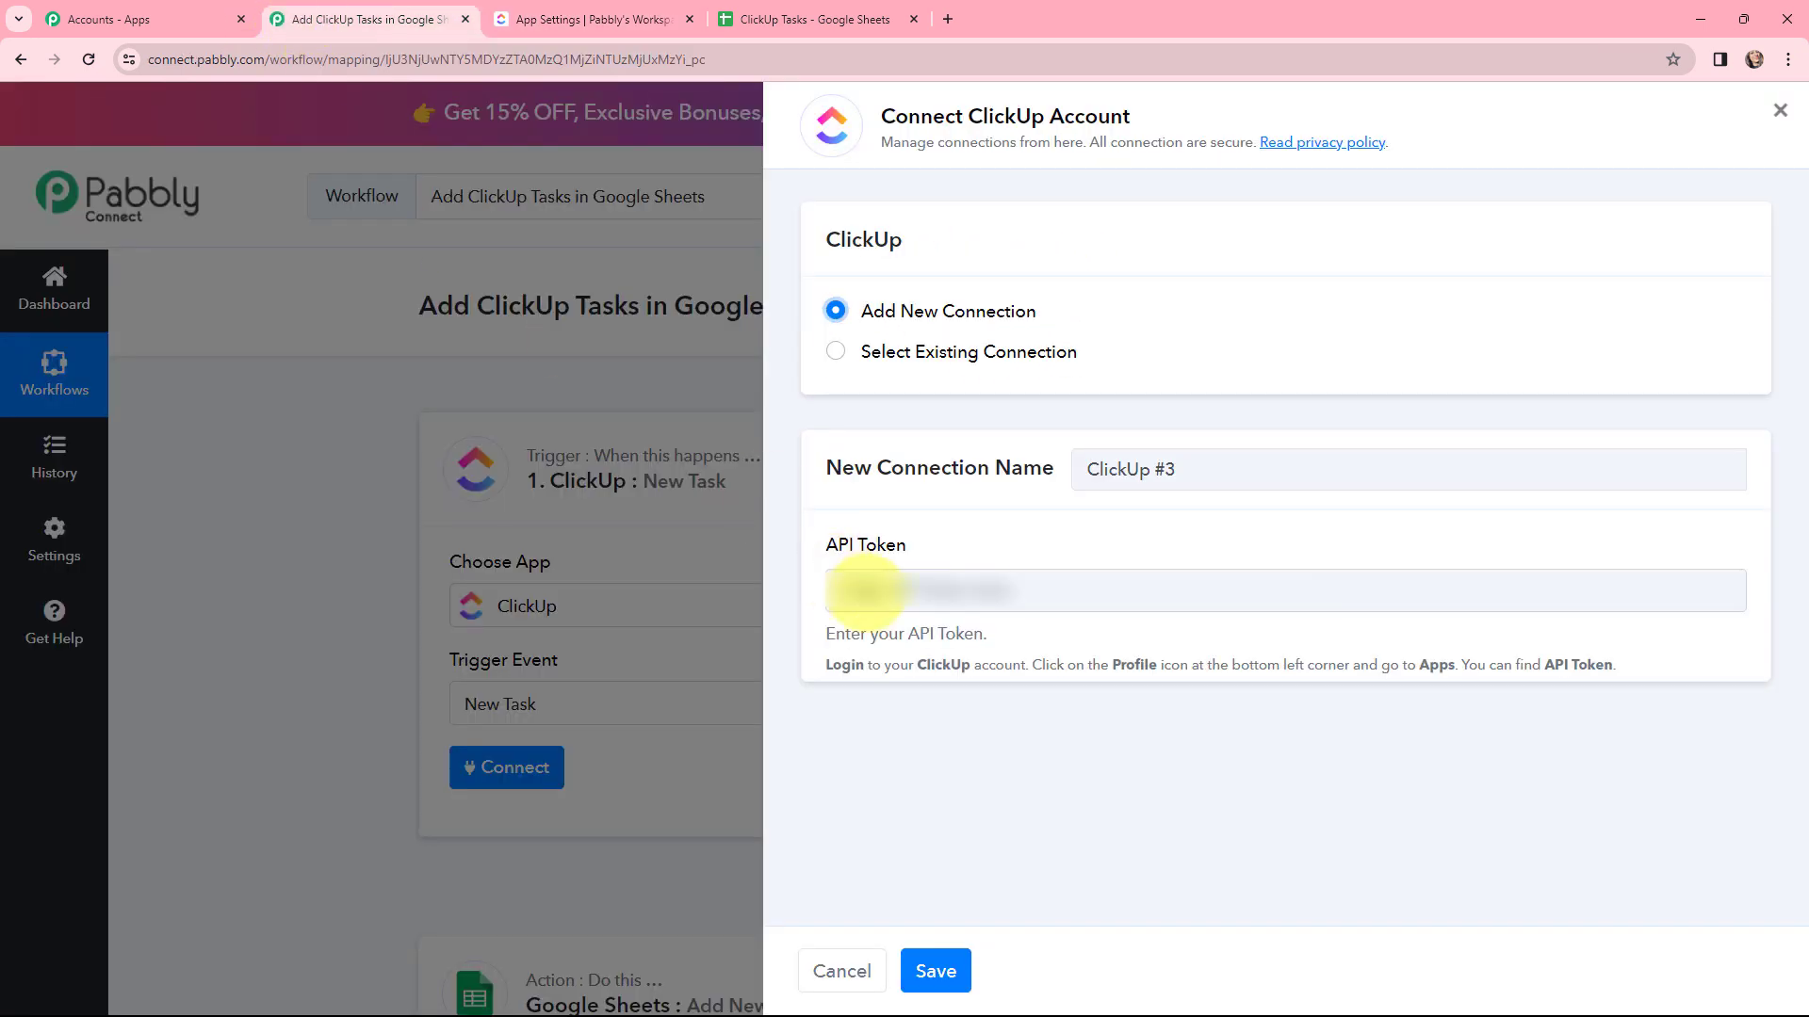
key(ctrl+v)
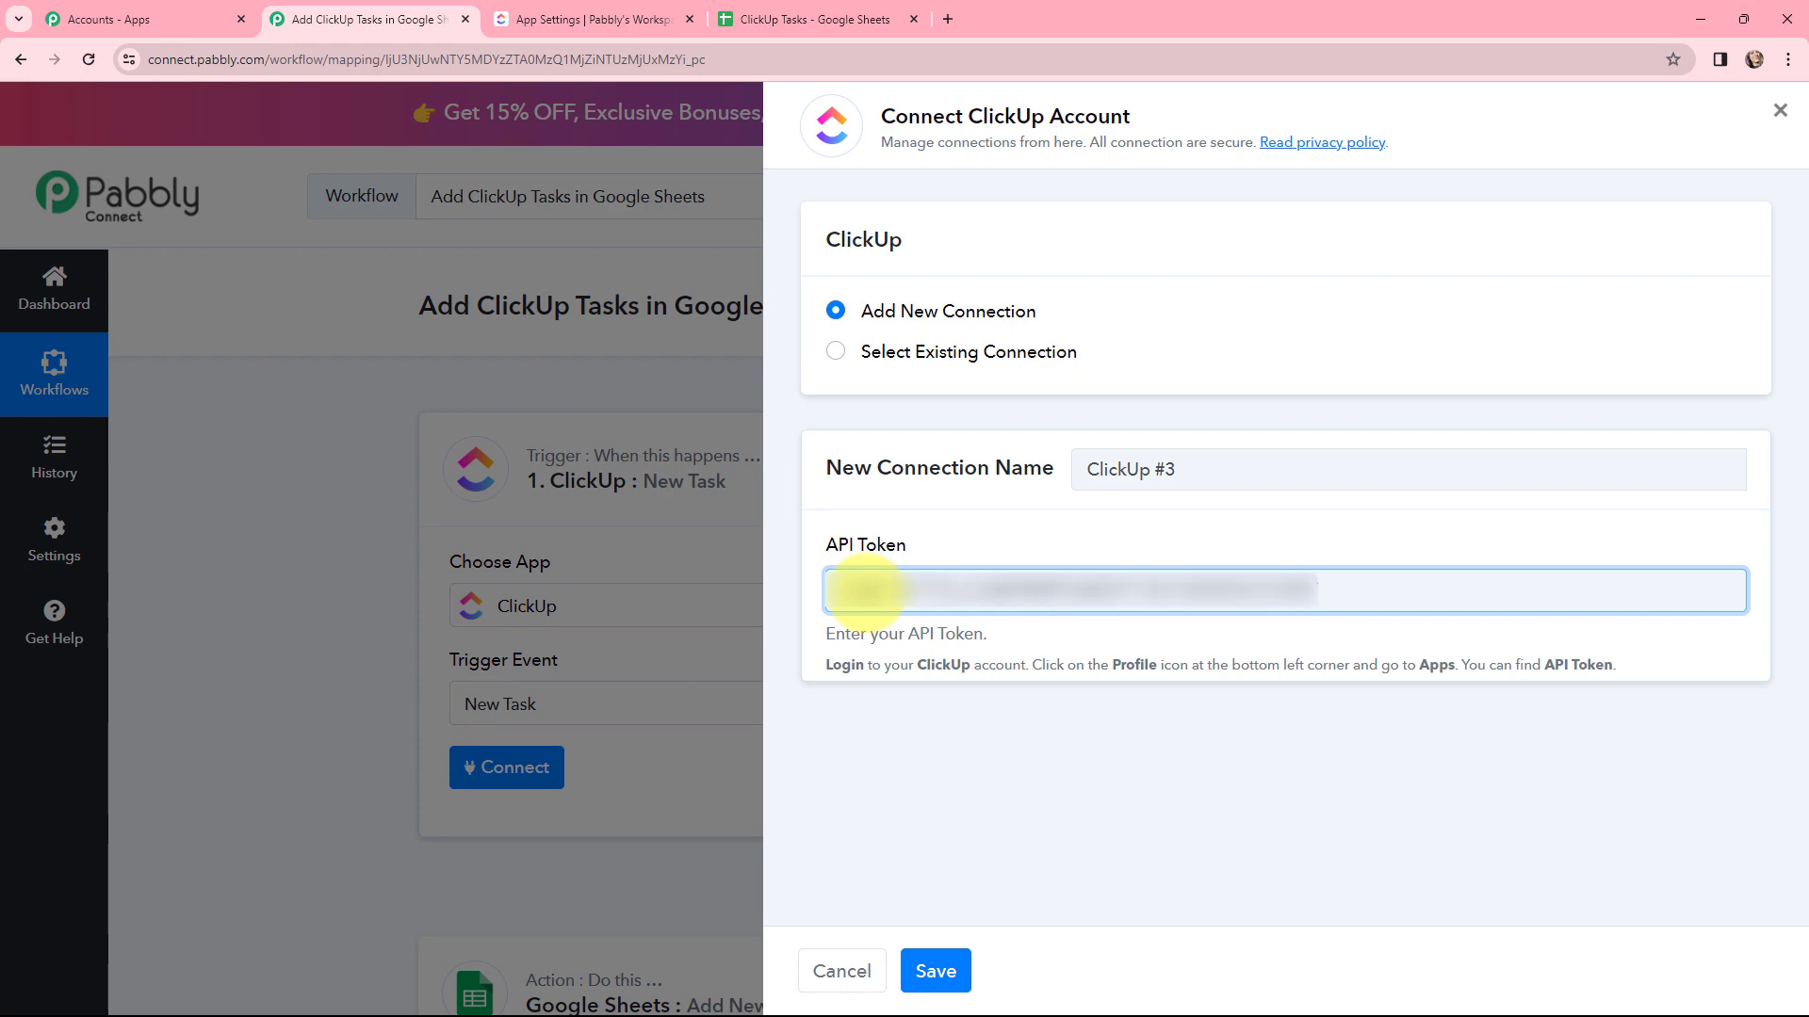
click(939, 968)
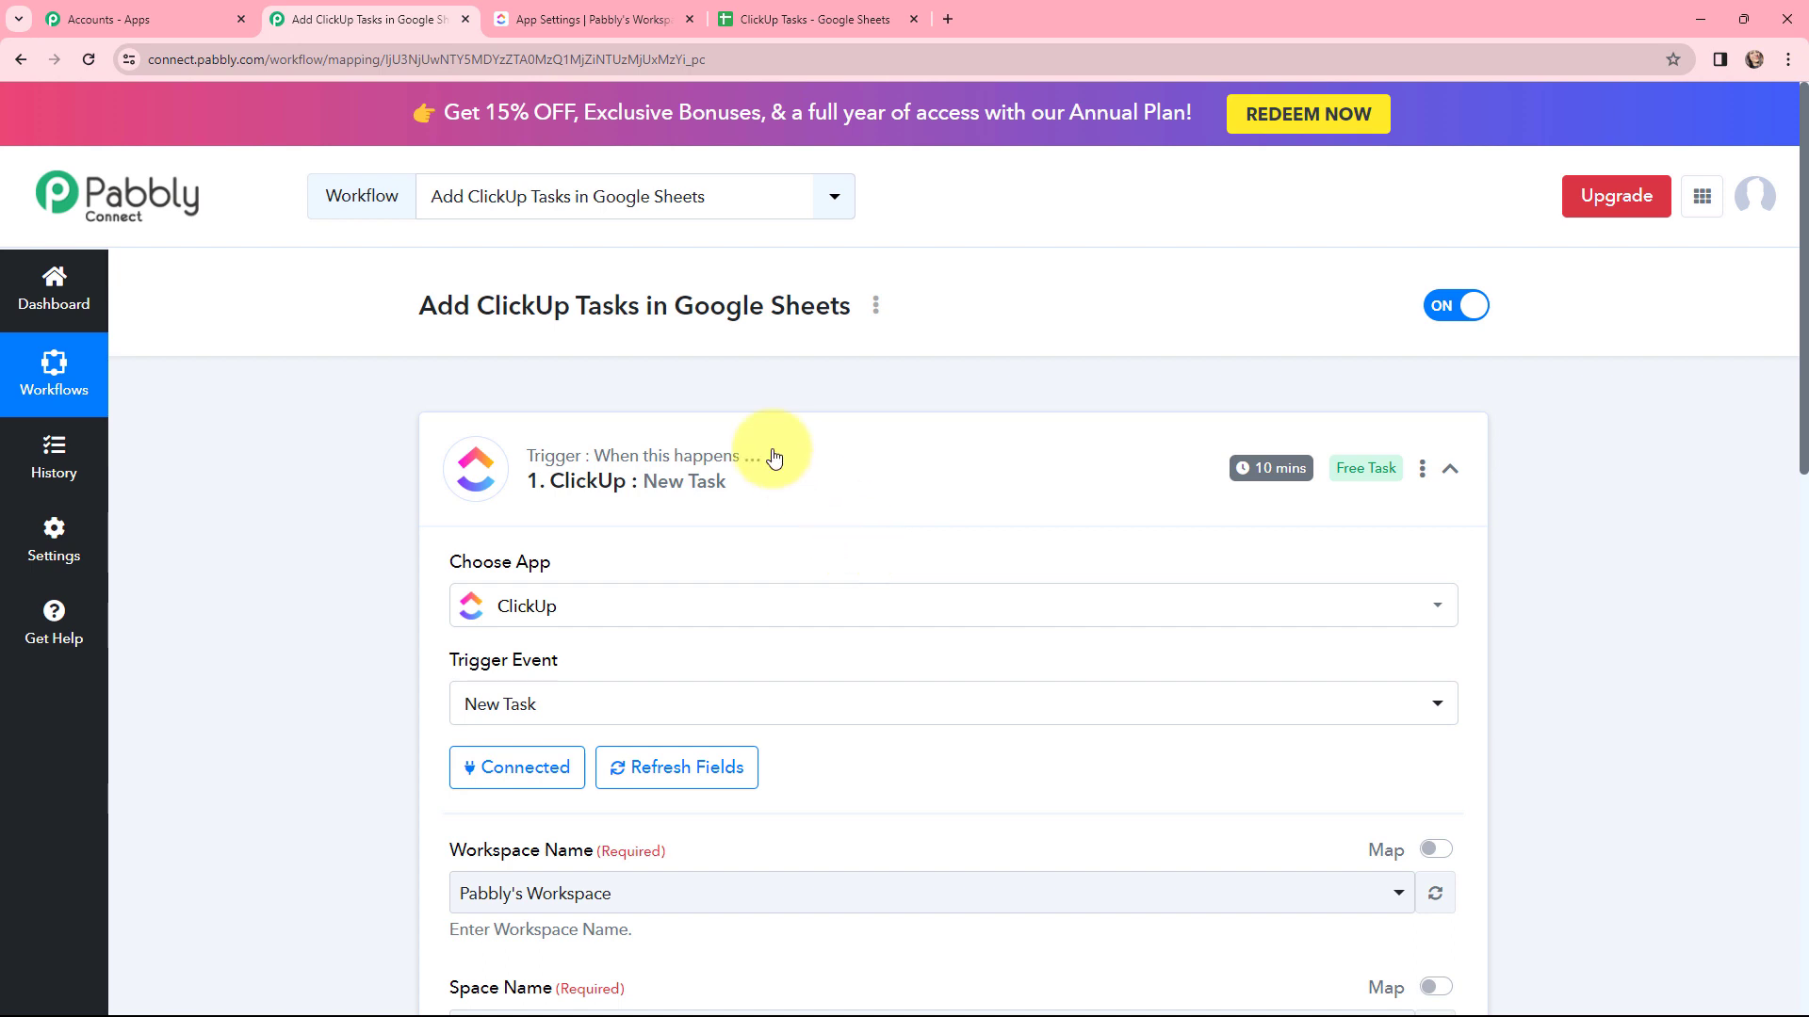
Step: Check the trigger's Workspace Name selection against the workspace shown in ClickUp
scroll(773, 458, down, 5)
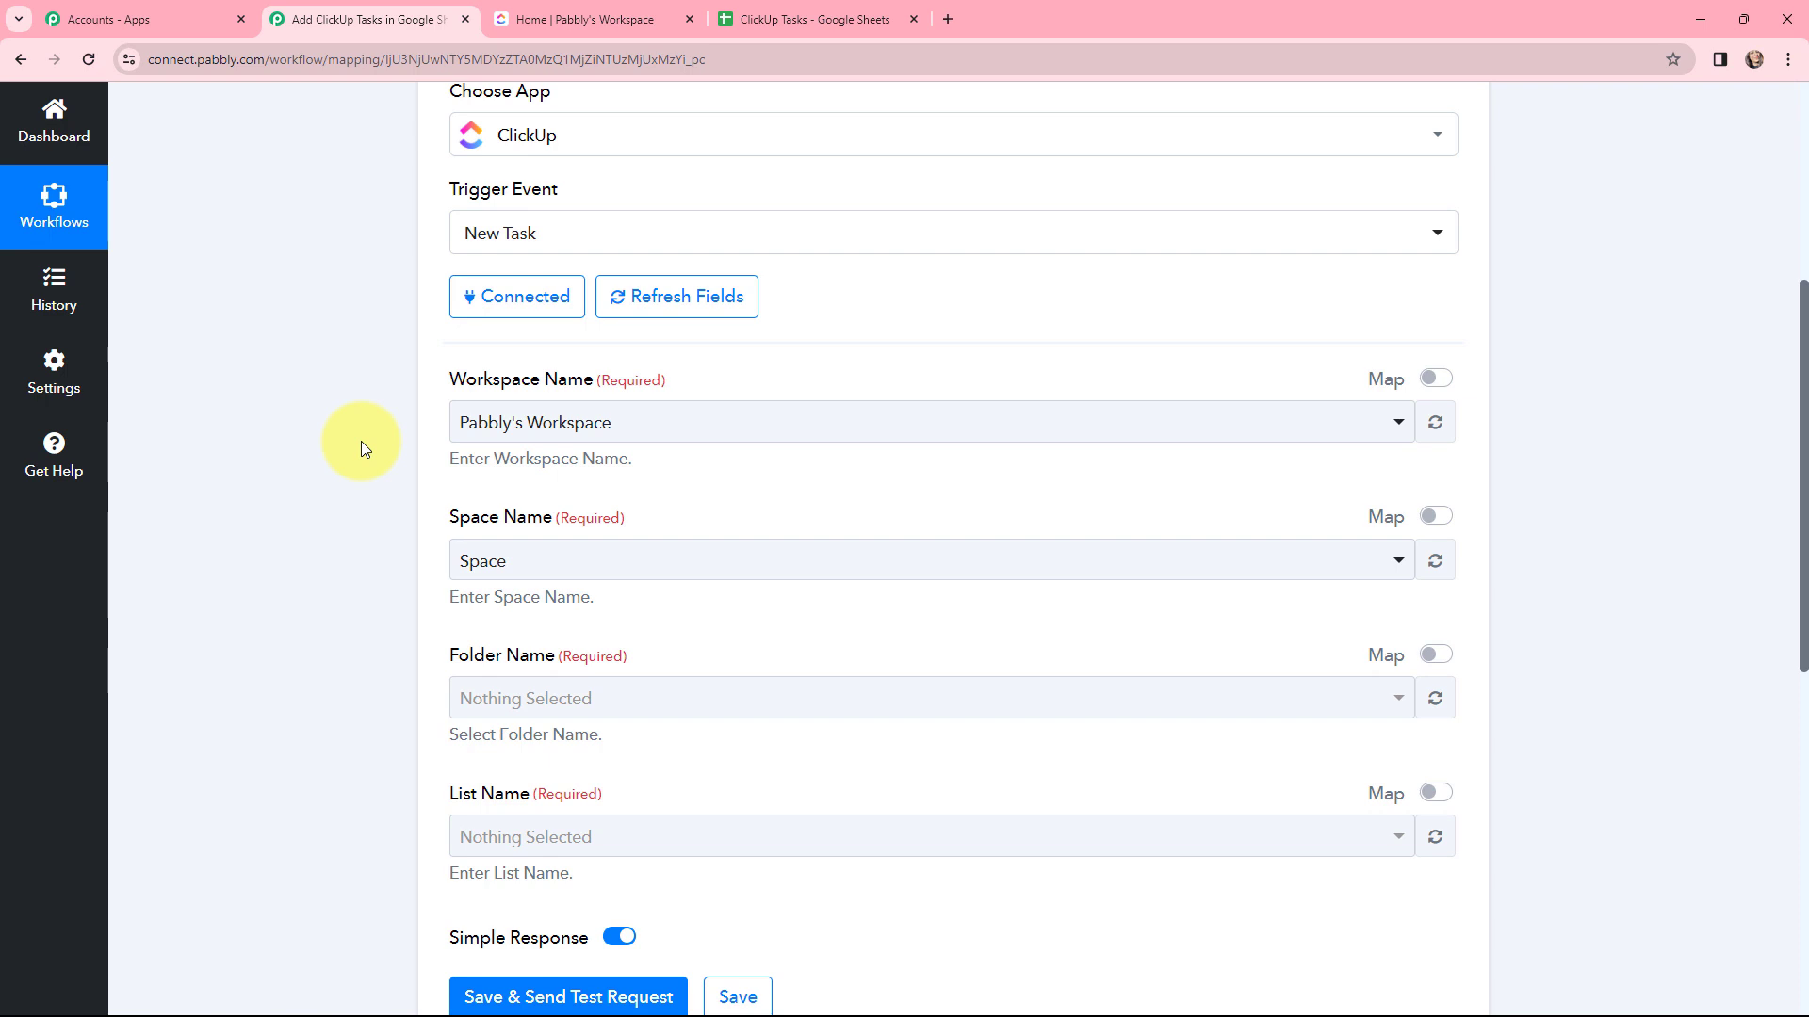
click(517, 11)
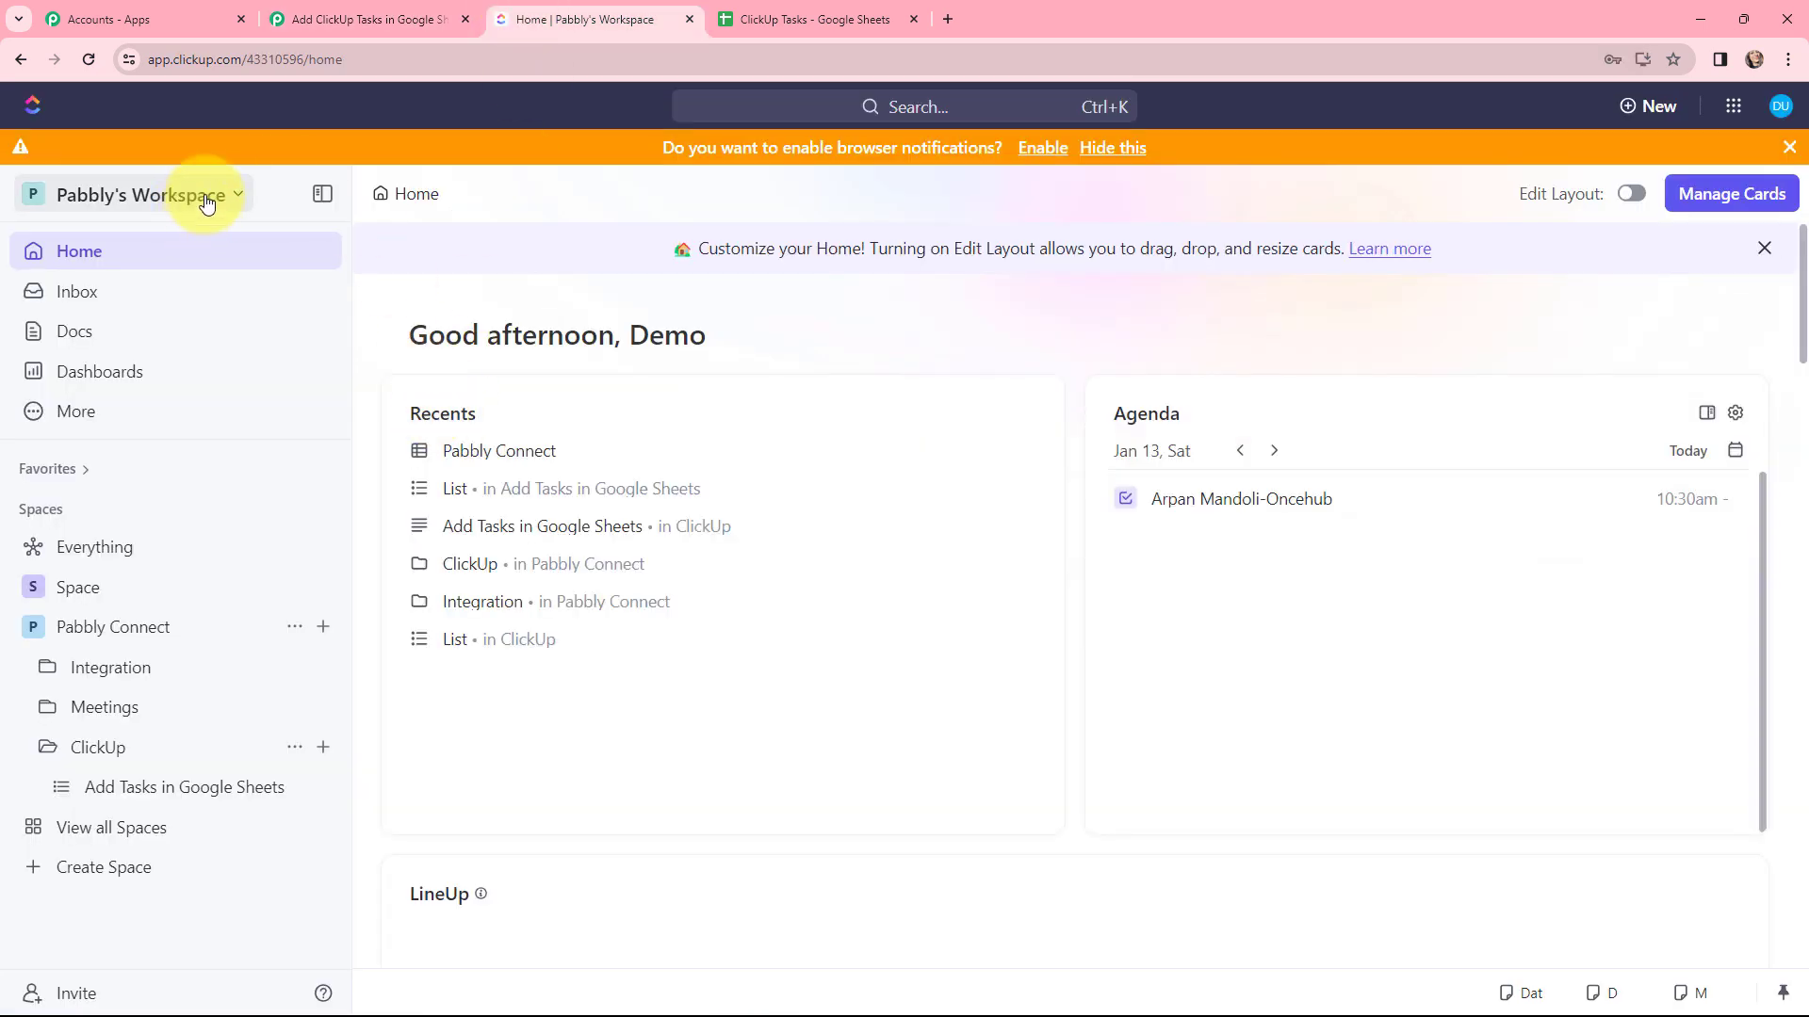
click(373, 10)
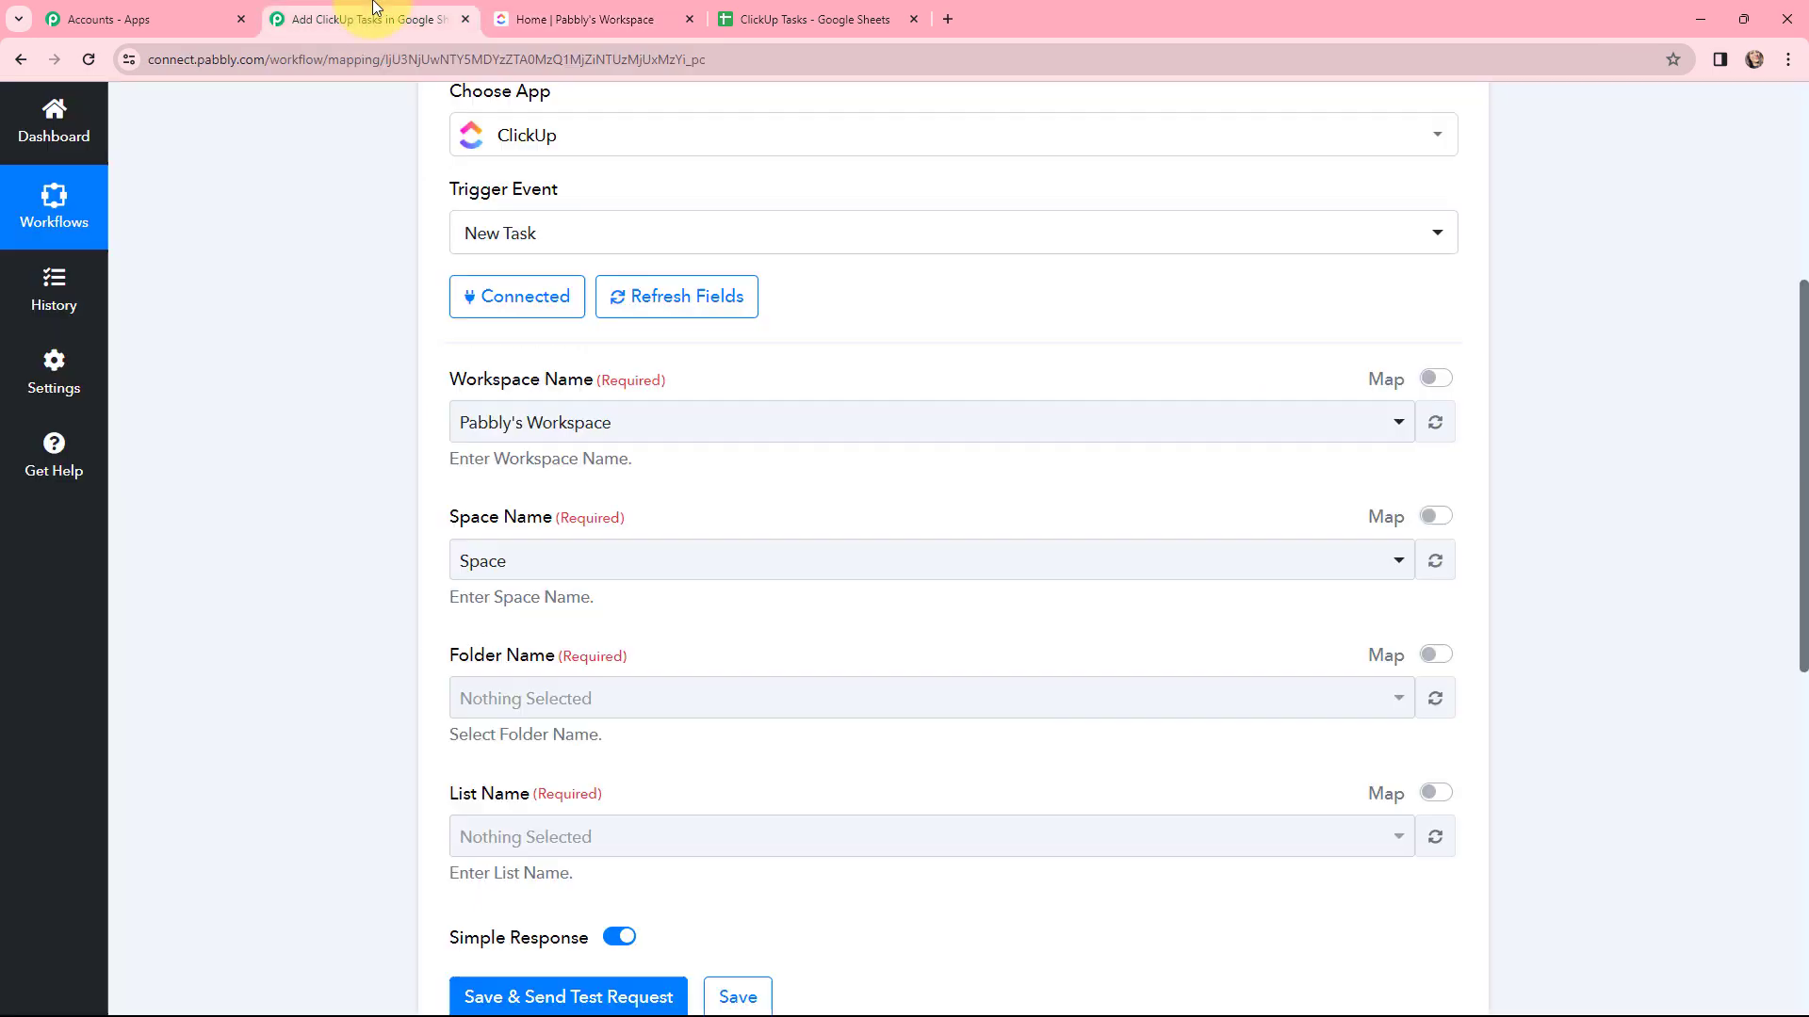
click(530, 426)
click(354, 364)
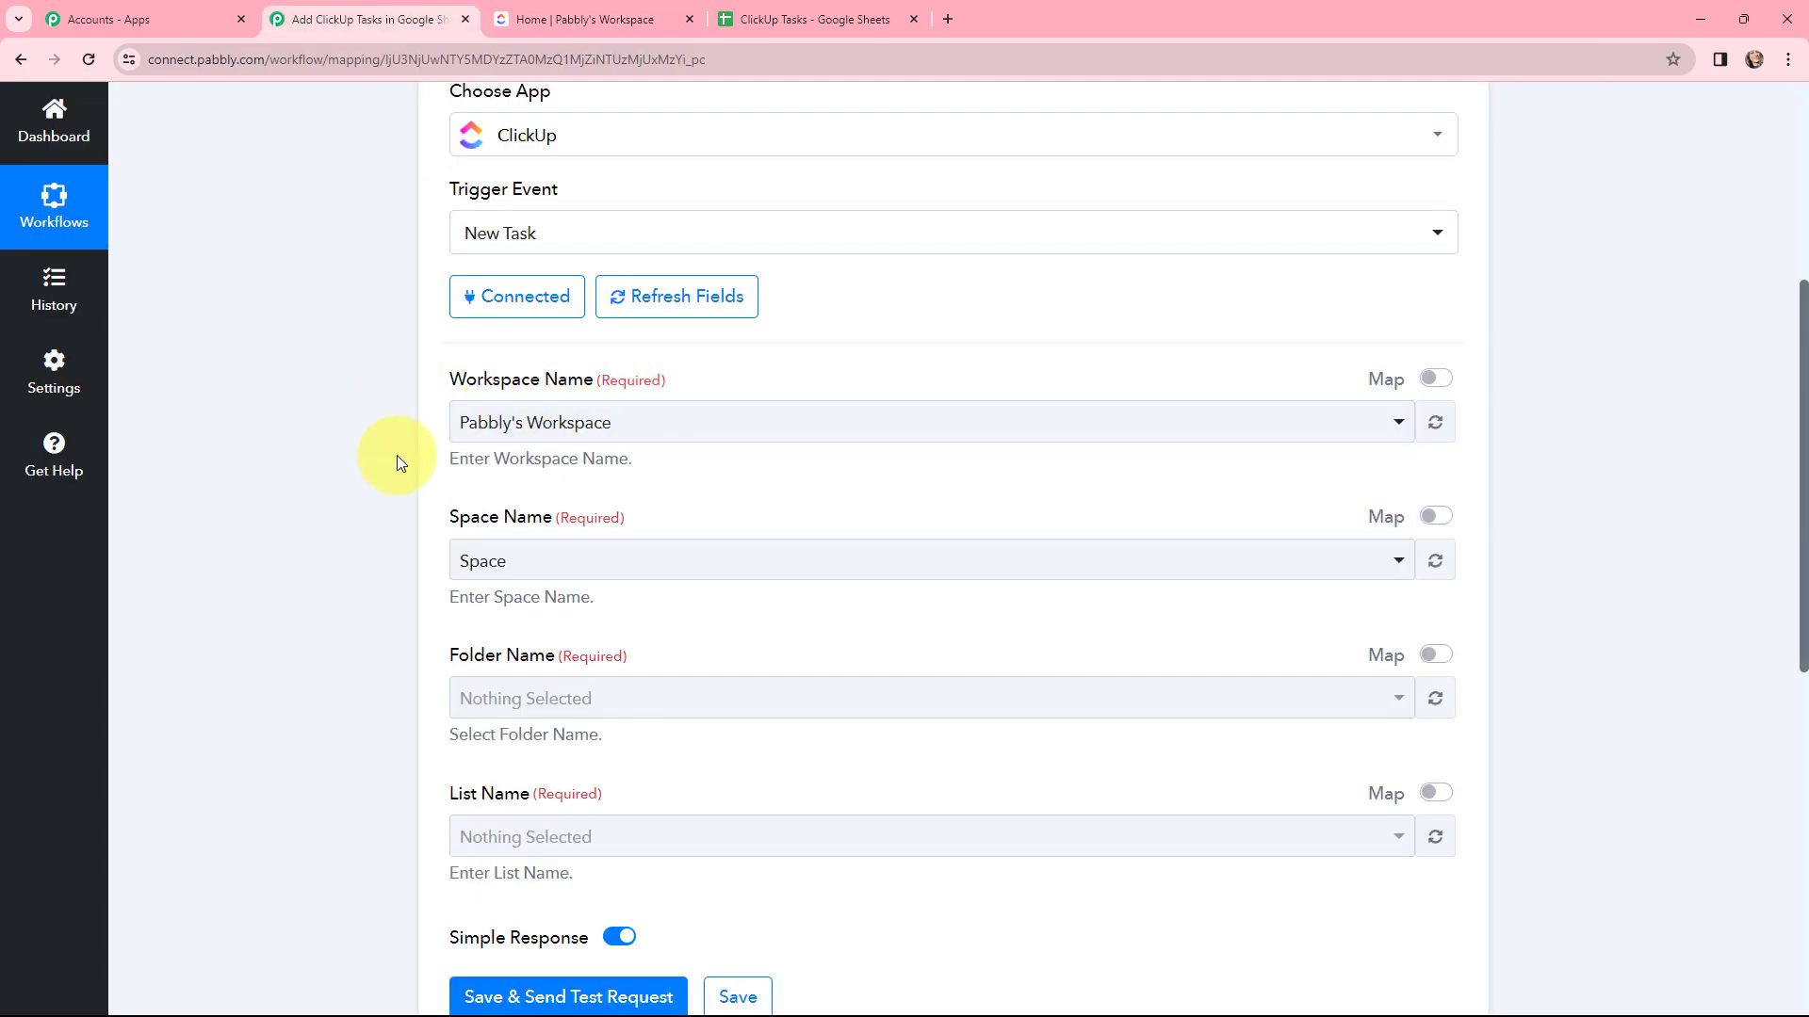
Step: Check the target space in ClickUp and set the trigger's Space Name to Pabbly Connect
click(588, 12)
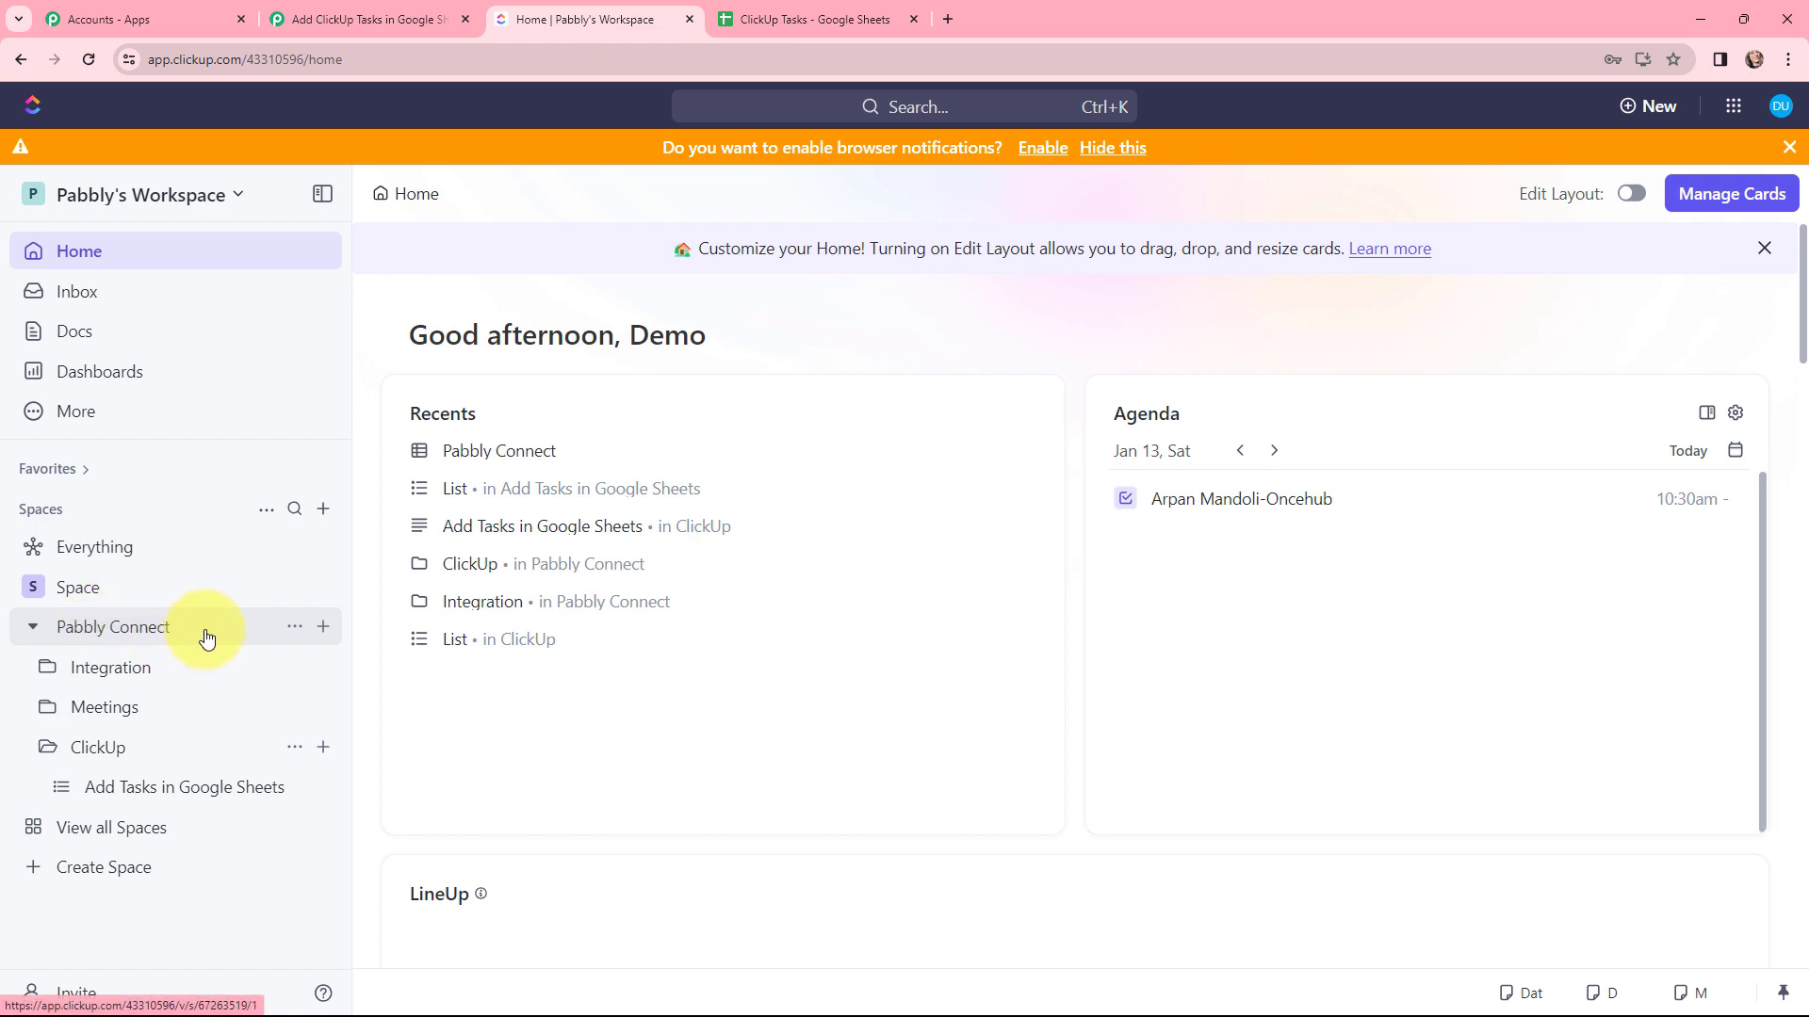
click(325, 19)
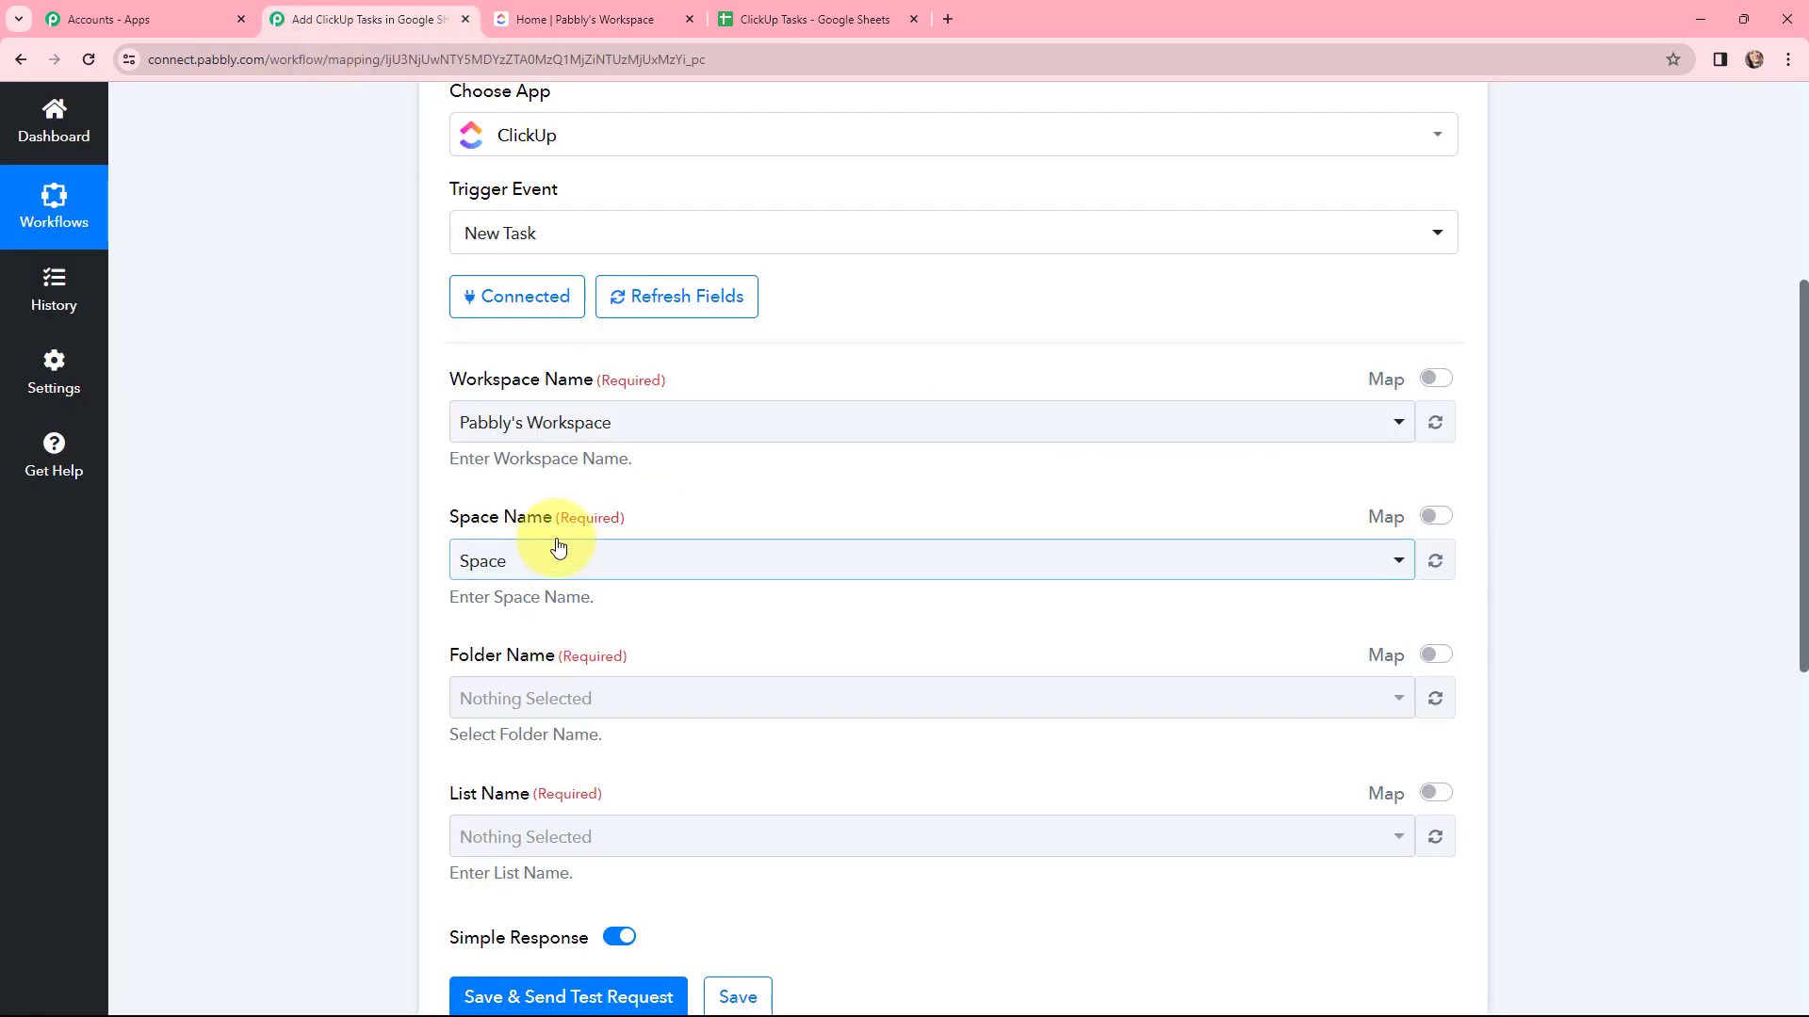
click(499, 561)
click(569, 710)
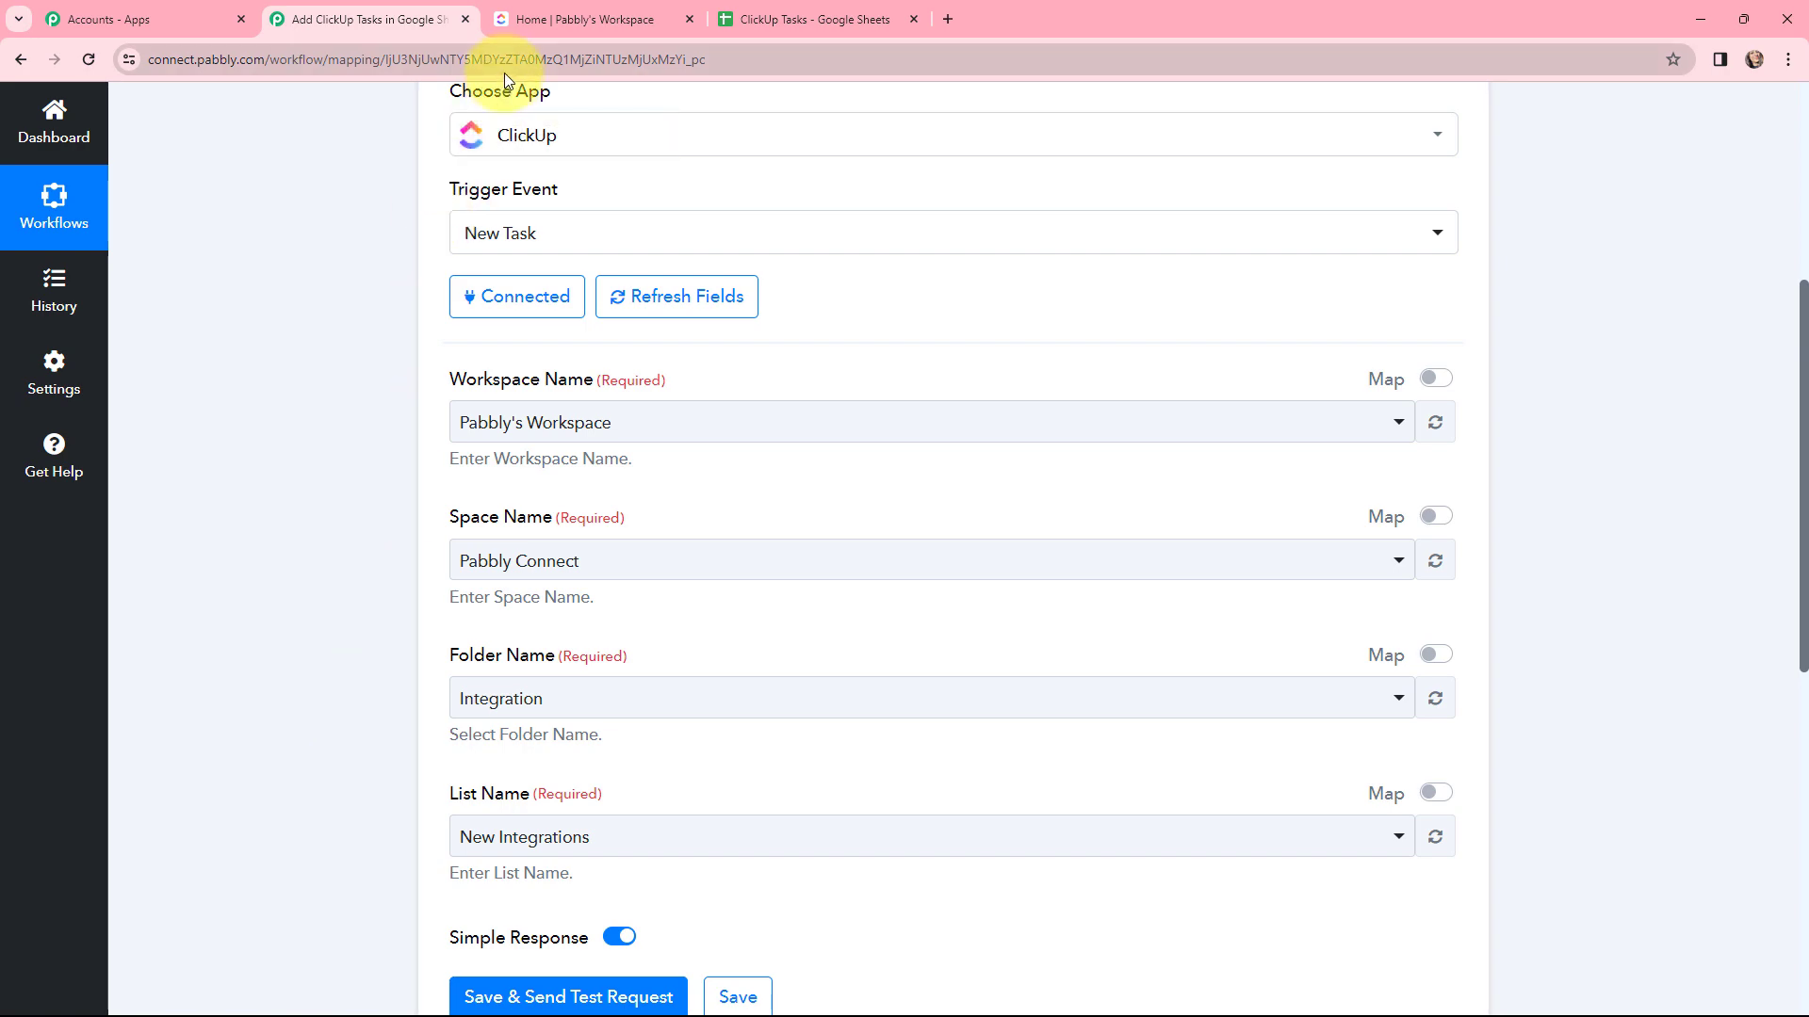
Step: Check the folder in ClickUp's Pabbly Connect space and set the trigger's Folder Name to ClickUp
click(569, 20)
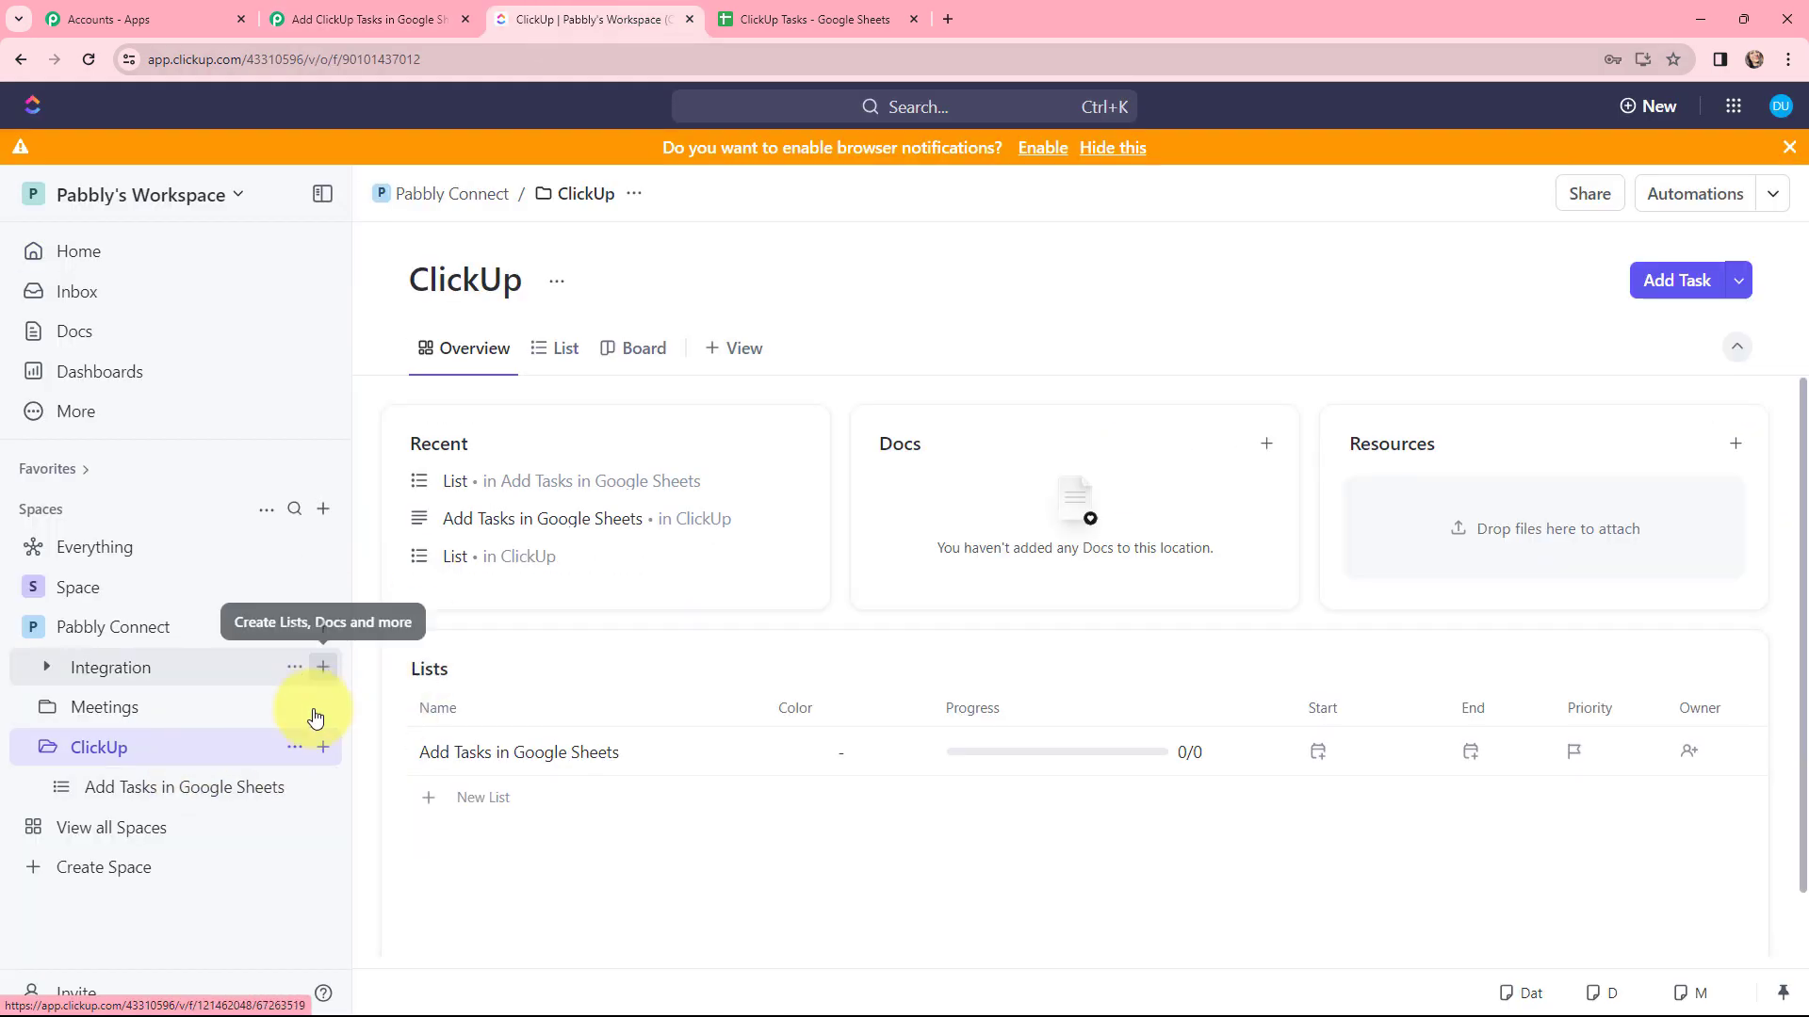
click(382, 17)
click(524, 697)
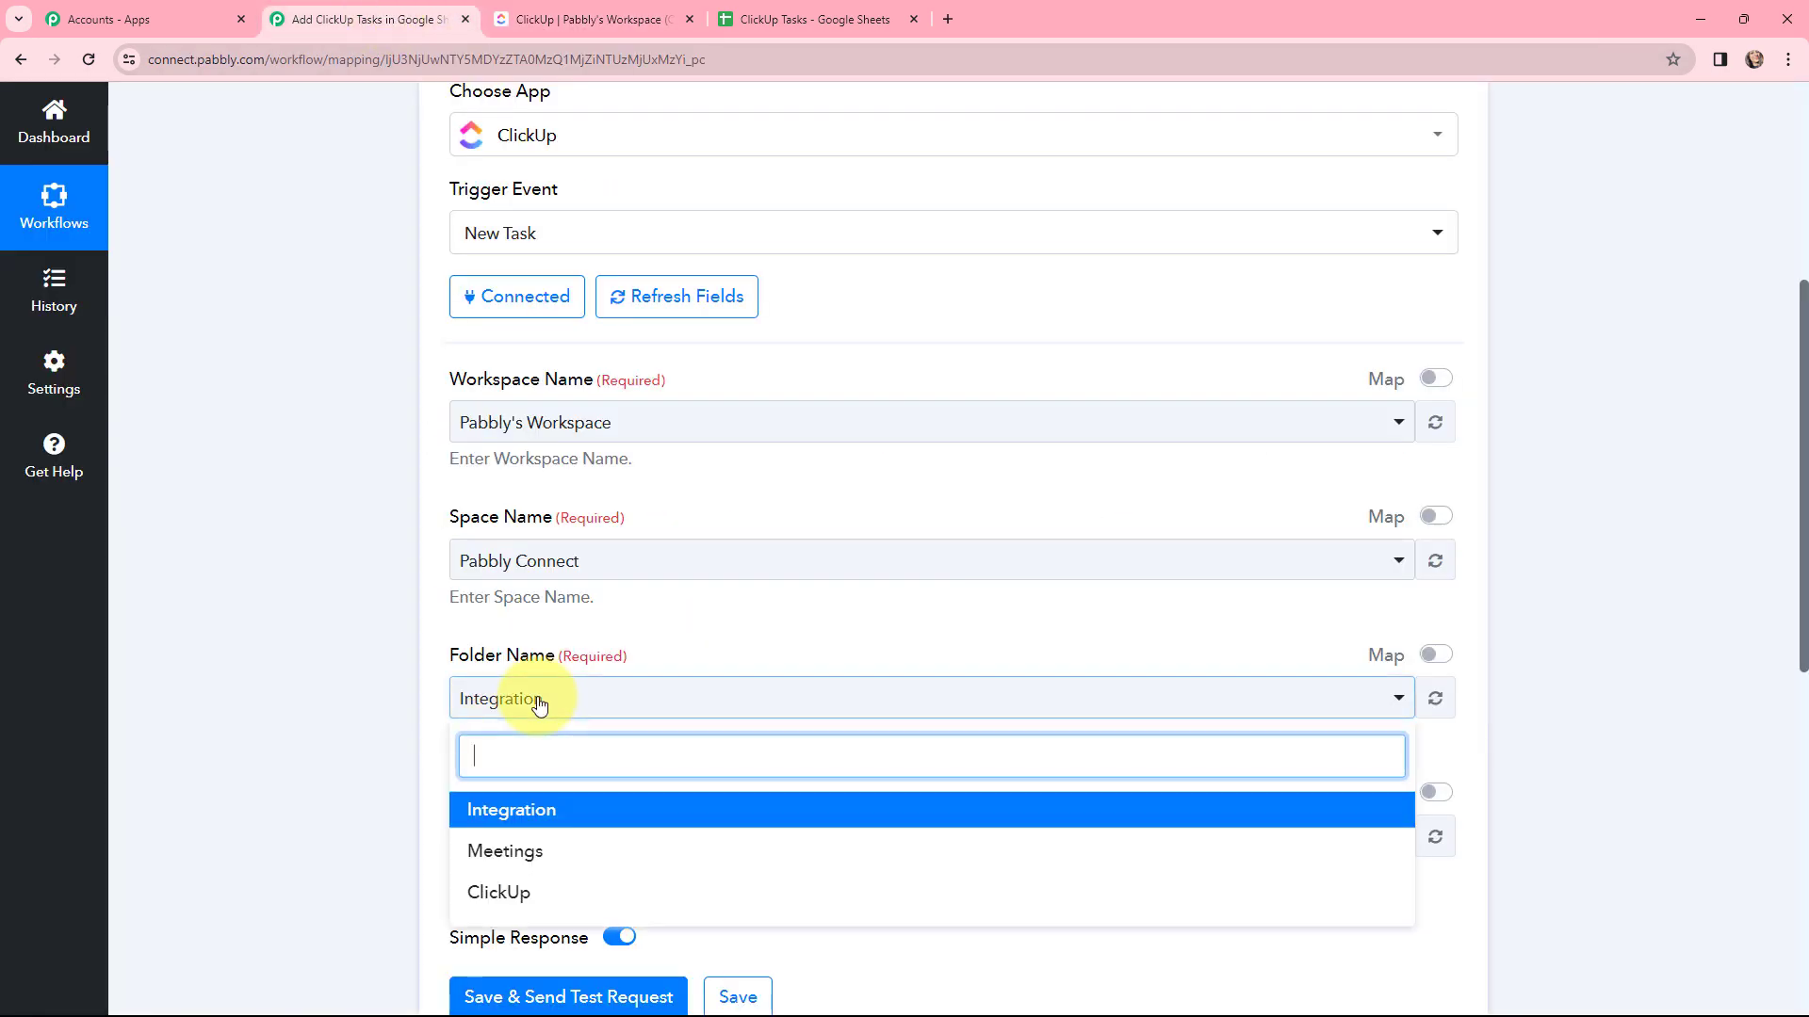
click(544, 890)
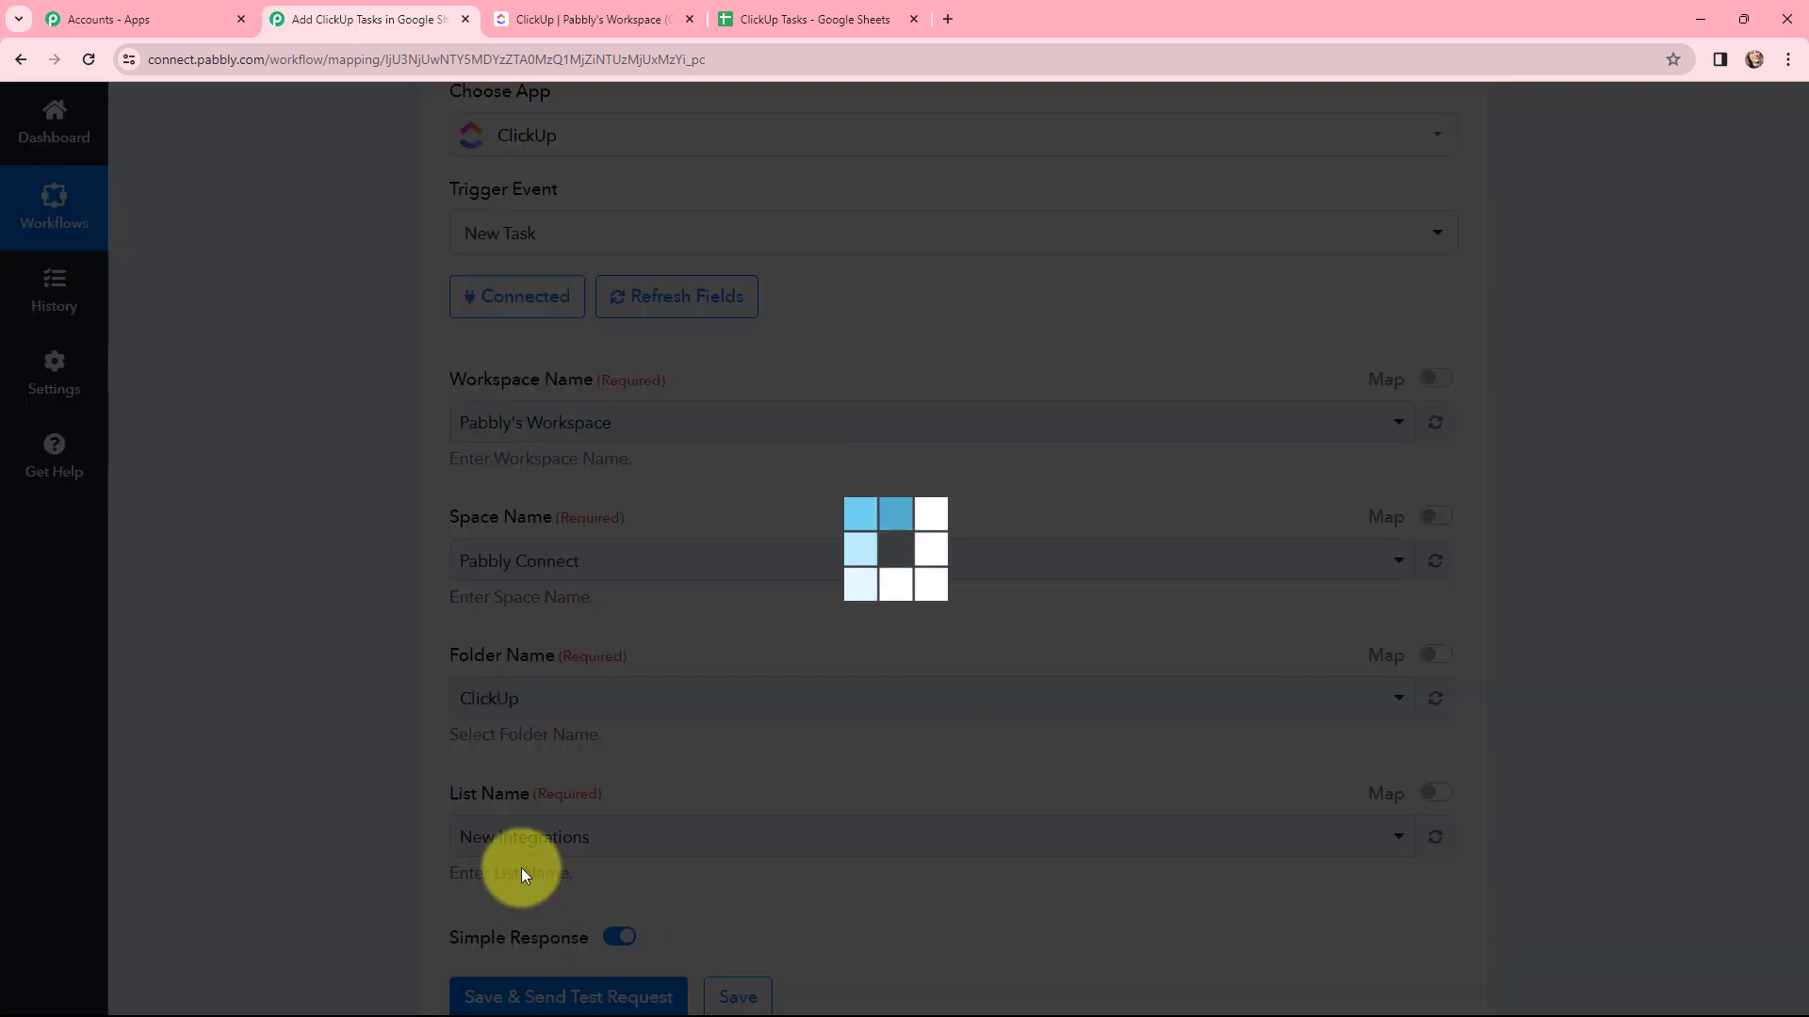
Step: Open the folder's list in ClickUp to check it and select Add Tasks in Google Sheets as the trigger's List Name
click(520, 14)
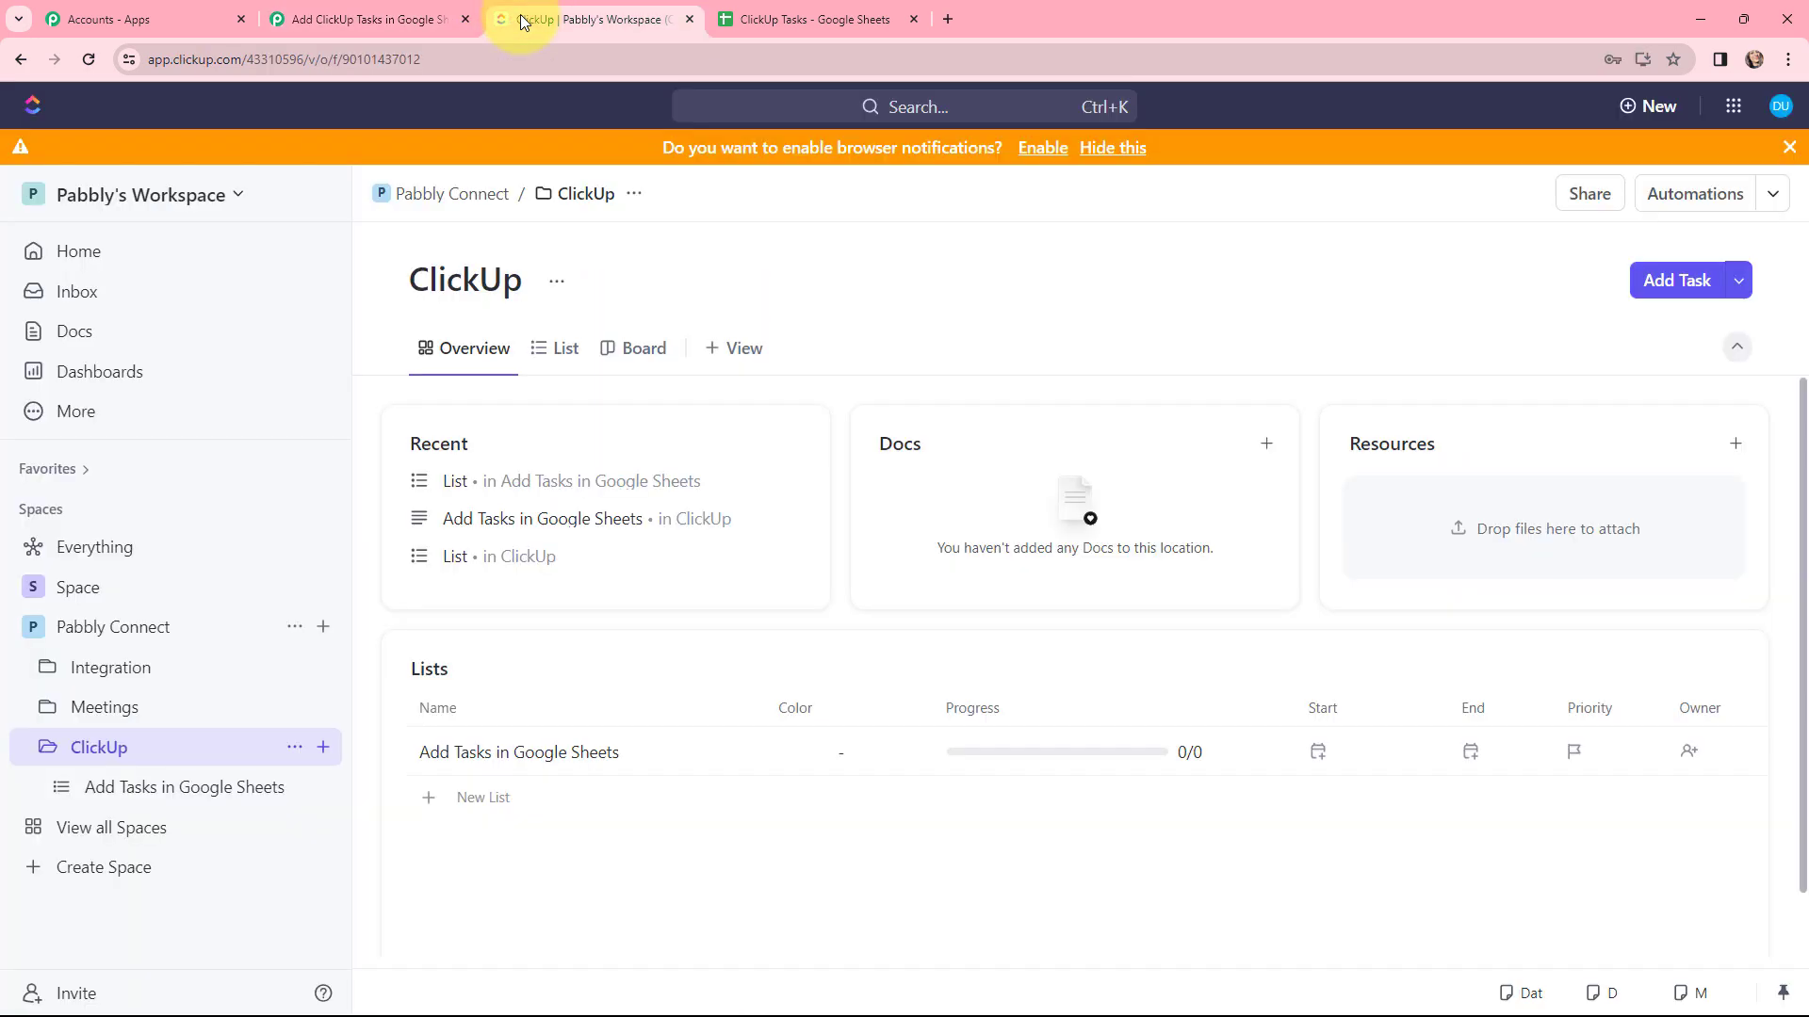
click(175, 784)
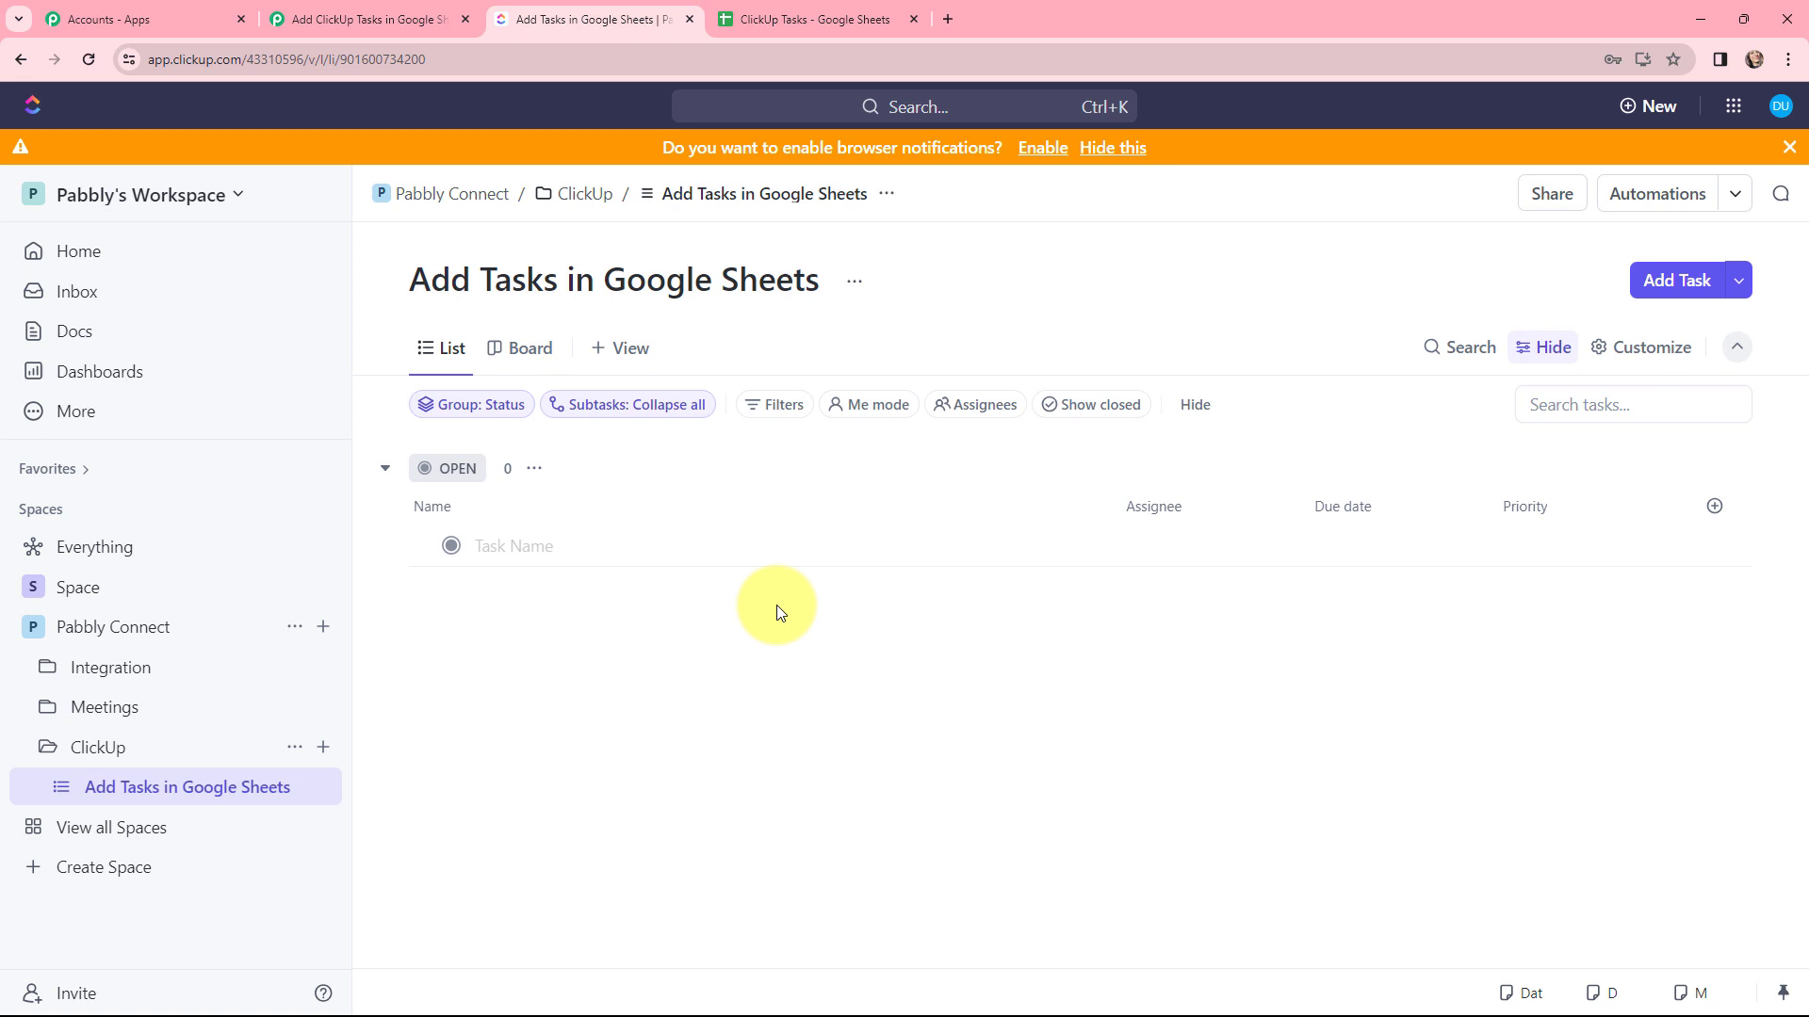
click(424, 14)
click(589, 837)
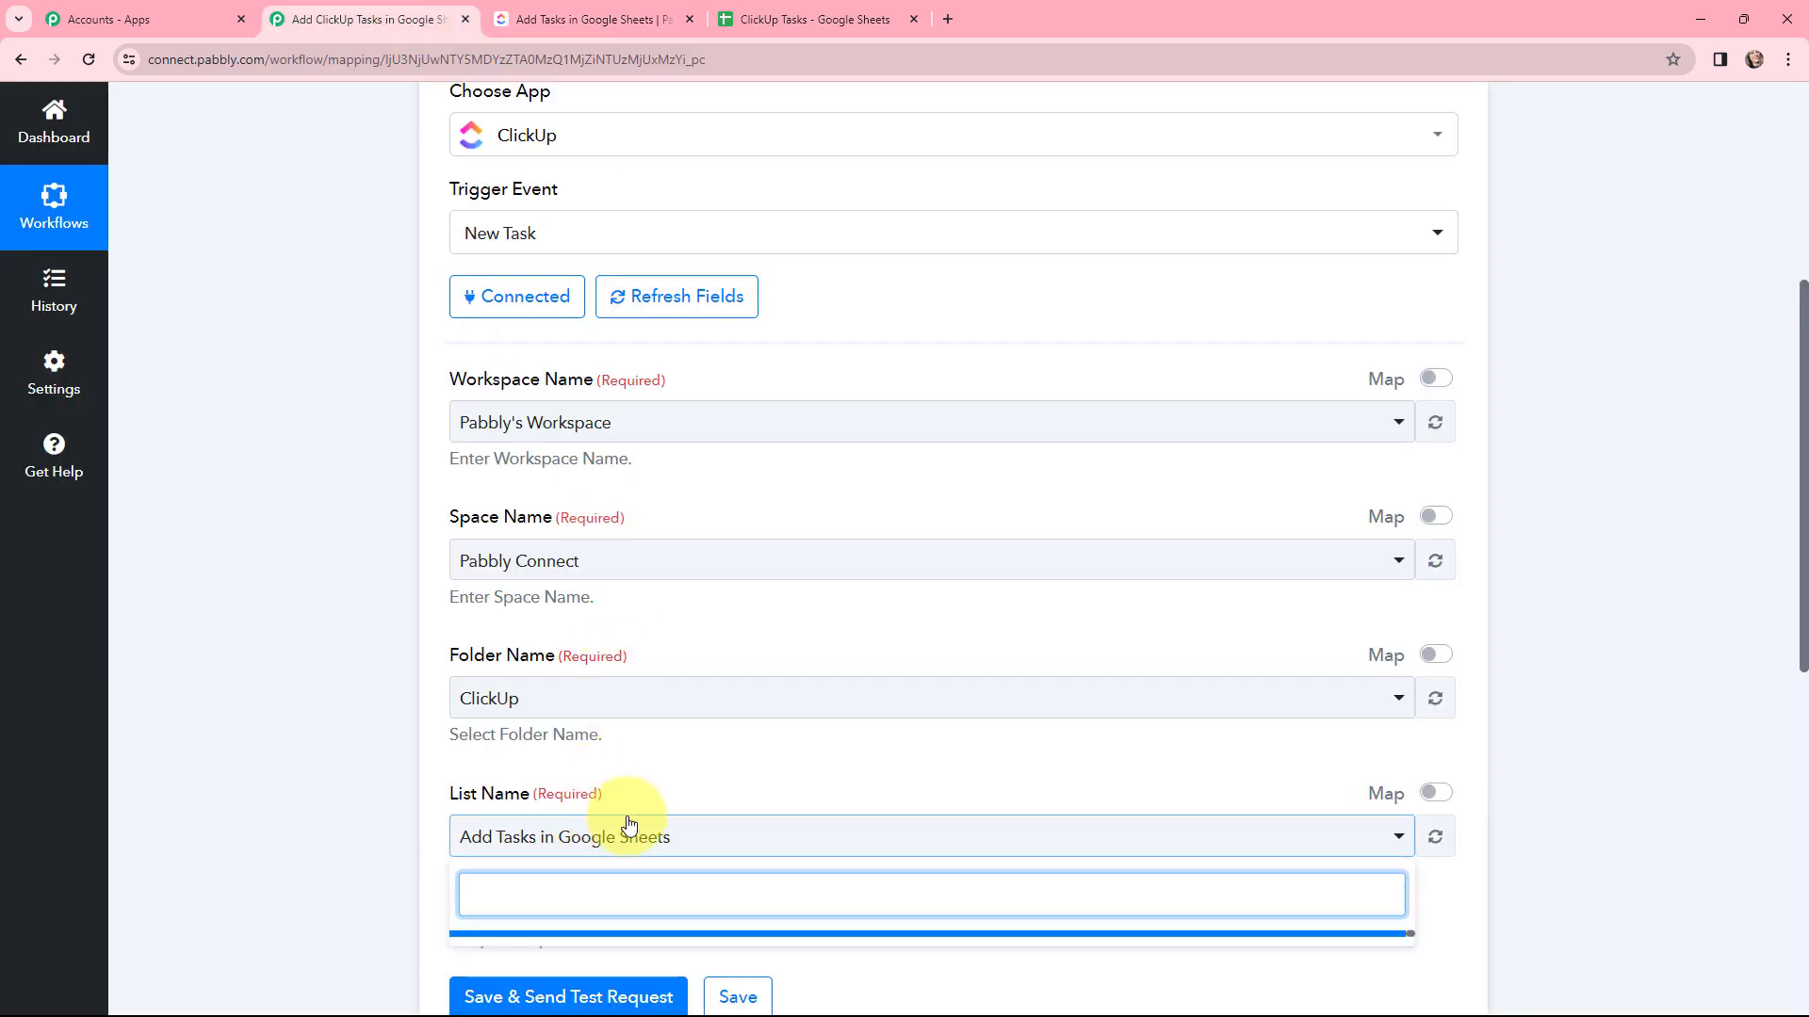
scroll(660, 773, down, 1)
click(604, 854)
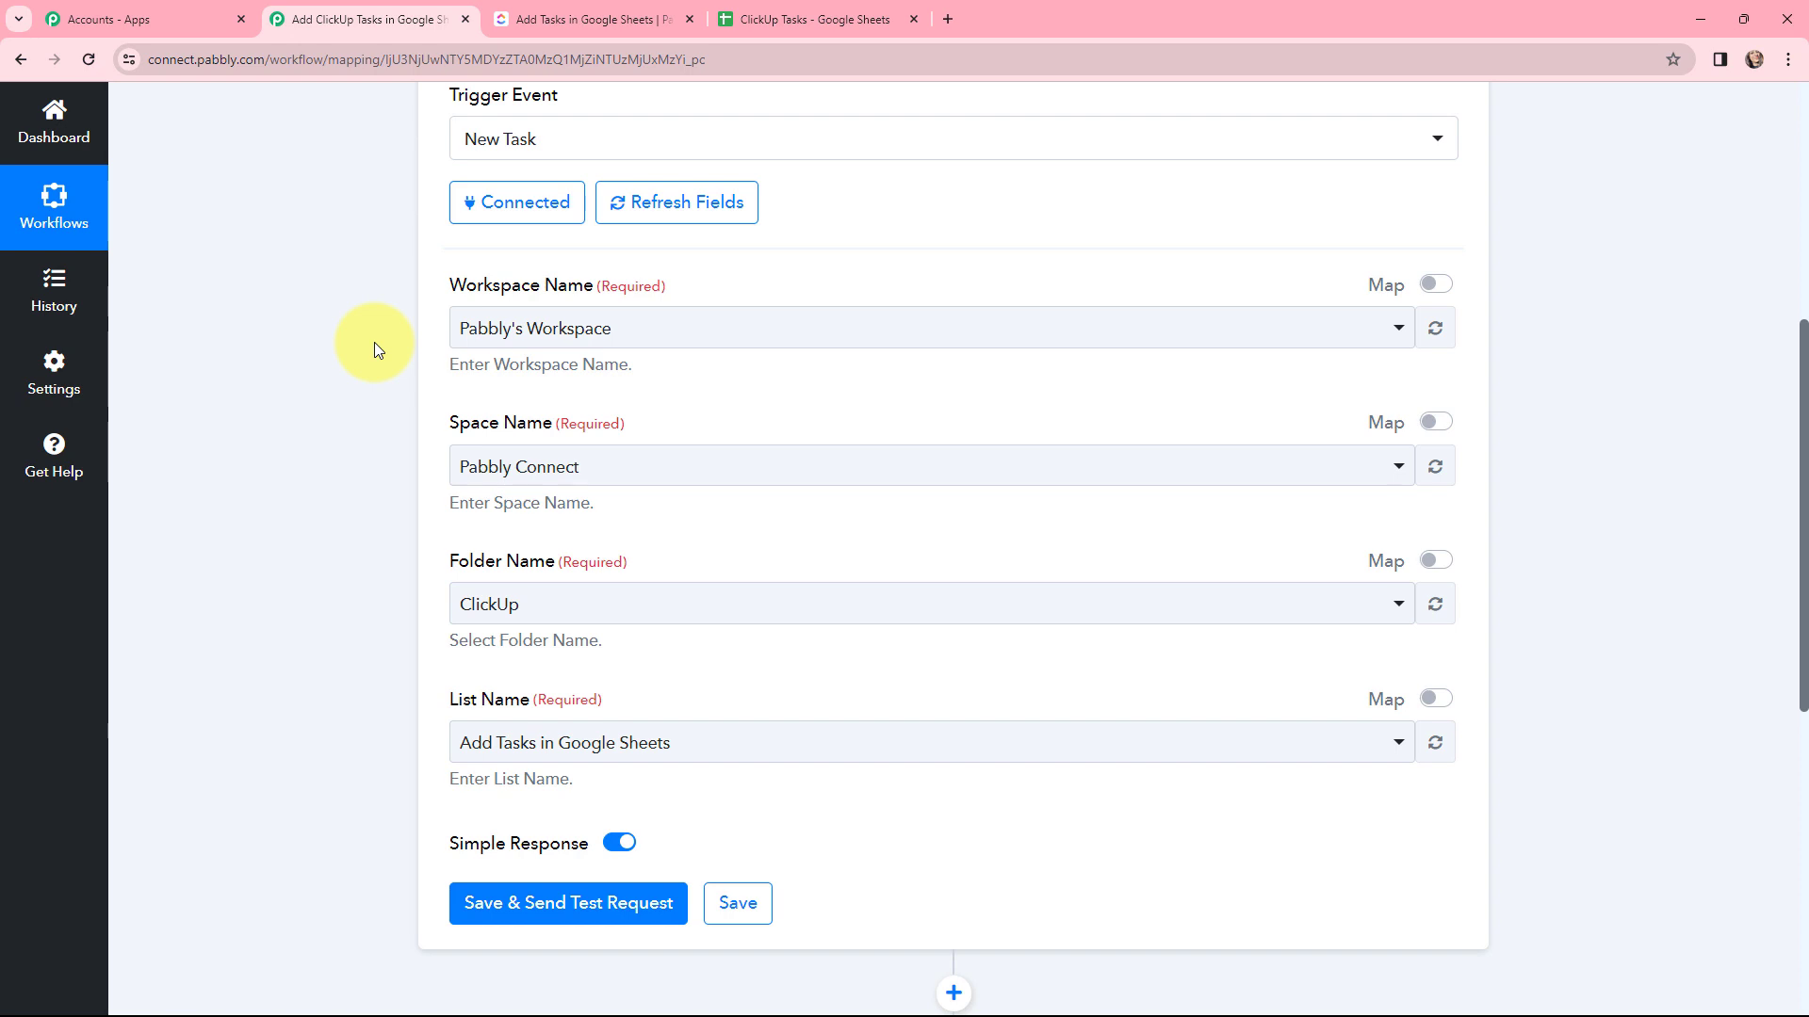
scroll(375, 342, down, 2)
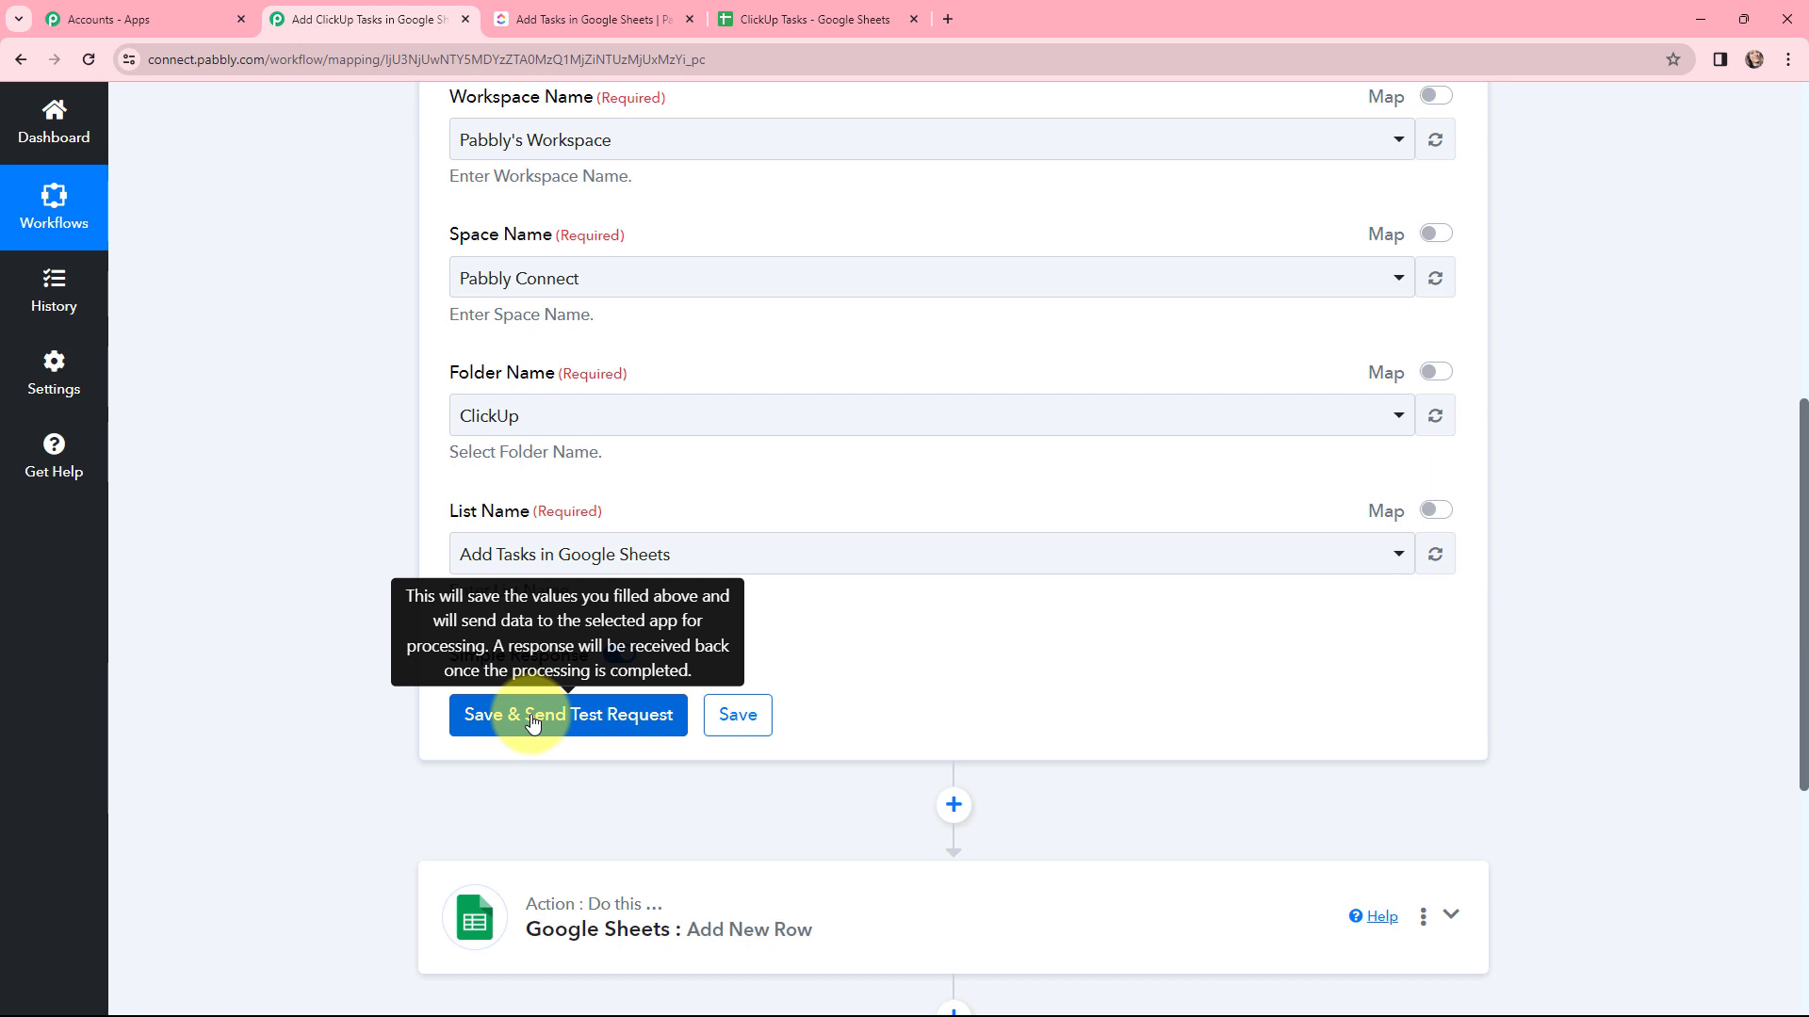
Step: In ClickUp's Add Tasks in Google Sheets list, enter a new task named "Create a Social Media Calendar for February" and assign it to the admin member
click(578, 20)
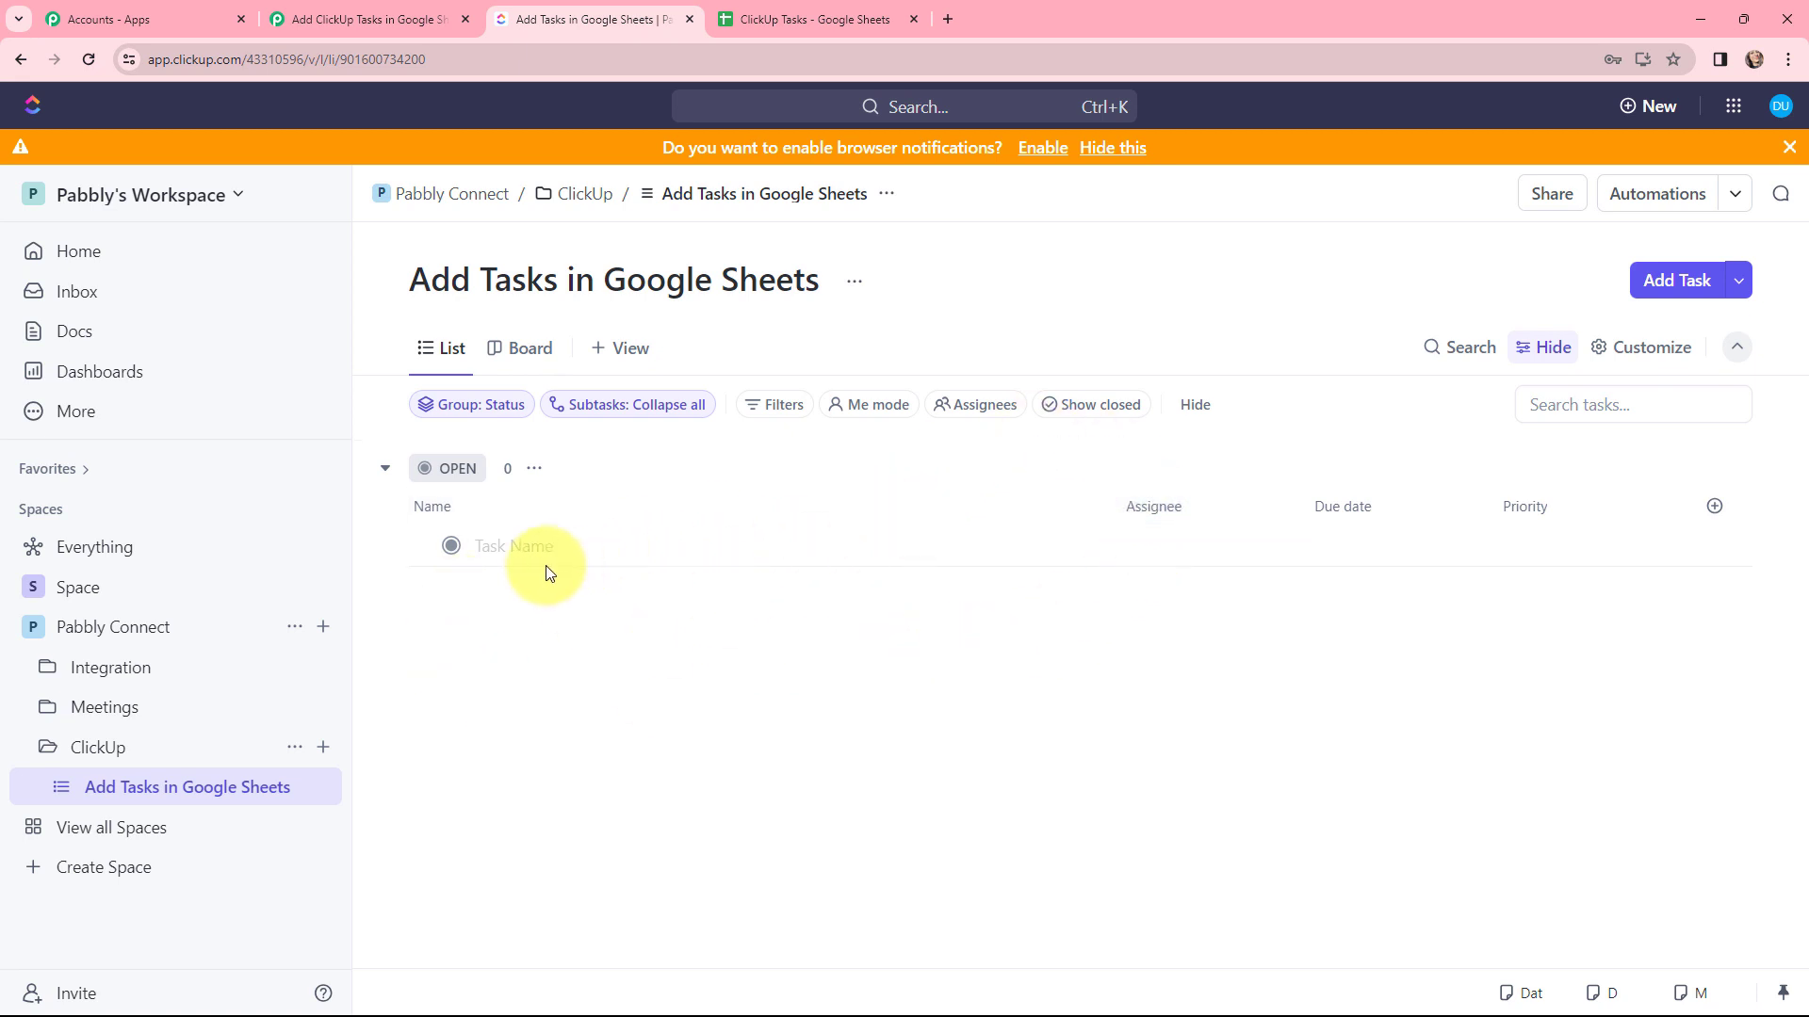
click(504, 553)
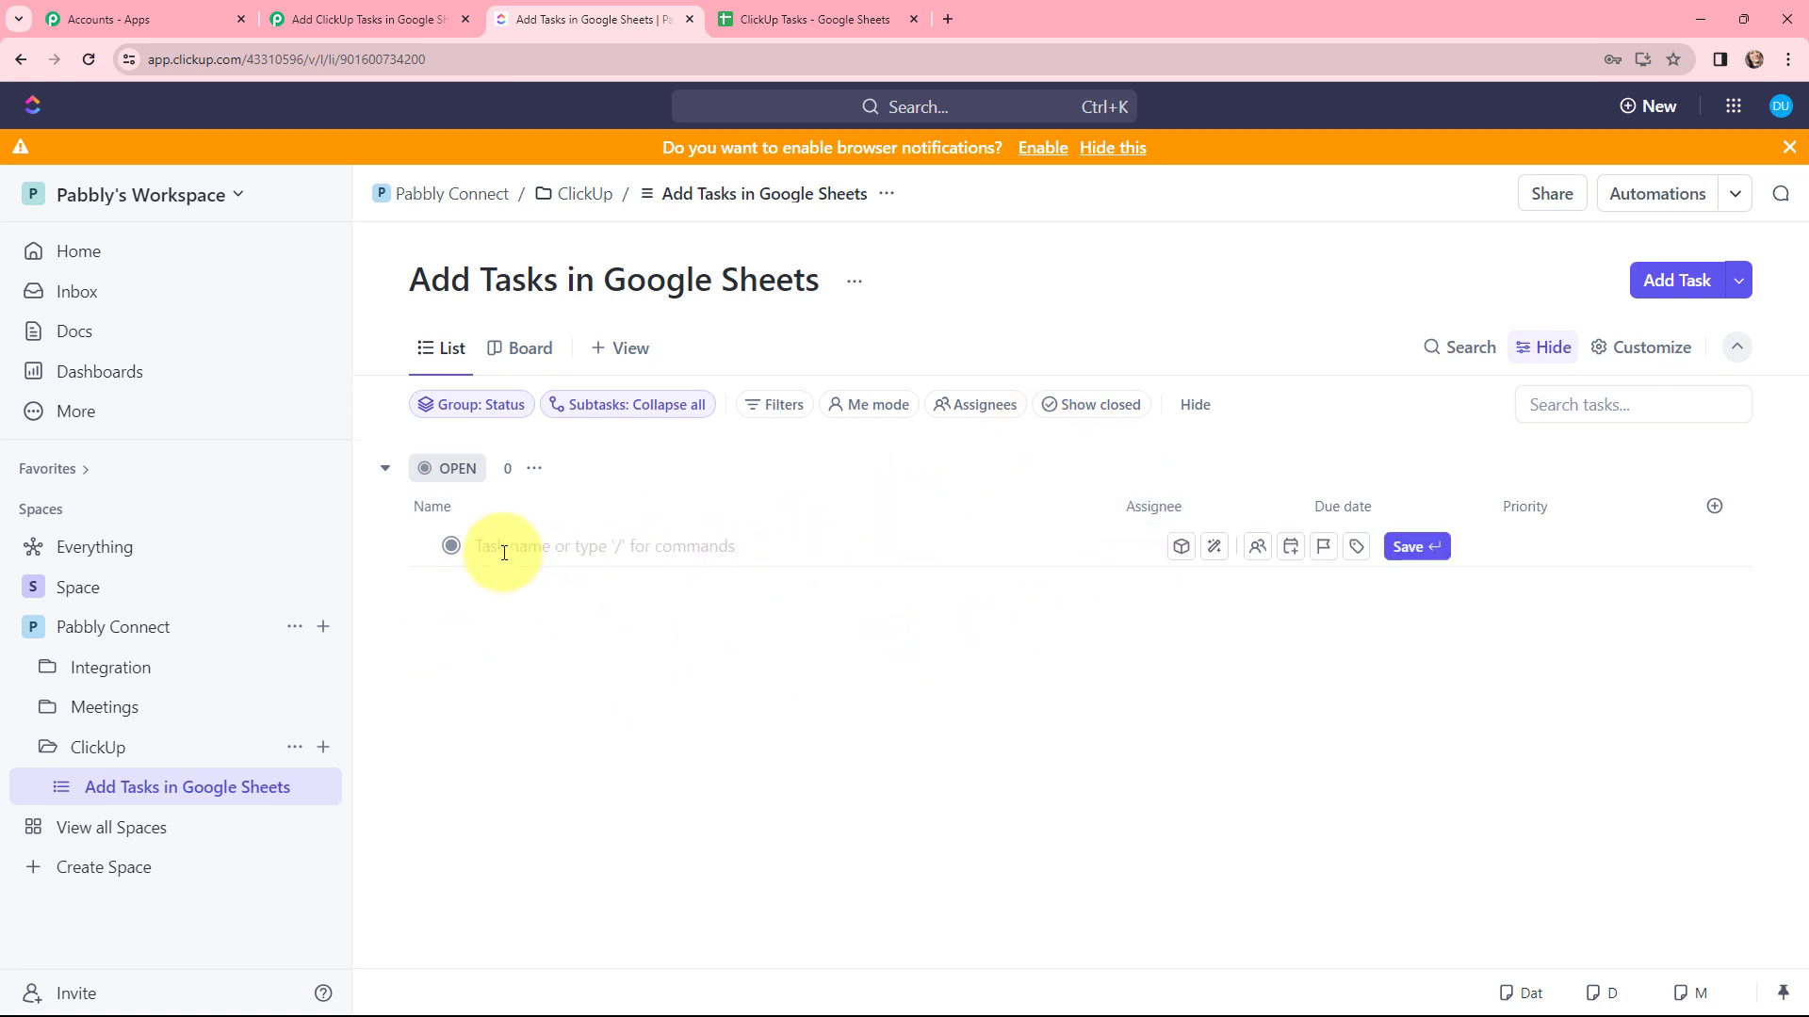
text(Cr)
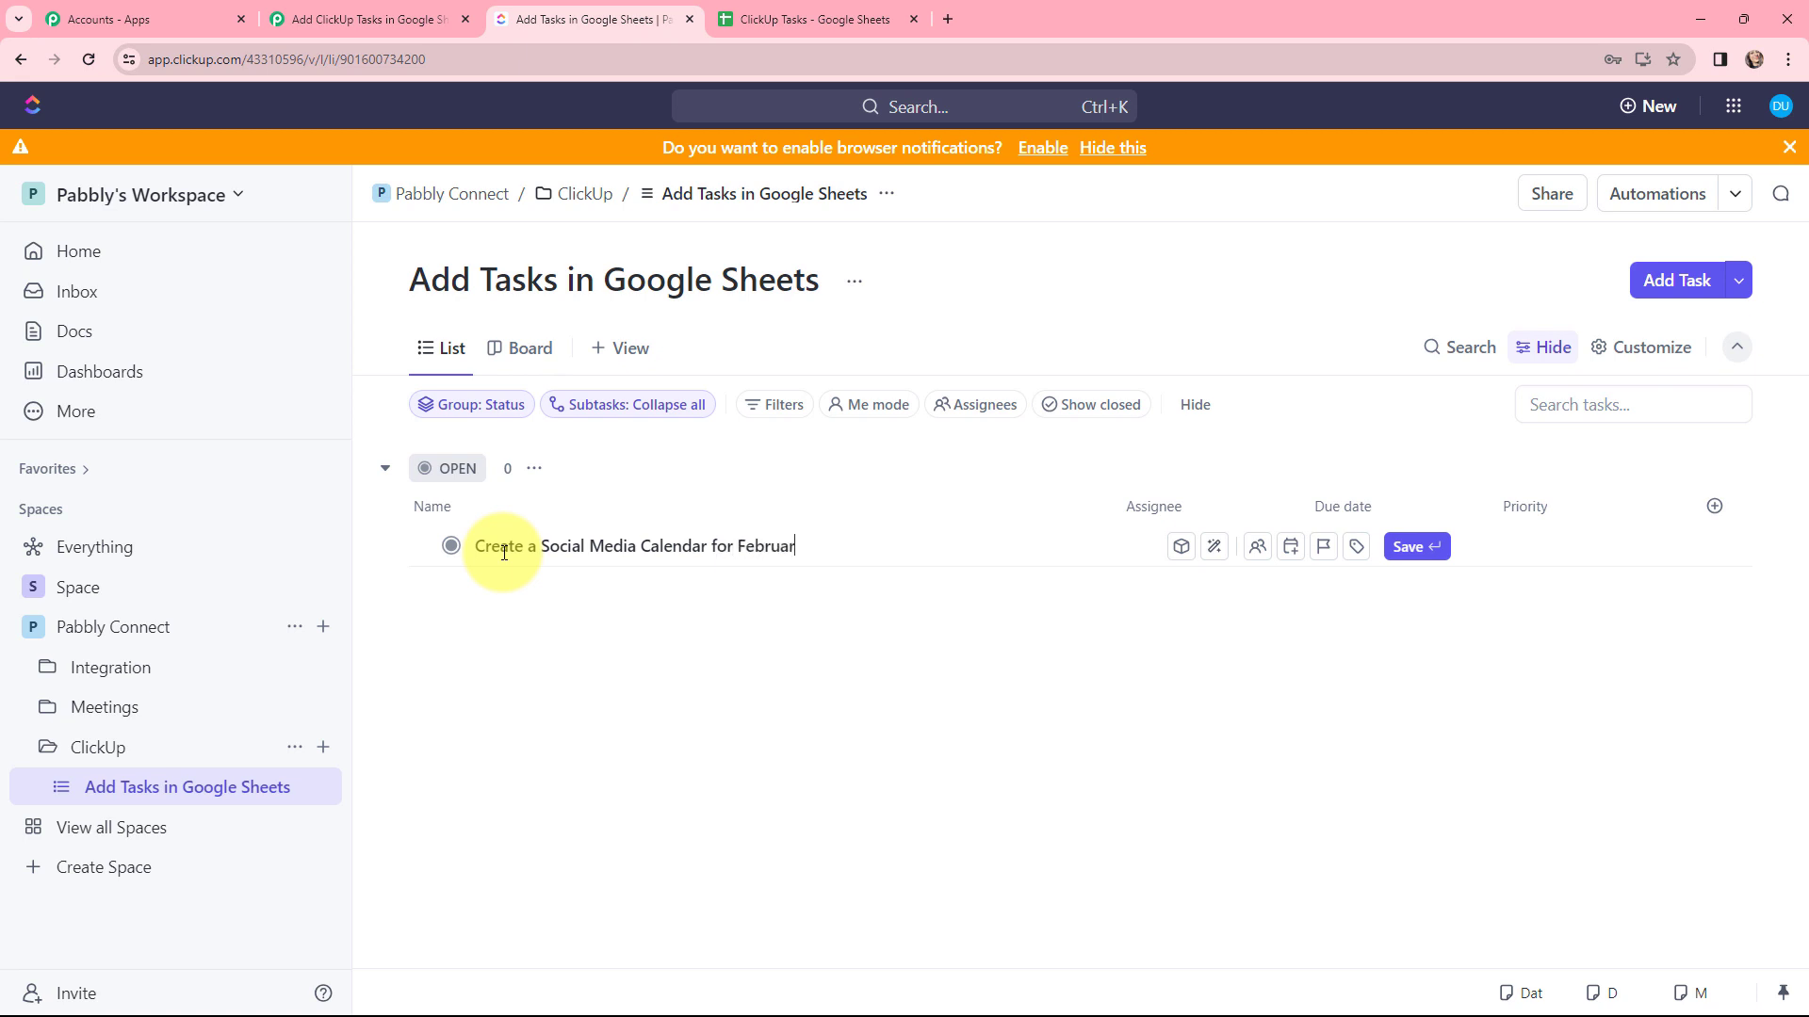
click(1256, 547)
click(1340, 711)
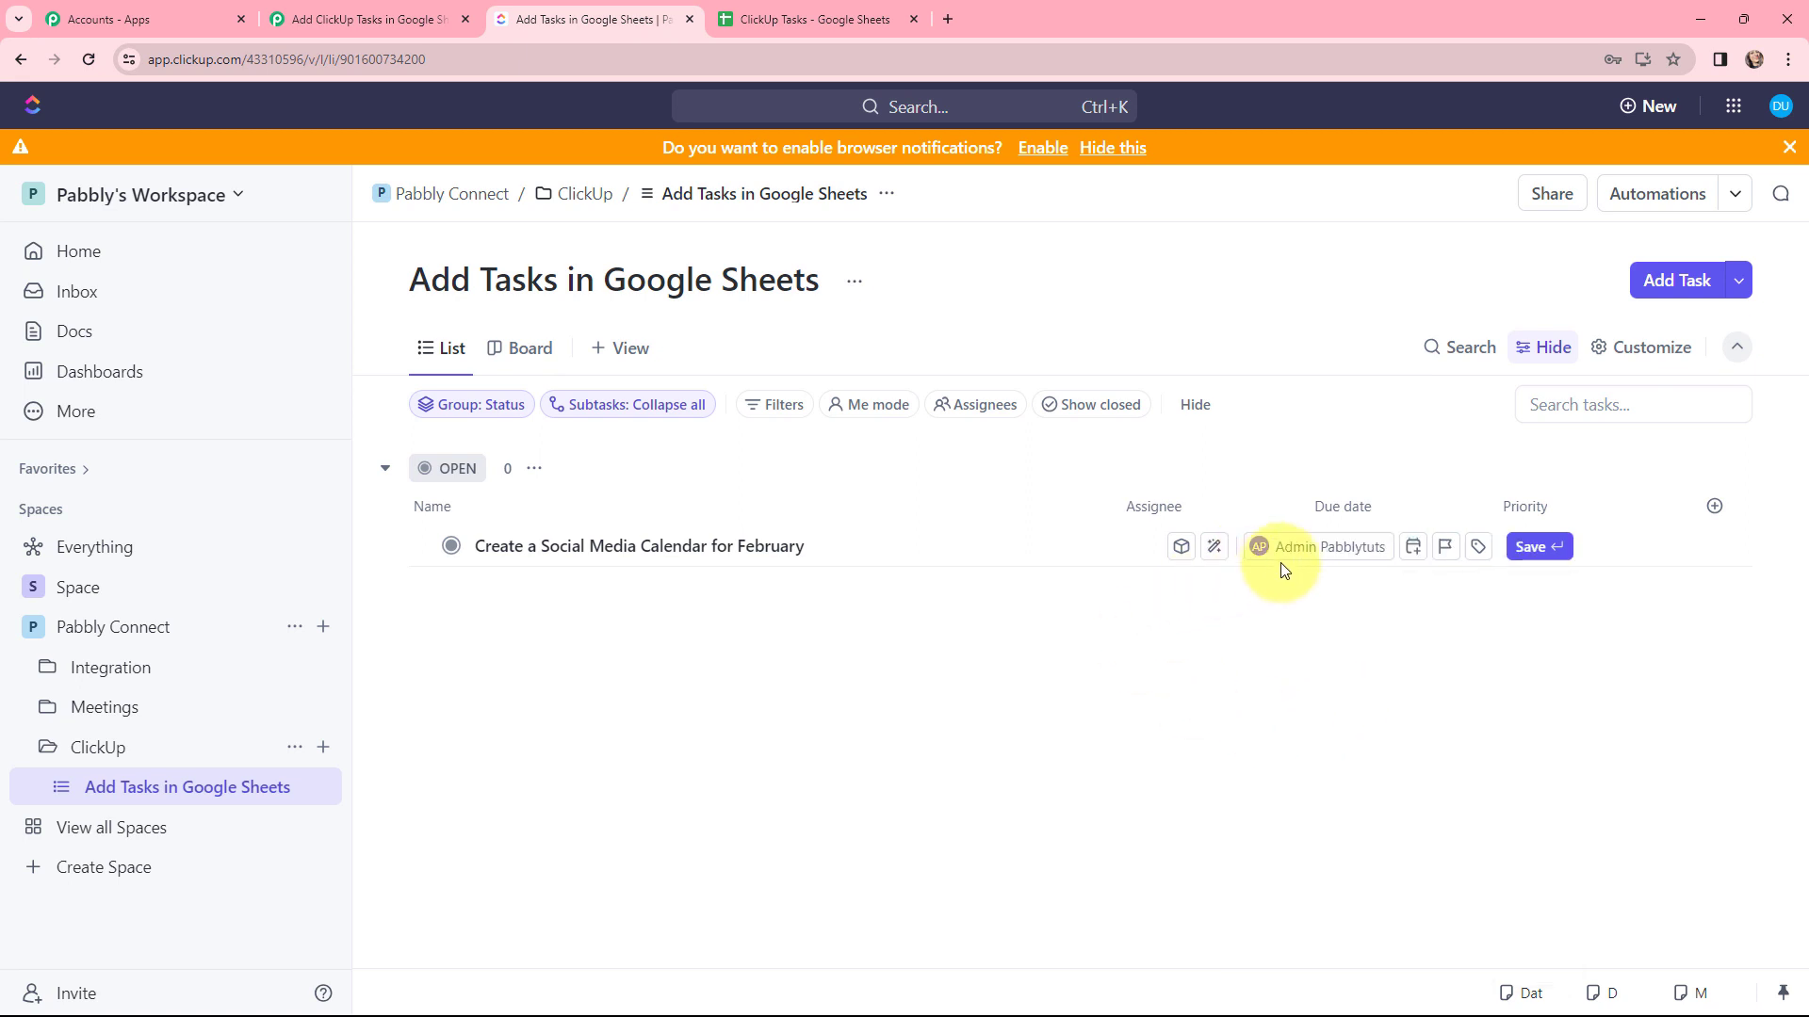
Step: Give the new task a due date of January 15, 2024 and Urgent priority, and save it
click(1413, 546)
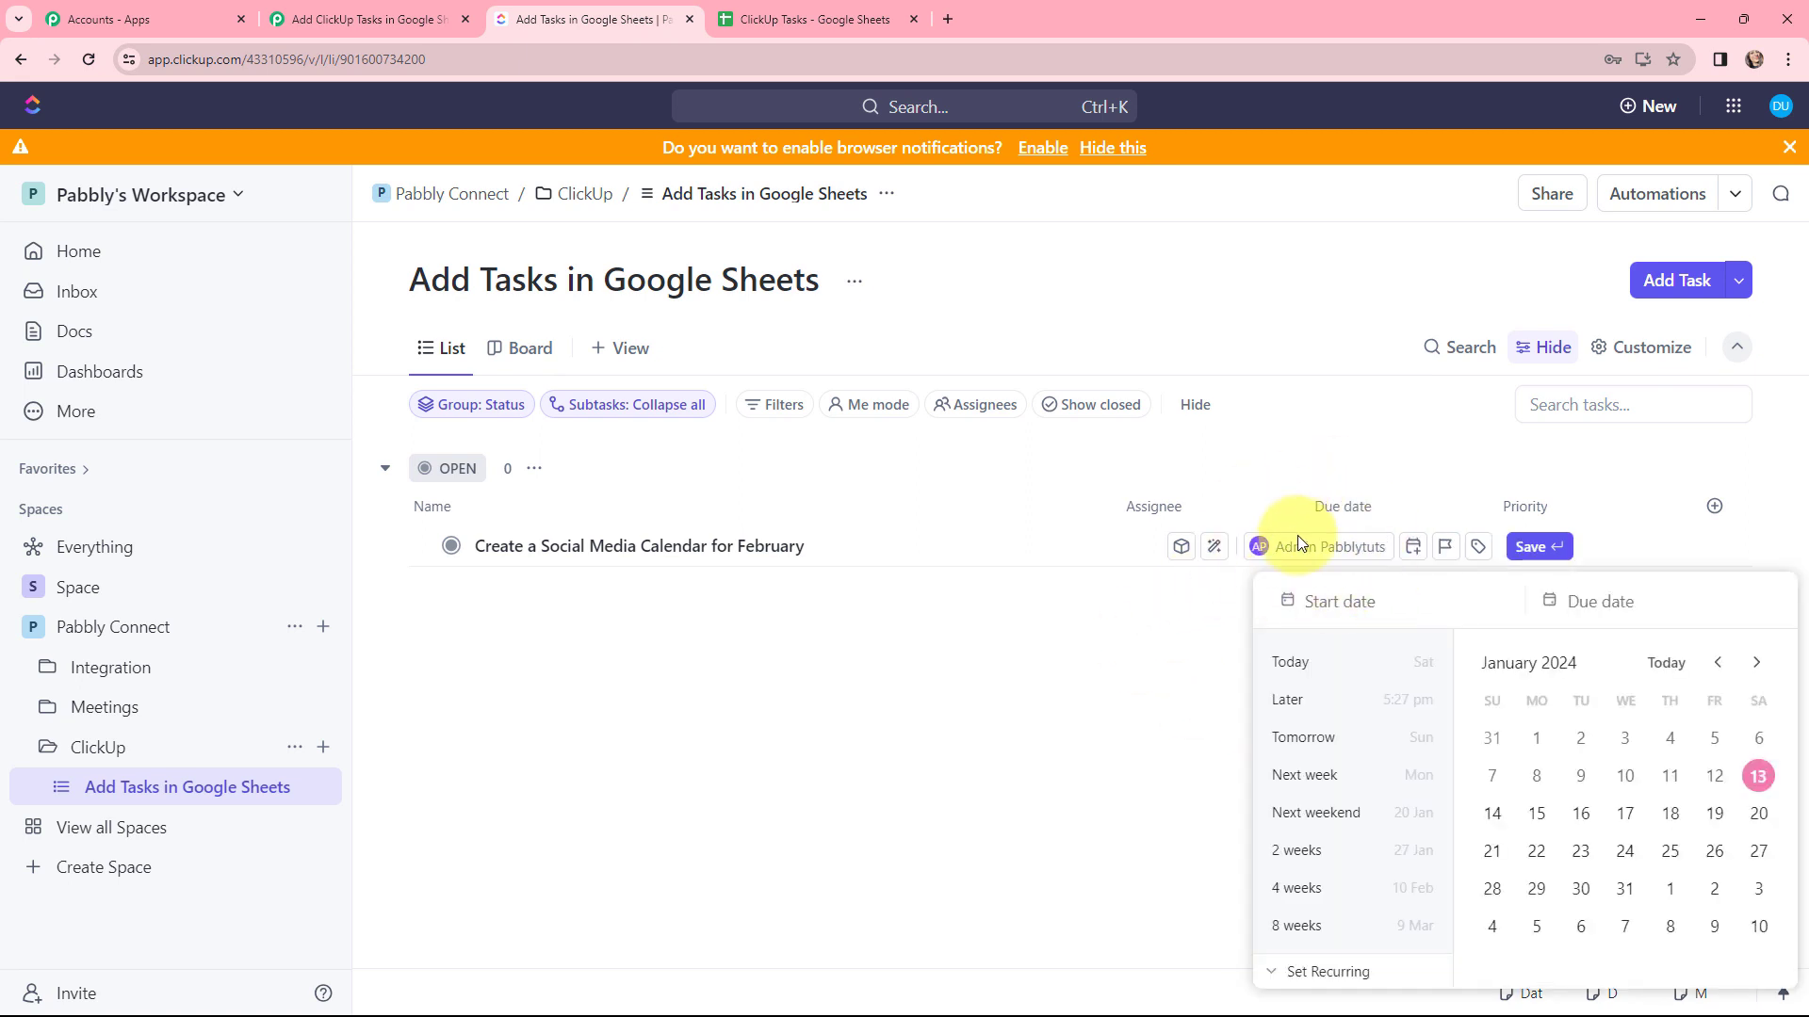
click(1538, 818)
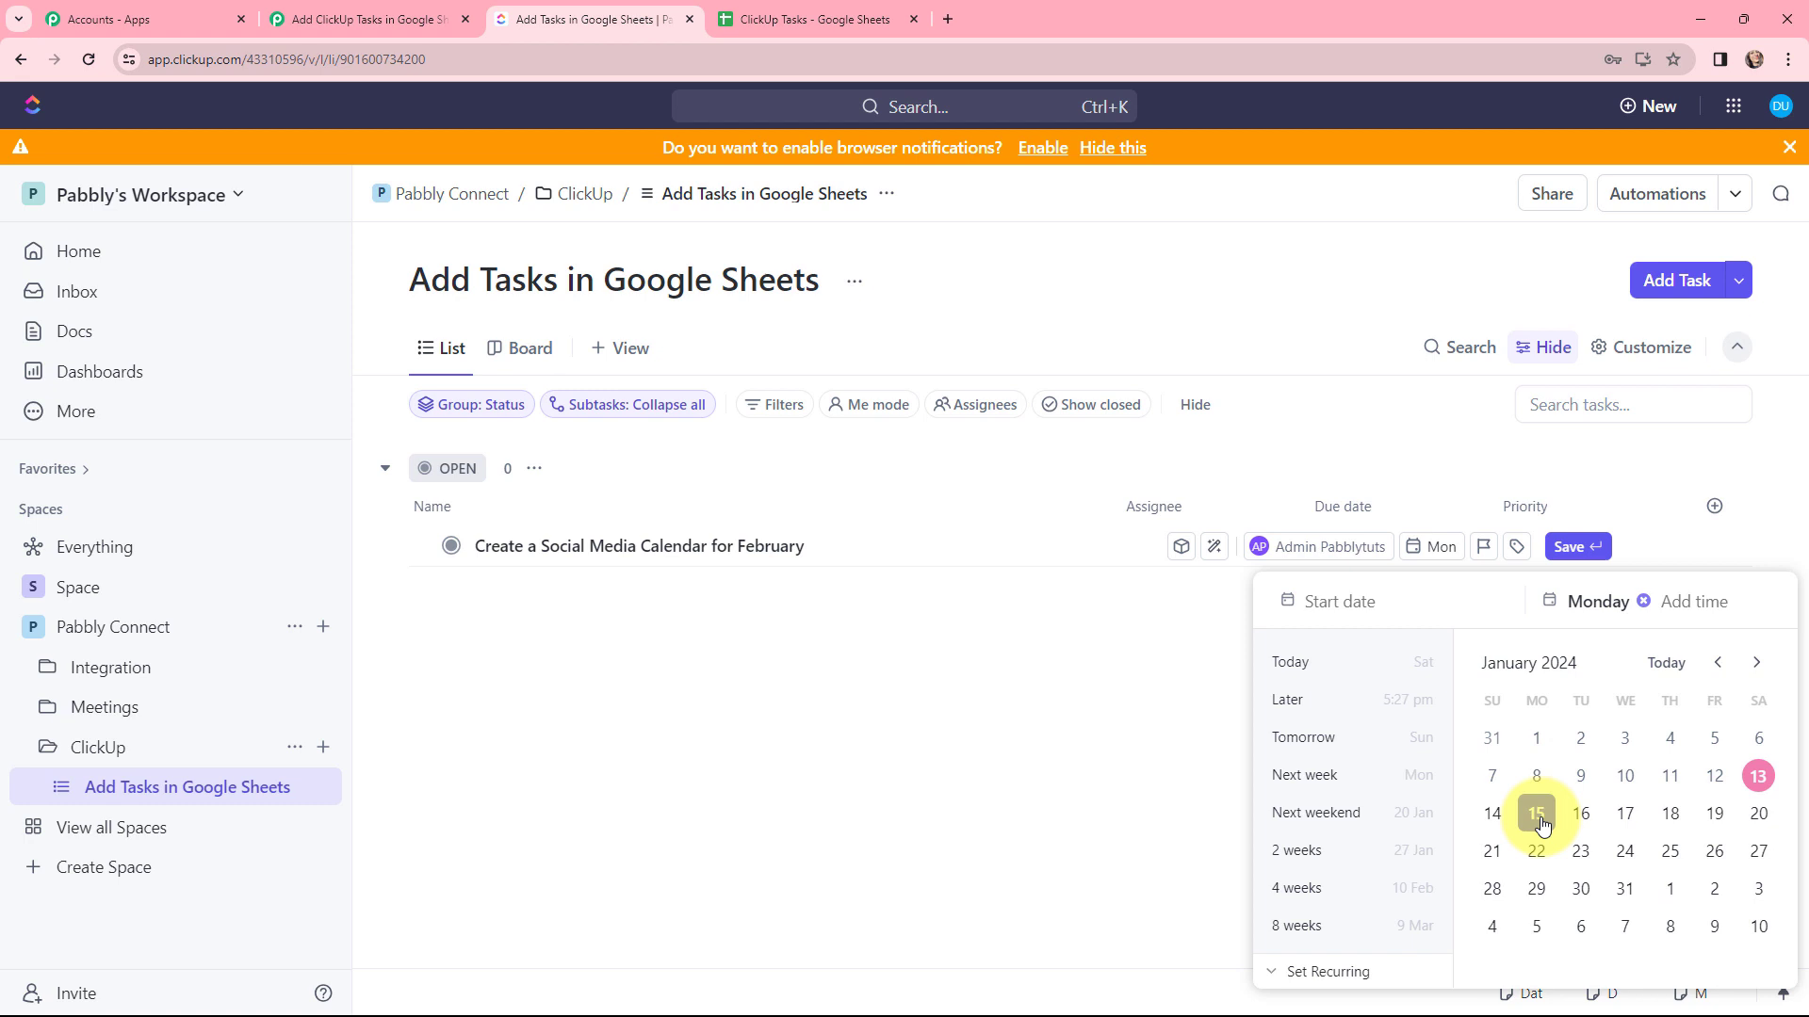
click(1481, 548)
click(1481, 548)
click(1553, 603)
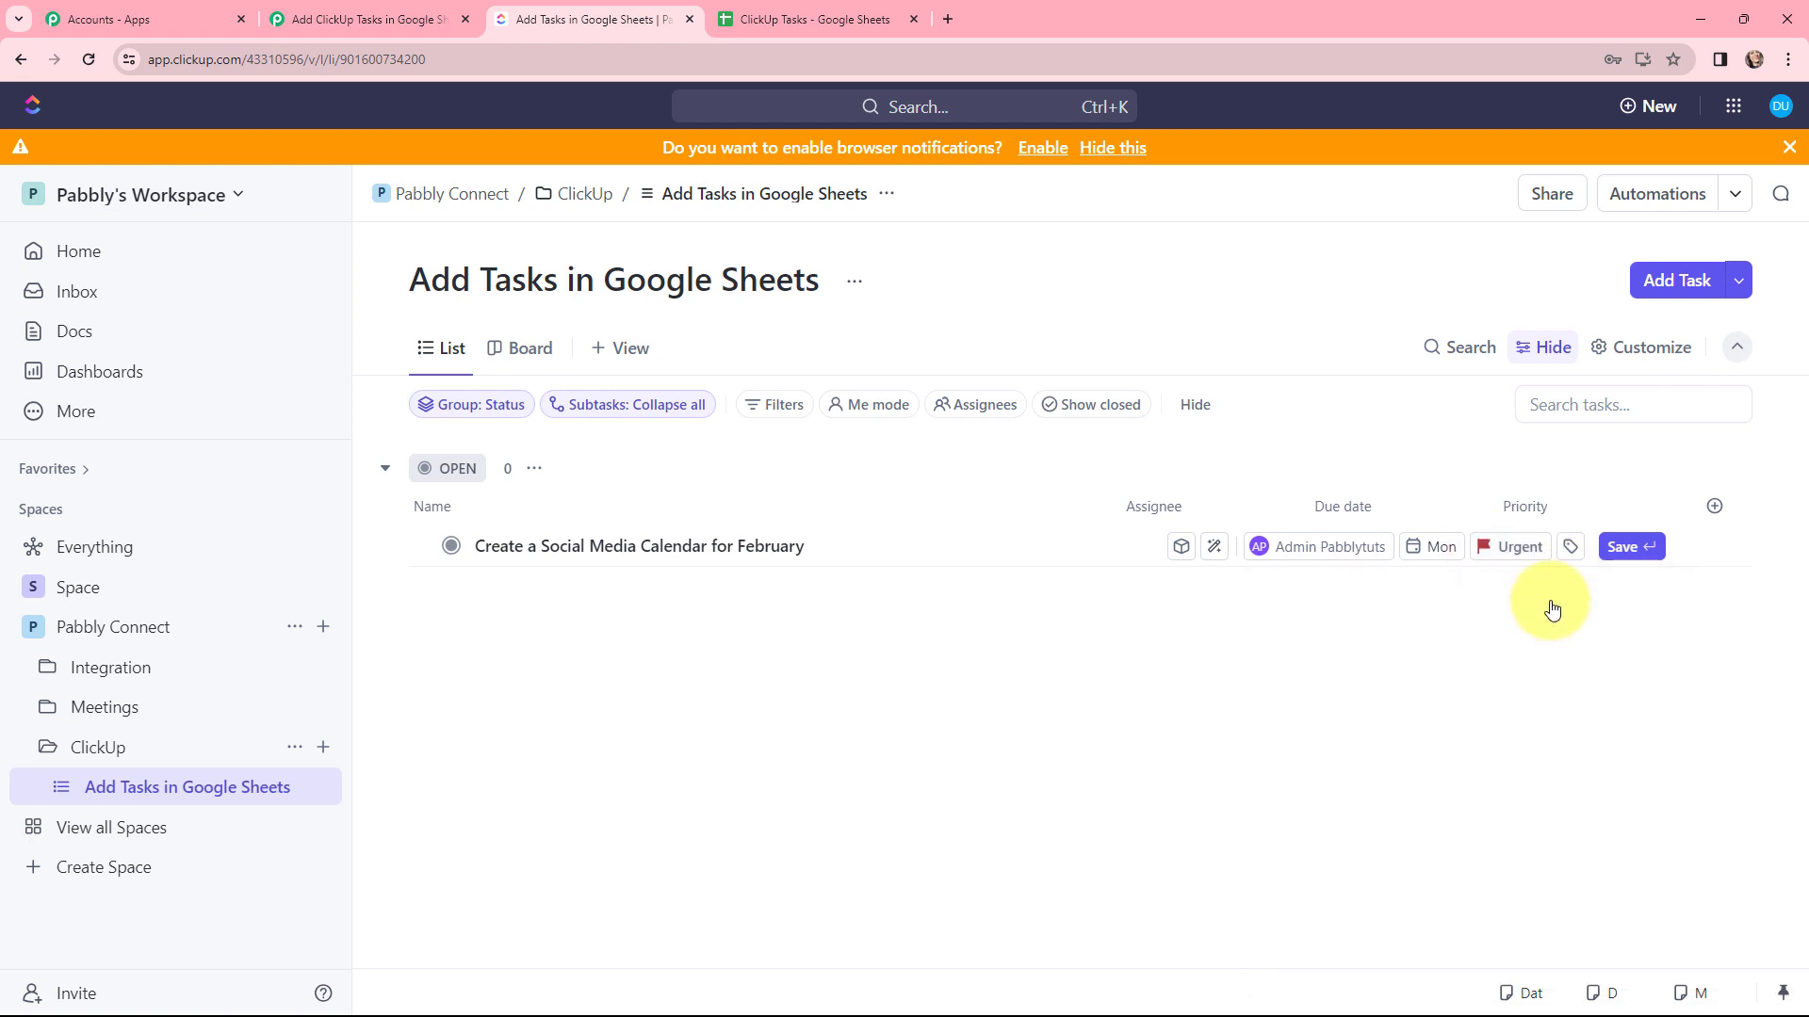
click(1630, 549)
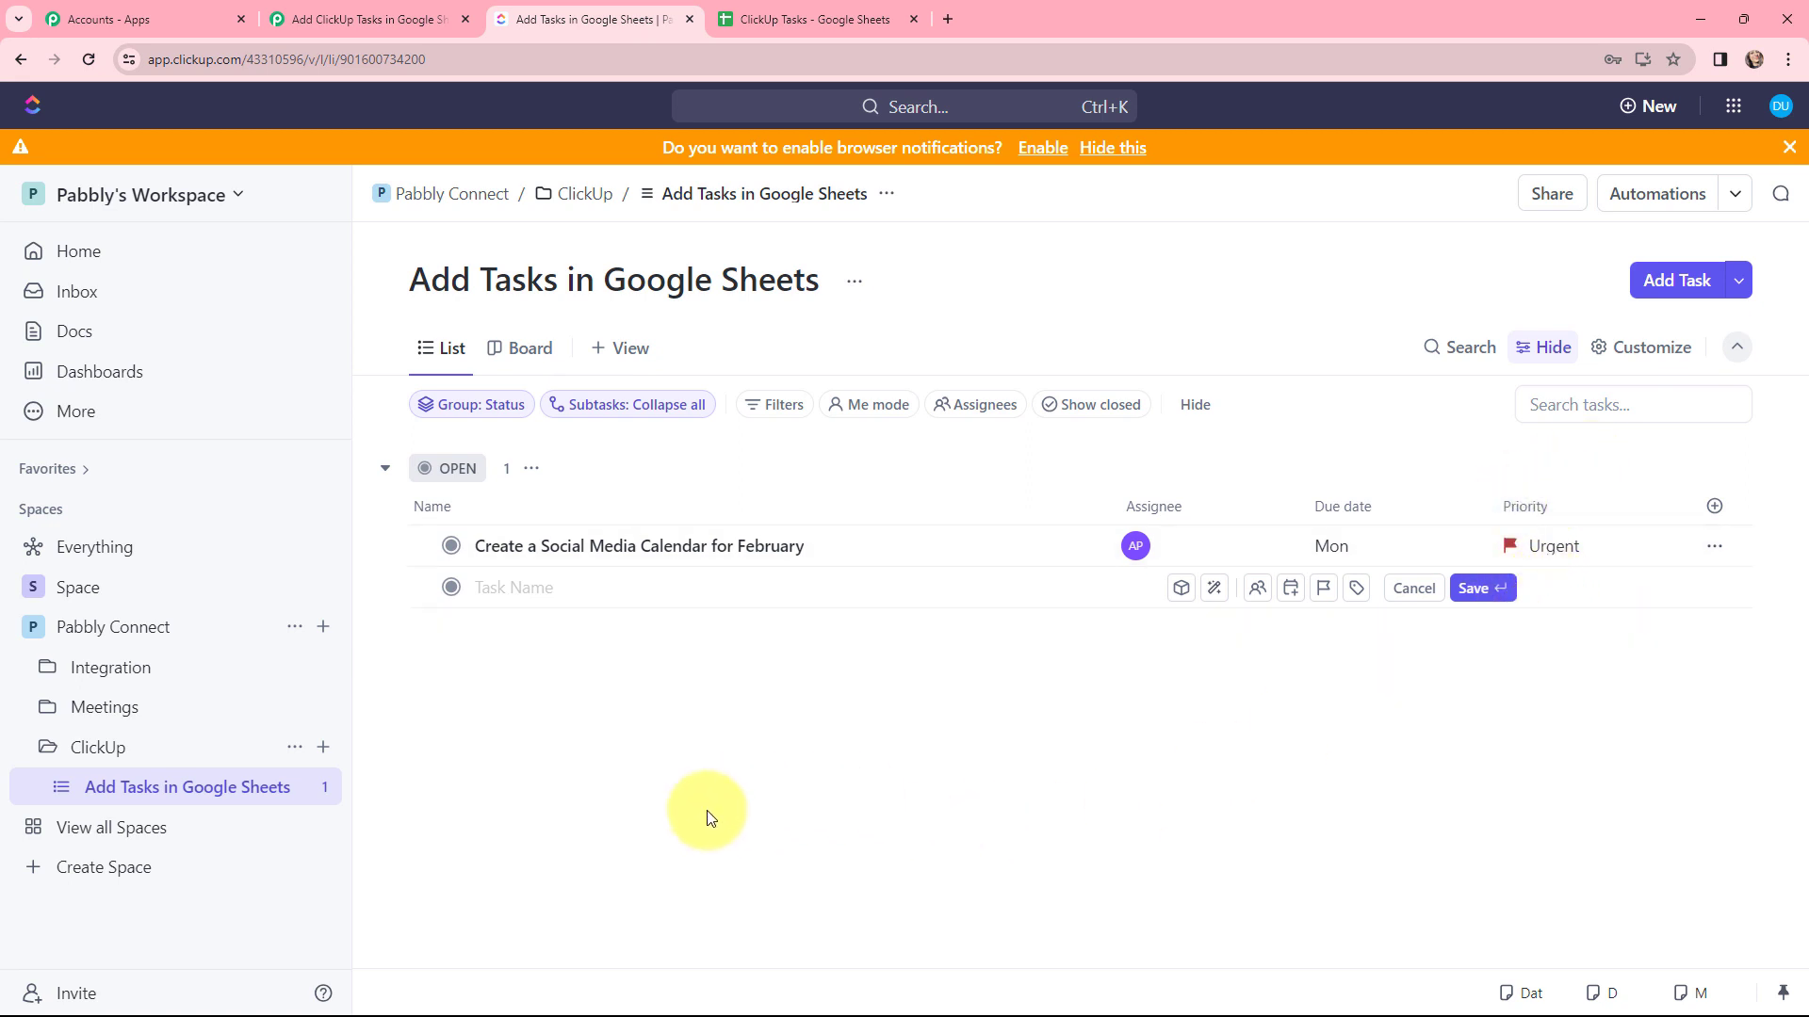
Step: Return to Pabbly Connect, save the ClickUp trigger and send a test request to retrieve the new task
click(341, 14)
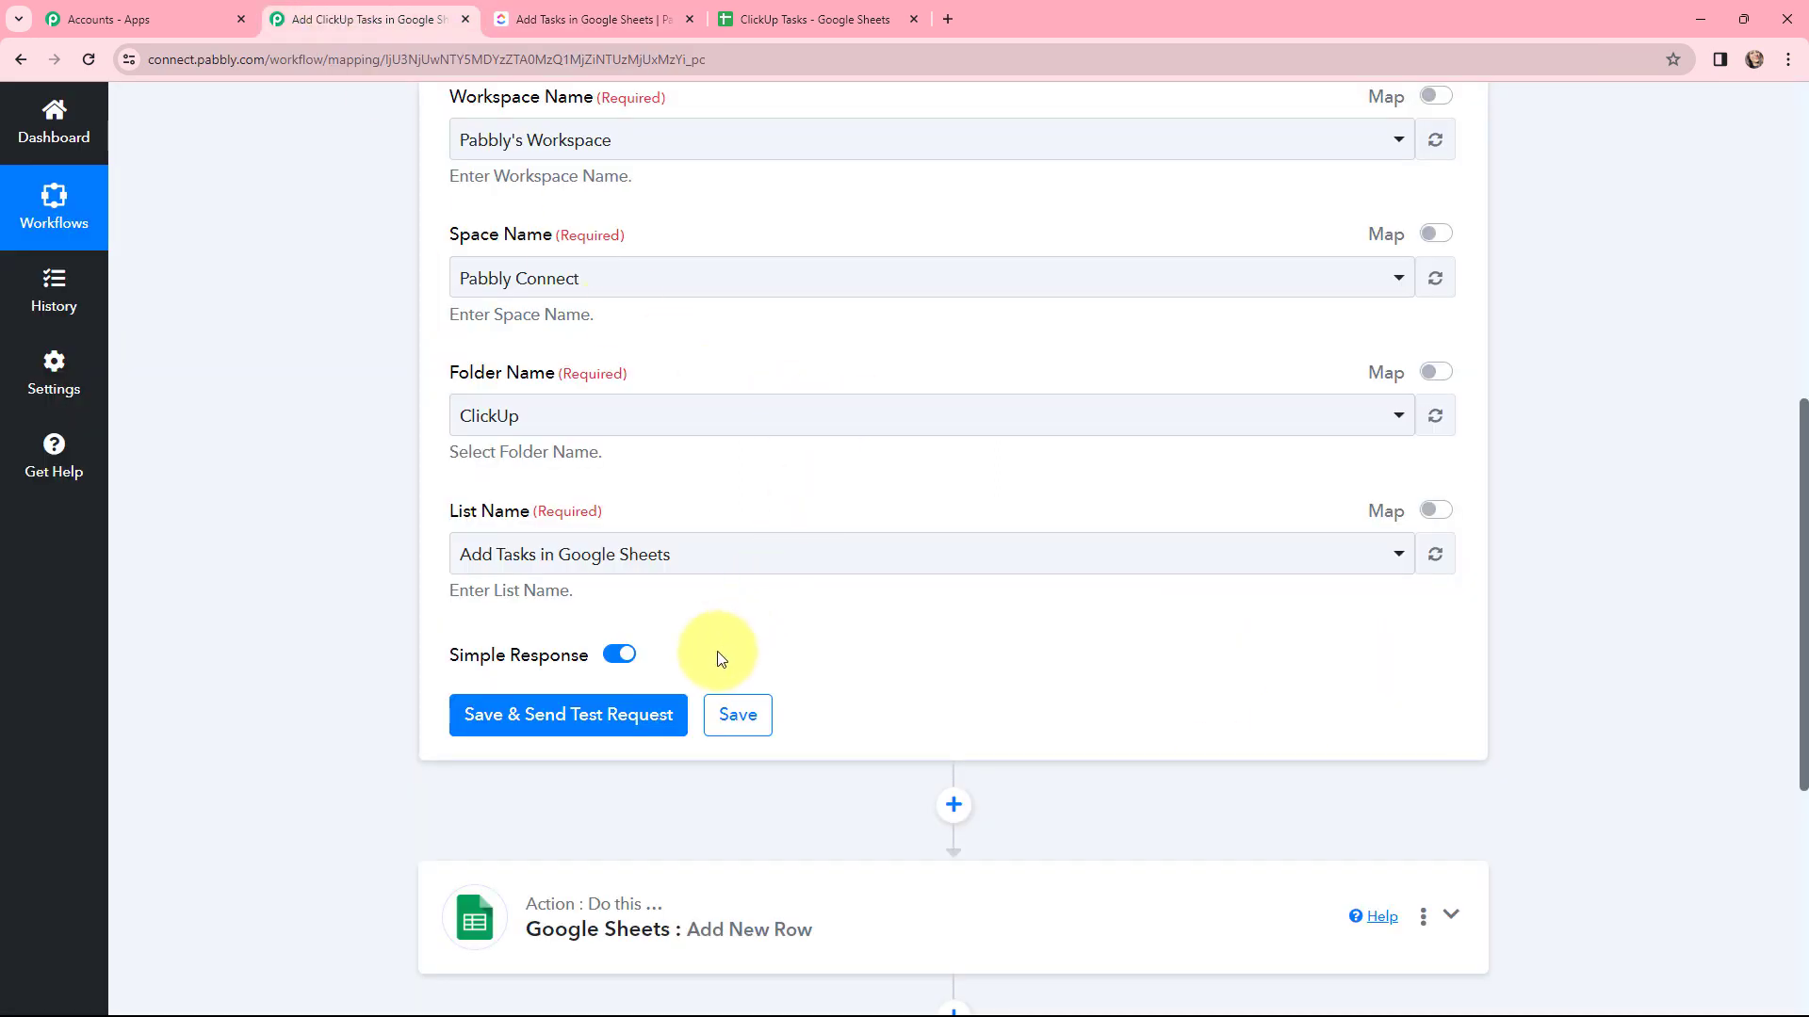
click(547, 719)
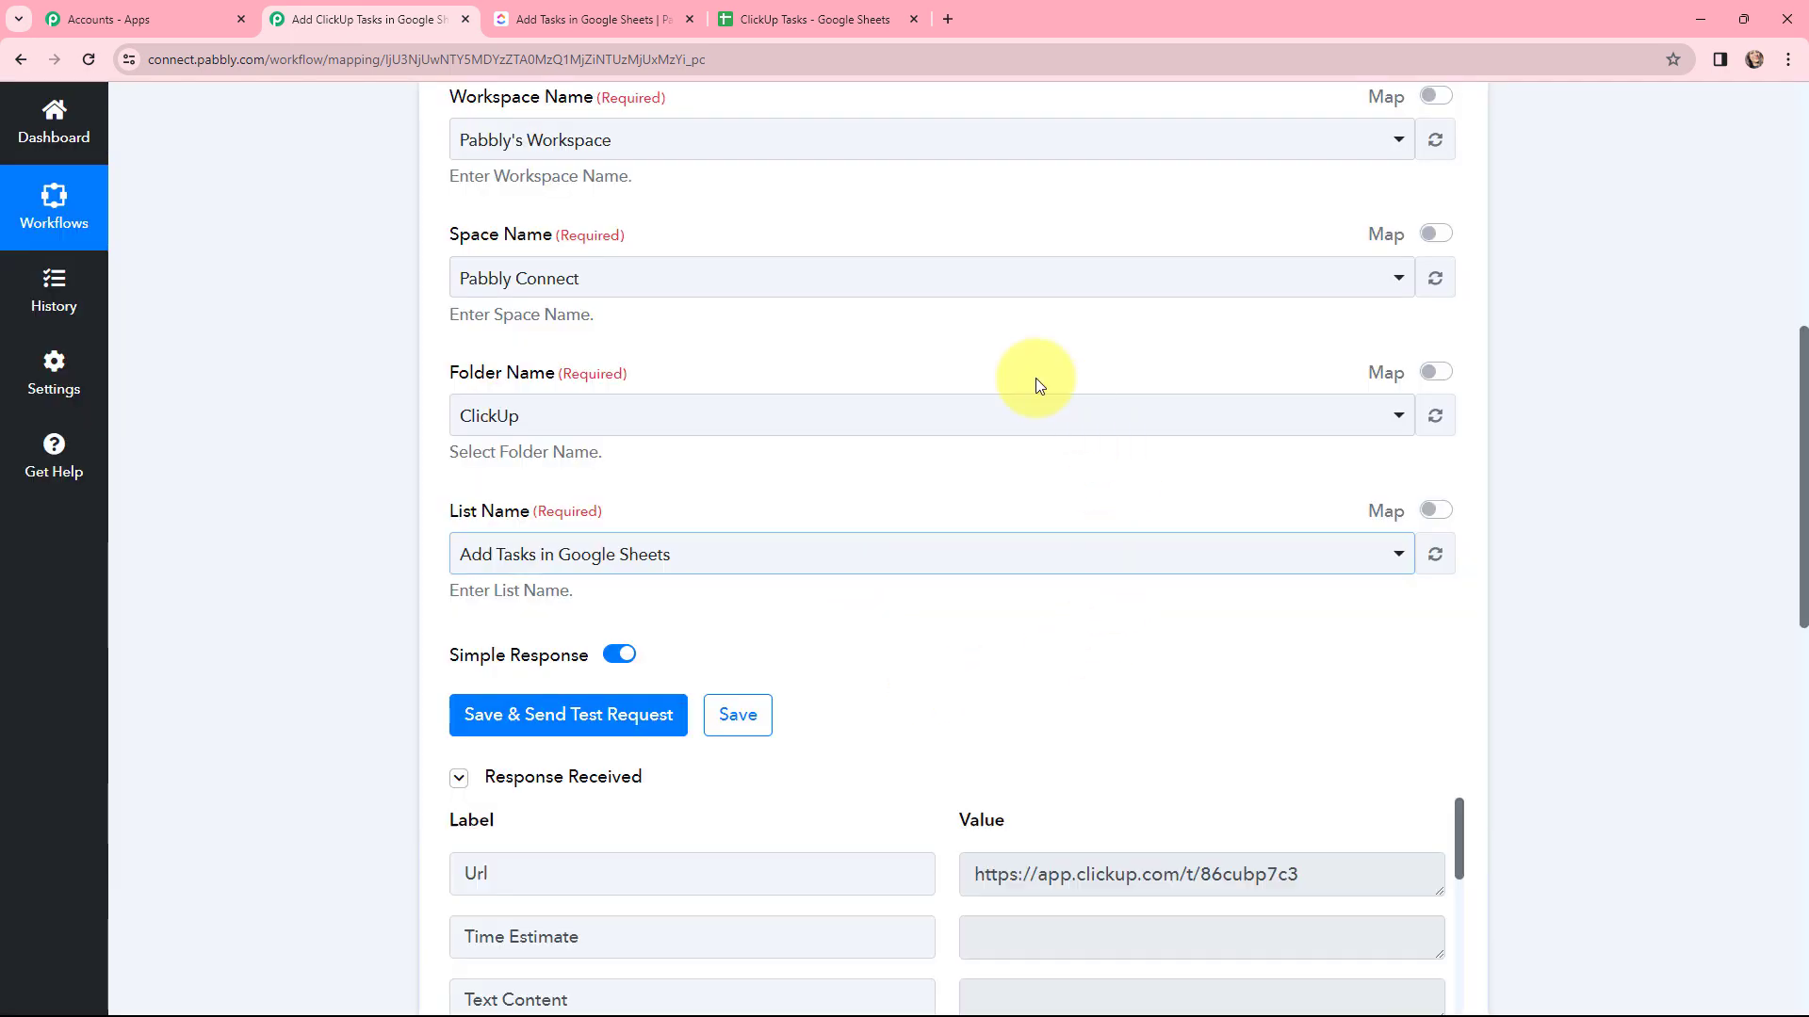
scroll(921, 424, down, 5)
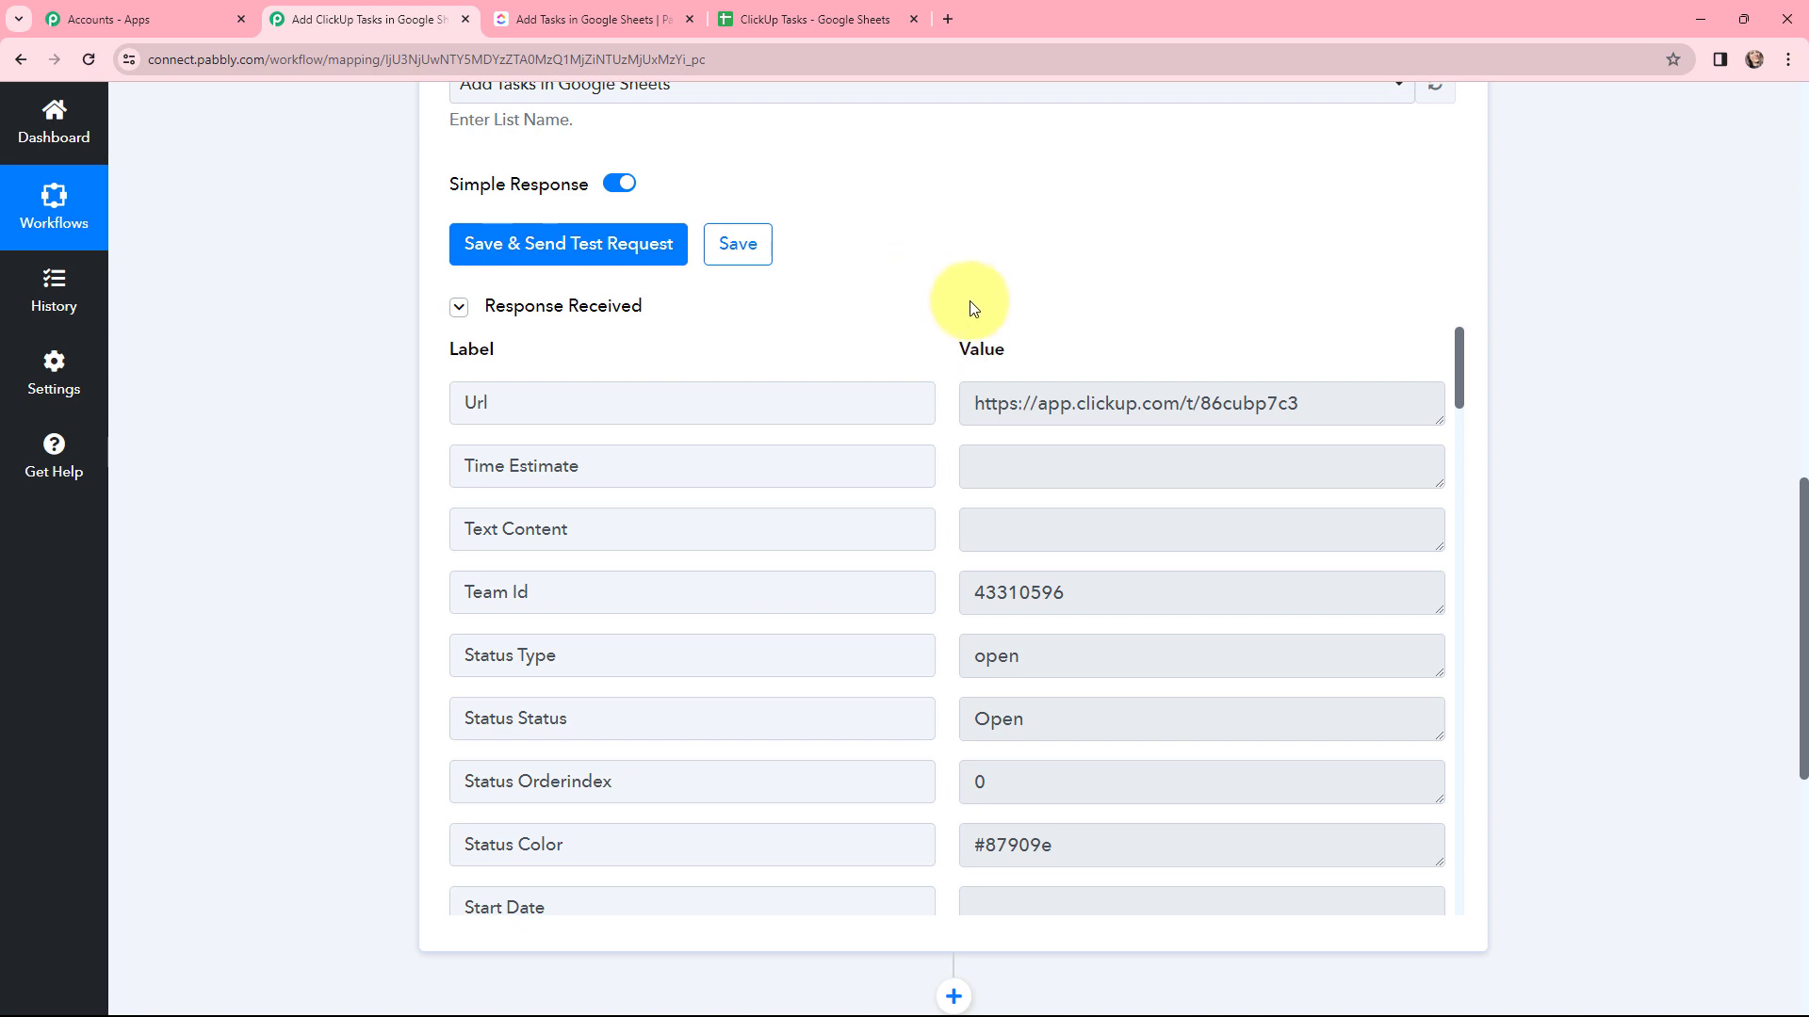
scroll(969, 294, down, 1)
Step: Examine the received task name, list name, due date, creator and assignee fields, and compare them with the task in ClickUp
scroll(1150, 404, down, 7)
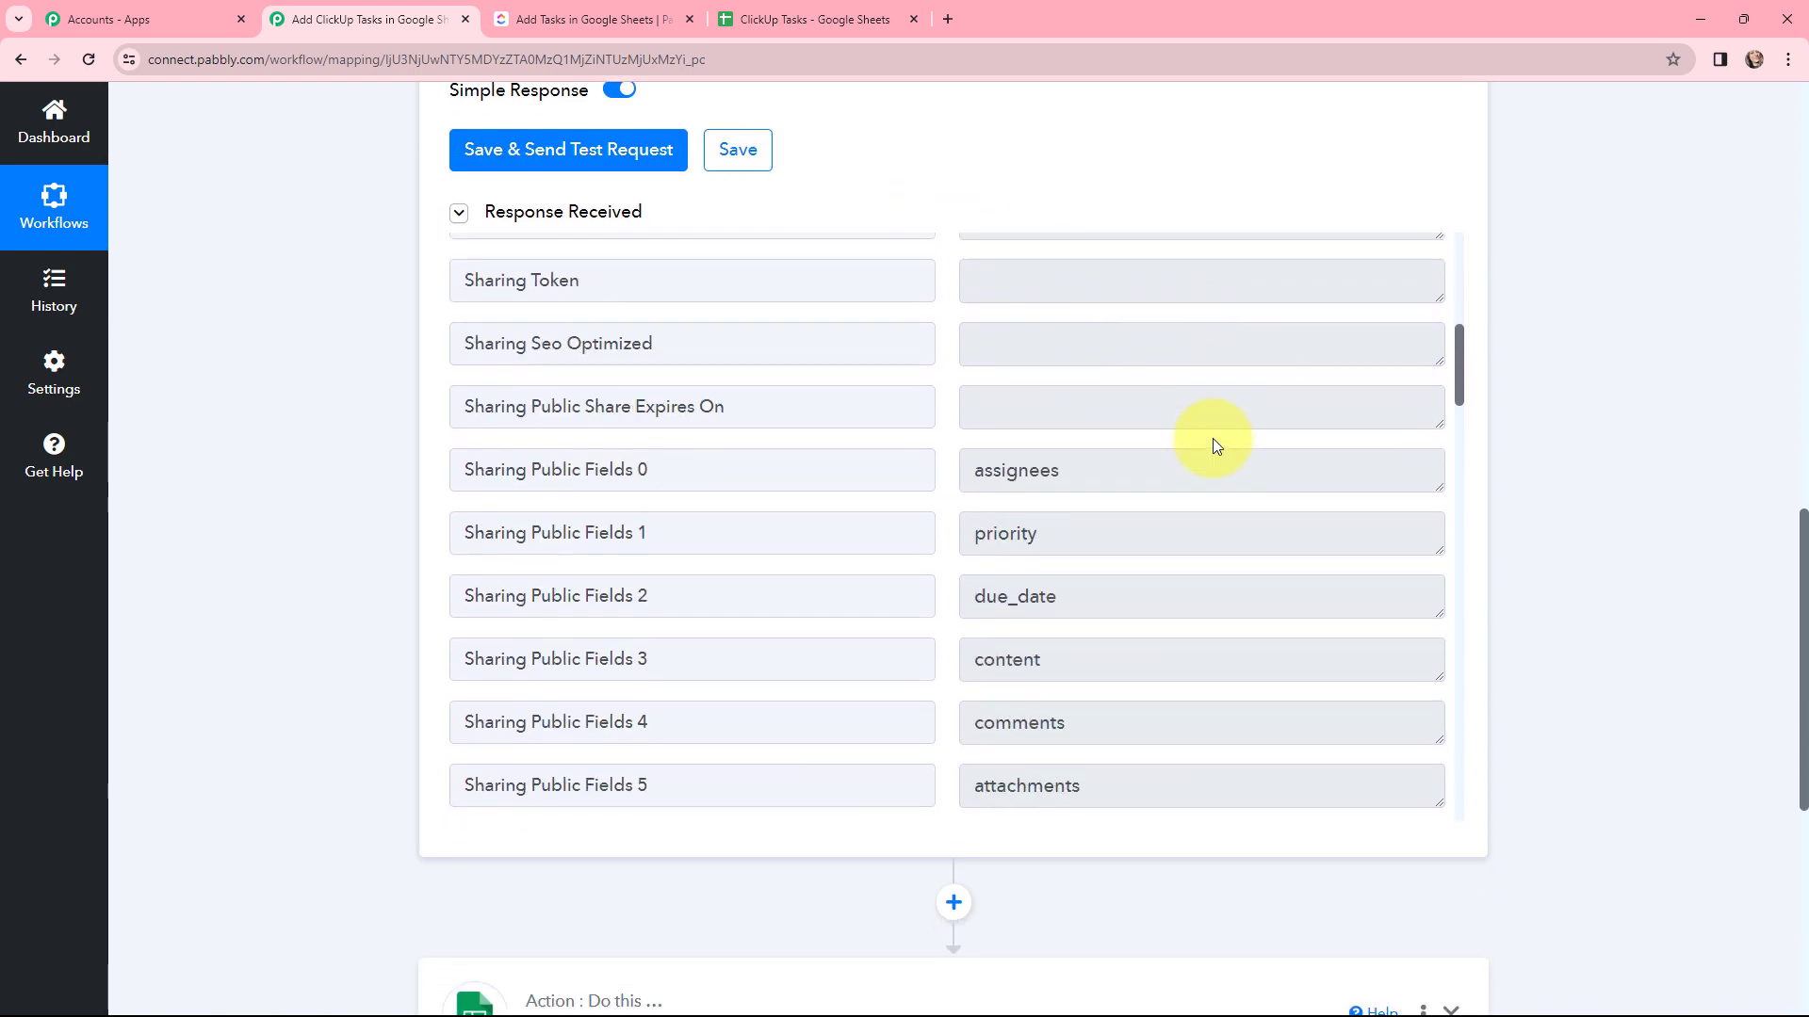
scroll(1212, 438, down, 7)
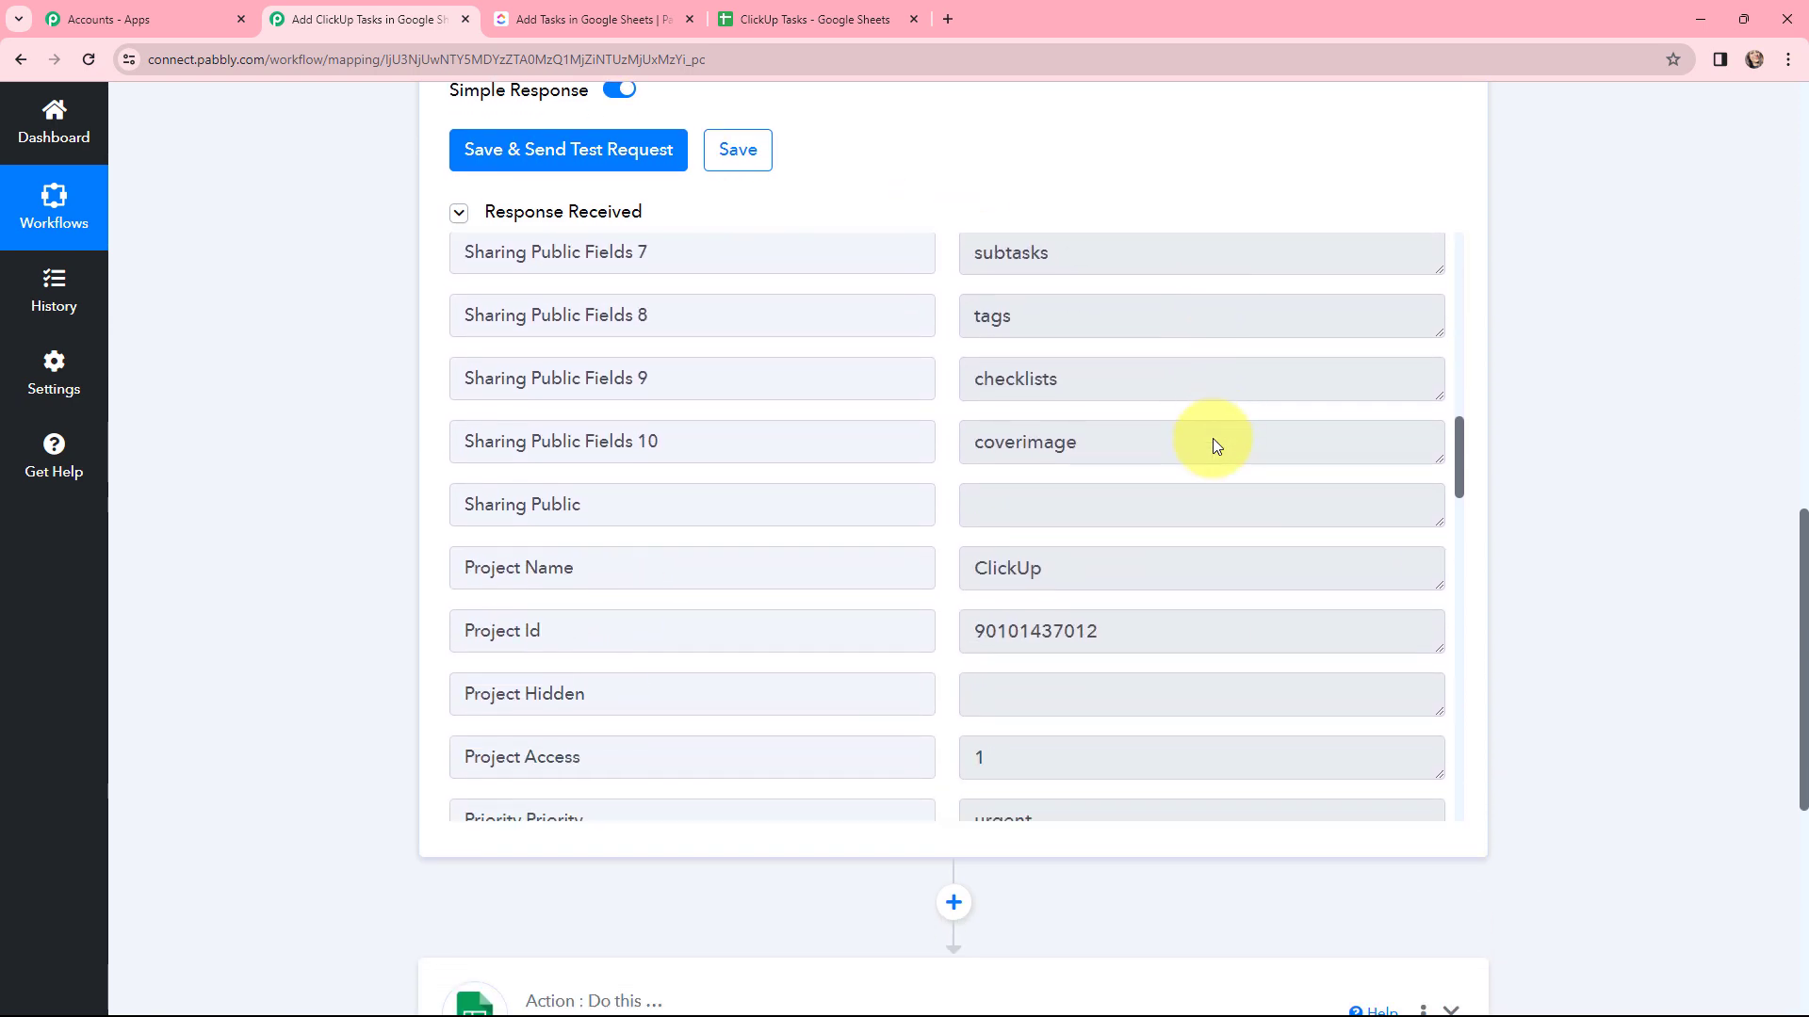
scroll(1215, 441, down, 9)
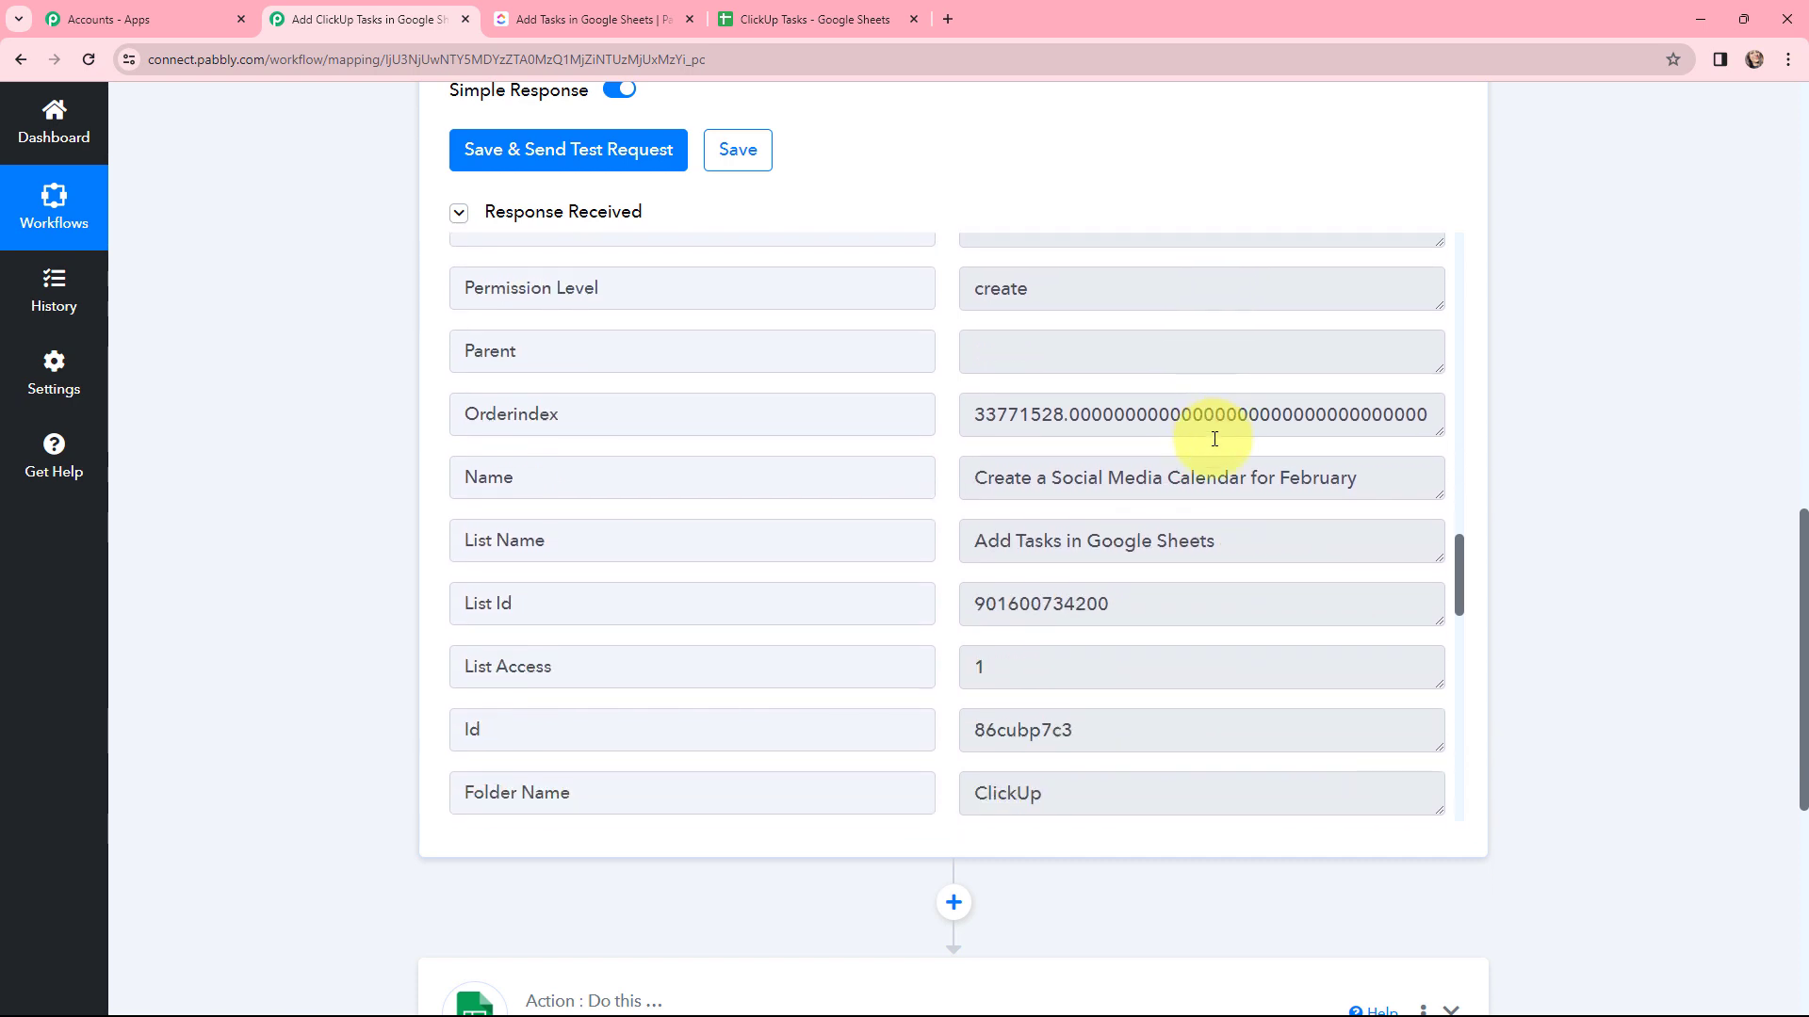
drag(1401, 477, 960, 473)
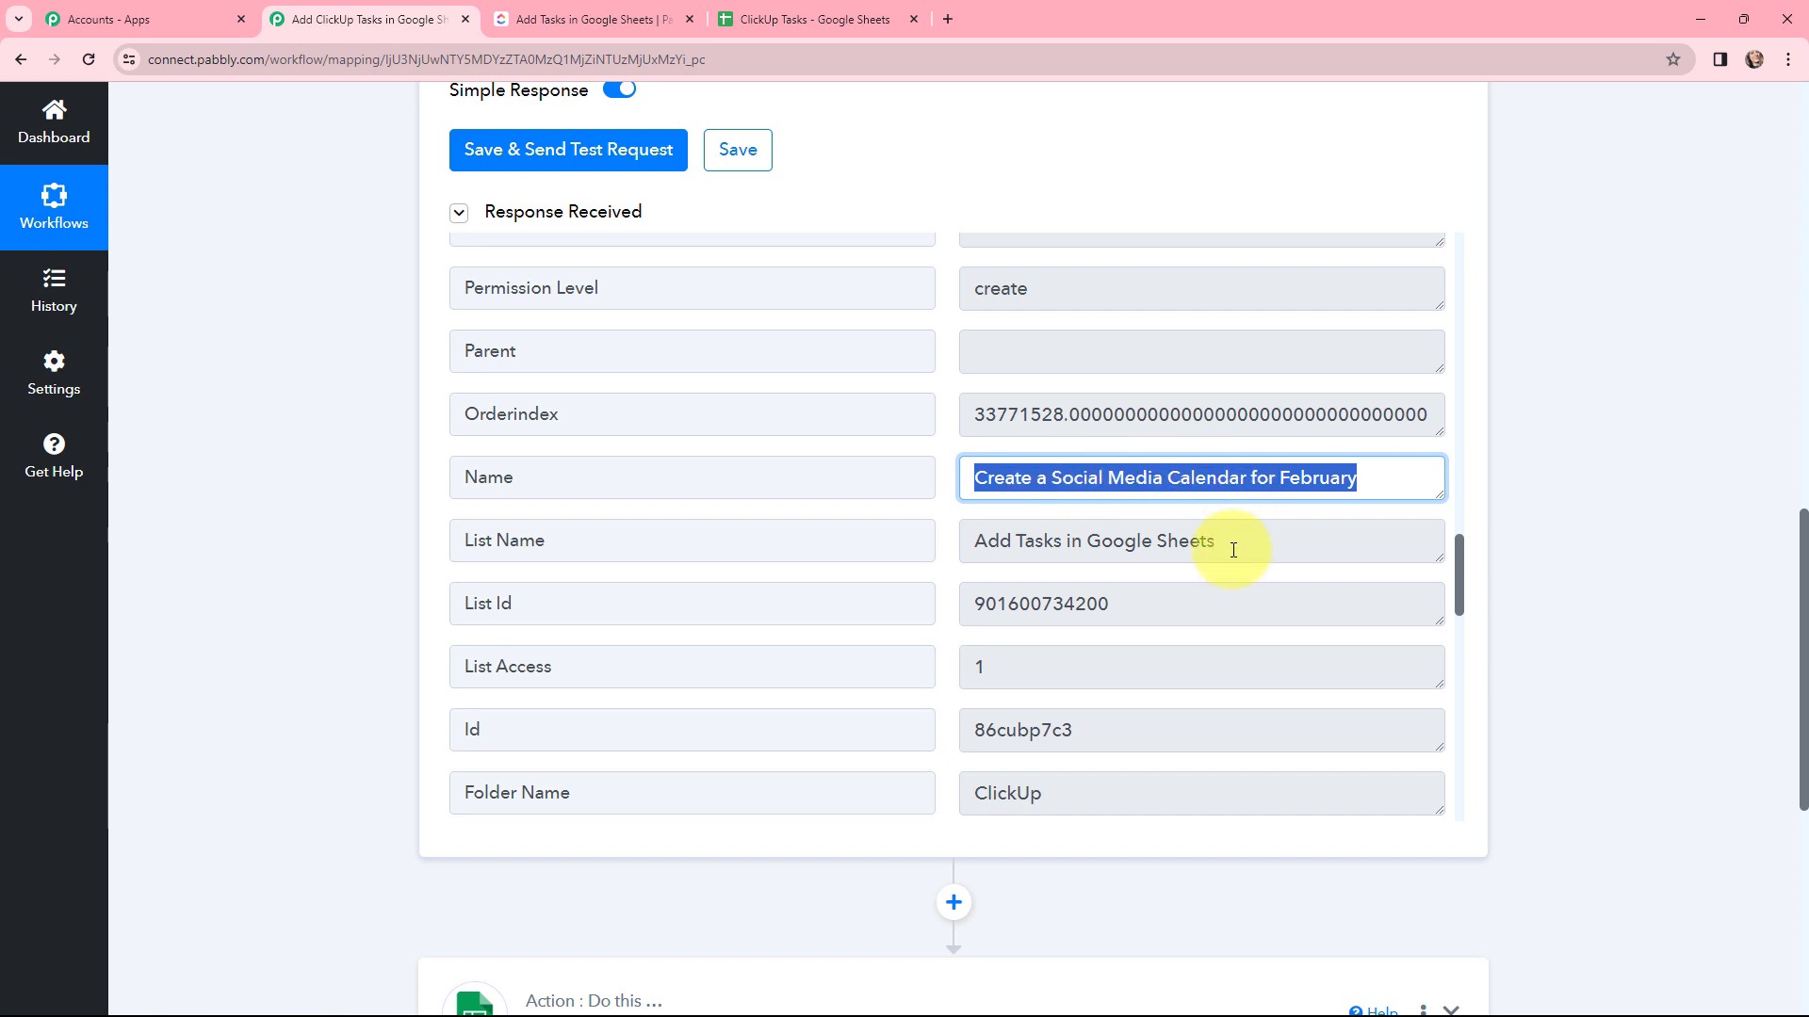
drag(1229, 543, 938, 546)
scroll(1145, 539, down, 6)
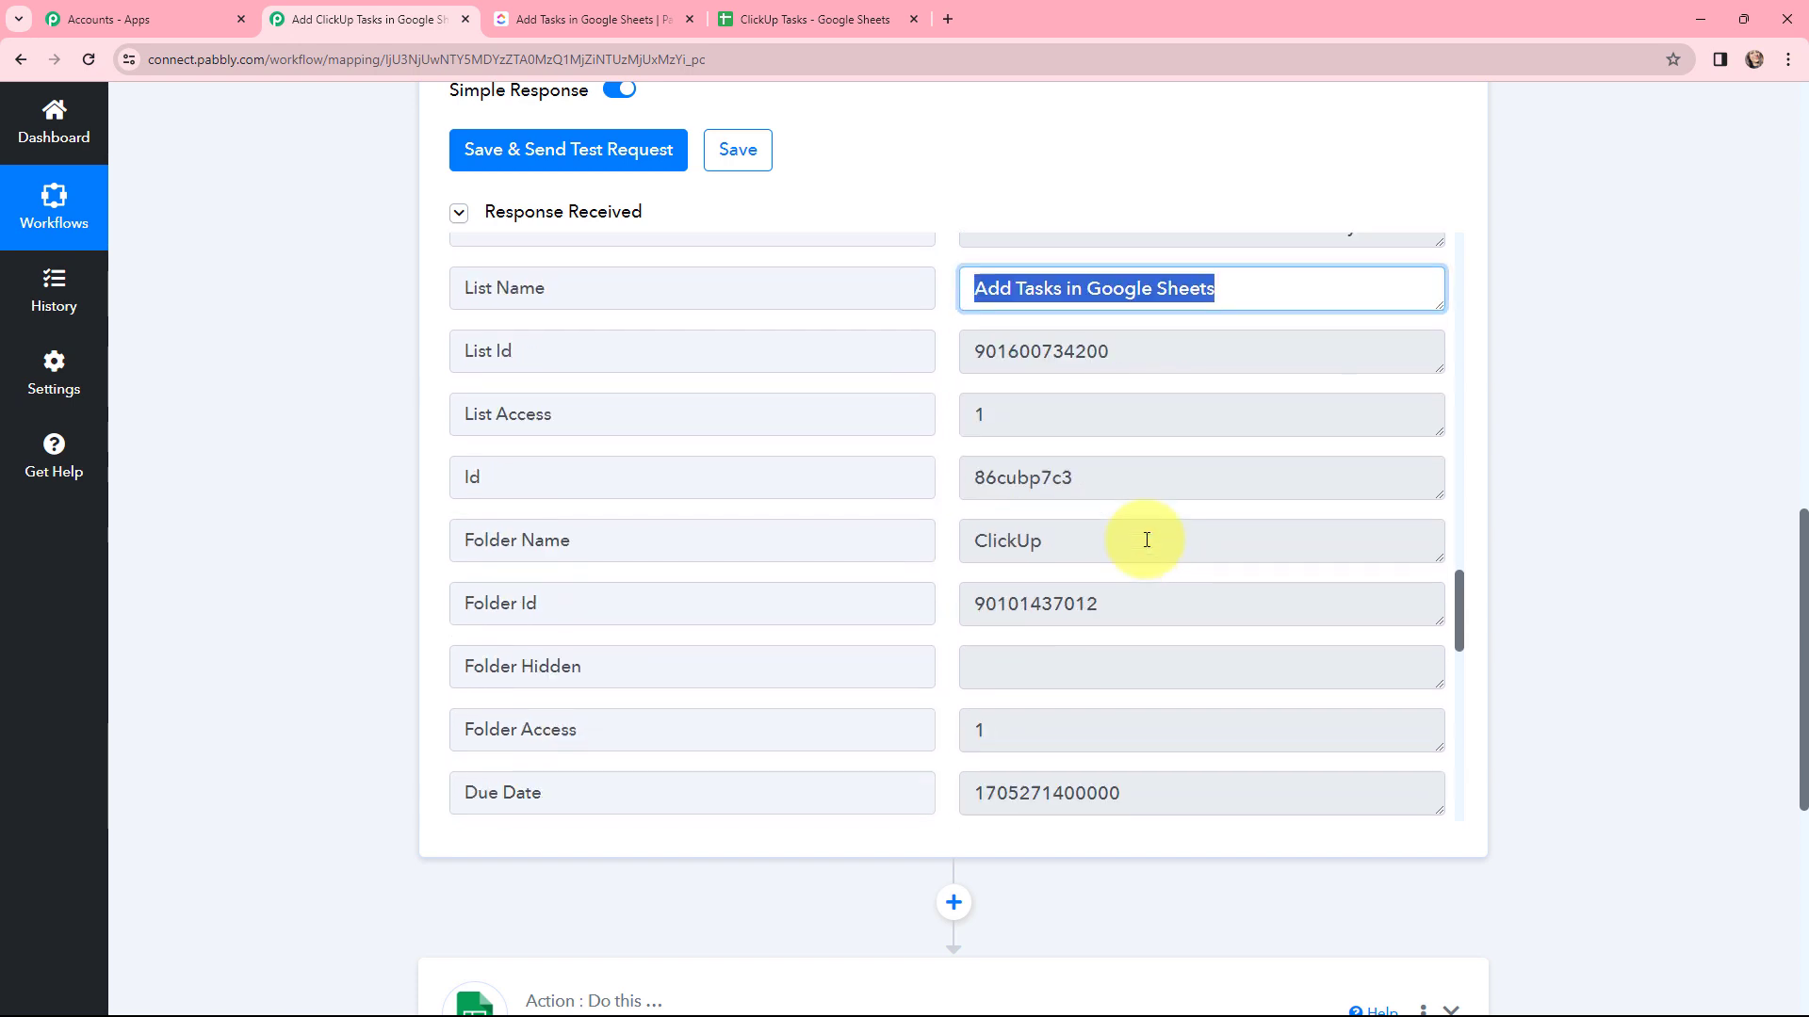
scroll(1144, 539, up, 2)
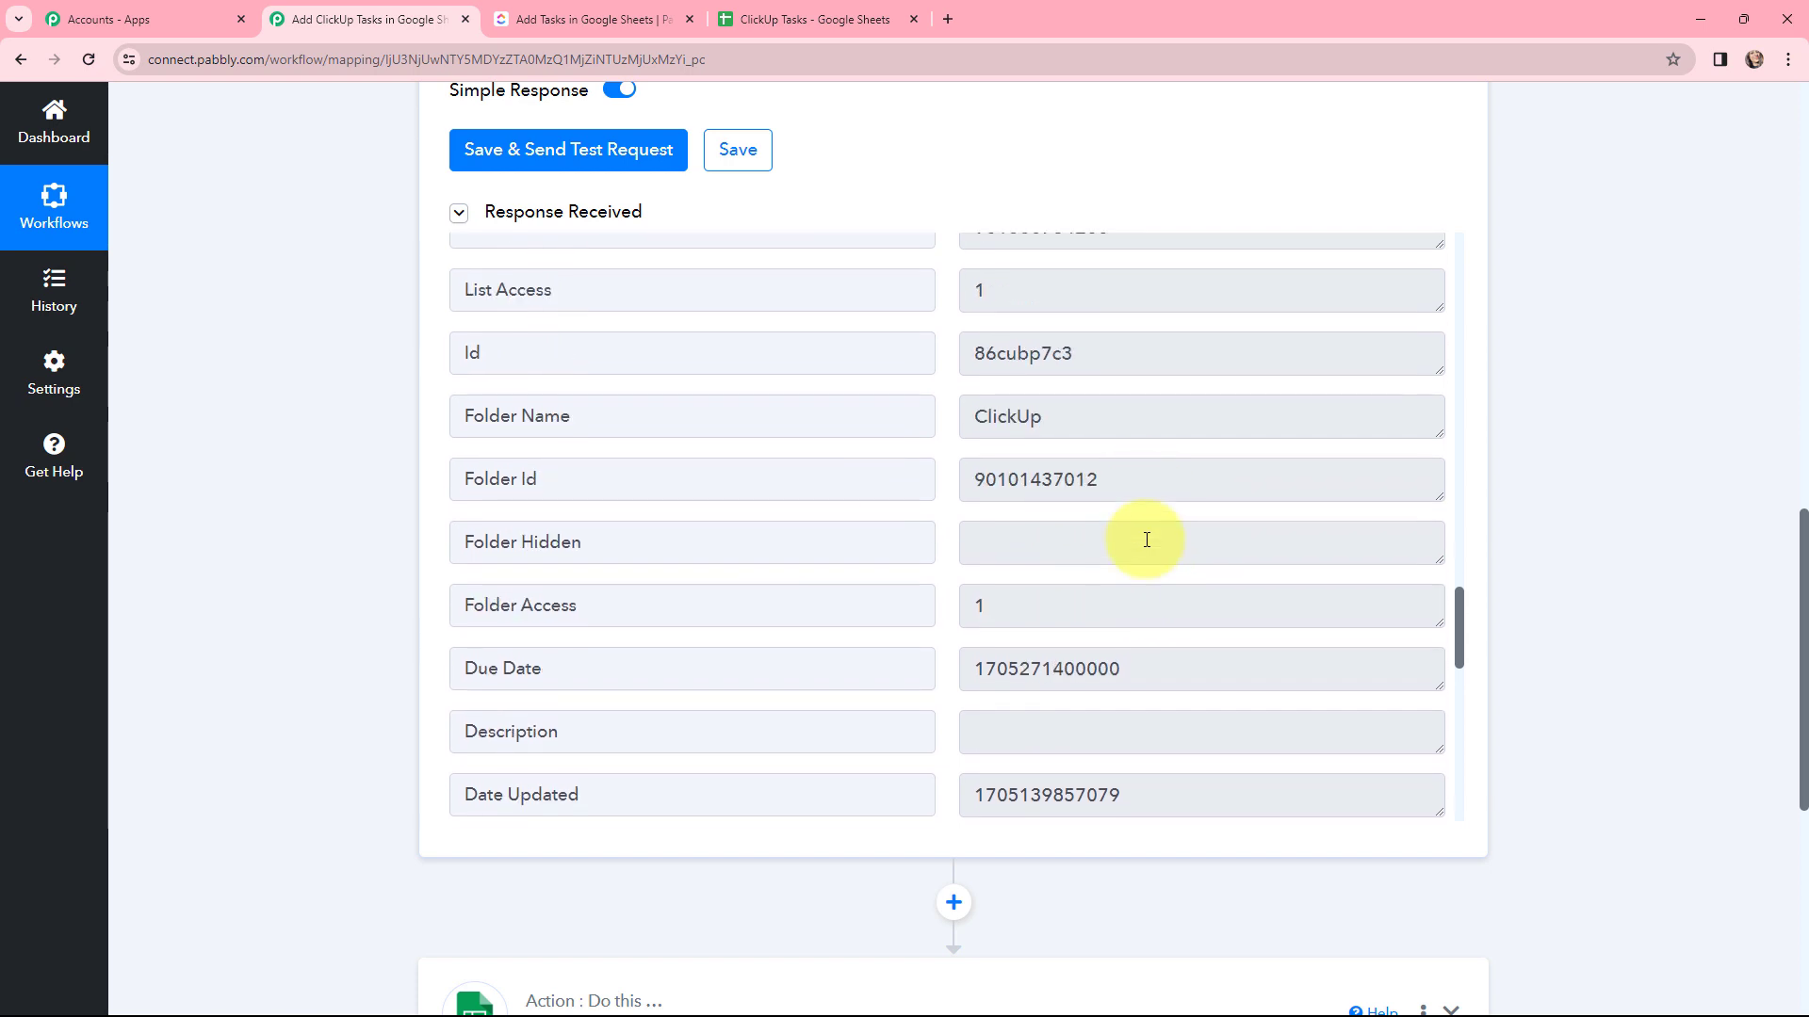
scroll(1116, 483, down, 4)
scroll(1183, 432, up, 2)
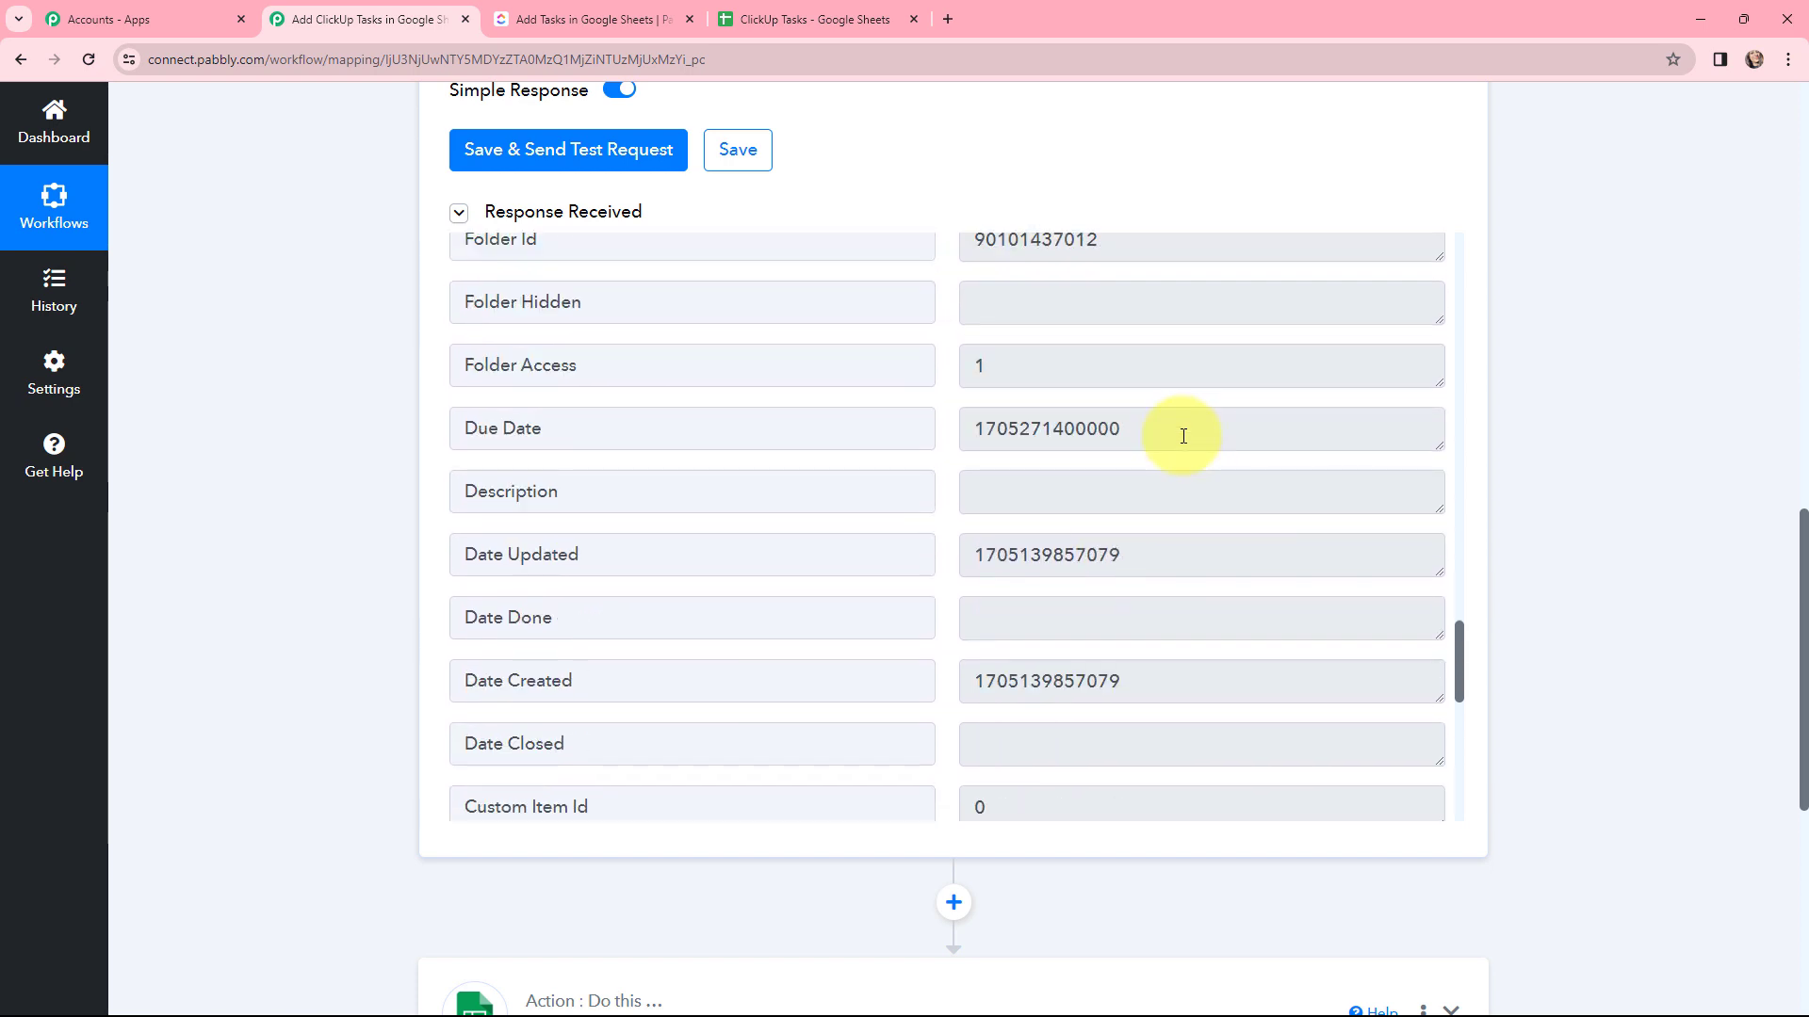
scroll(1183, 433, down, 2)
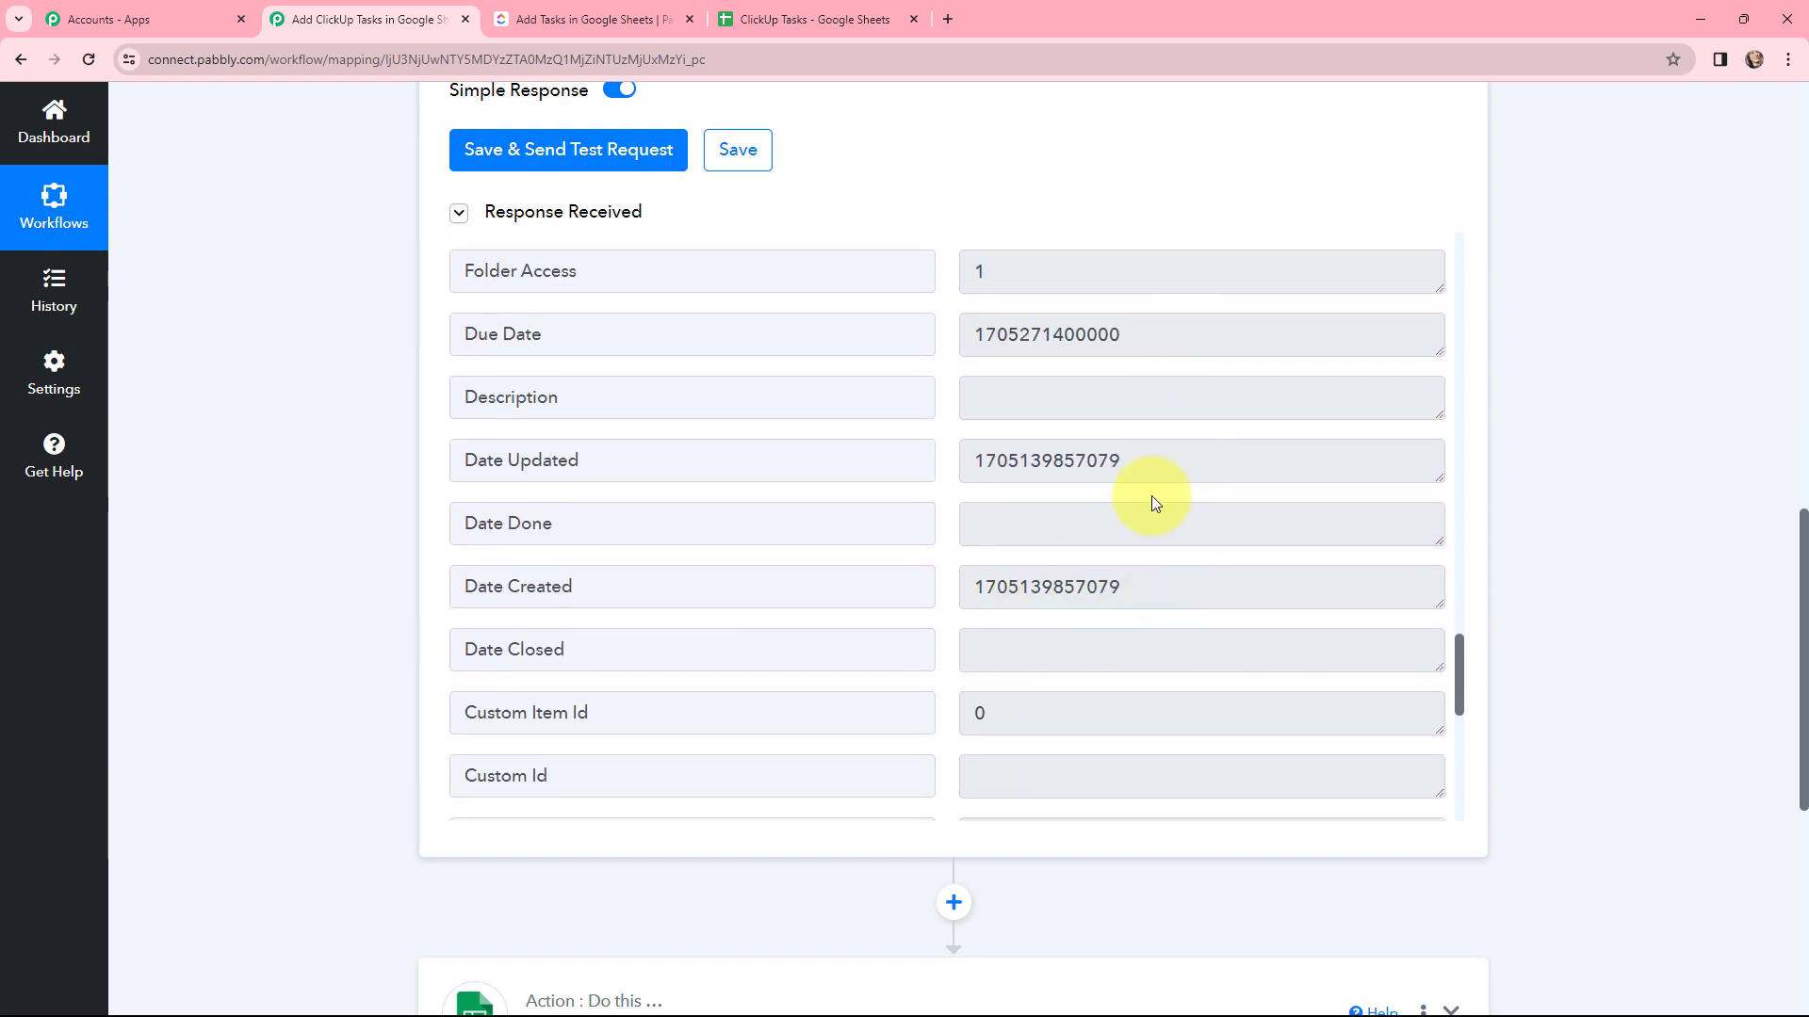
scroll(1151, 499, down, 3)
scroll(1152, 495, down, 1)
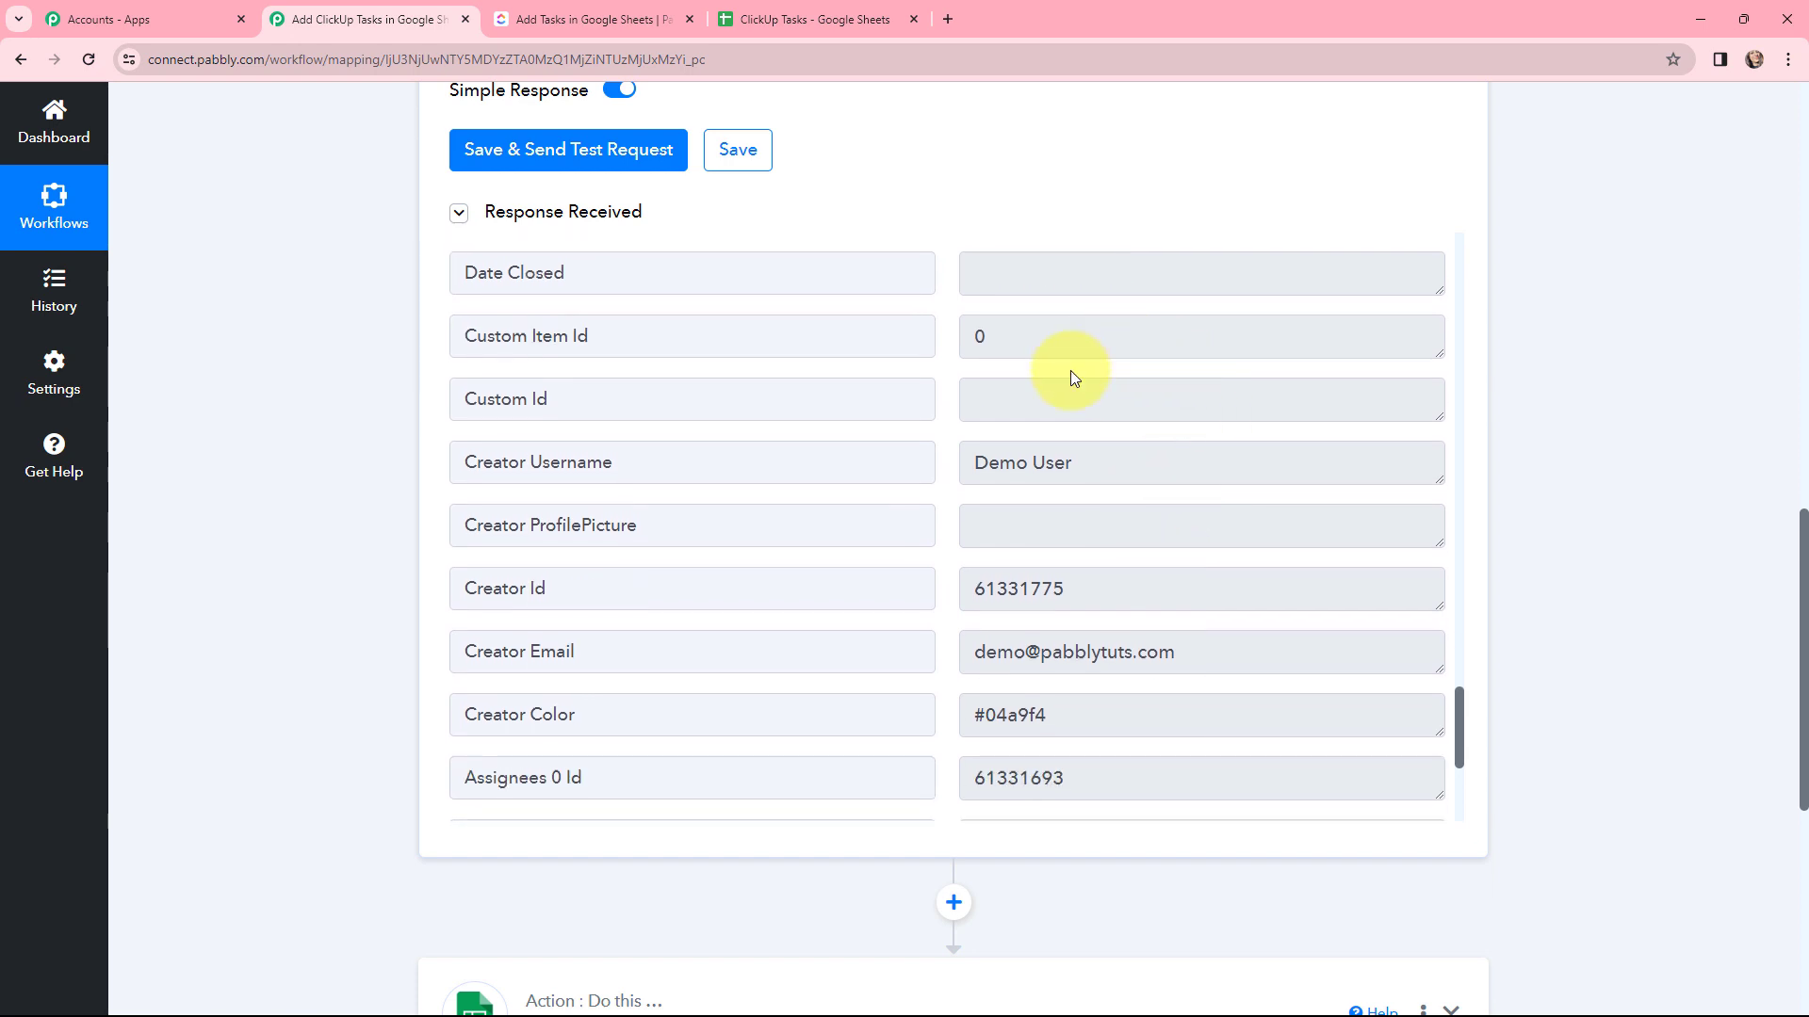
scroll(1206, 507, down, 1)
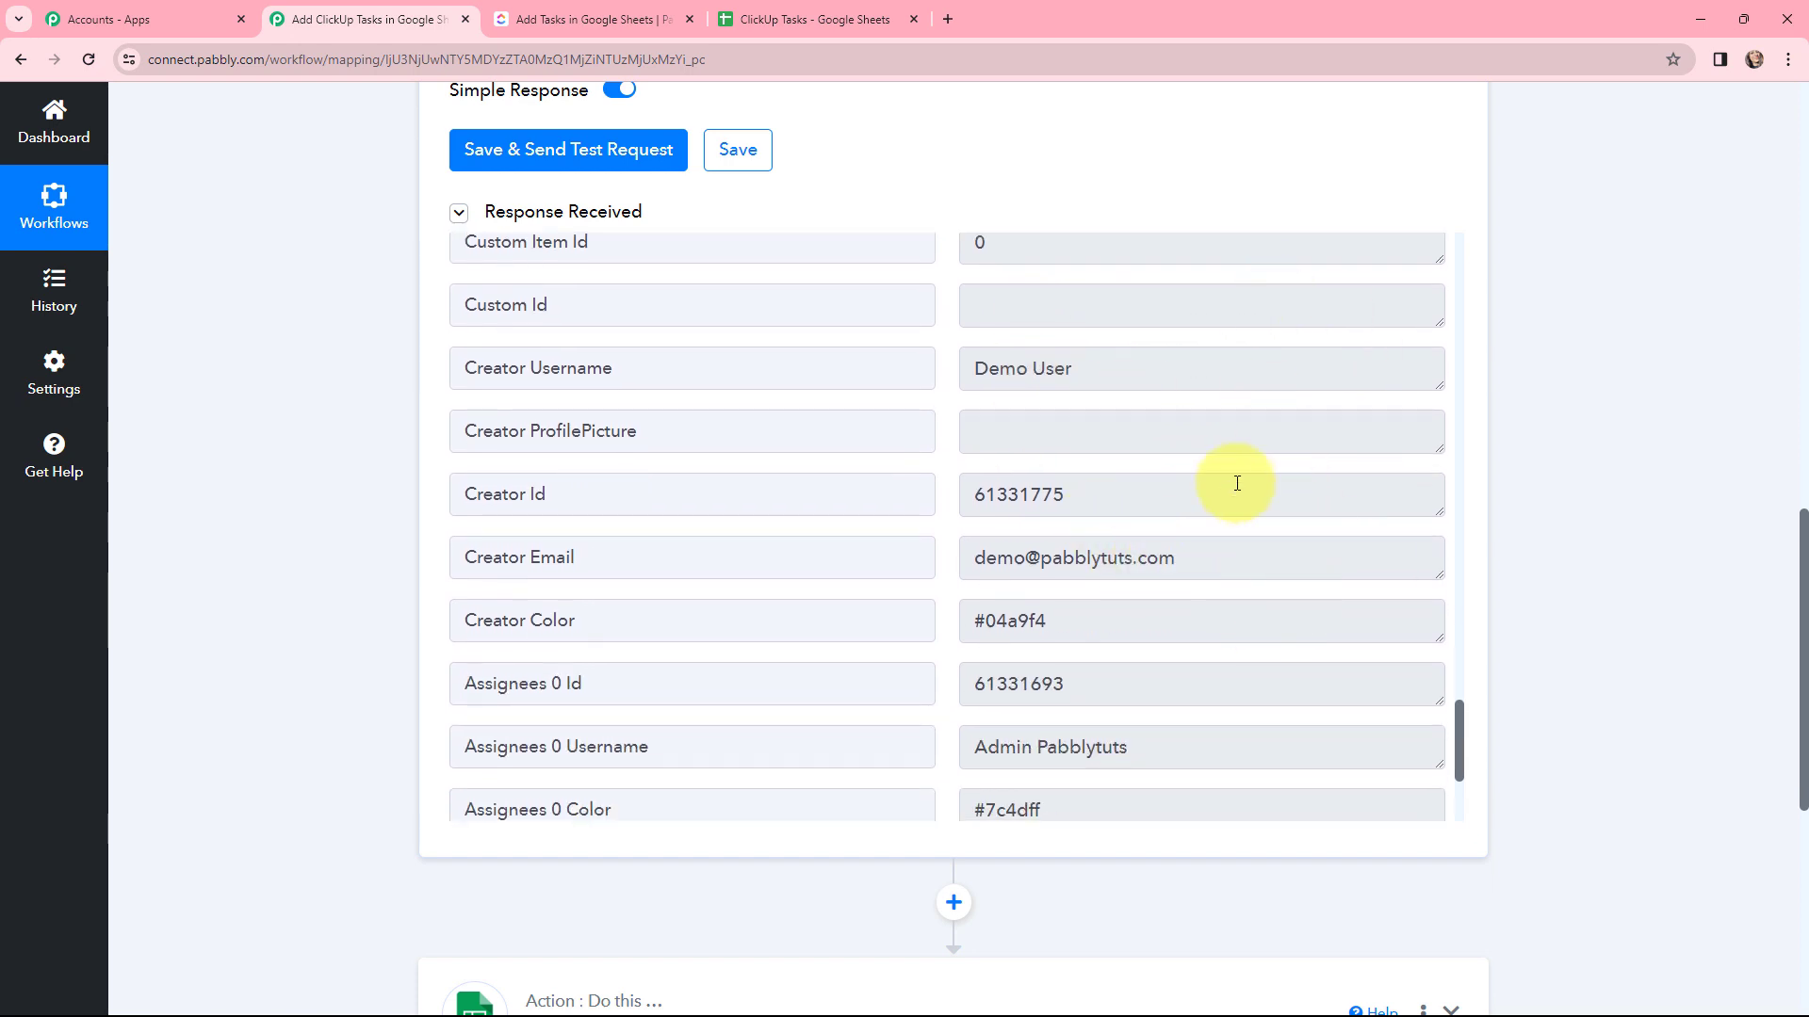
click(589, 19)
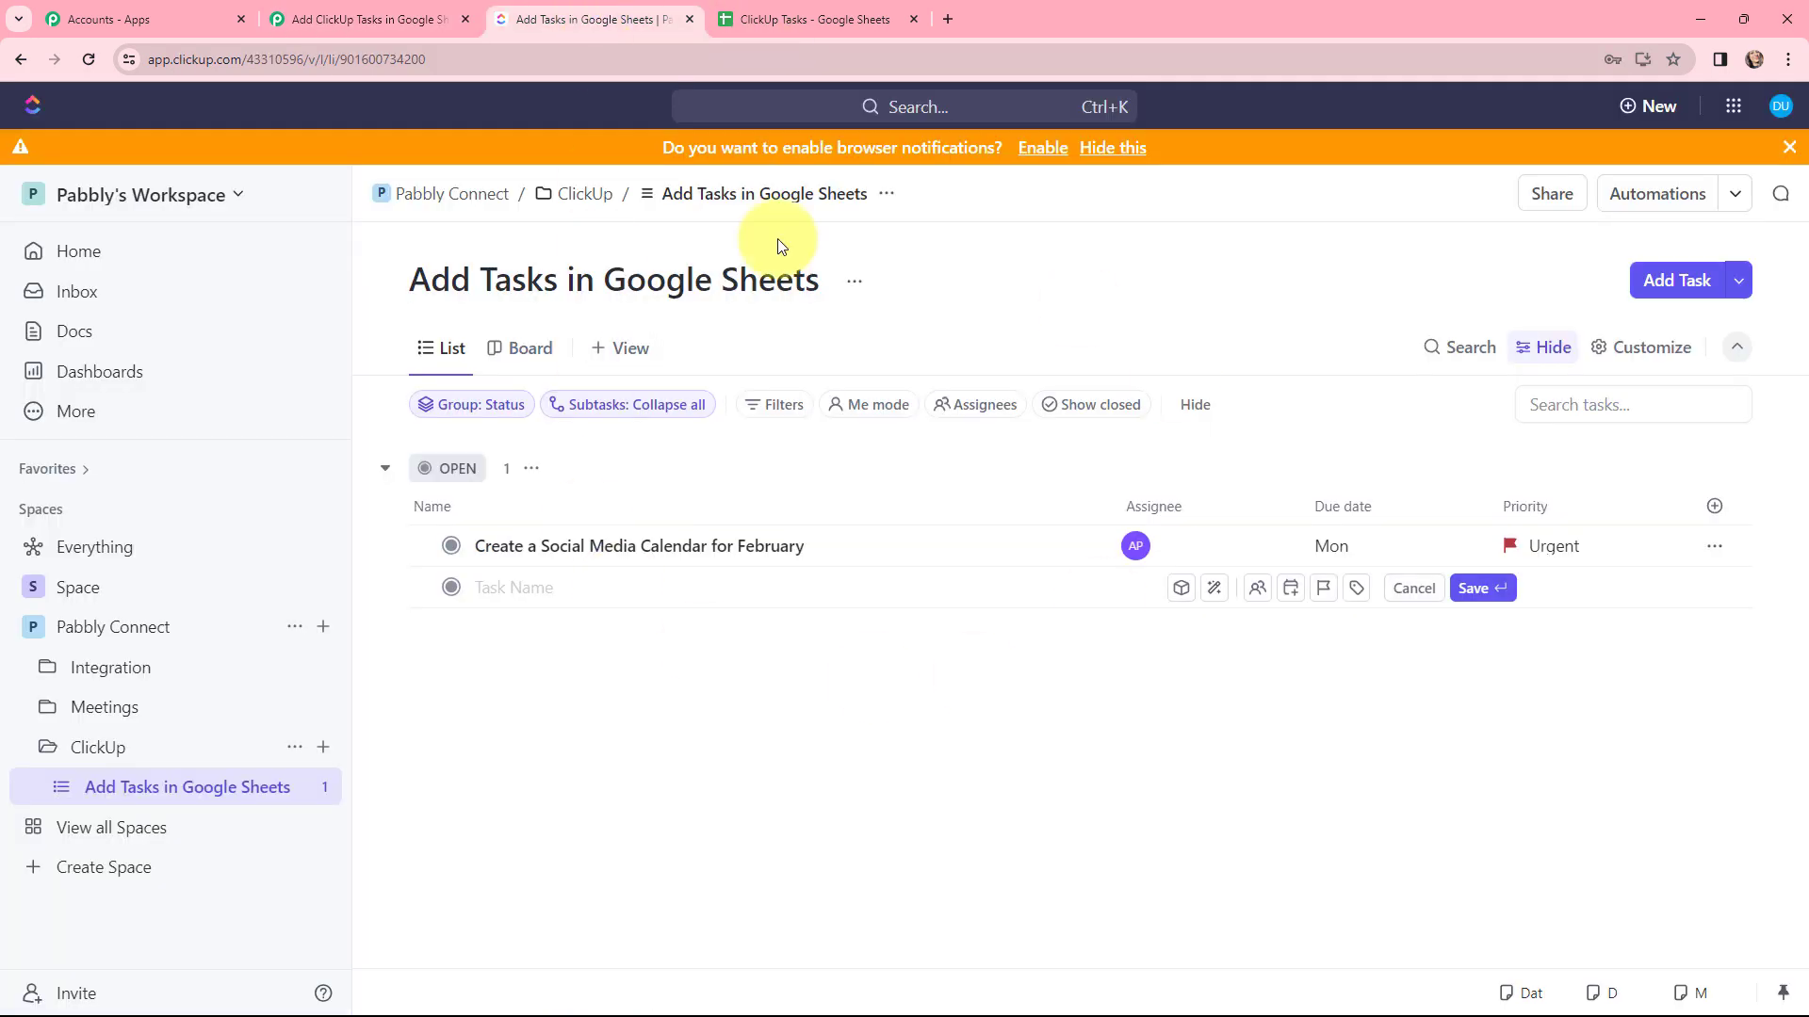
click(314, 13)
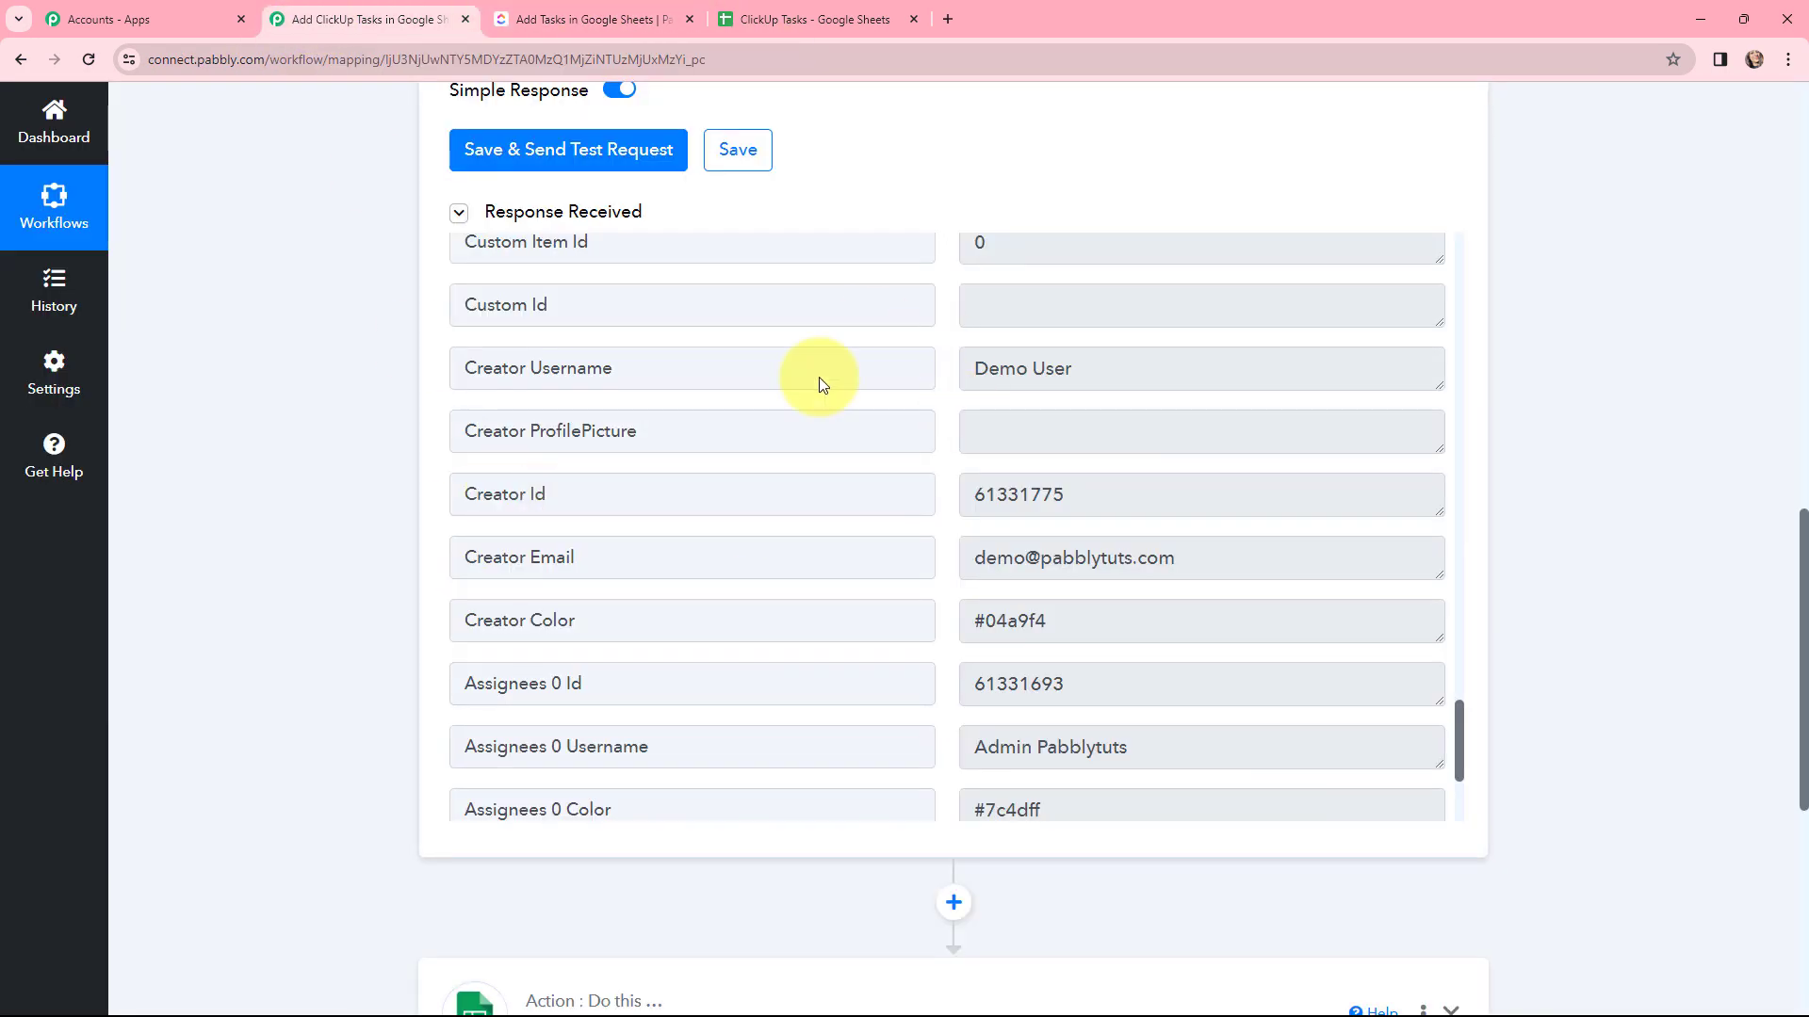
scroll(1195, 637, up, 3)
scroll(1195, 637, up, 5)
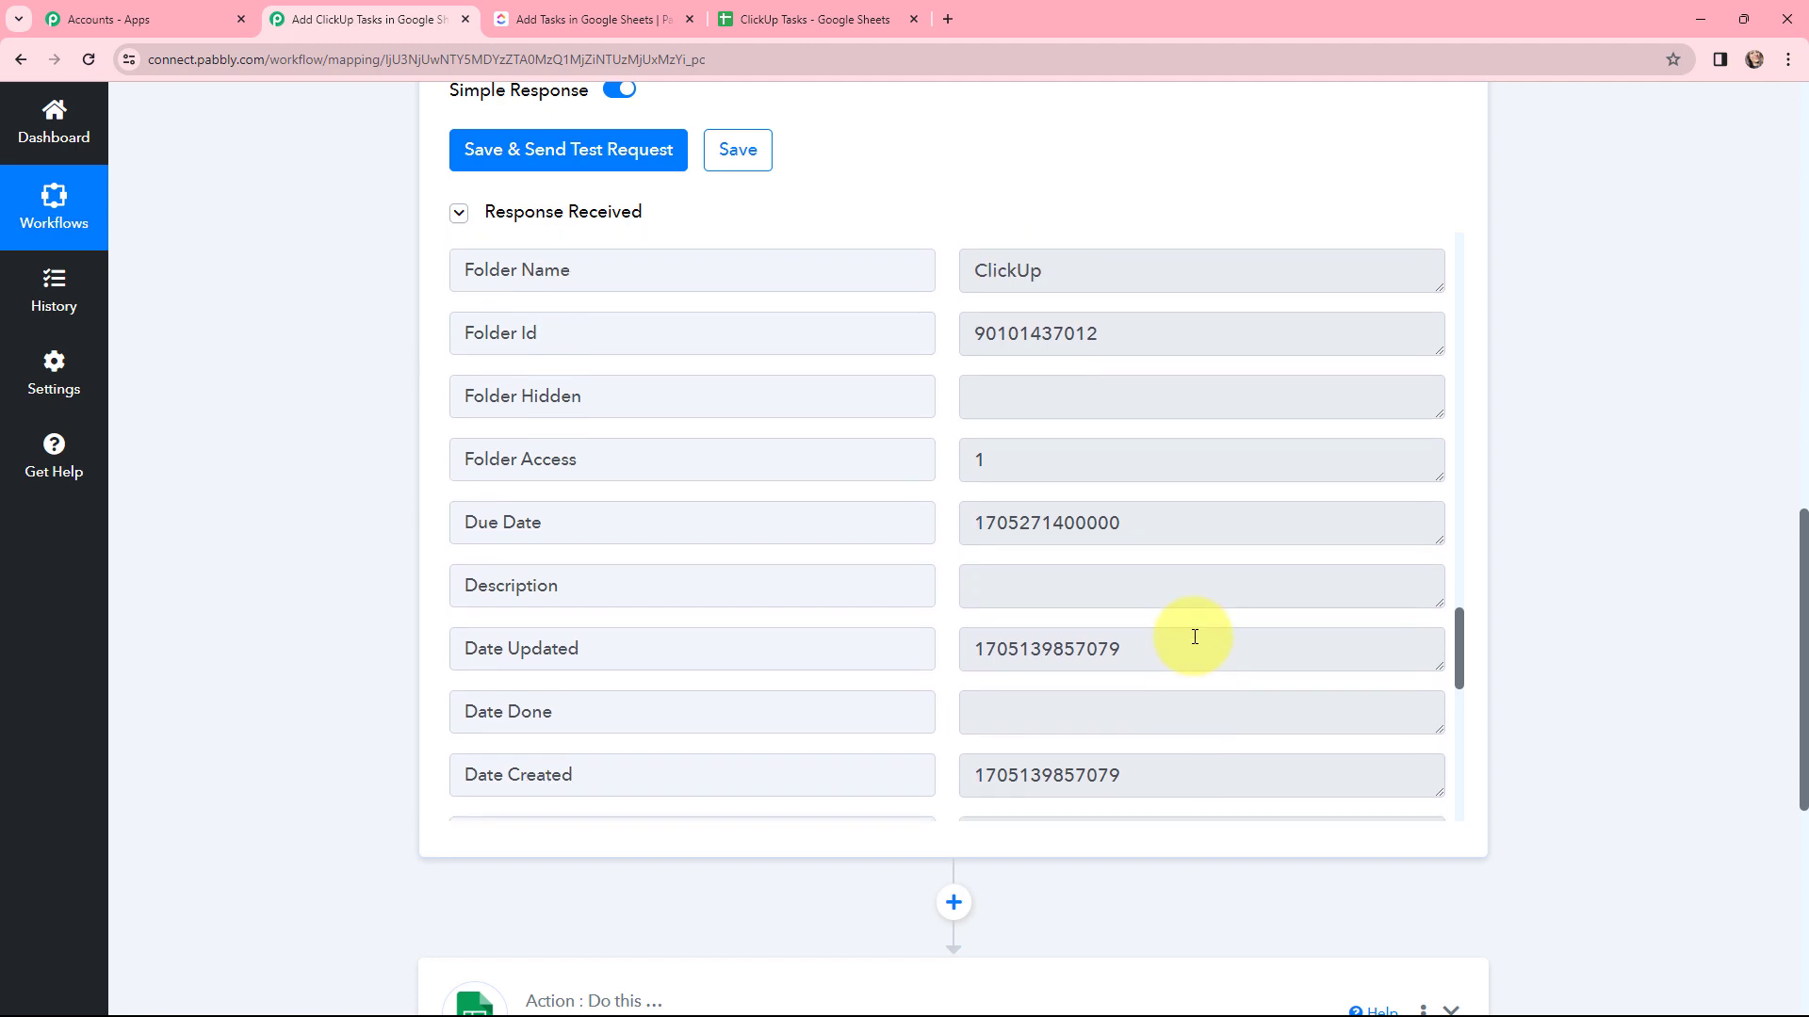
Step: Collapse the ClickUp trigger and connect the Google Sheets Add New Row action through a new Google account connection
scroll(289, 439, up, 15)
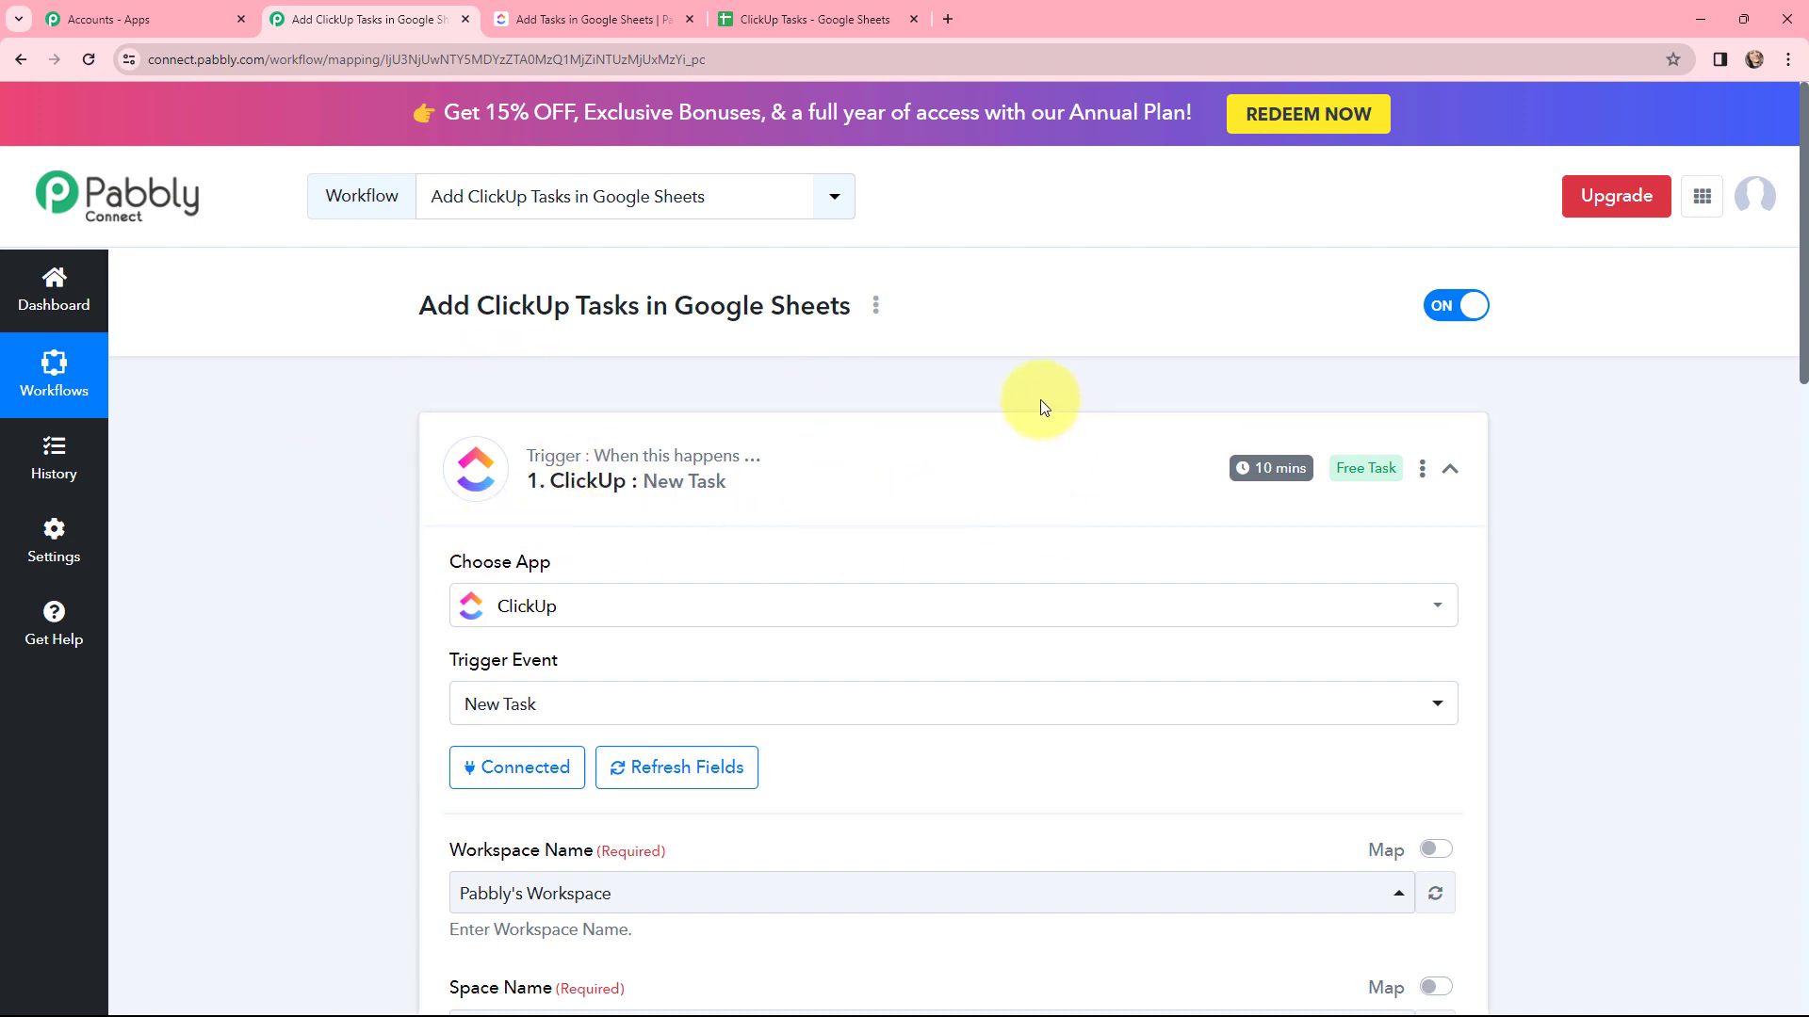
mouse_move(1263, 481)
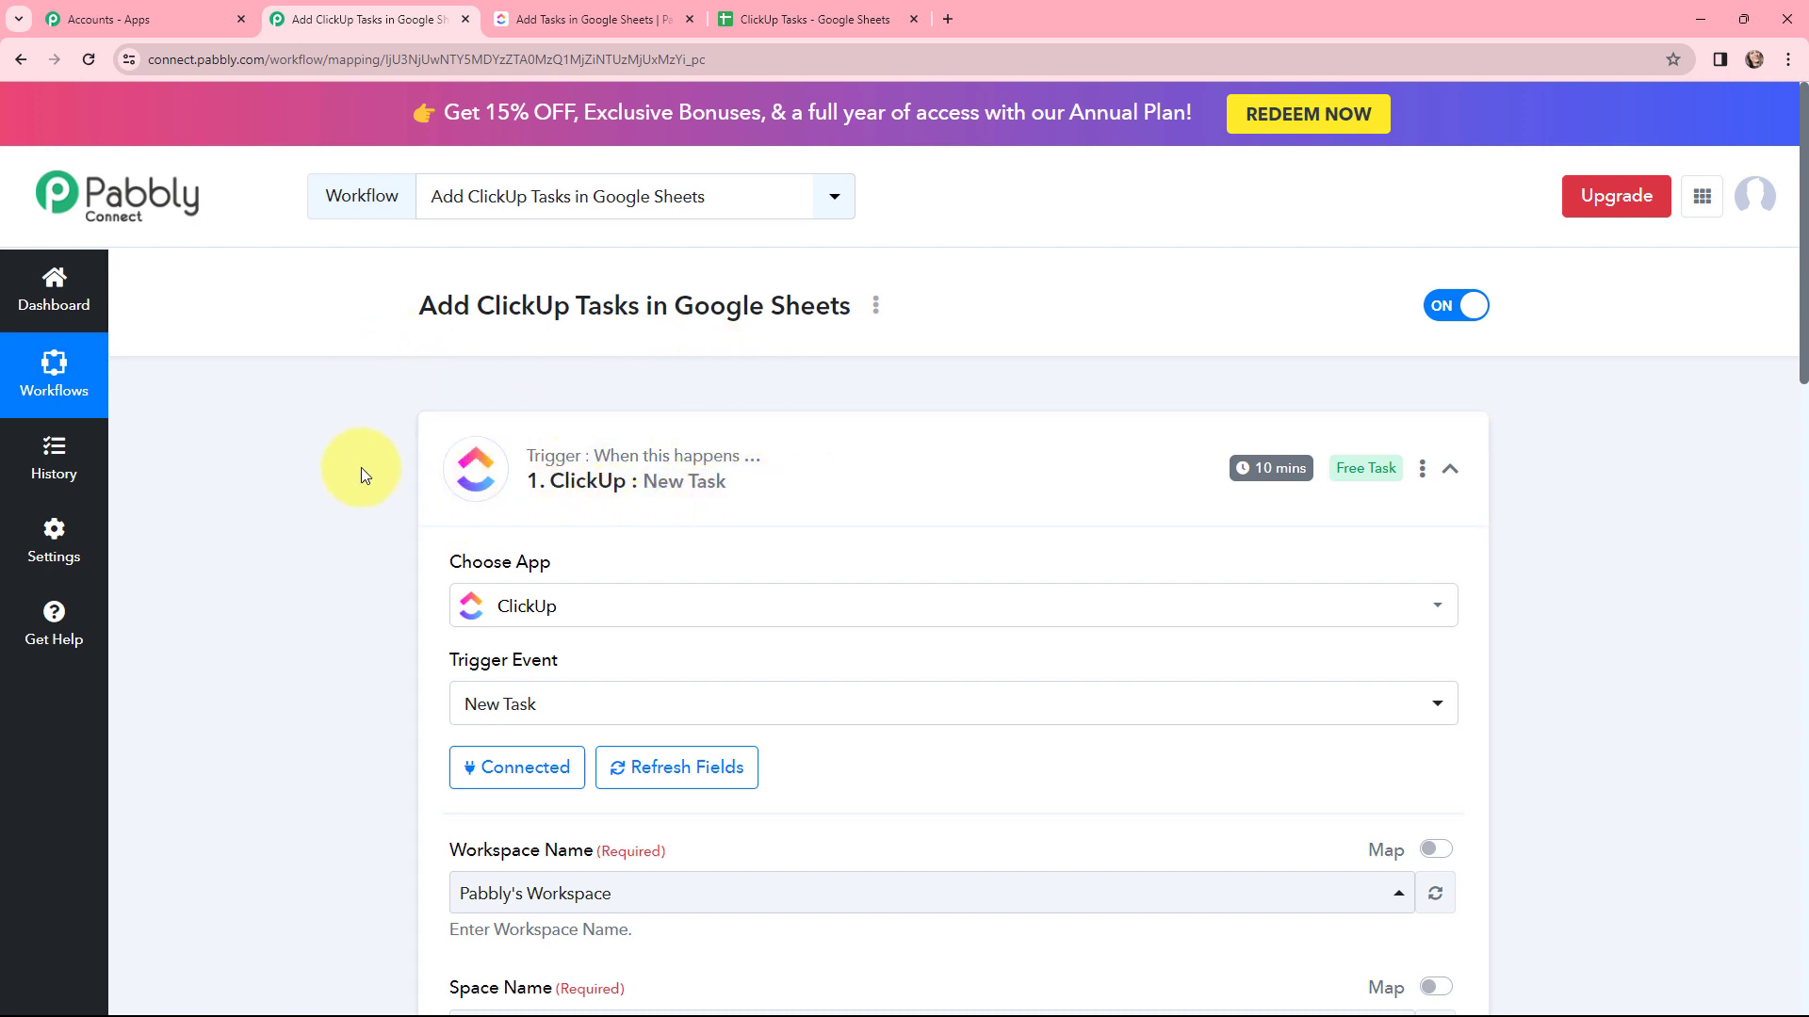
click(445, 437)
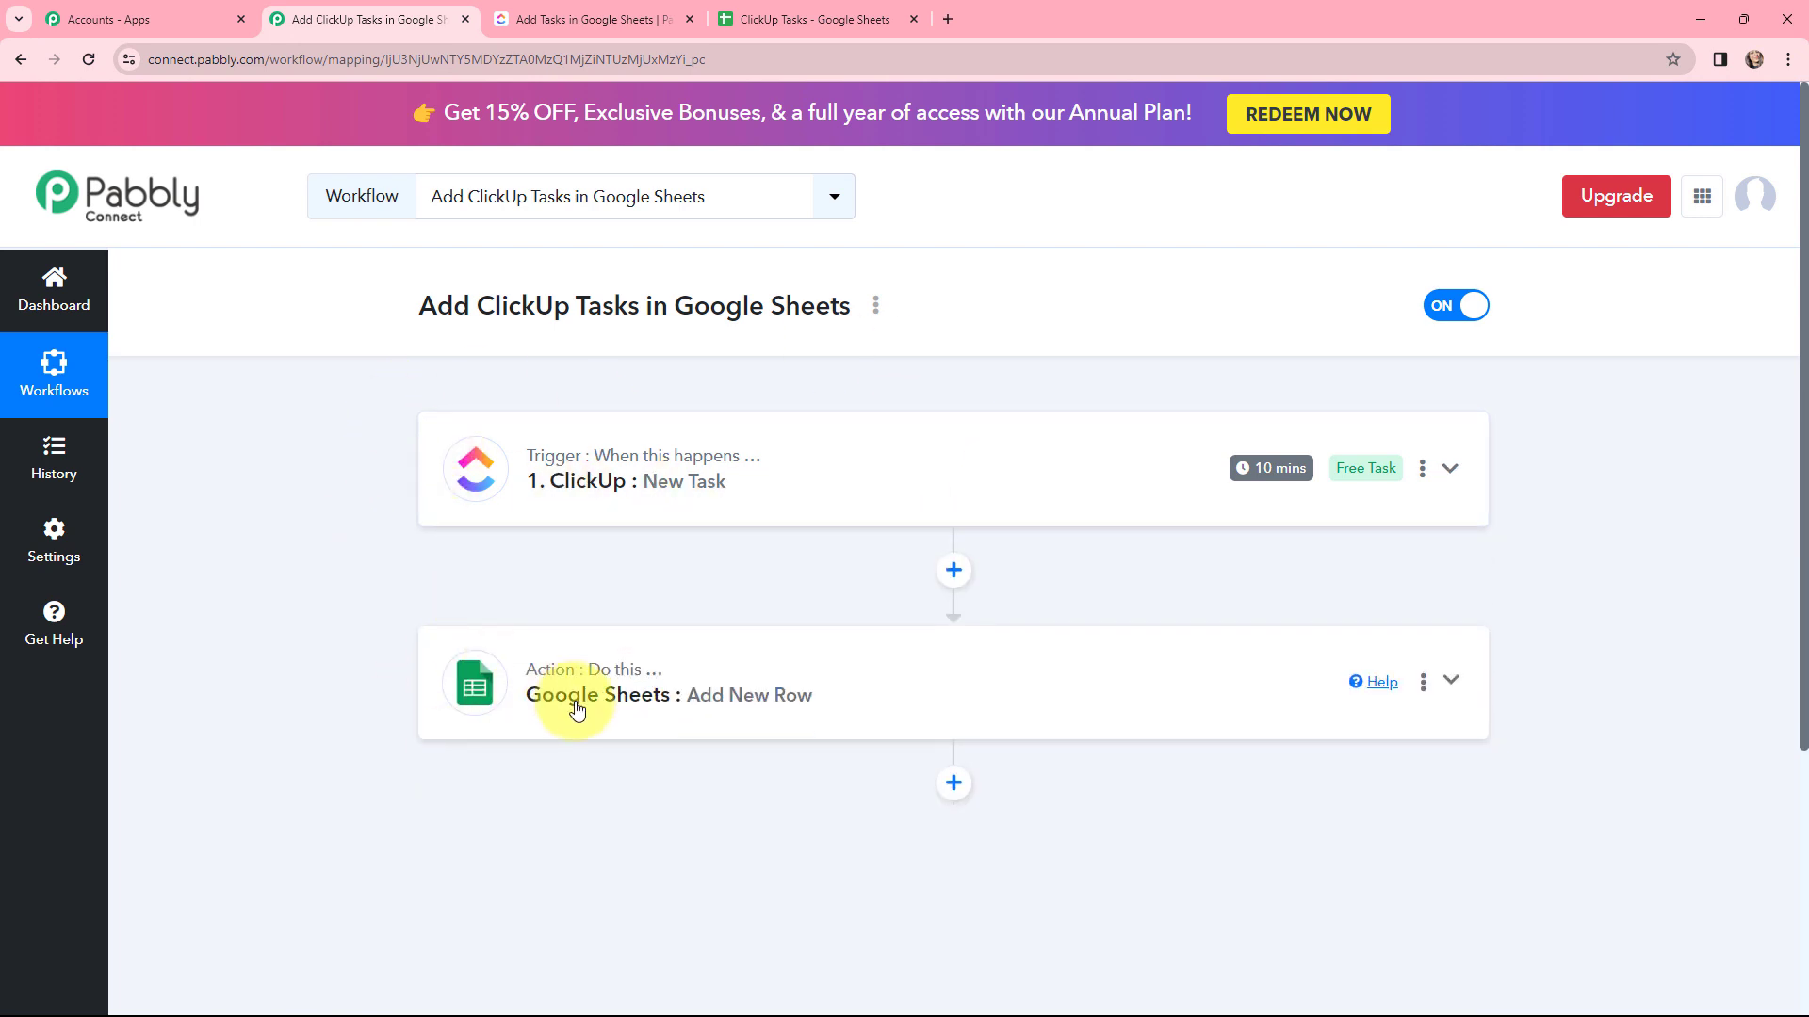
click(577, 710)
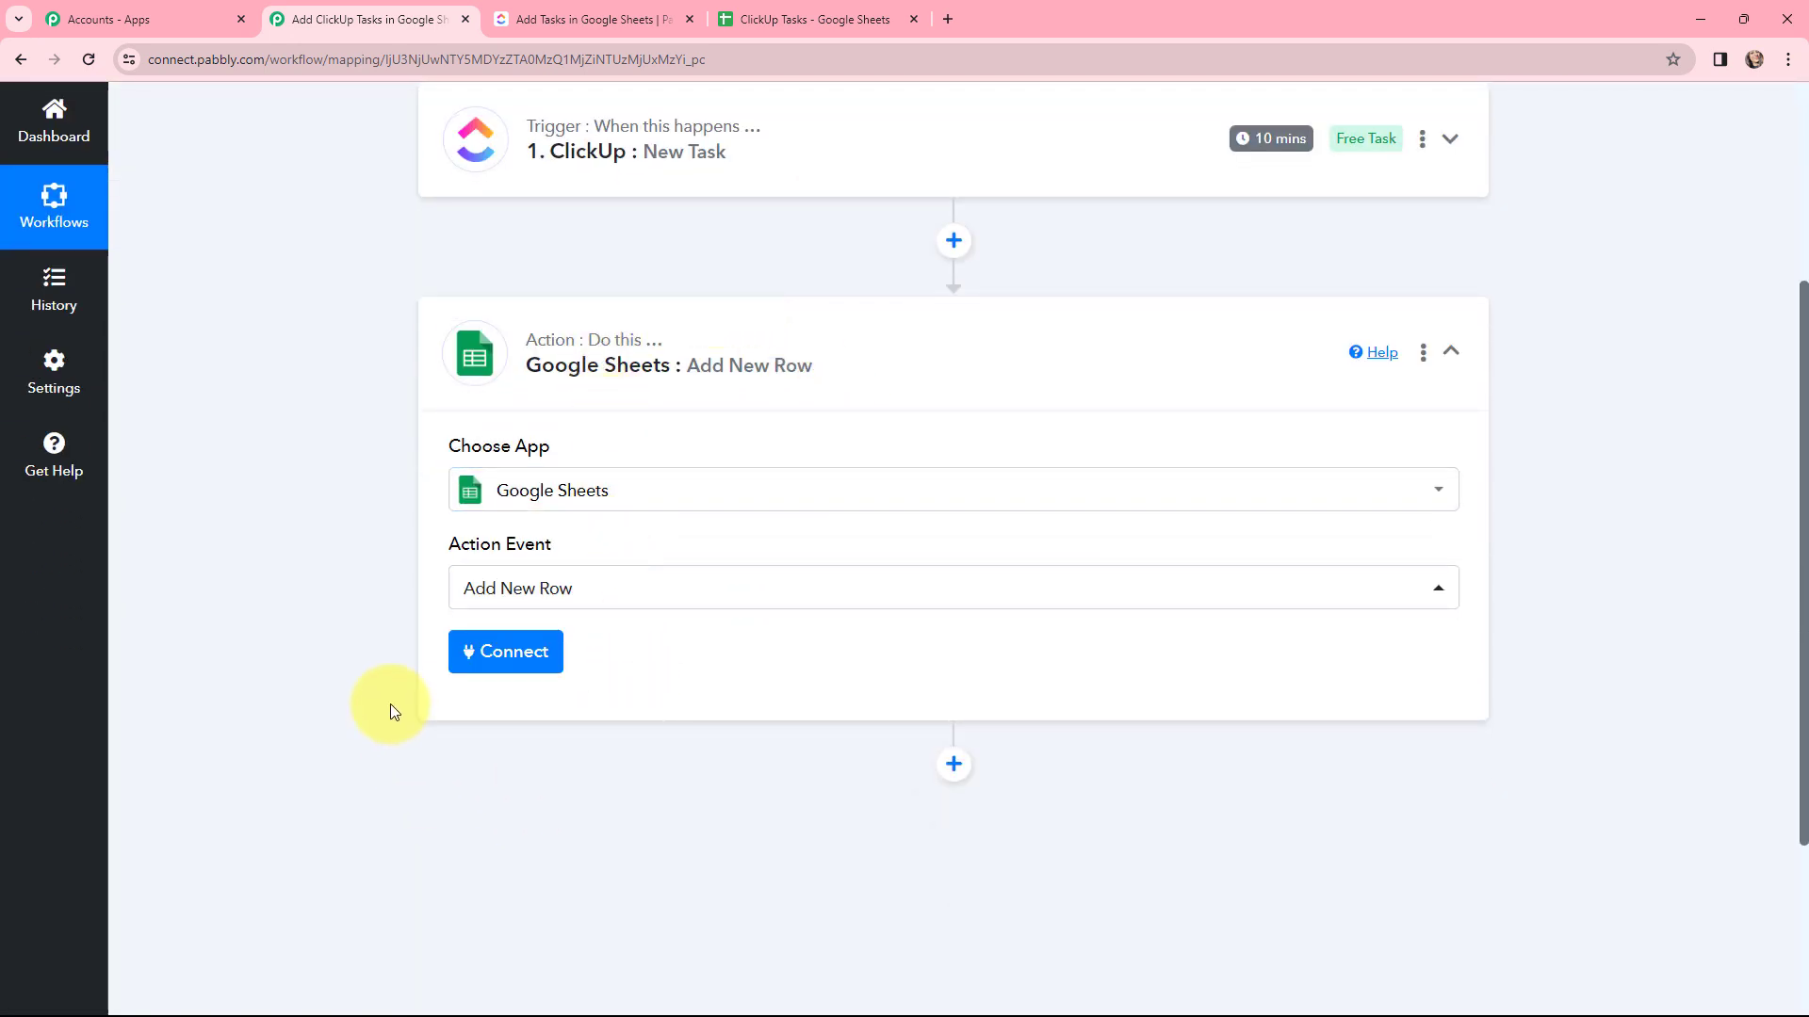
click(505, 650)
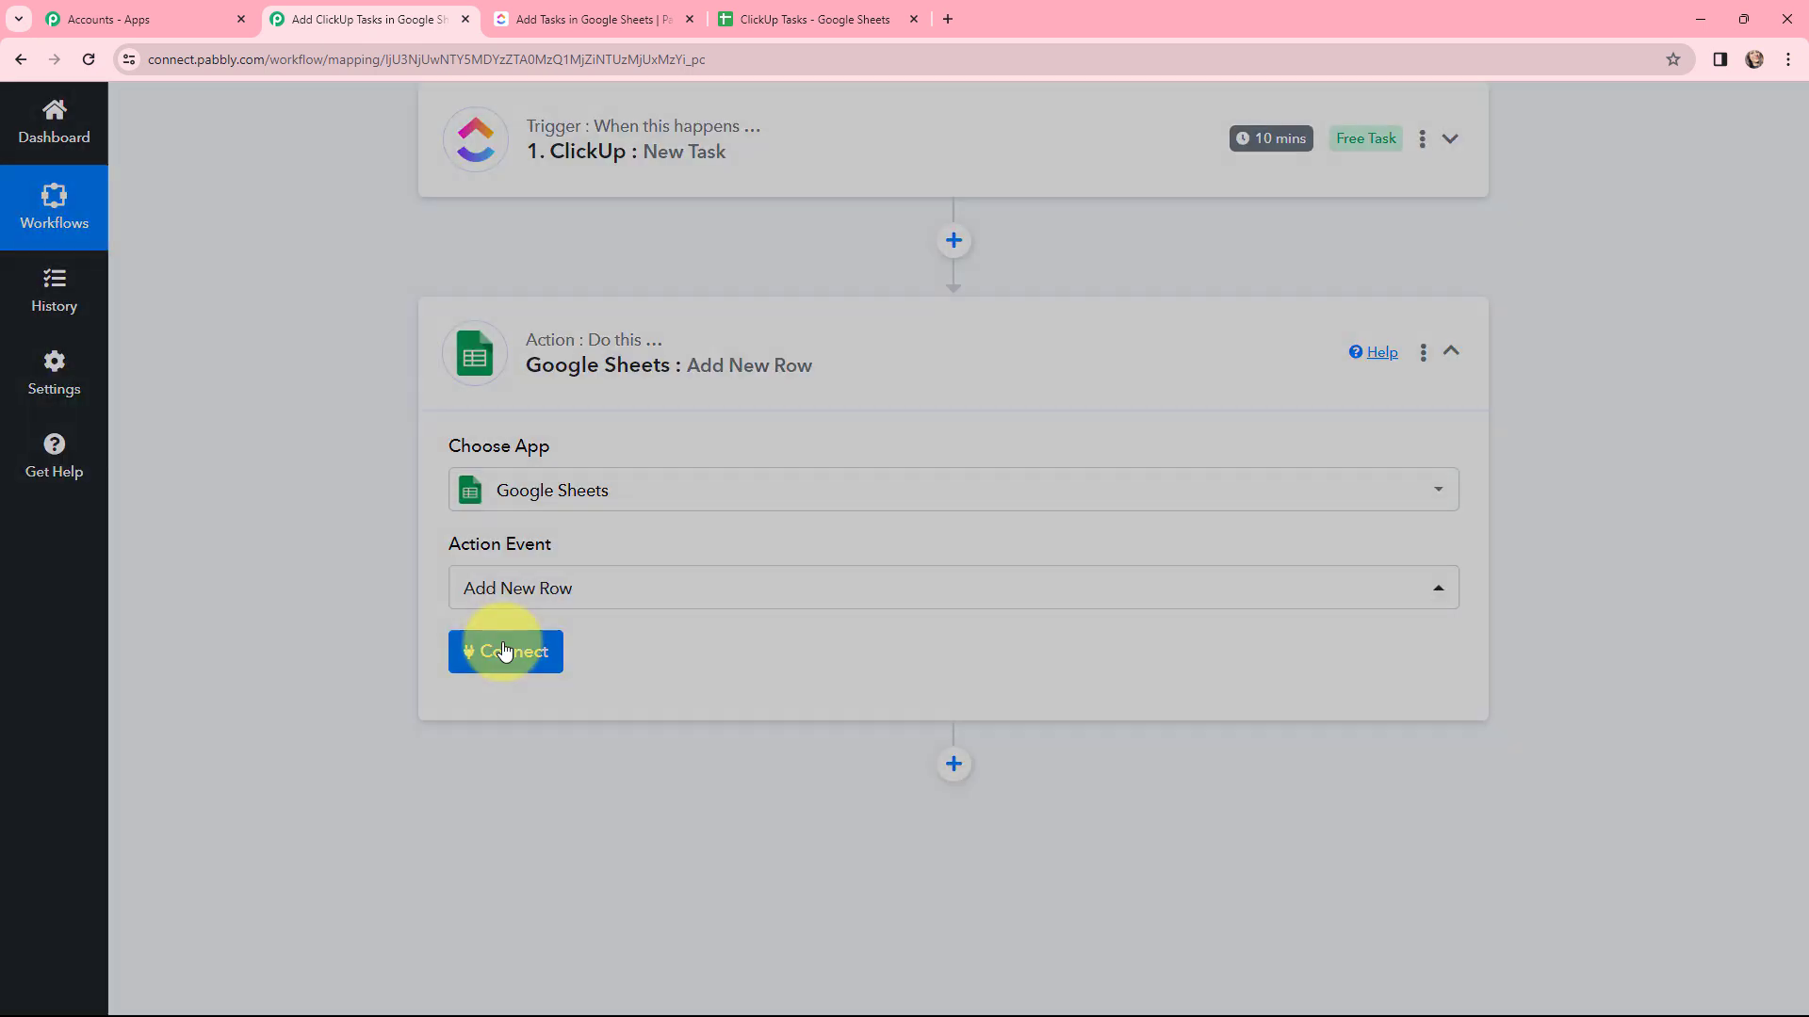
click(839, 320)
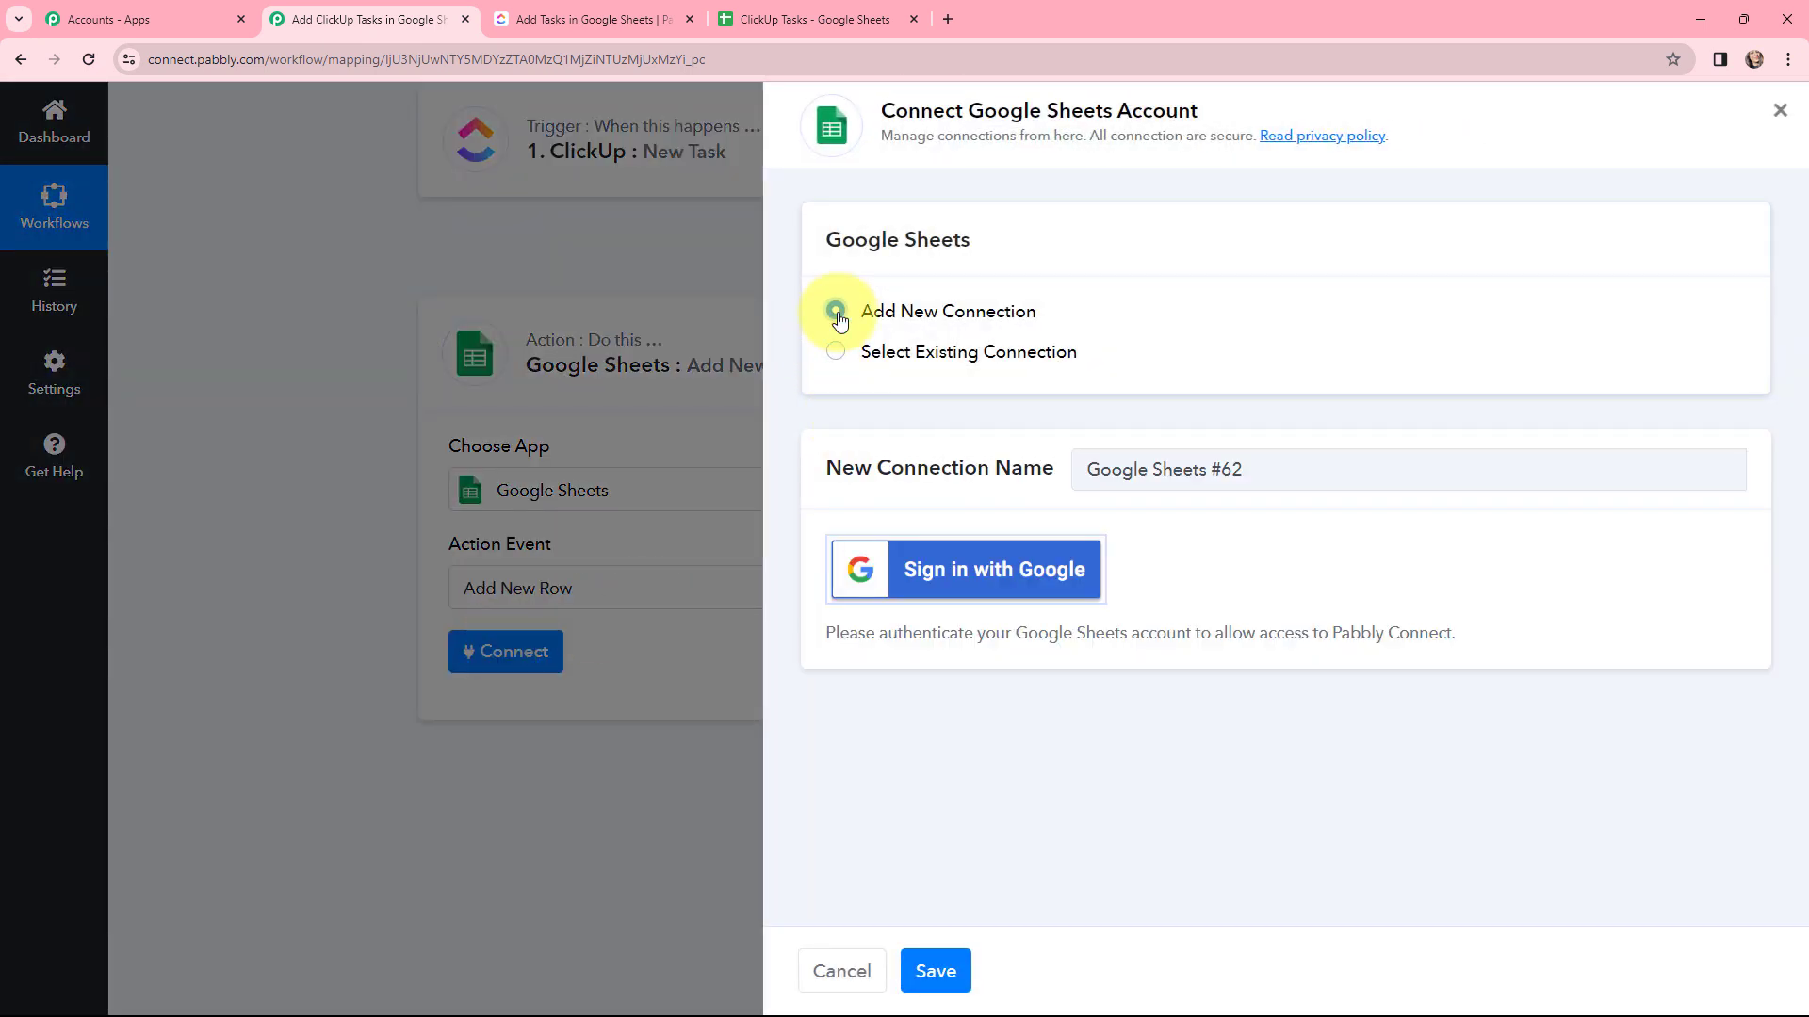
click(934, 570)
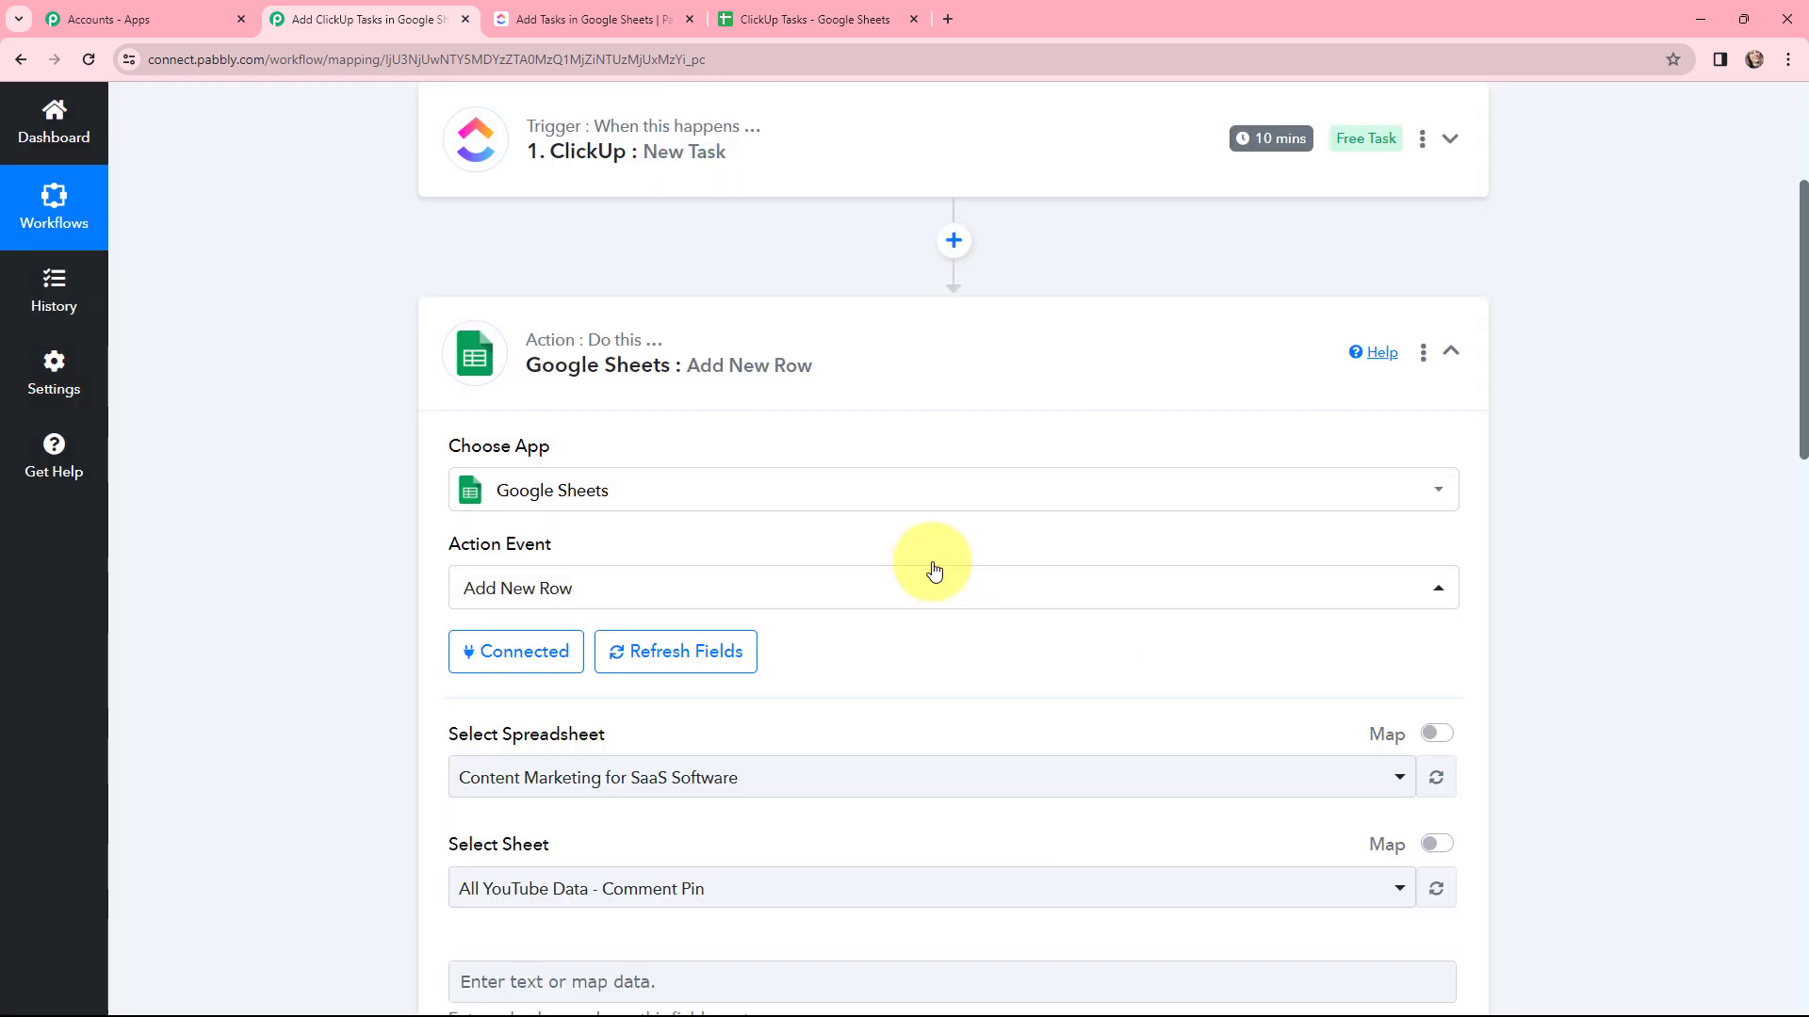
Step: Check the target spreadsheet's name and choose ClickUp Tasks as the spreadsheet for the Google Sheets action
scroll(934, 570, down, 1)
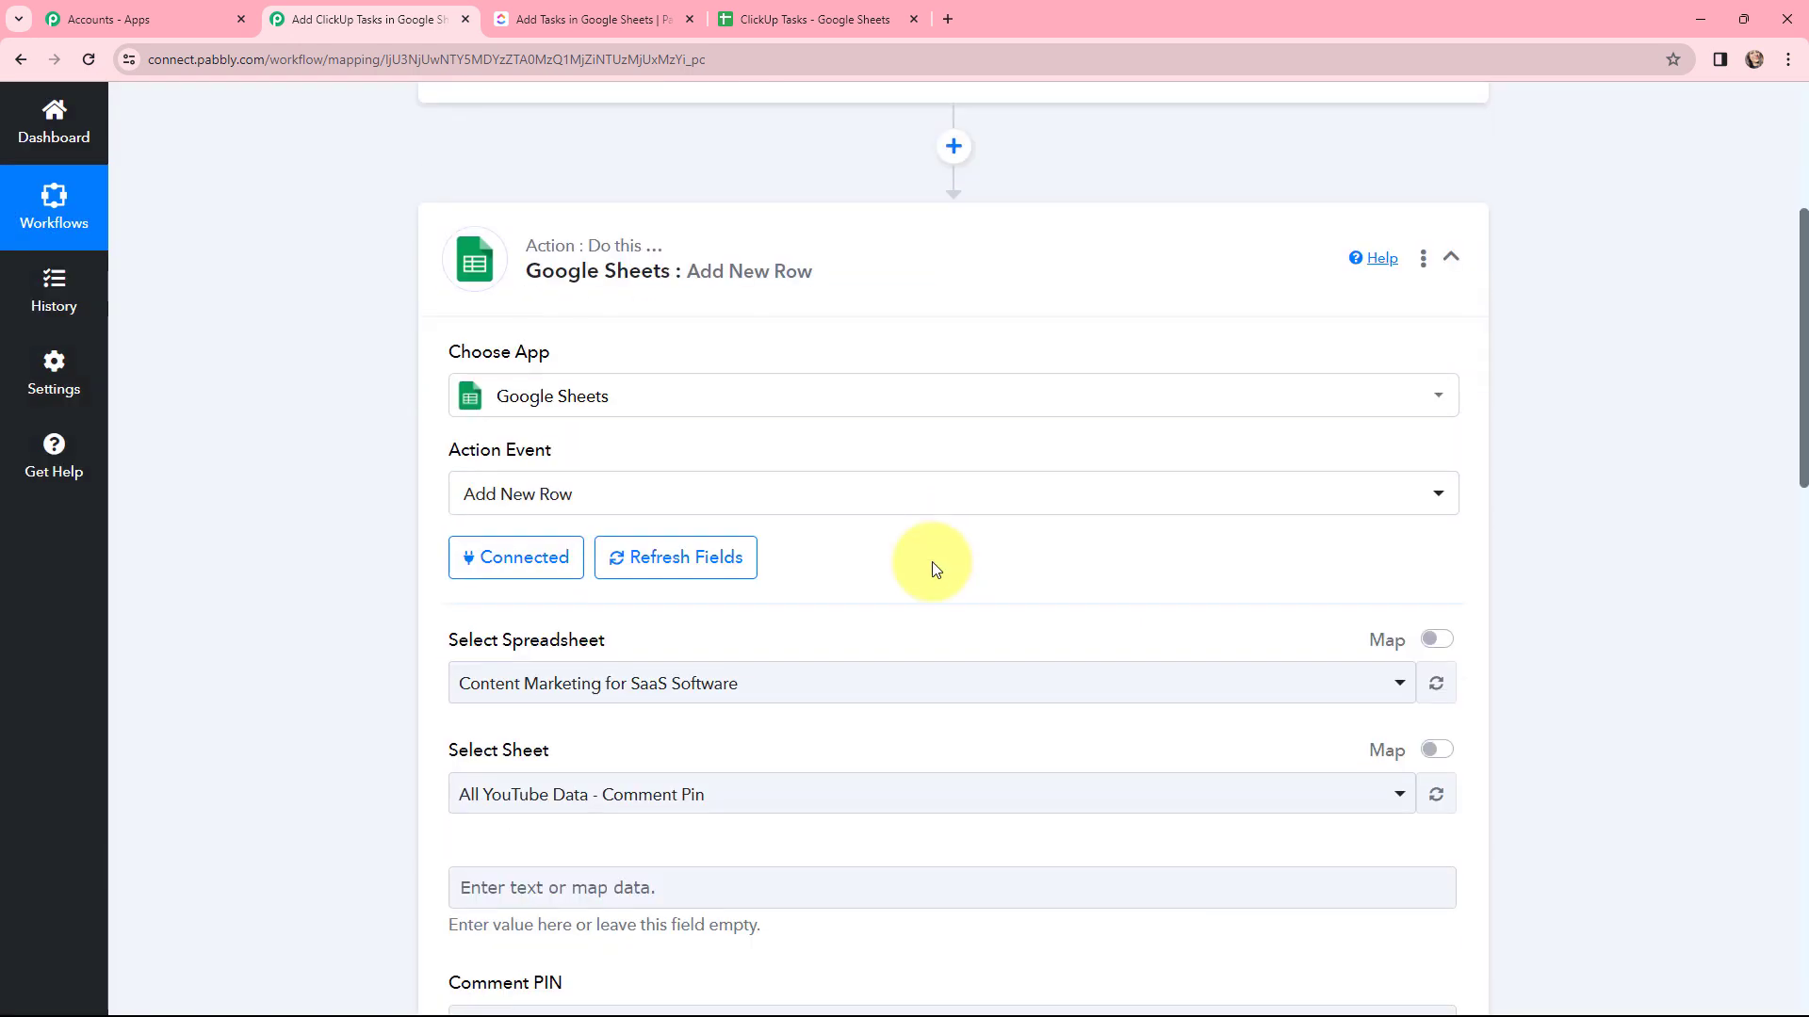
scroll(936, 568, down, 1)
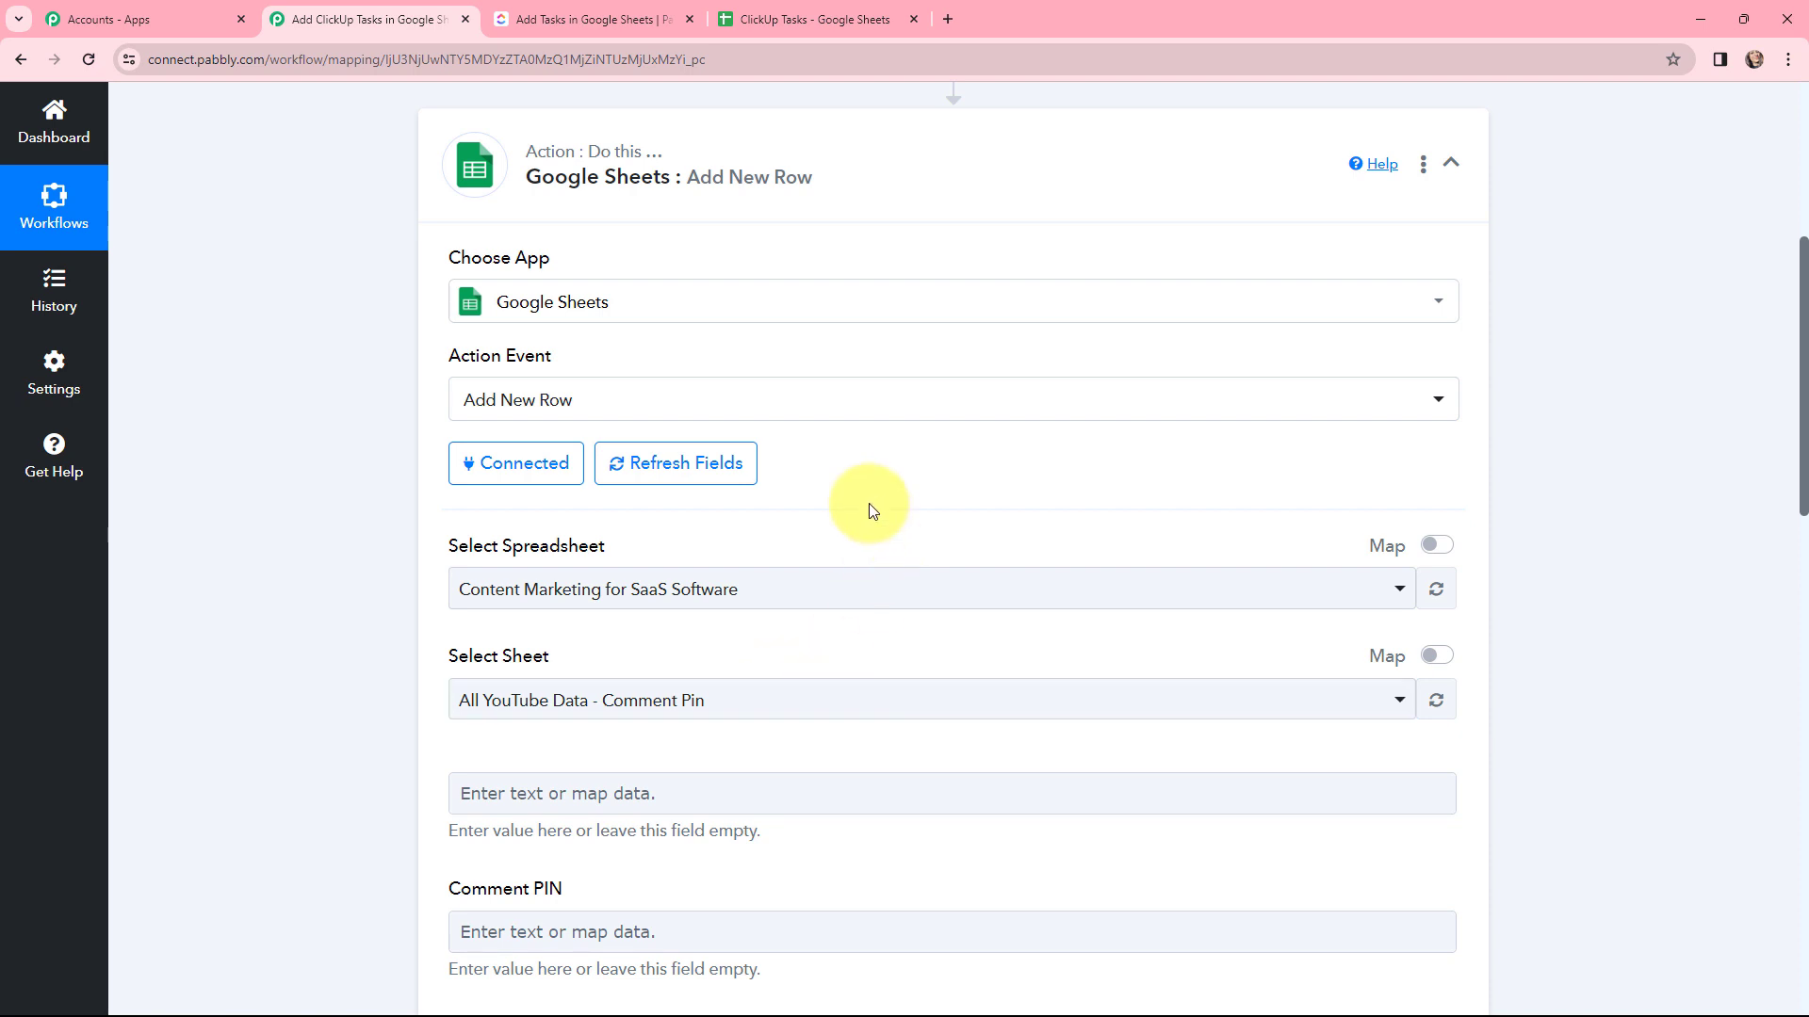
click(792, 19)
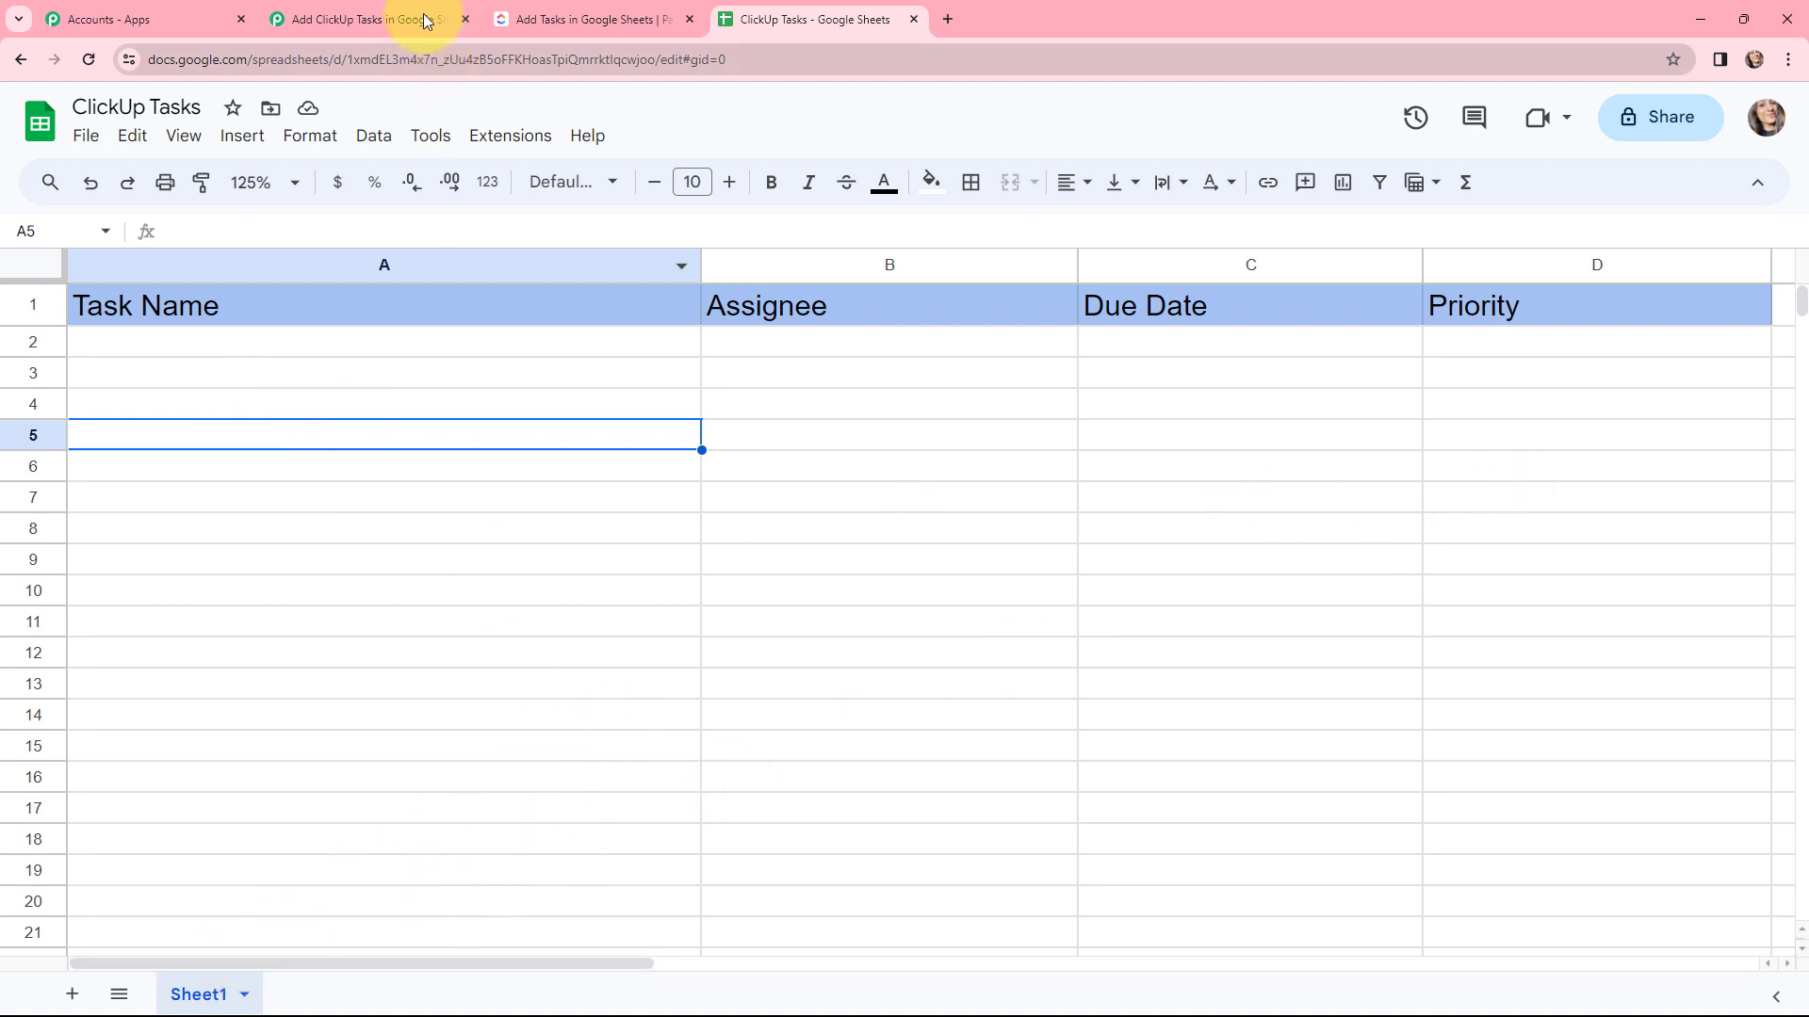
click(377, 19)
click(576, 599)
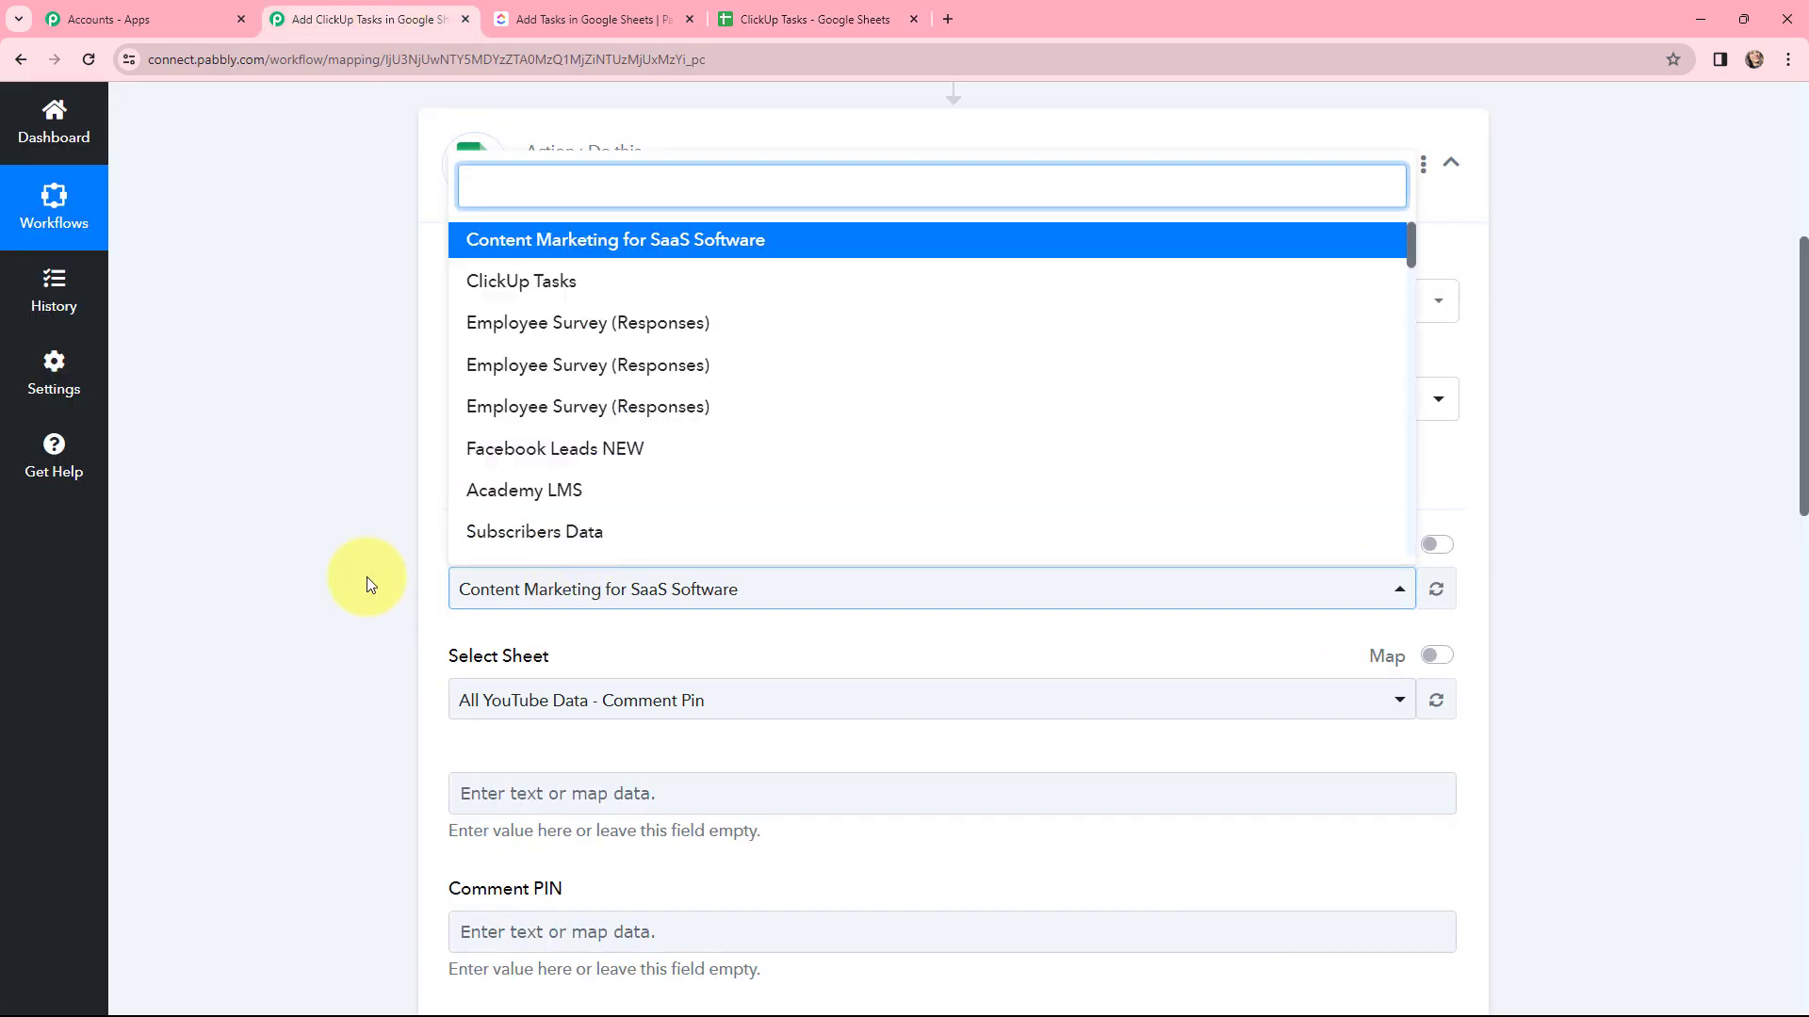
click(511, 281)
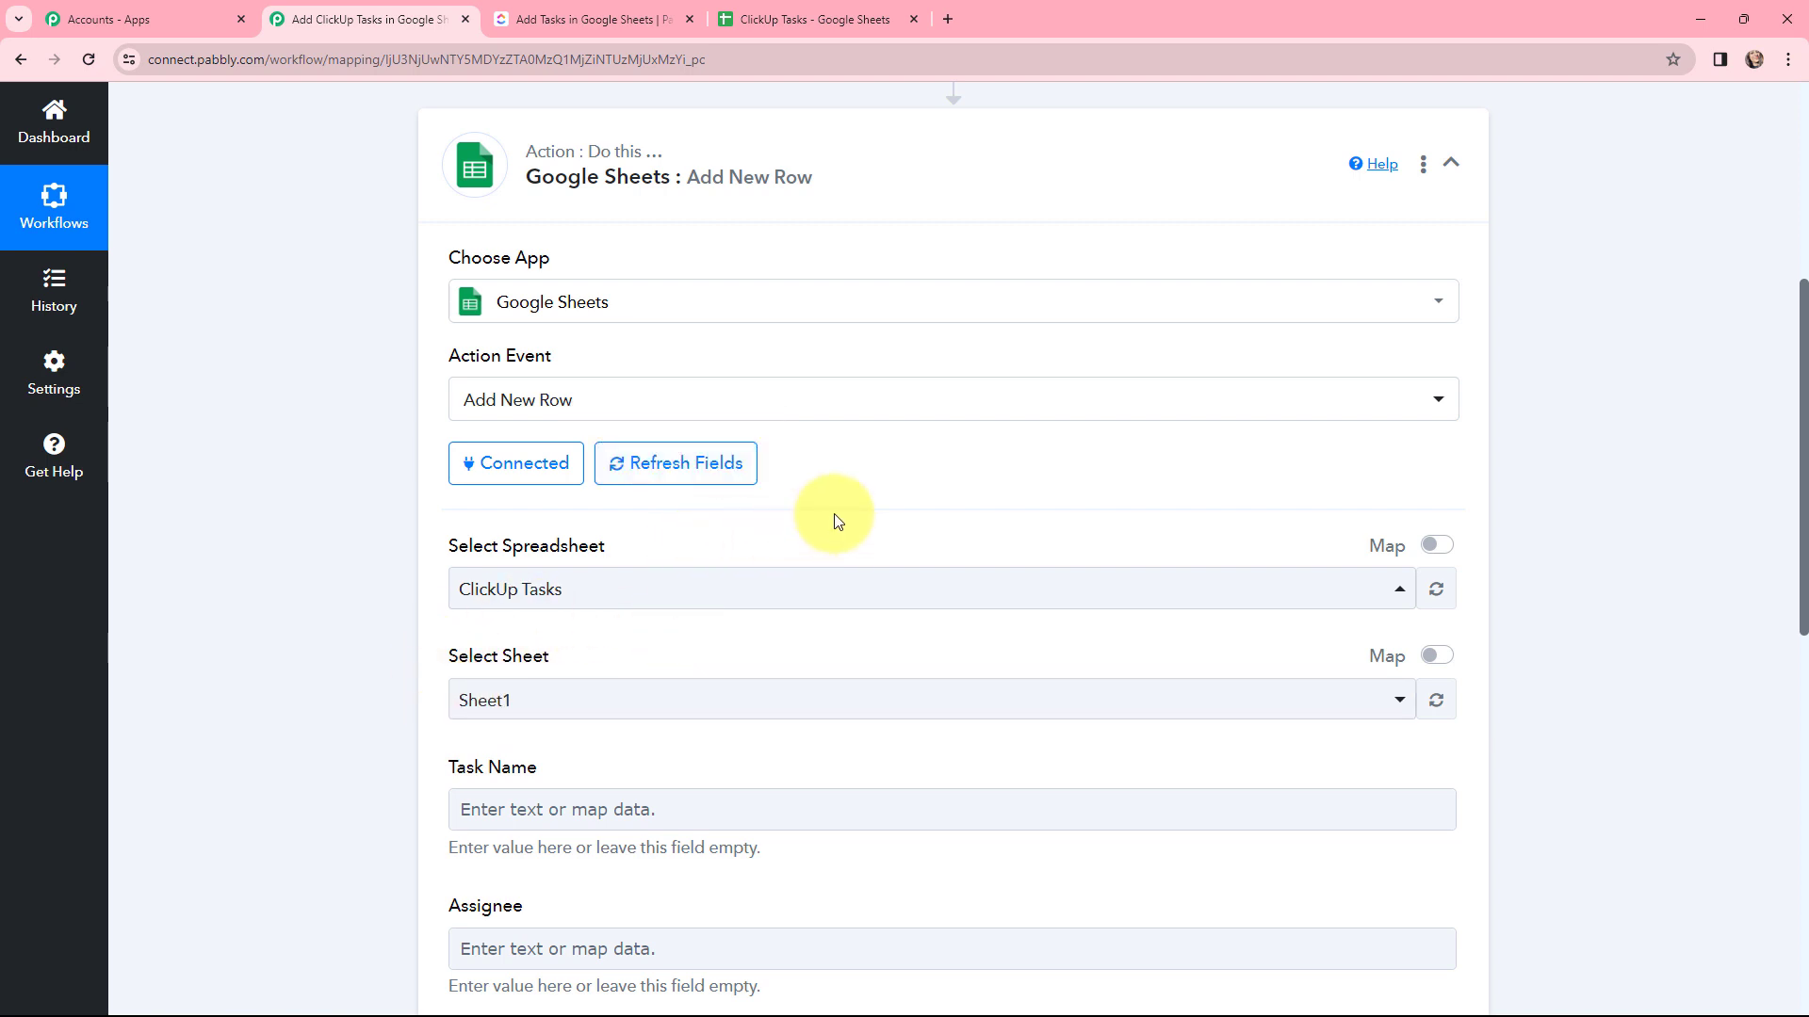
Step: Map the Task Name column to the Name value from the ClickUp New Task trigger
scroll(833, 518, down, 2)
scroll(836, 520, down, 2)
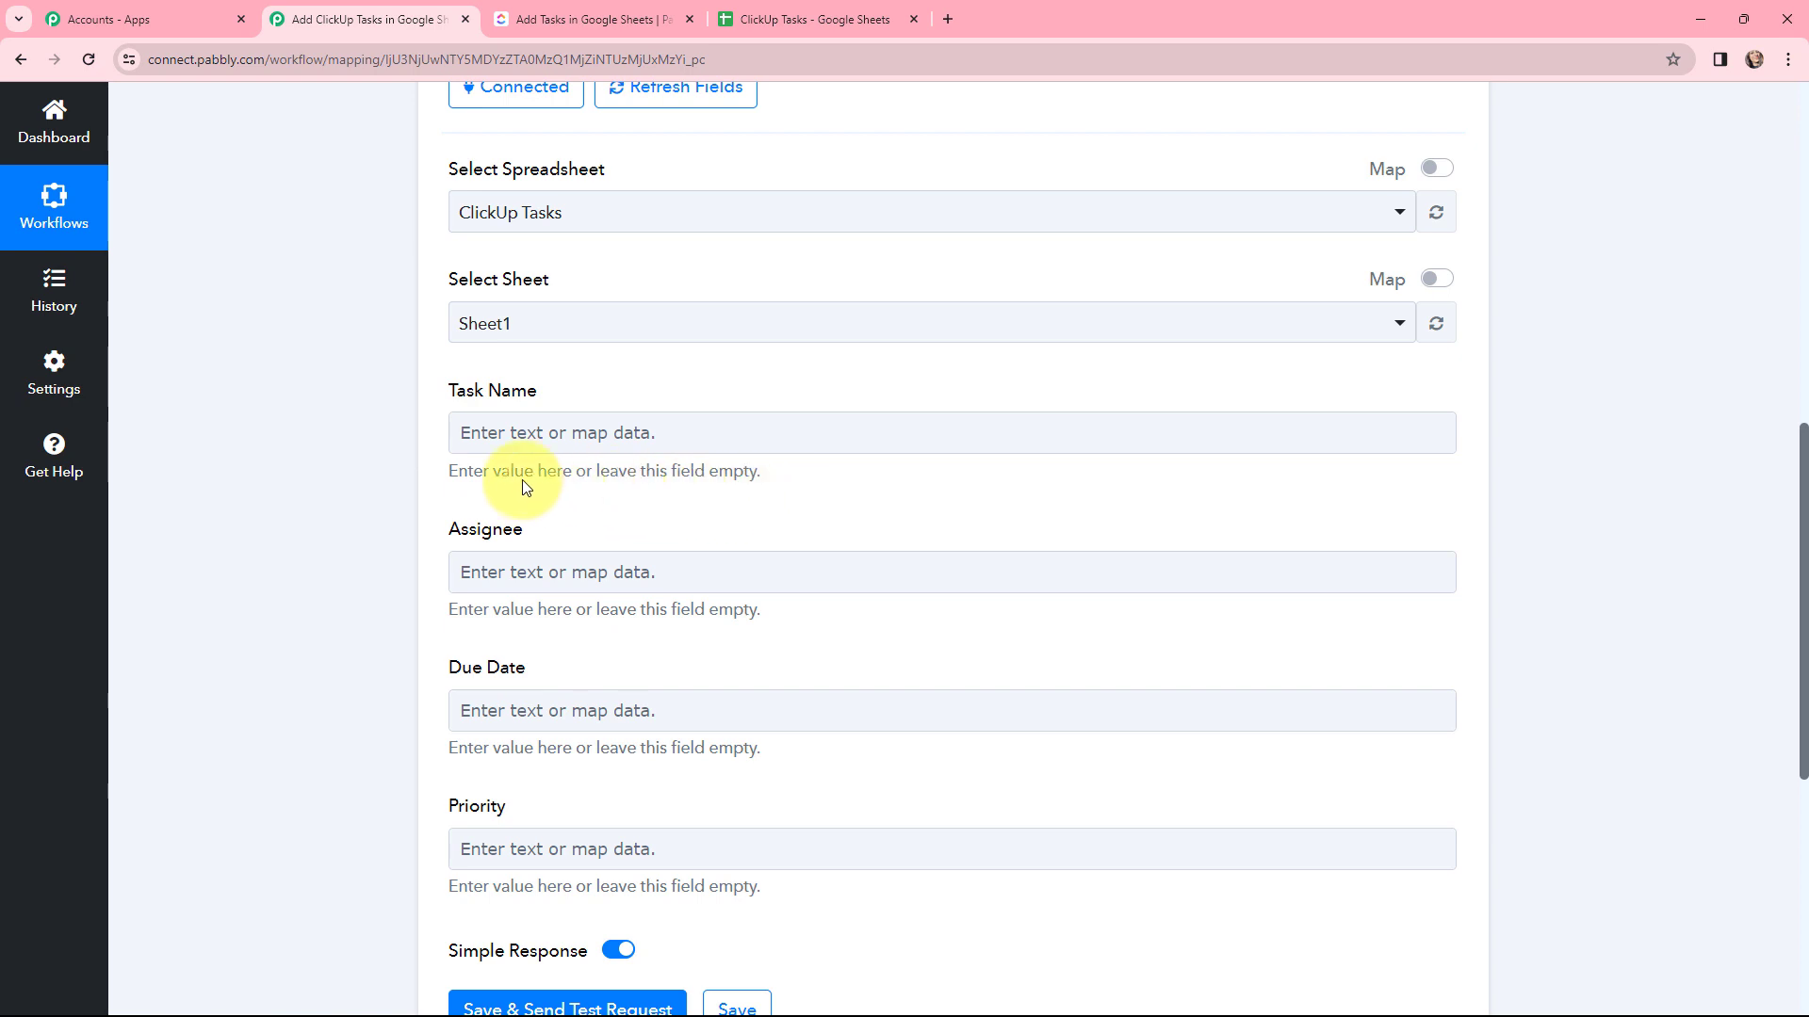
click(584, 421)
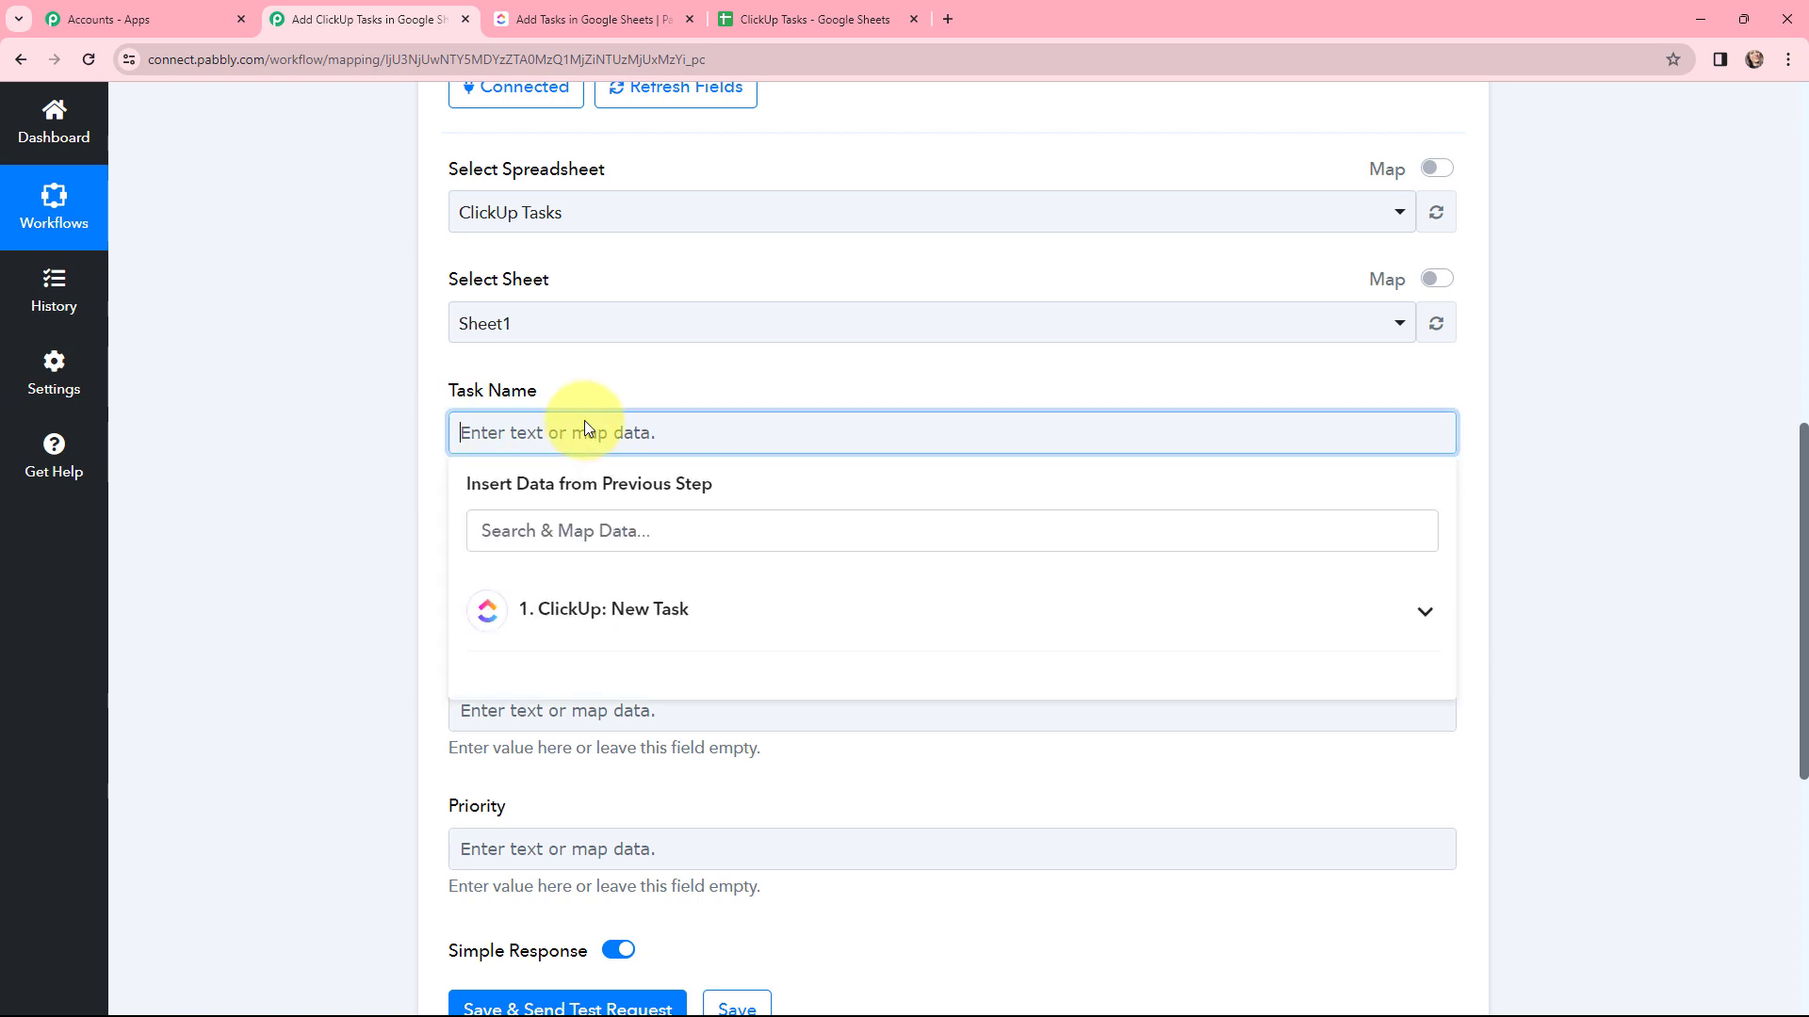
click(568, 607)
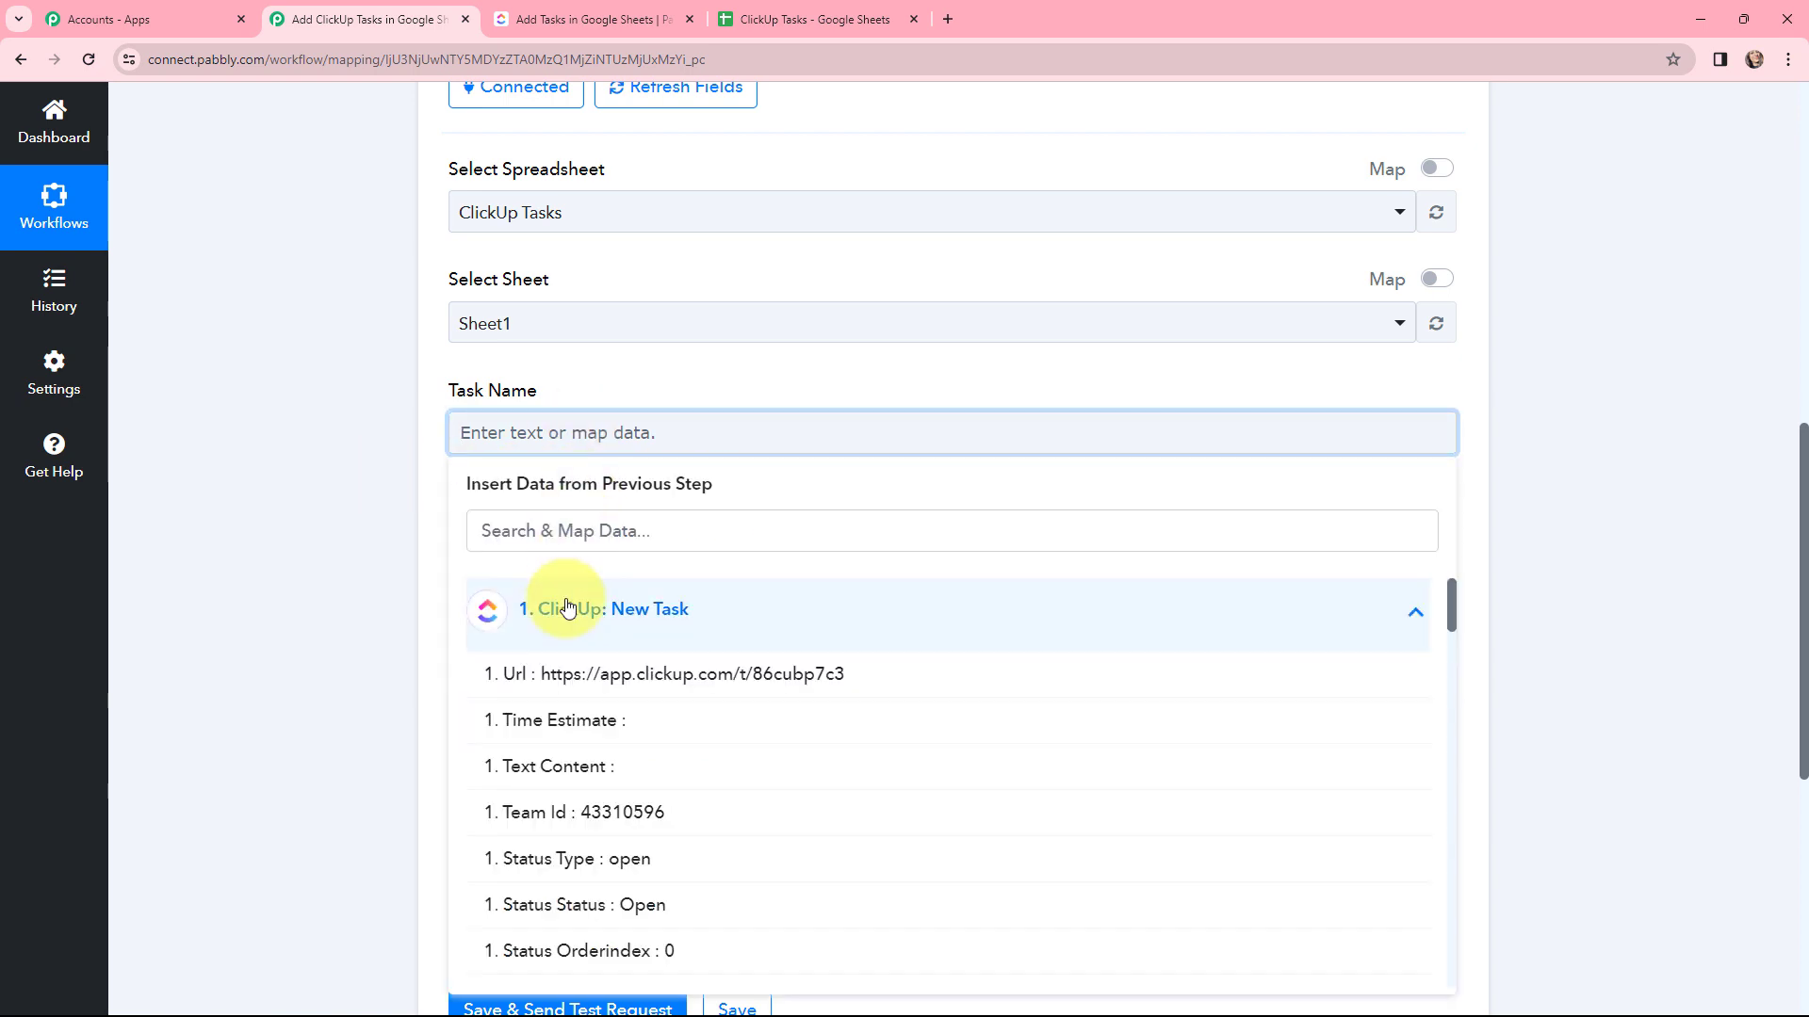
click(644, 530)
text(cre)
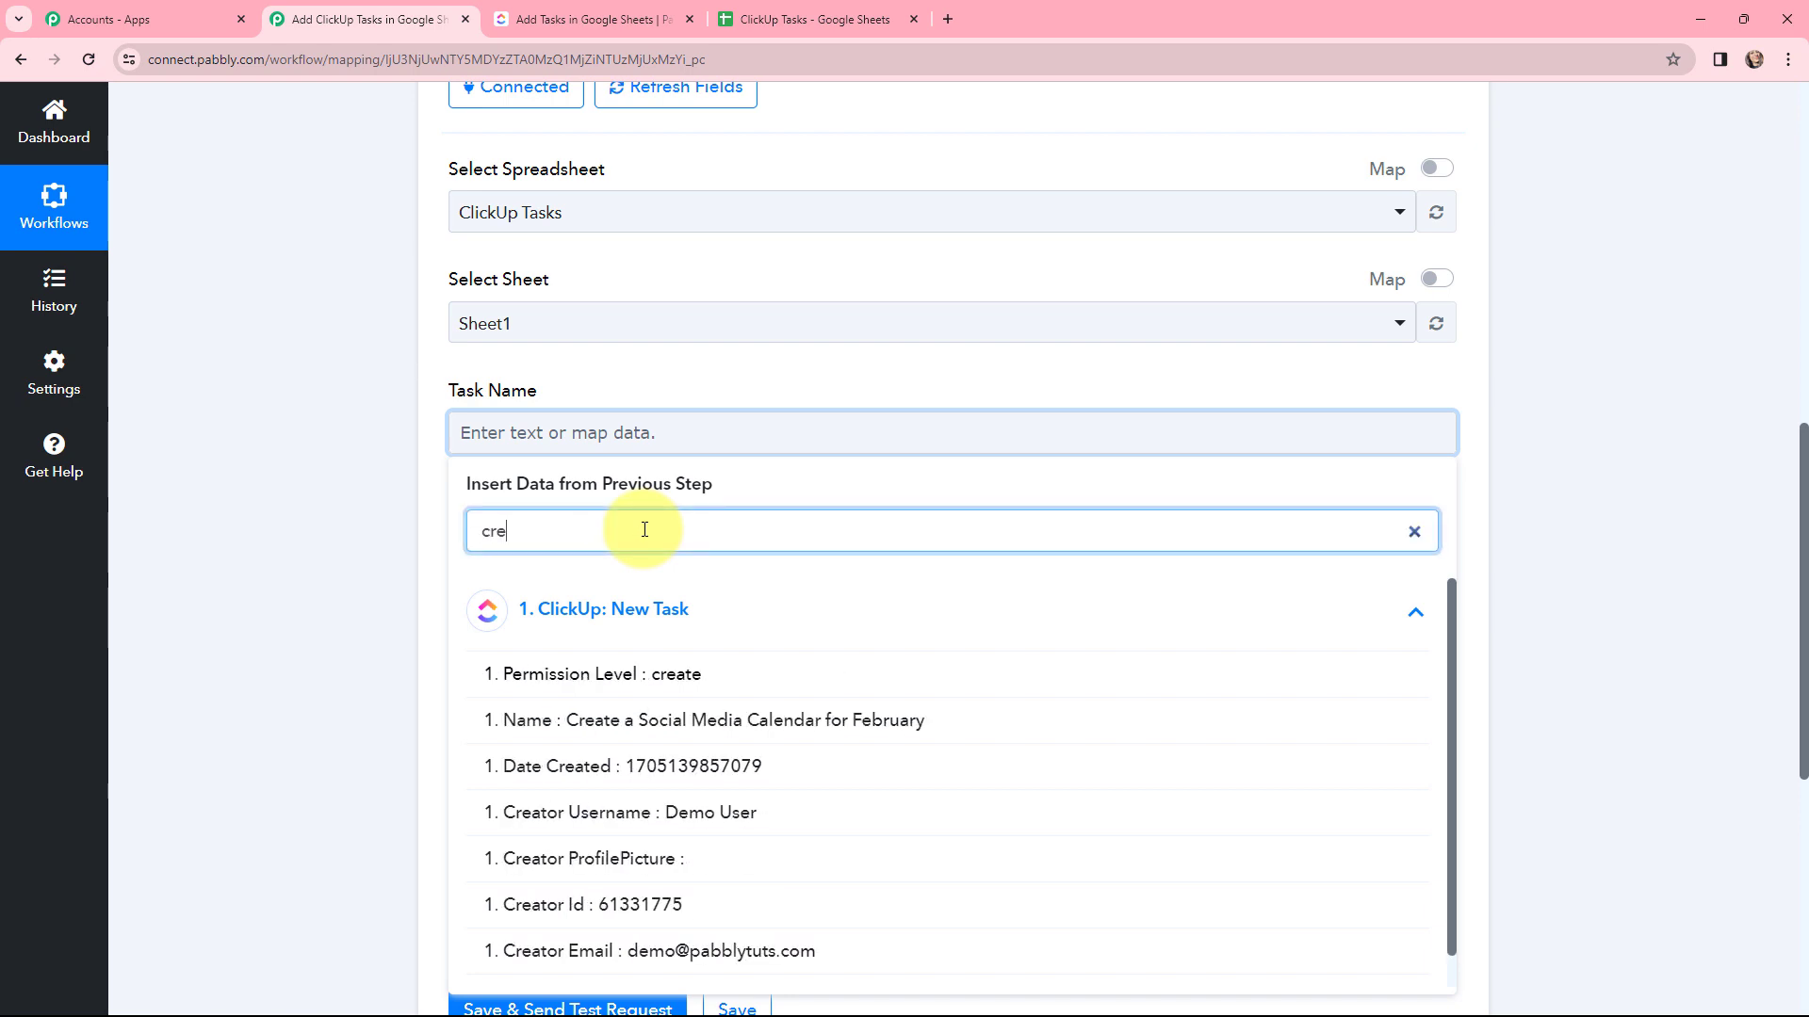
click(664, 719)
click(393, 435)
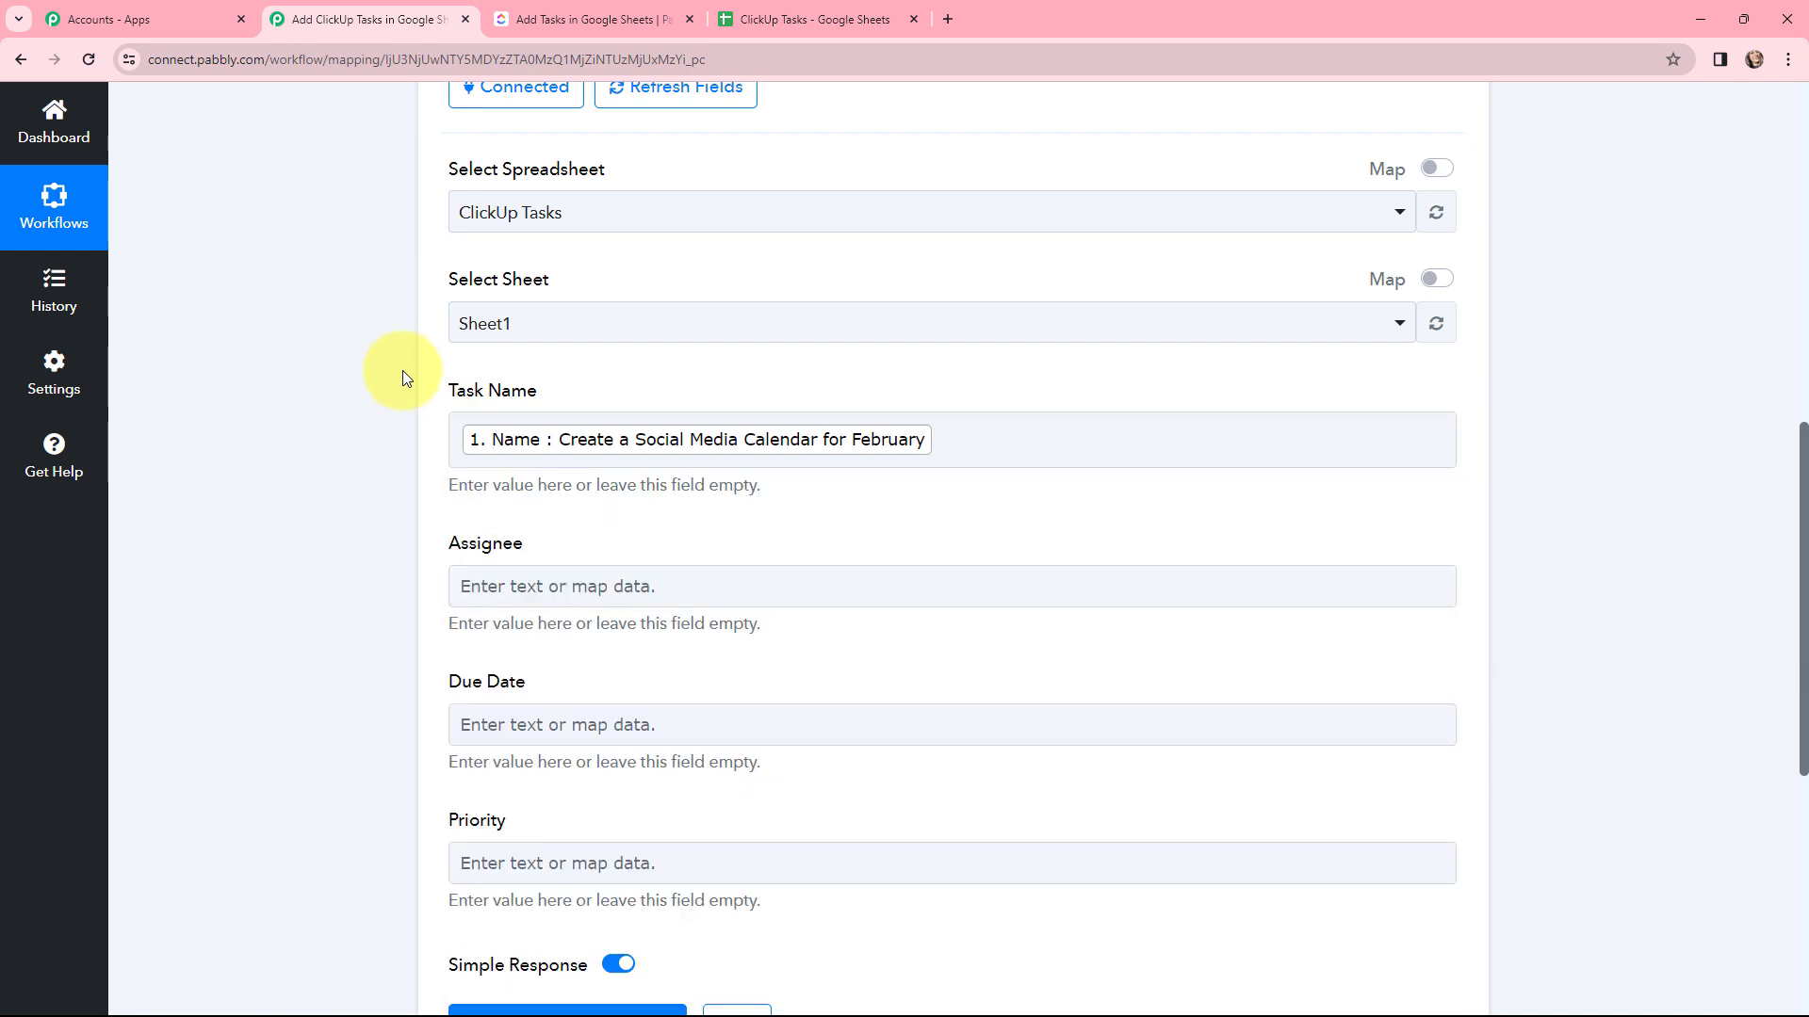
Step: Map the Assignee column to the Assignees 0 Username value from the ClickUp trigger
scroll(626, 489, down, 2)
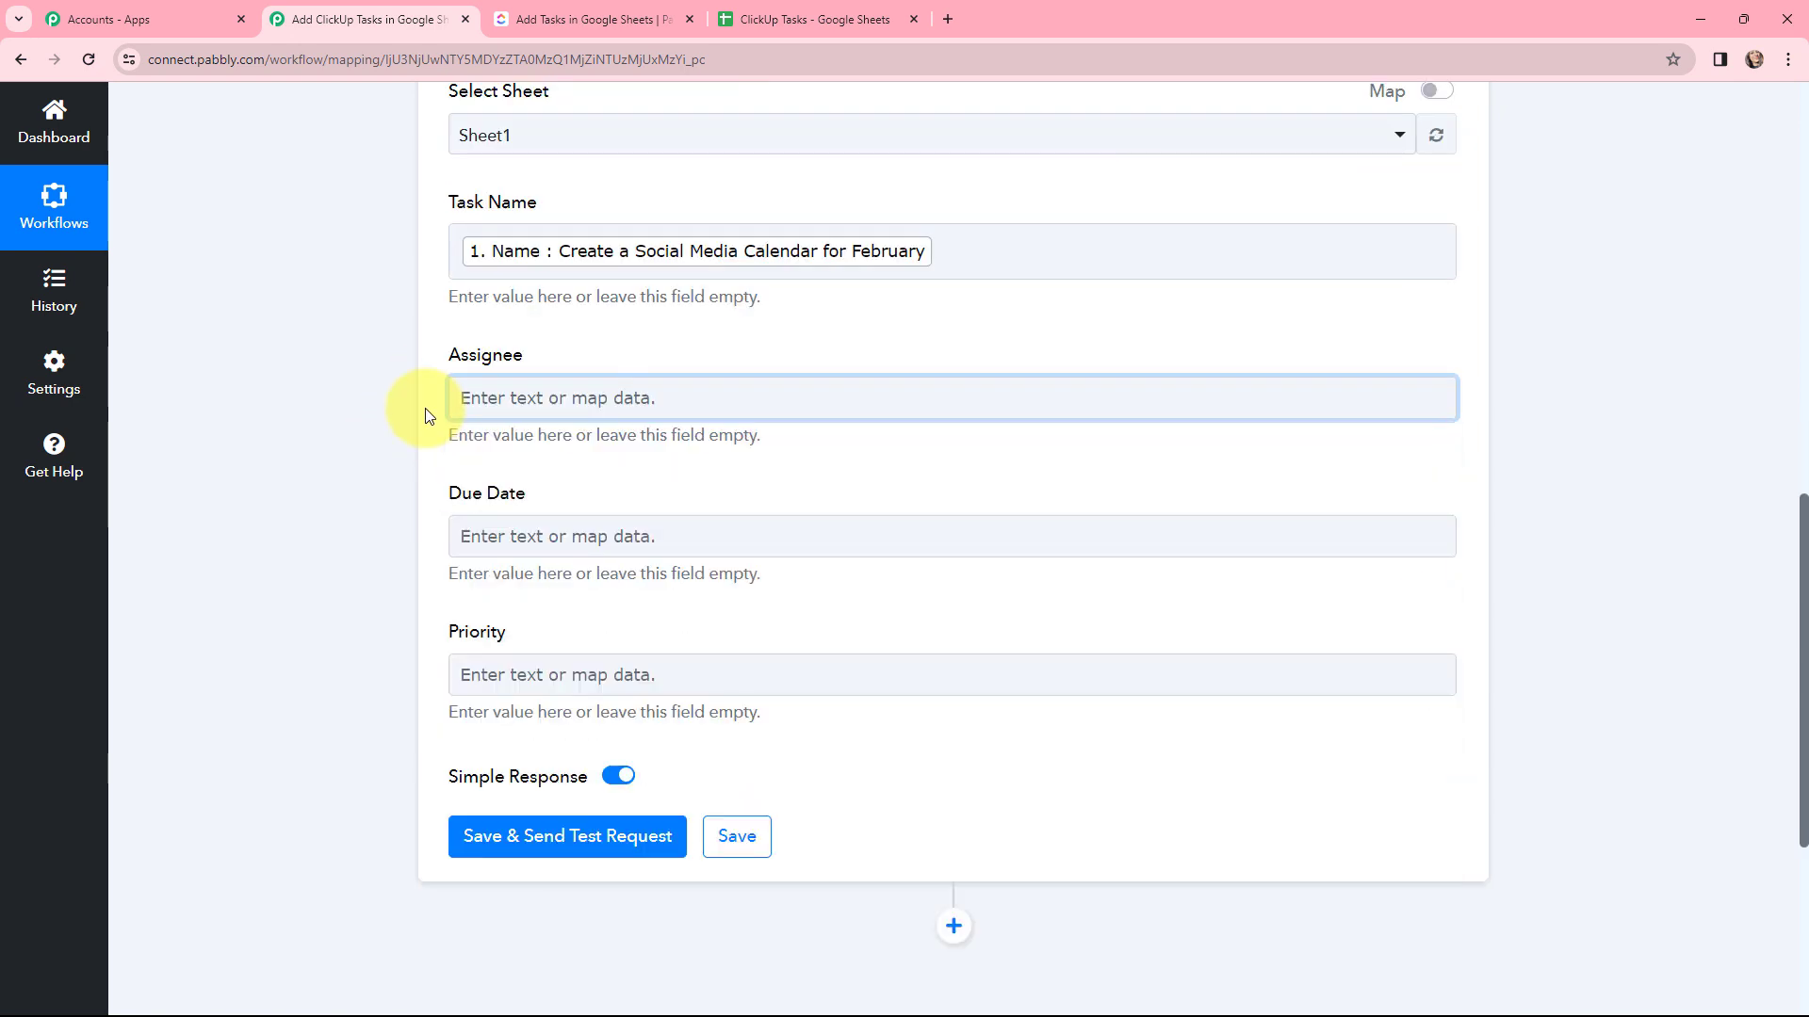
click(572, 396)
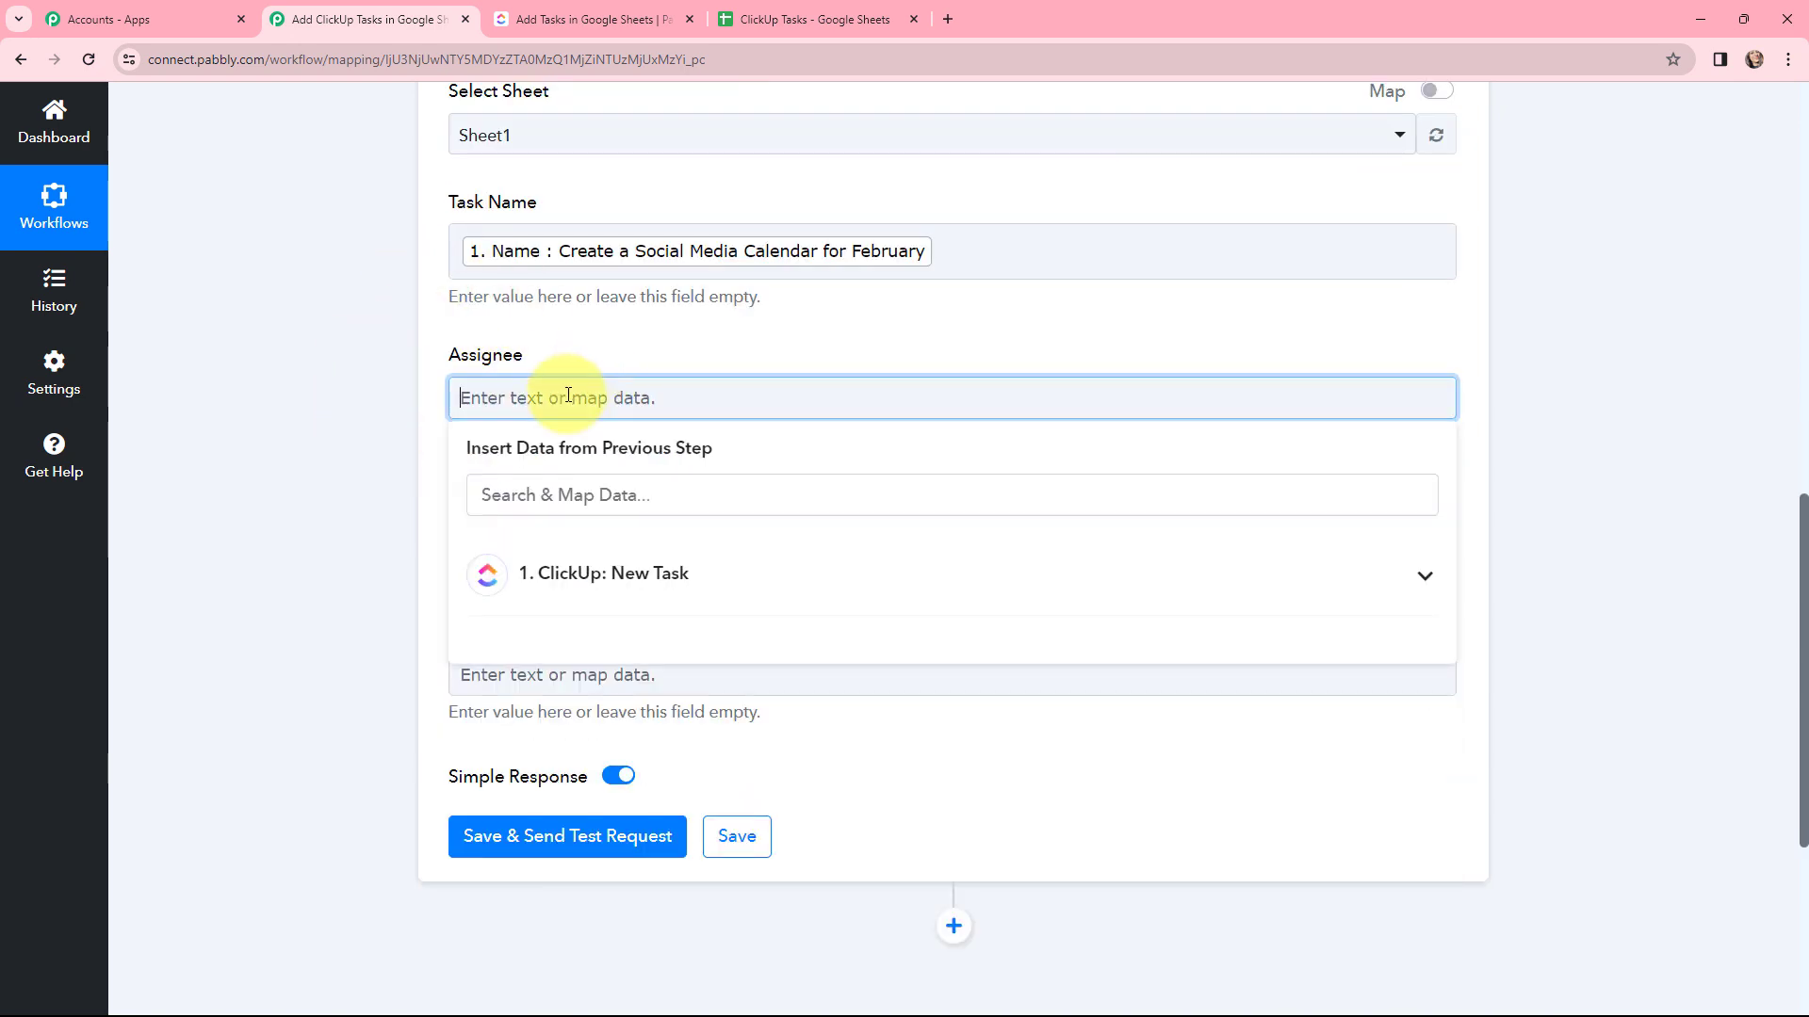
click(566, 573)
click(594, 497)
text(tut)
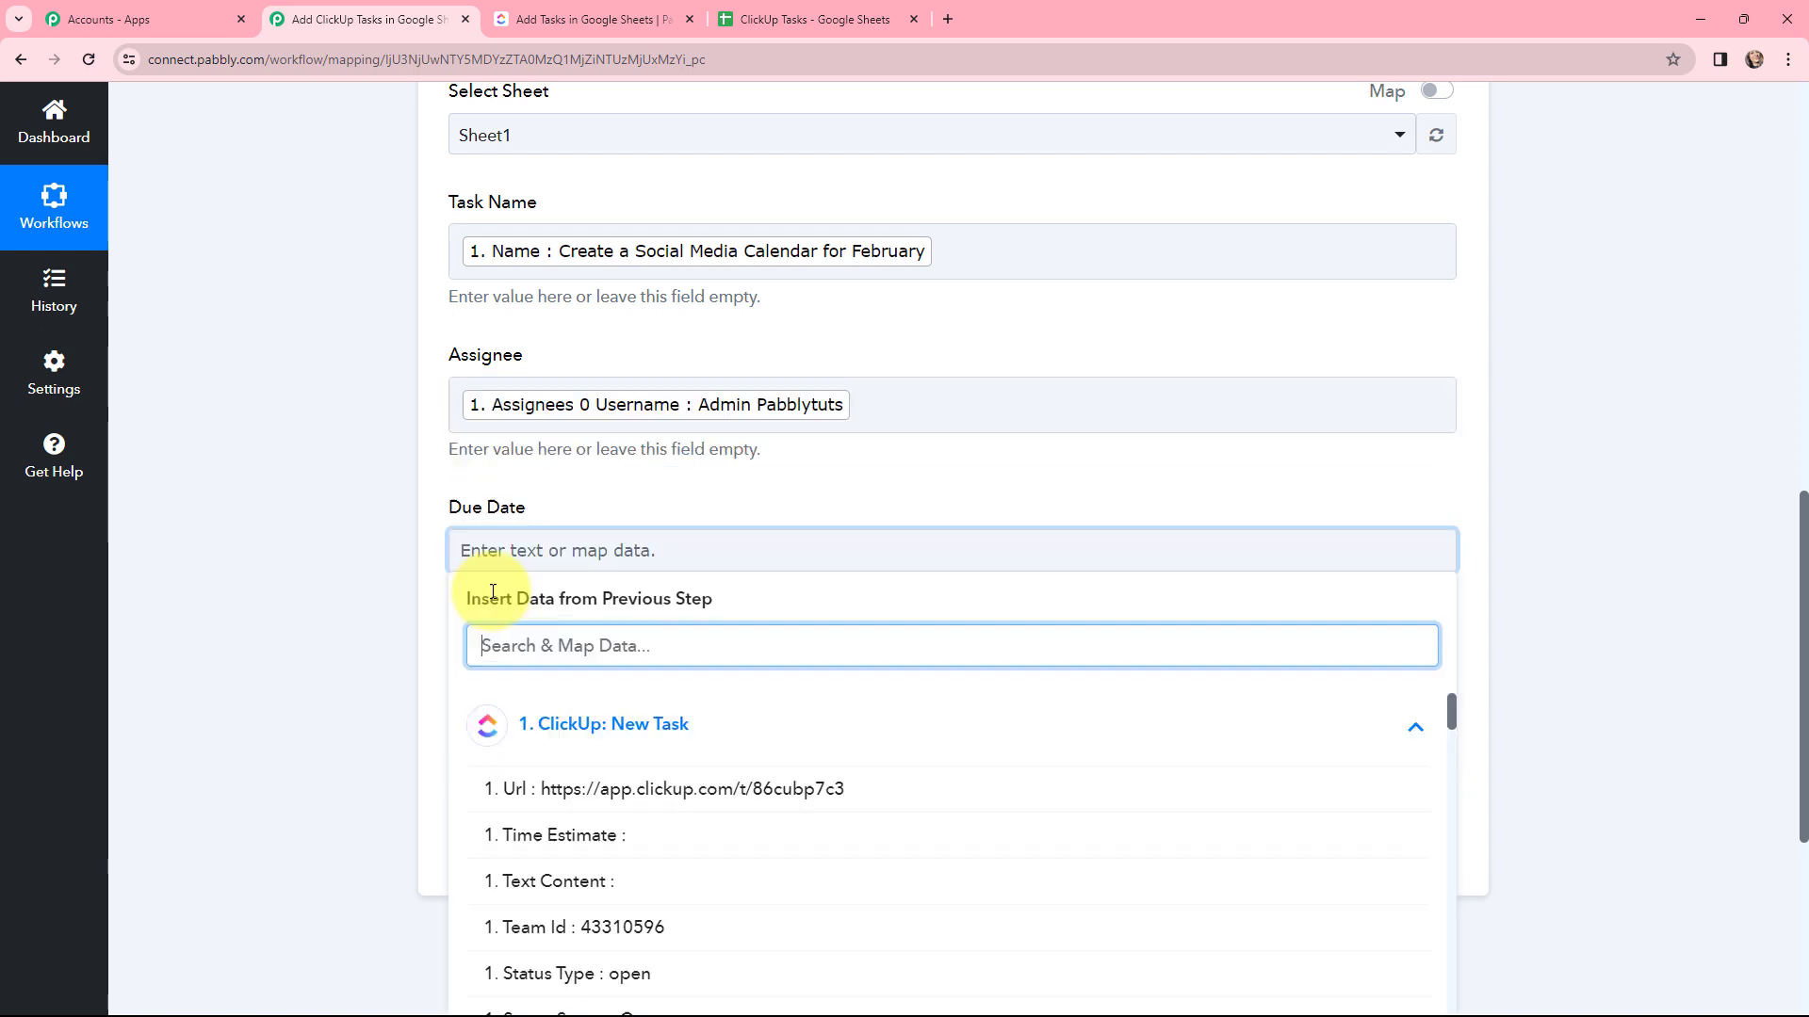
click(476, 505)
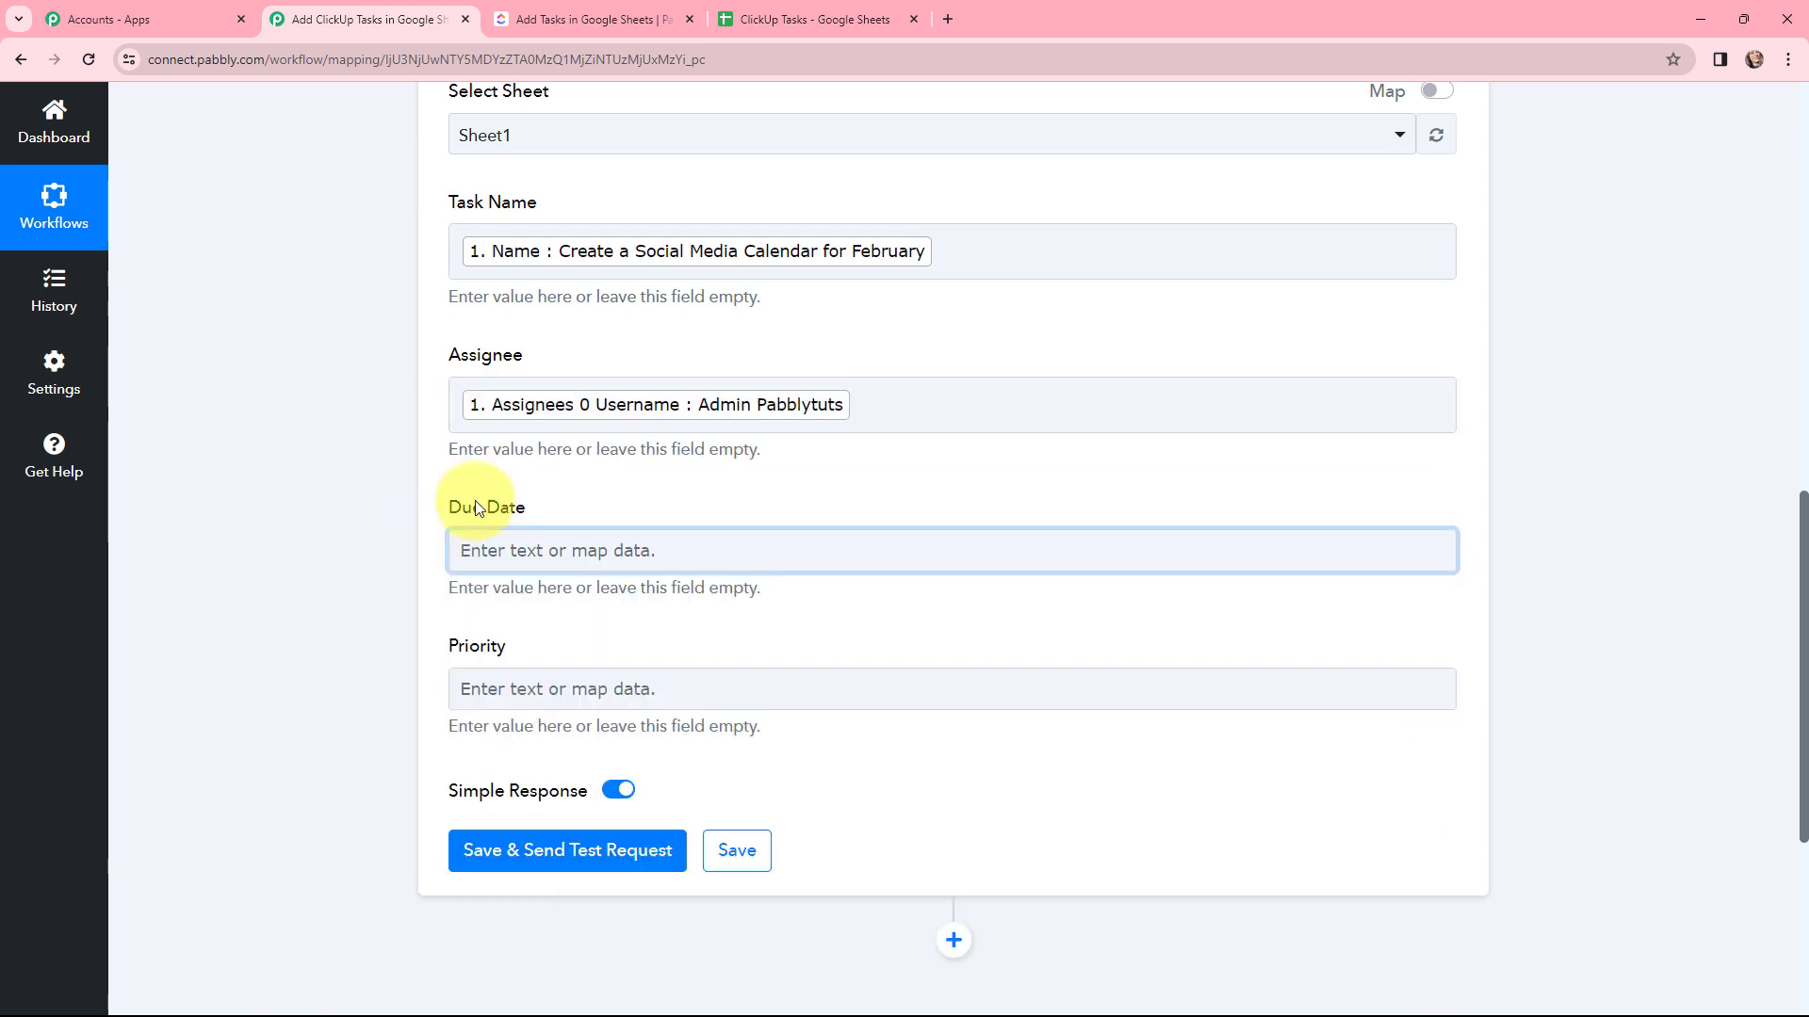
click(494, 551)
click(584, 723)
click(474, 645)
text(d)
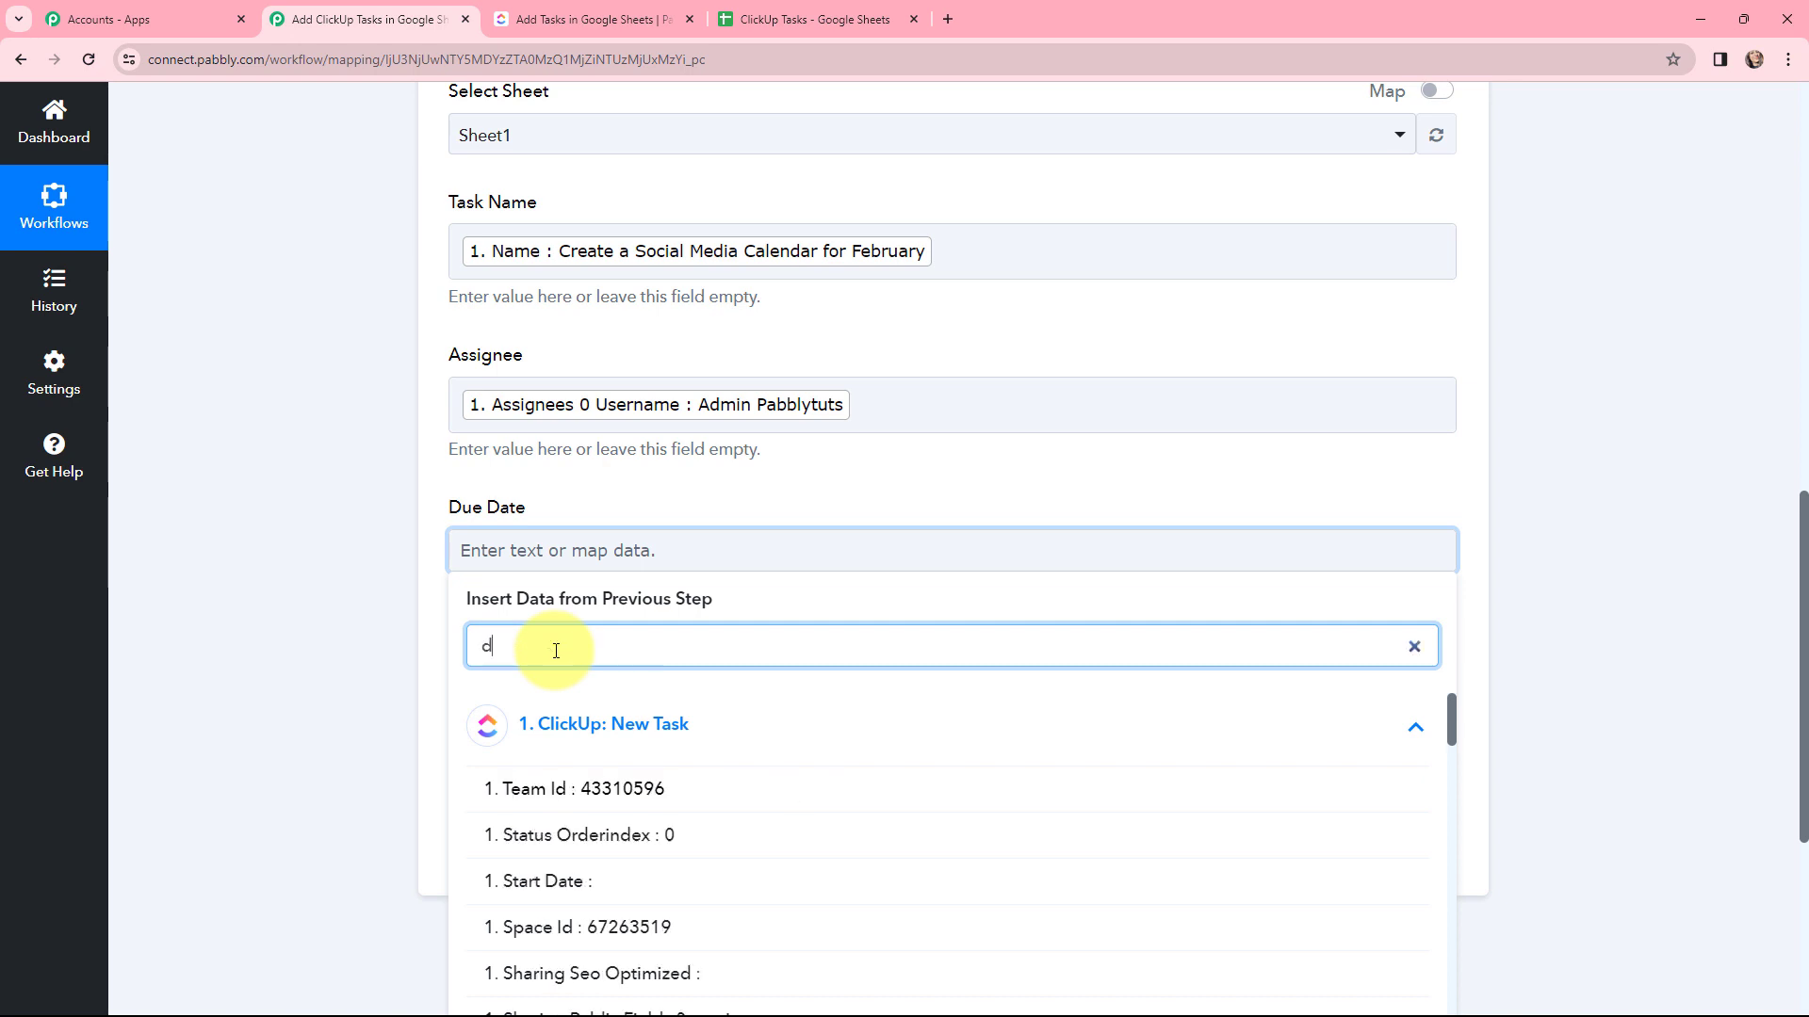
text(ue d)
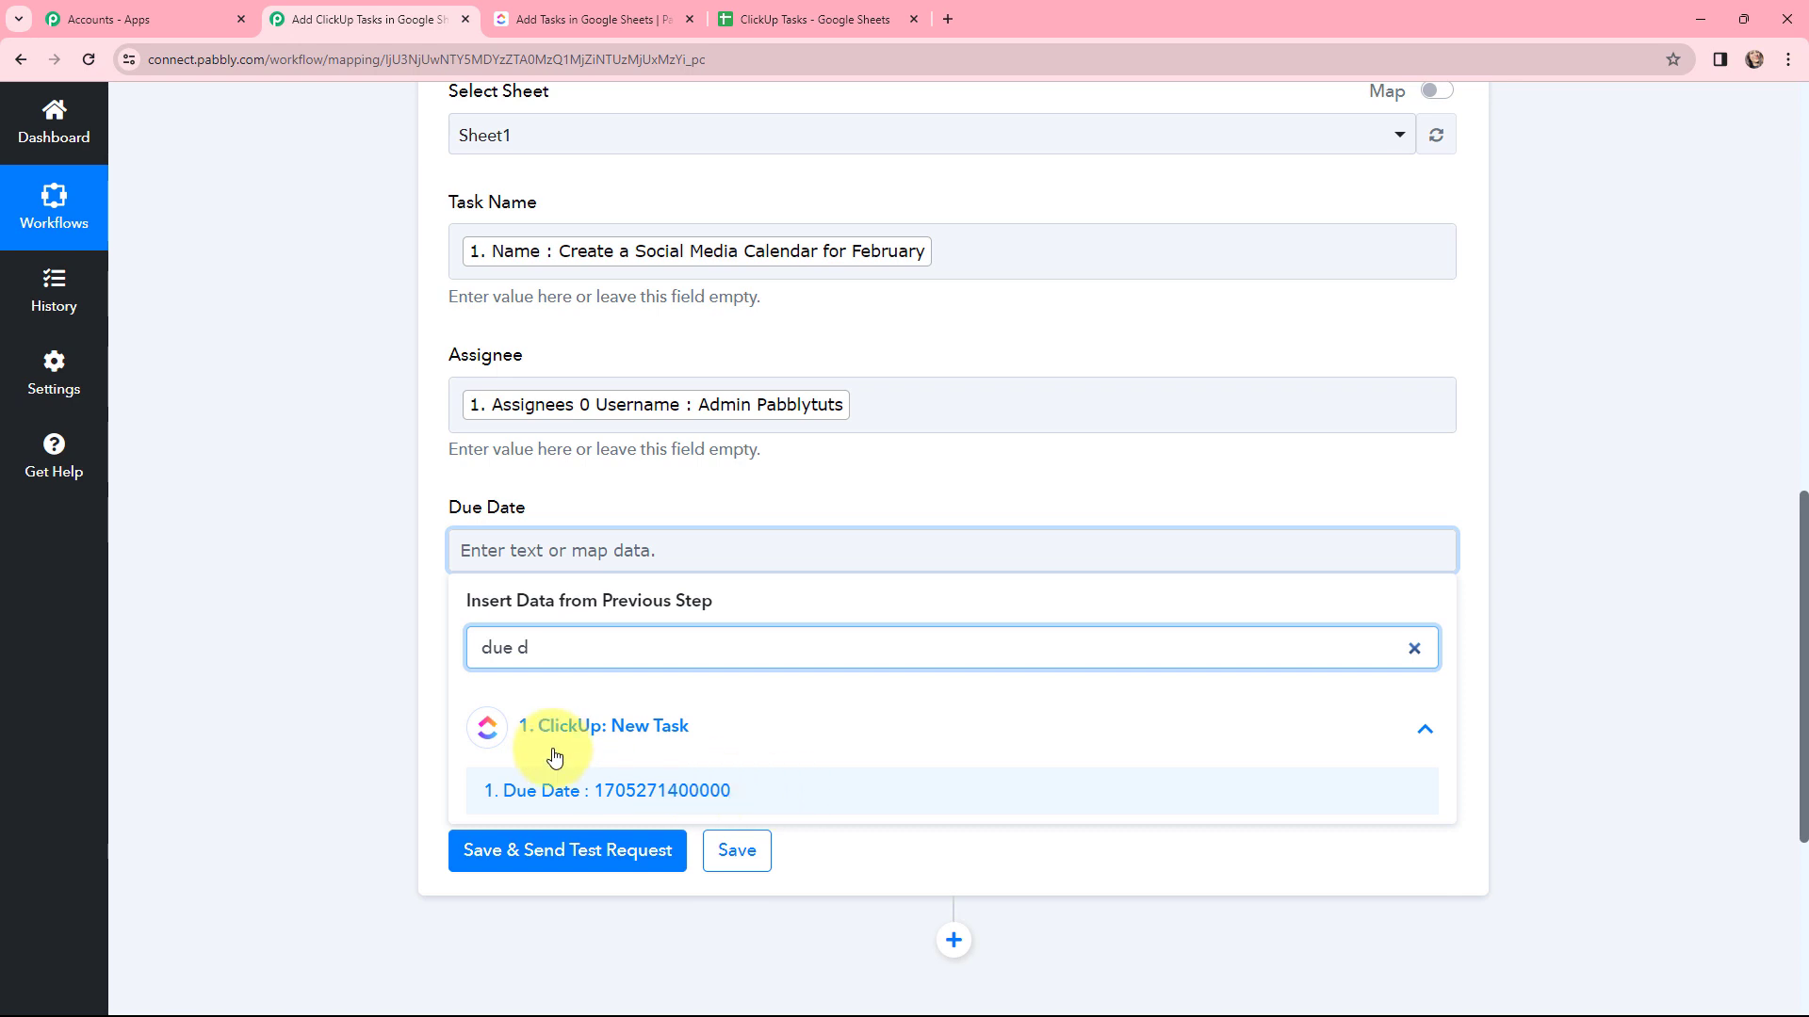
click(370, 643)
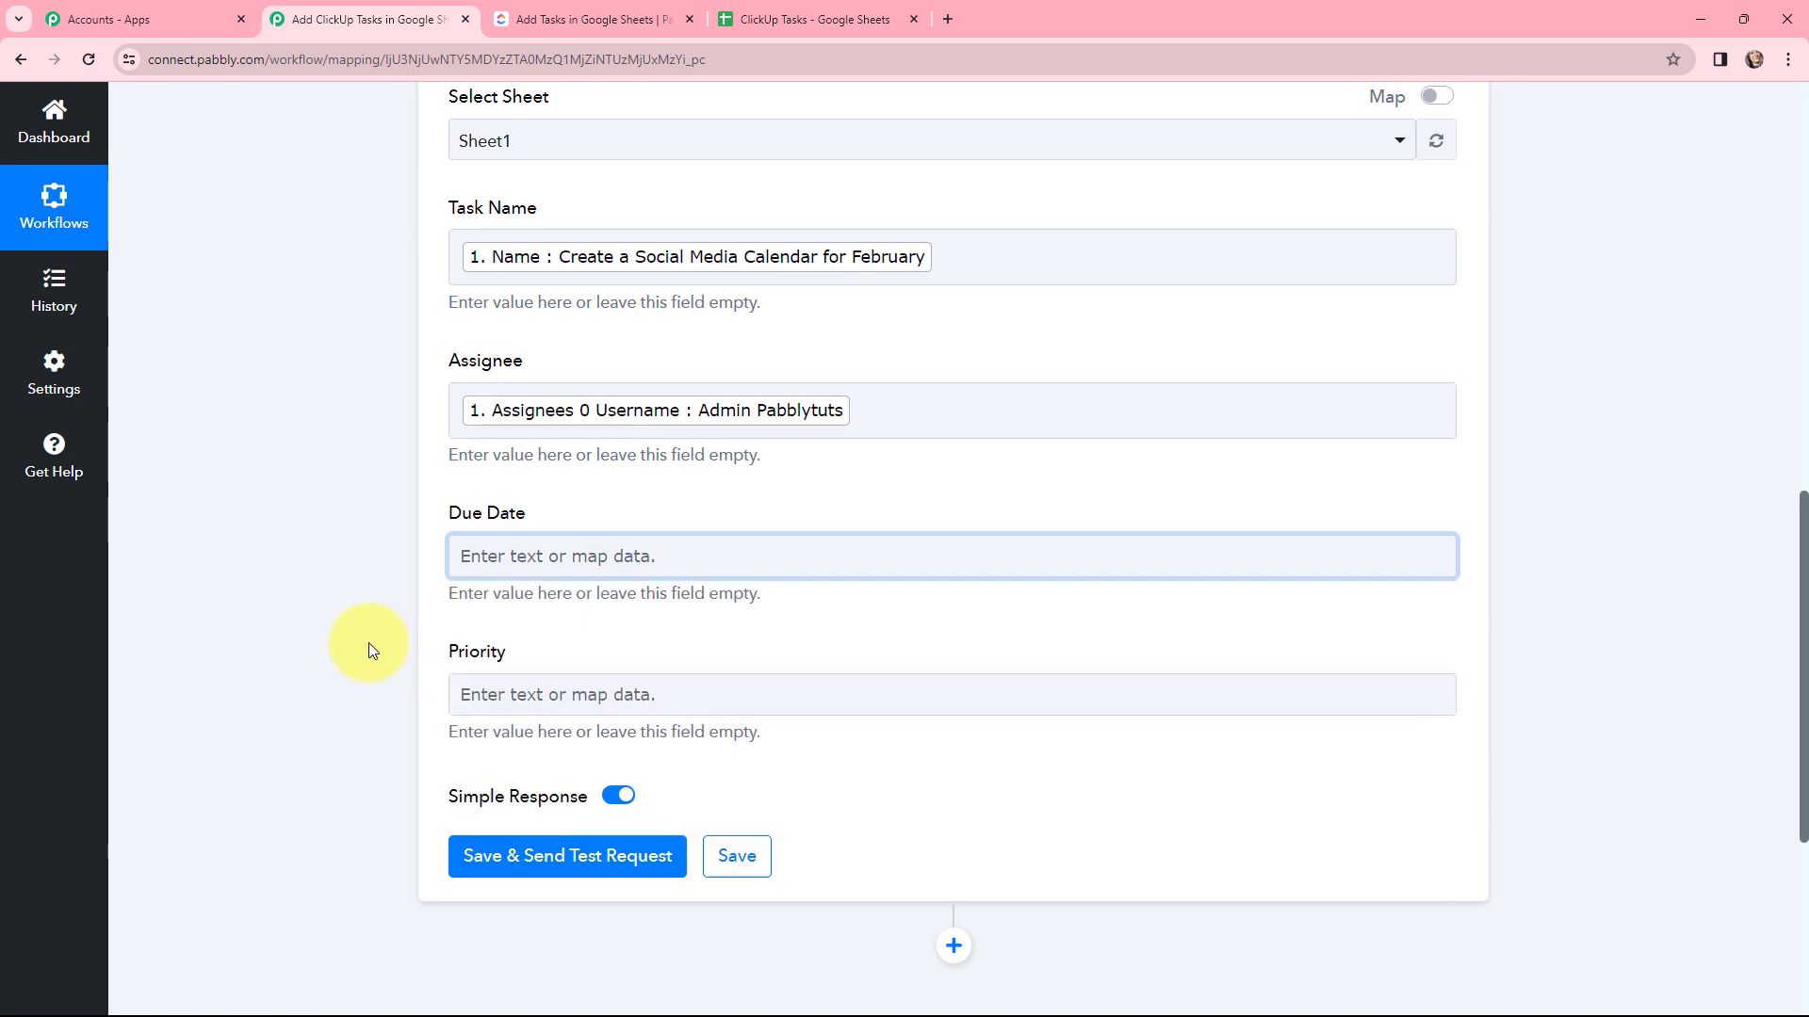
Step: Add a Date/Time Formatter by Pabbly action between the ClickUp trigger and Google Sheets, with the Format Date Only event, and connect it
scroll(369, 643, up, 3)
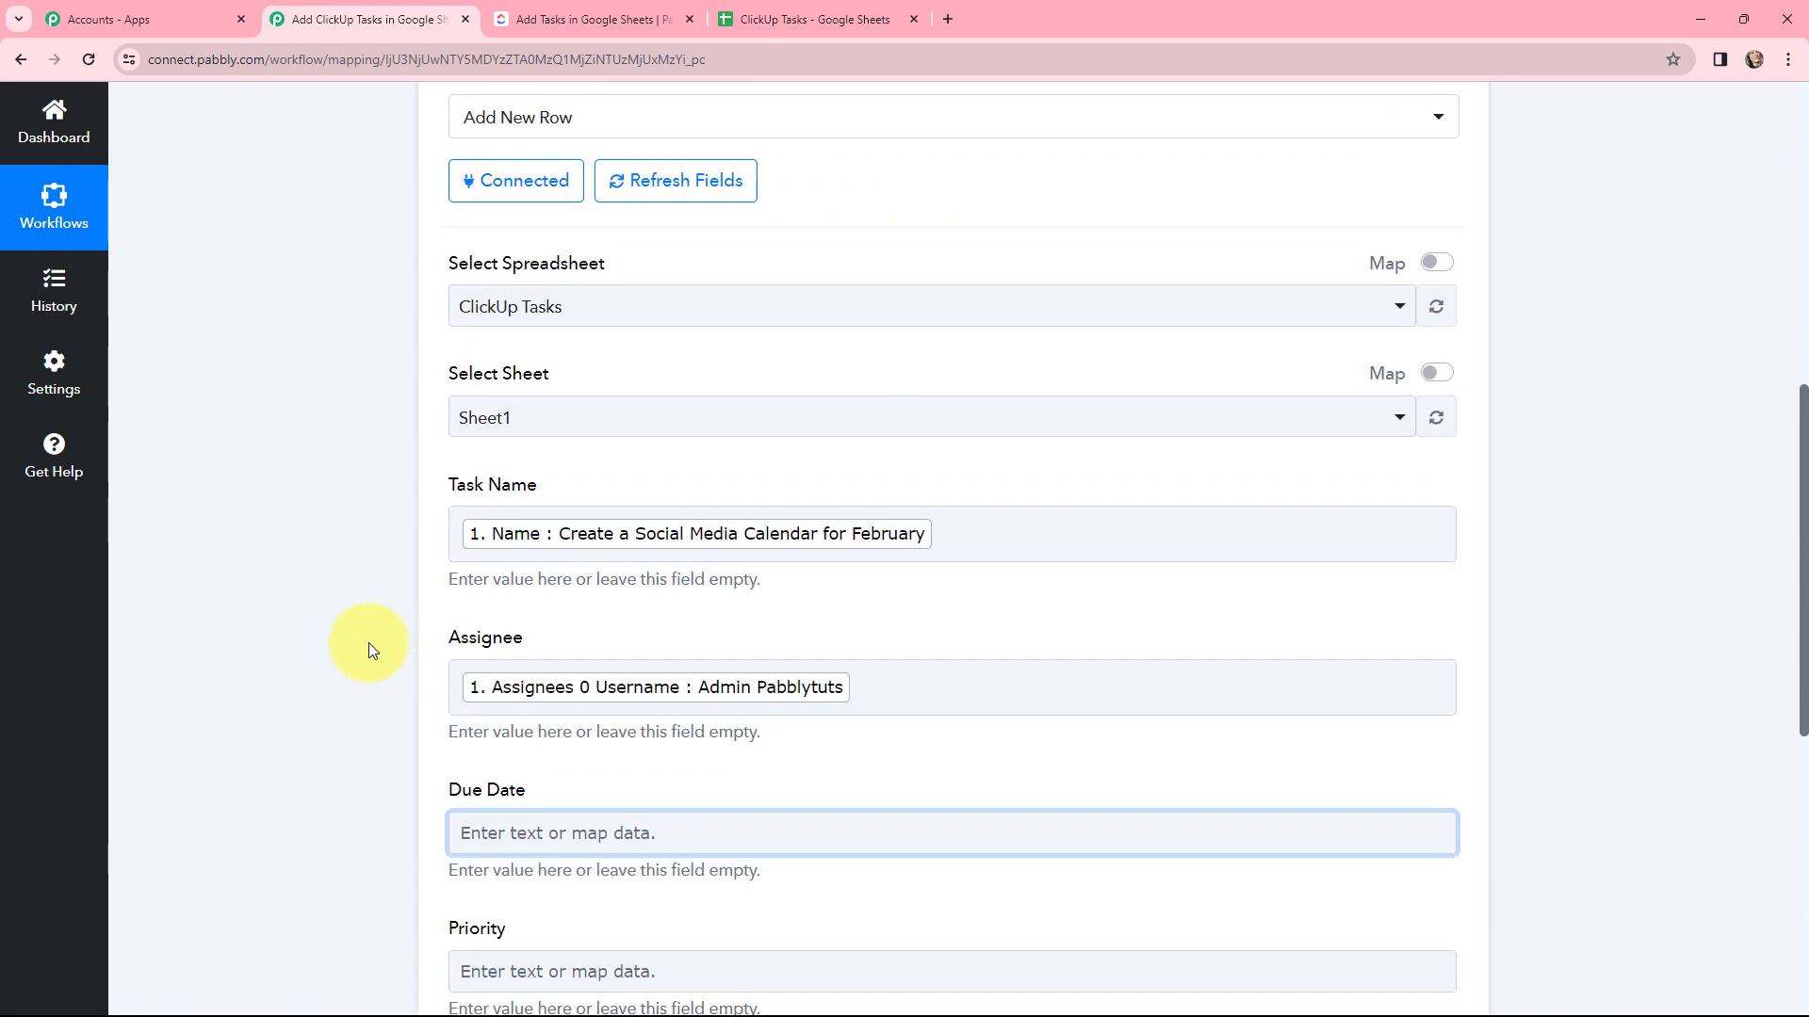
scroll(369, 643, up, 7)
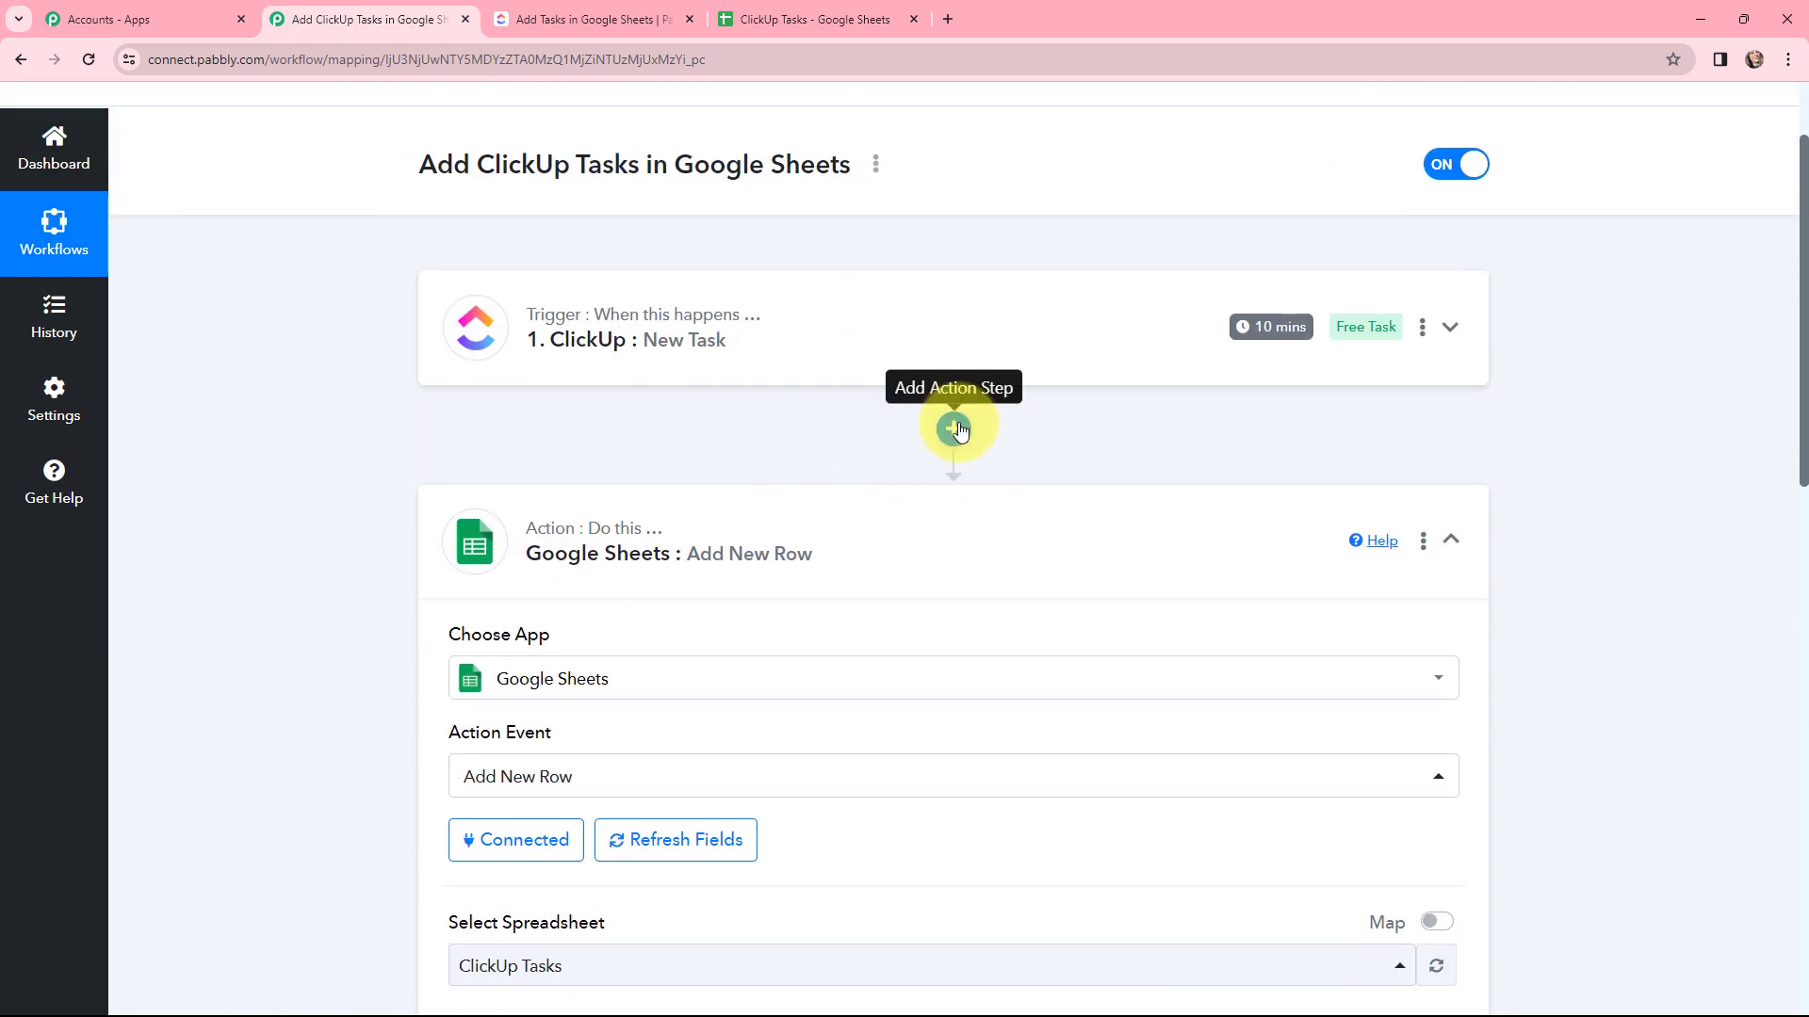
click(954, 428)
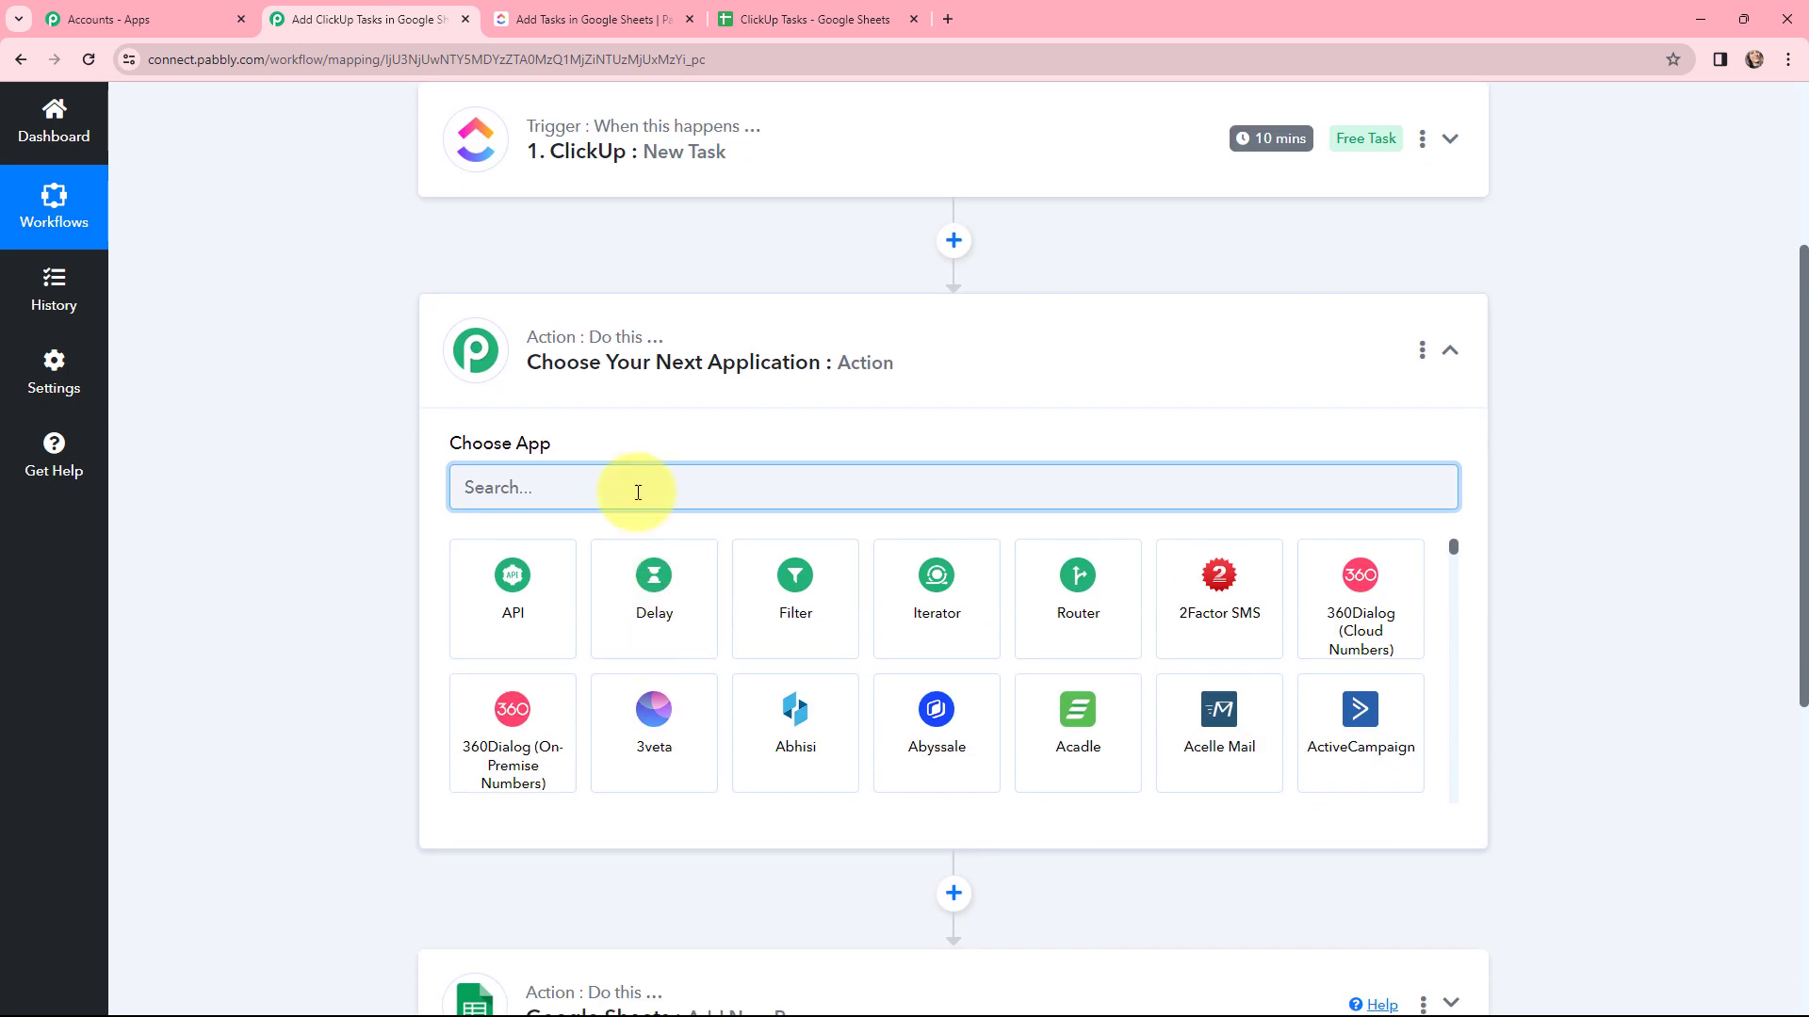
text(date)
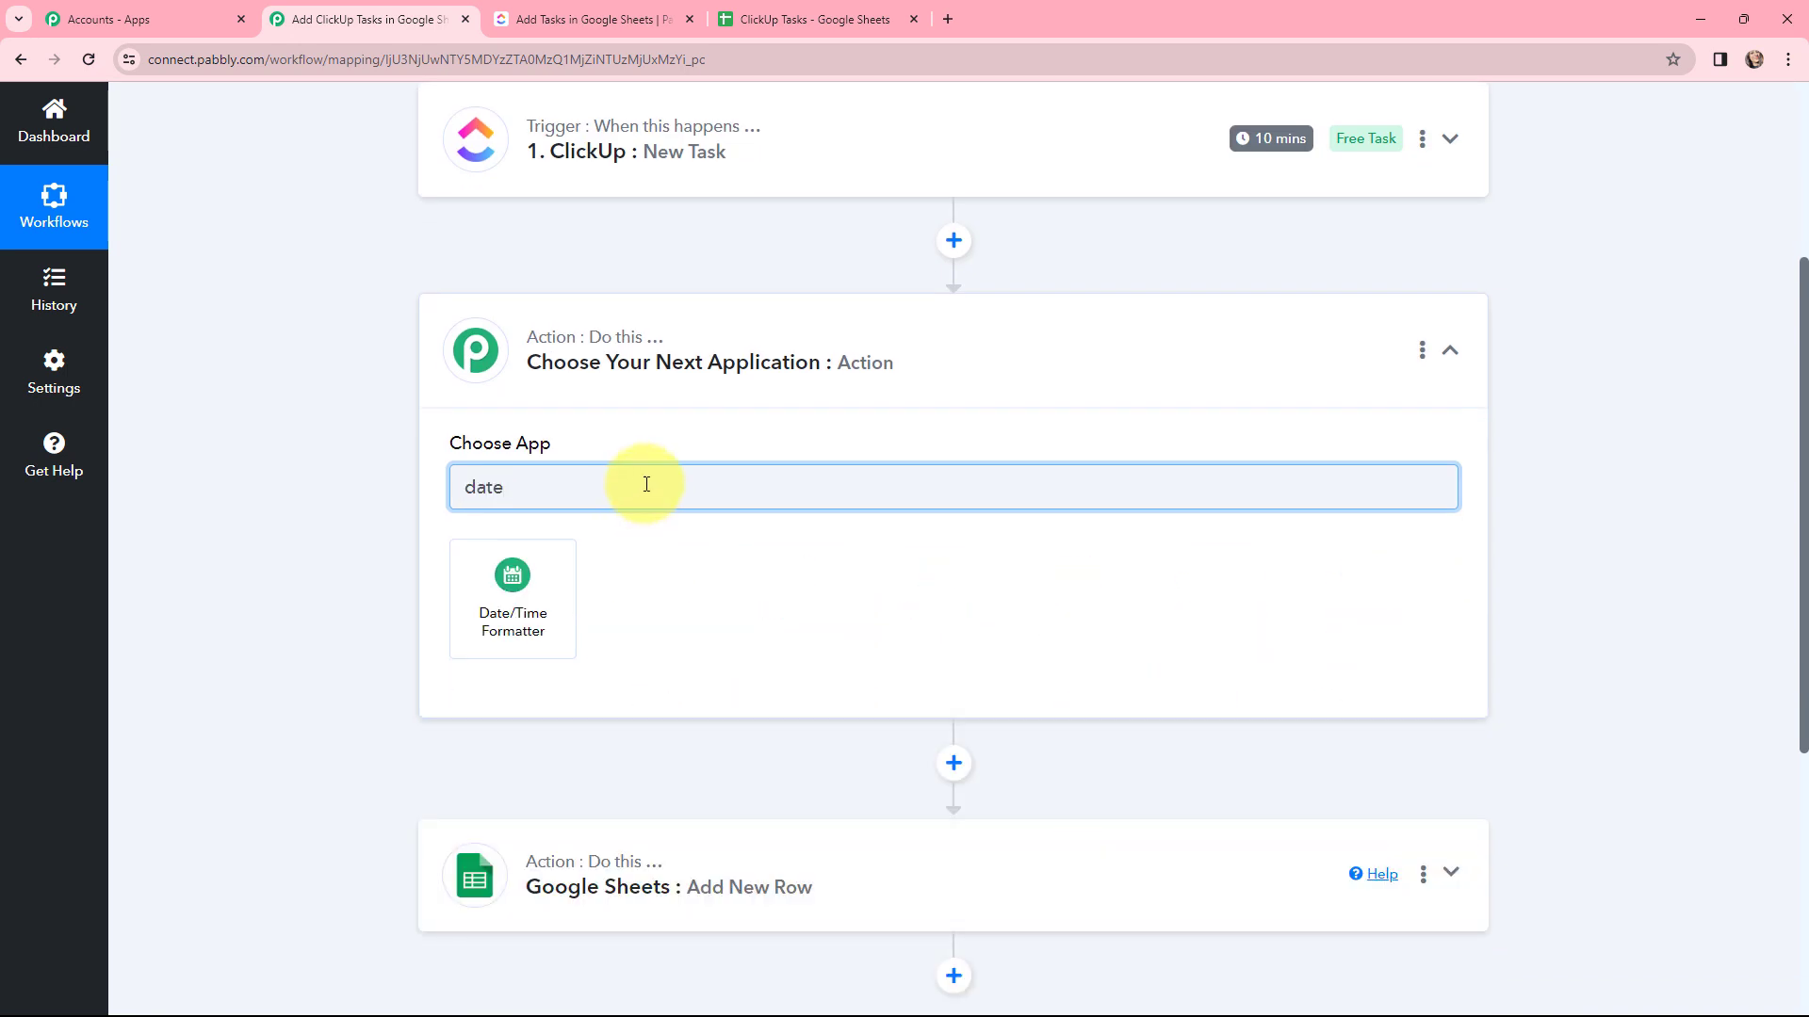
click(539, 586)
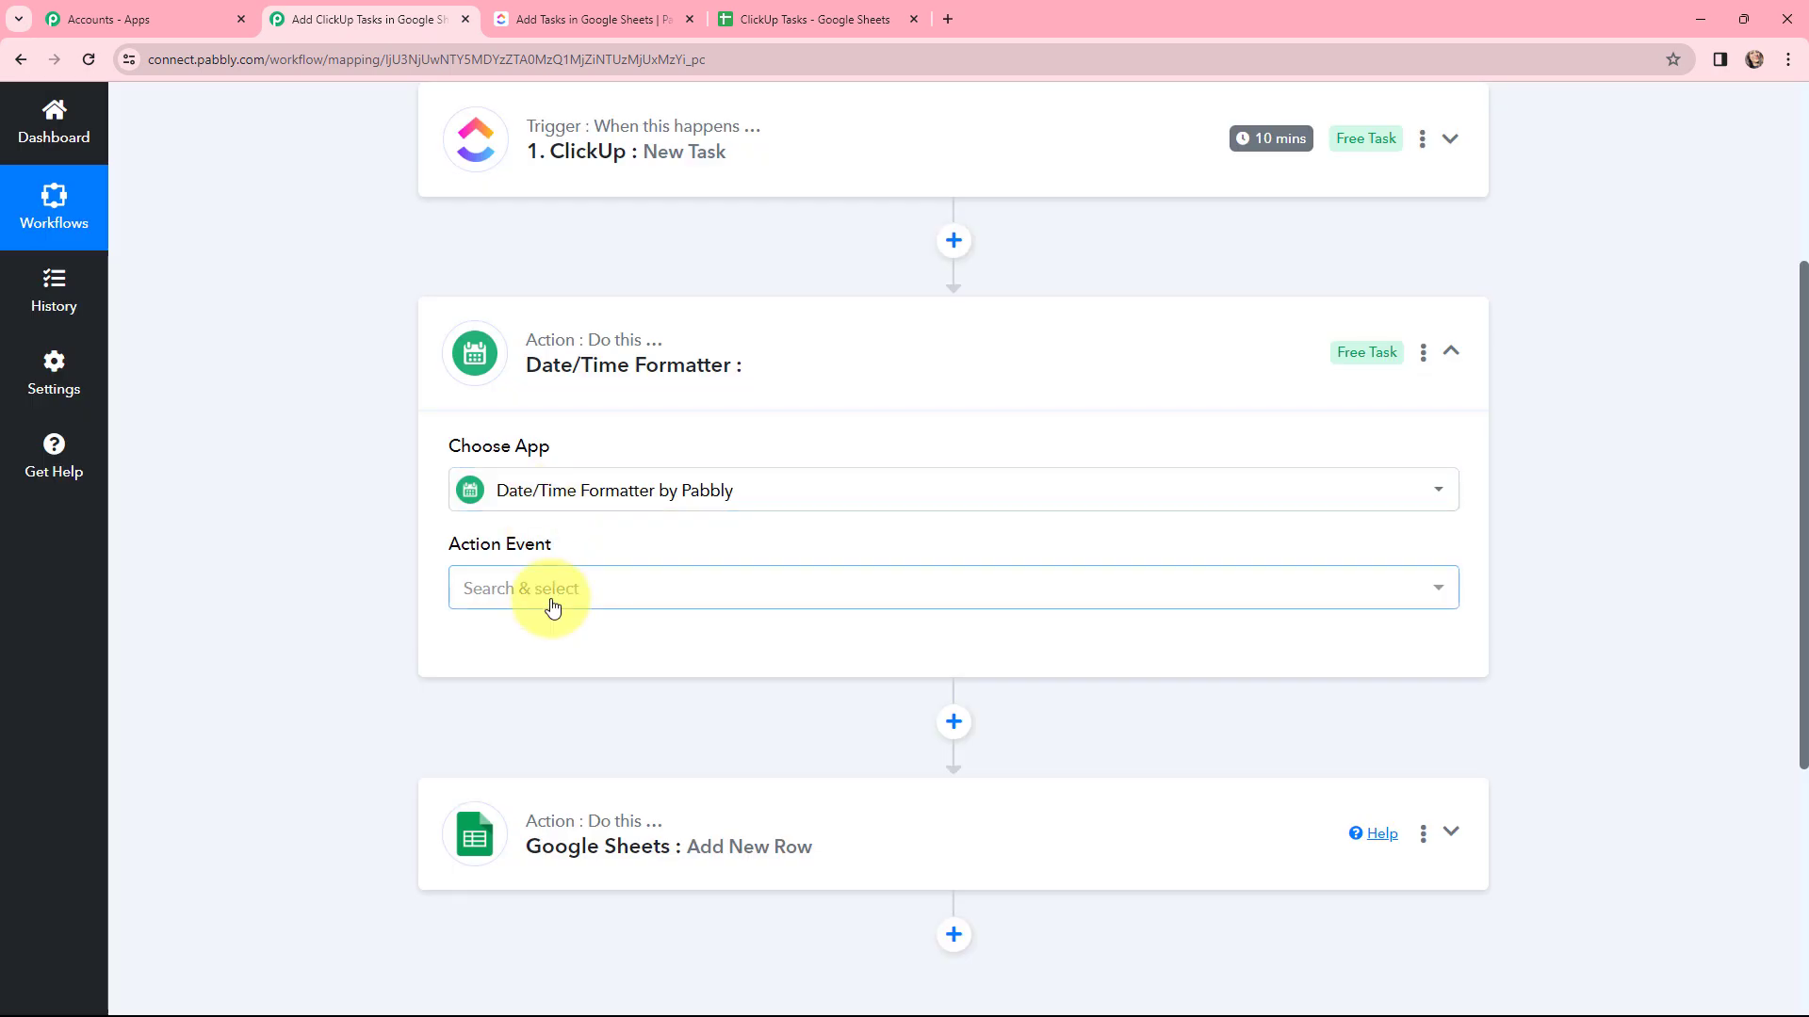
click(553, 606)
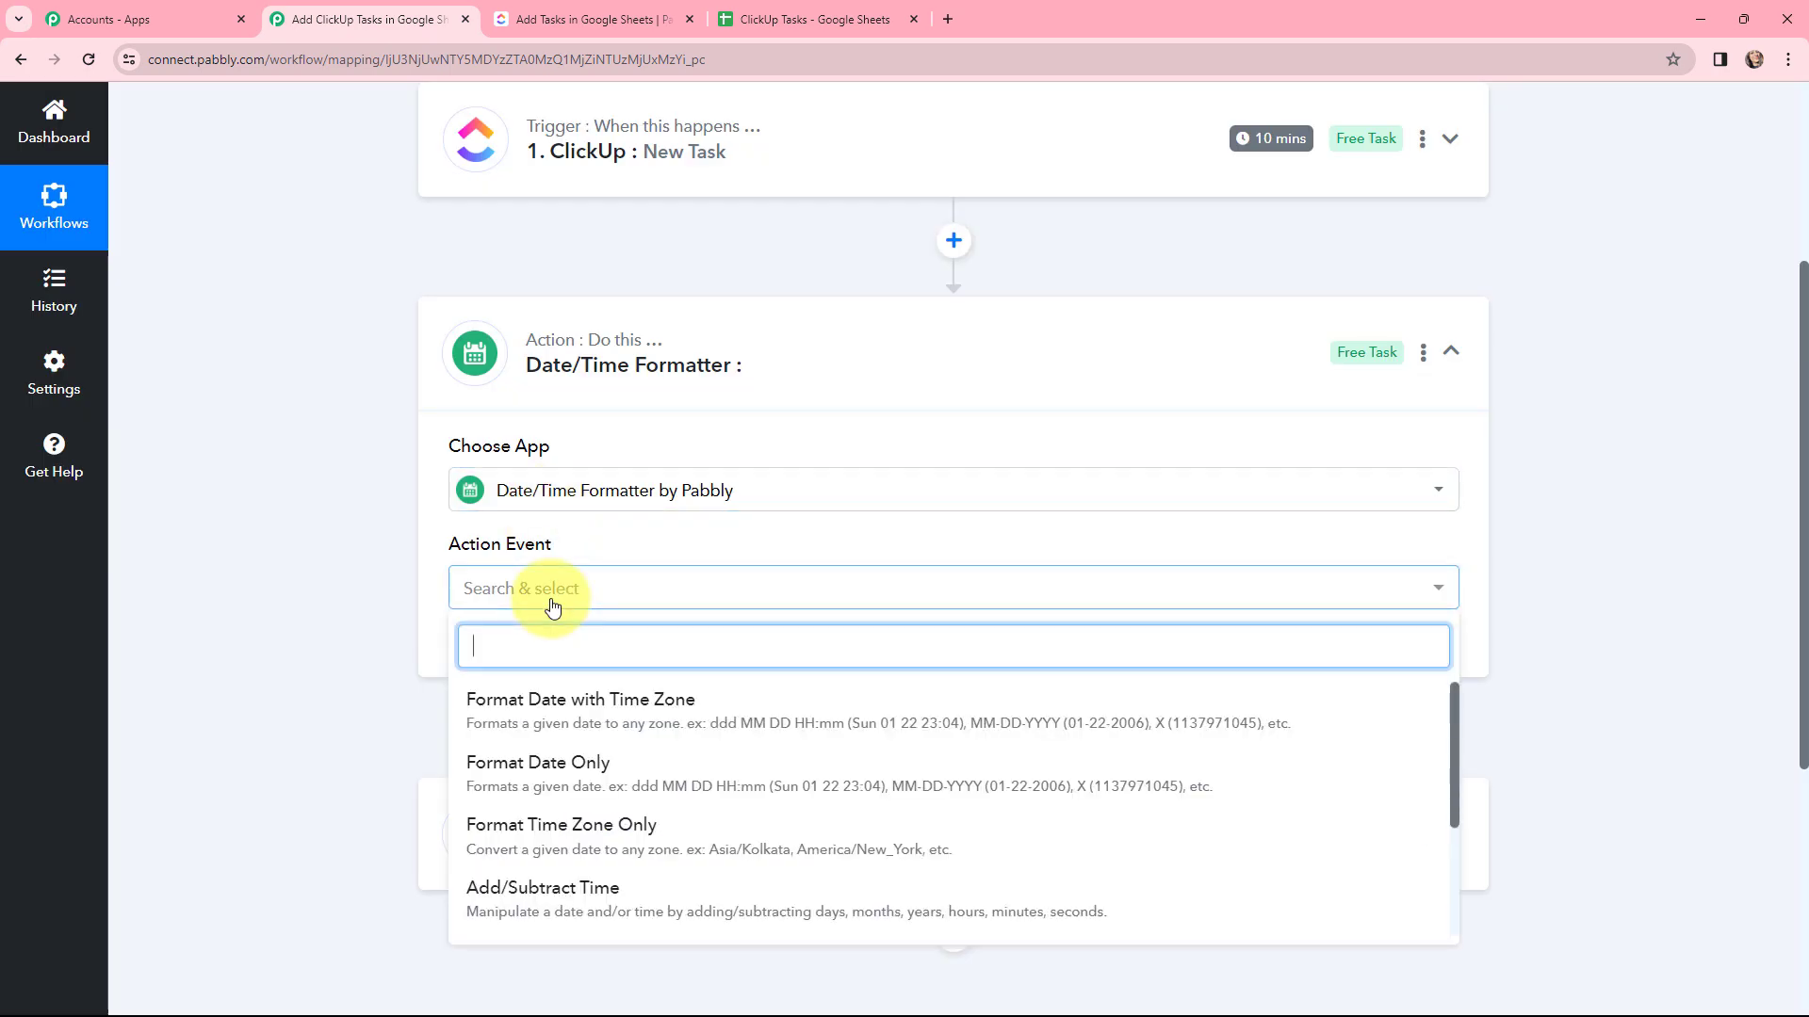
click(584, 771)
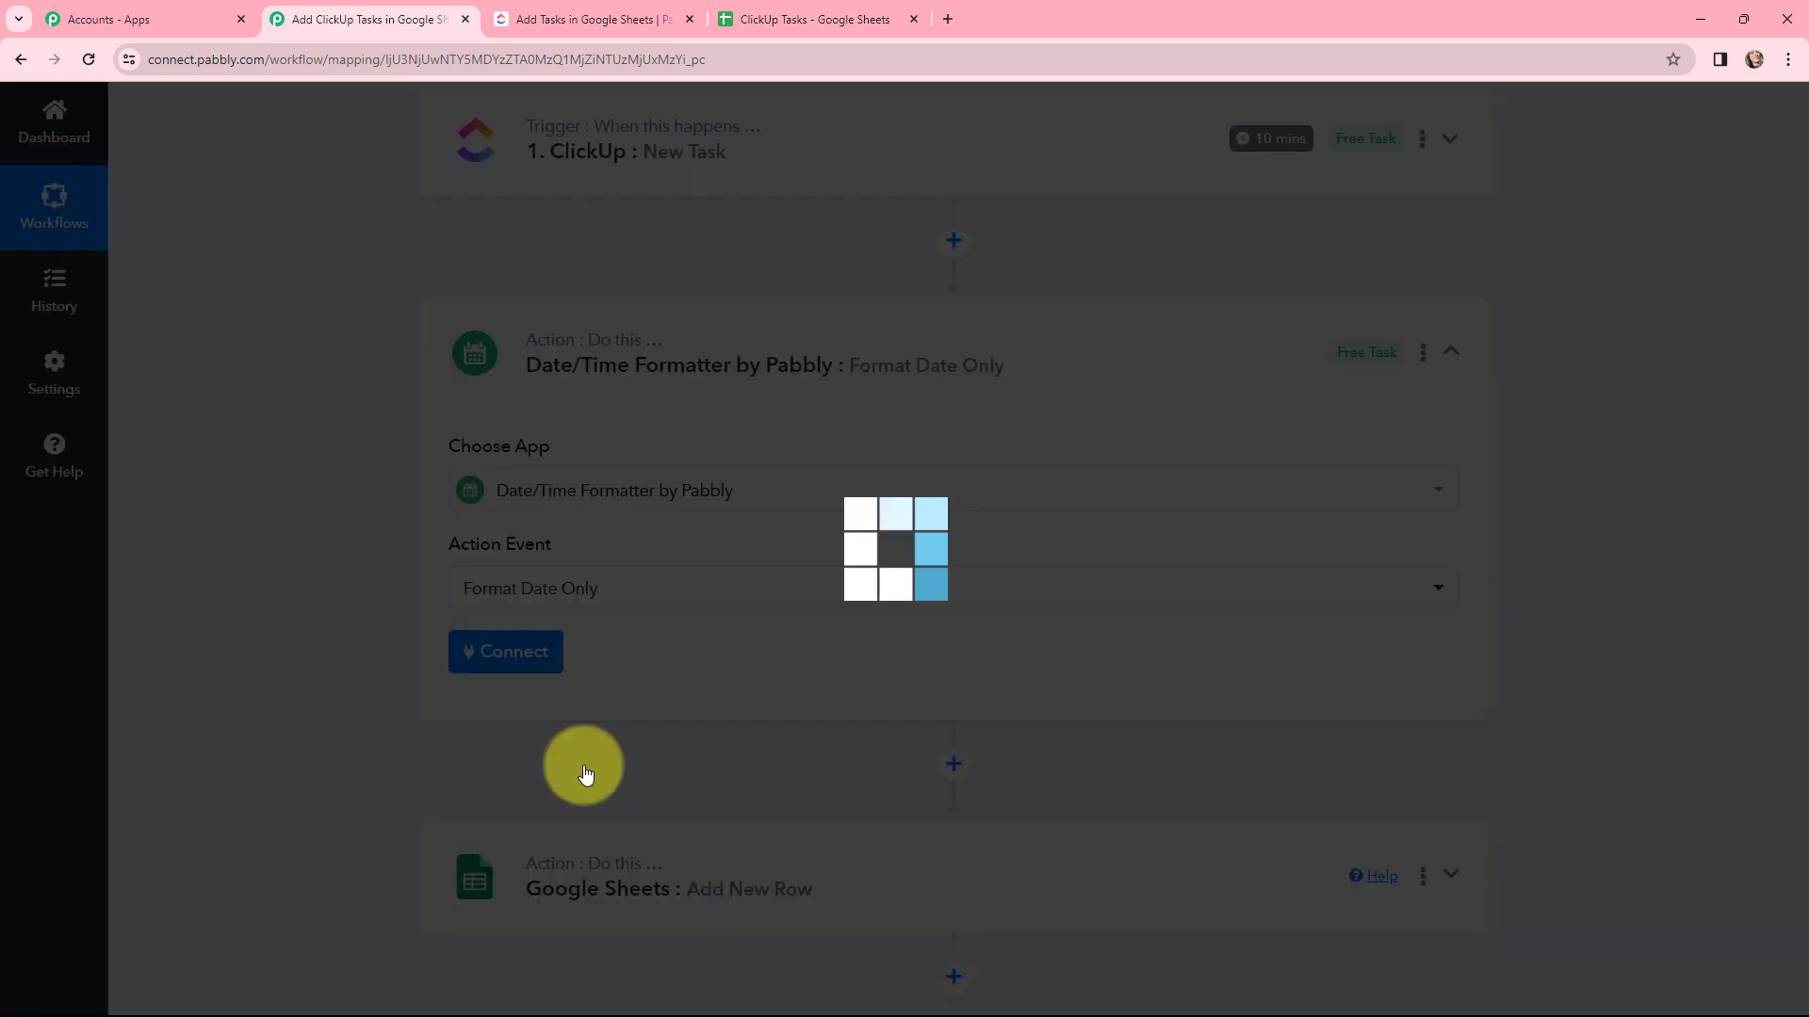
click(500, 671)
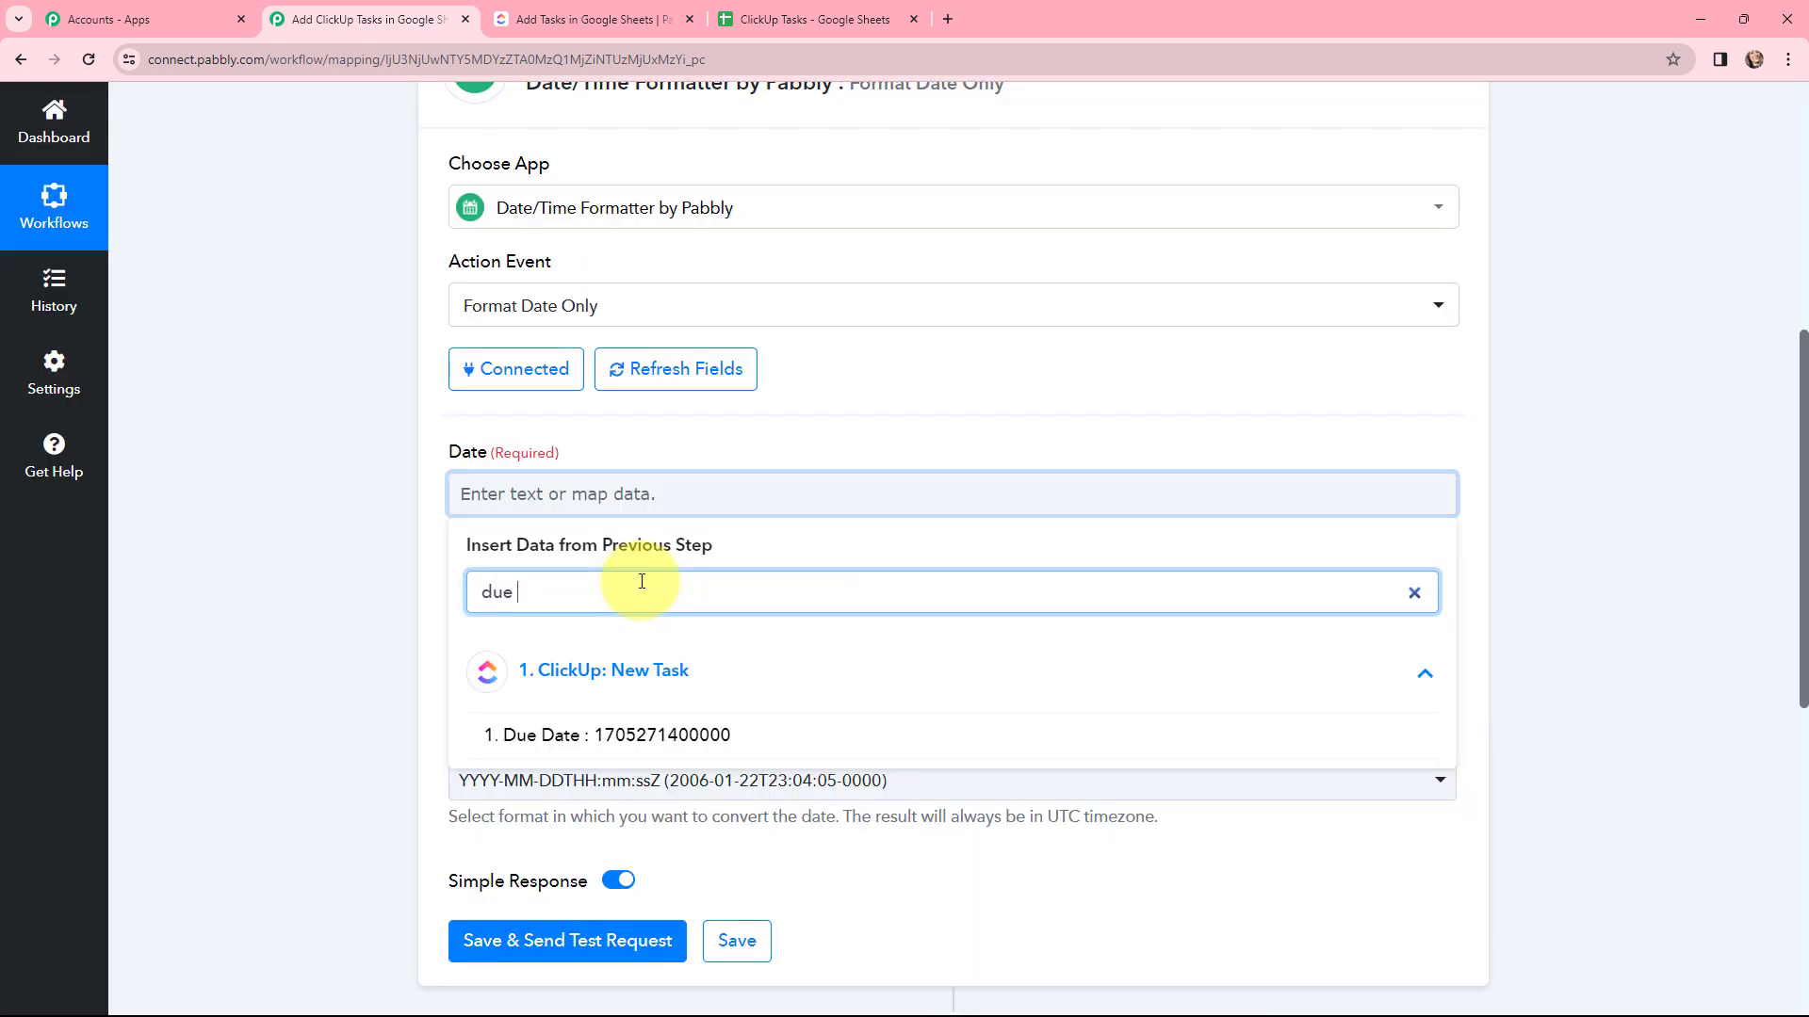
Step: Map the formatter's Date to the ClickUp Due Date and set its From Format to Timestamp in Millisecond
click(588, 736)
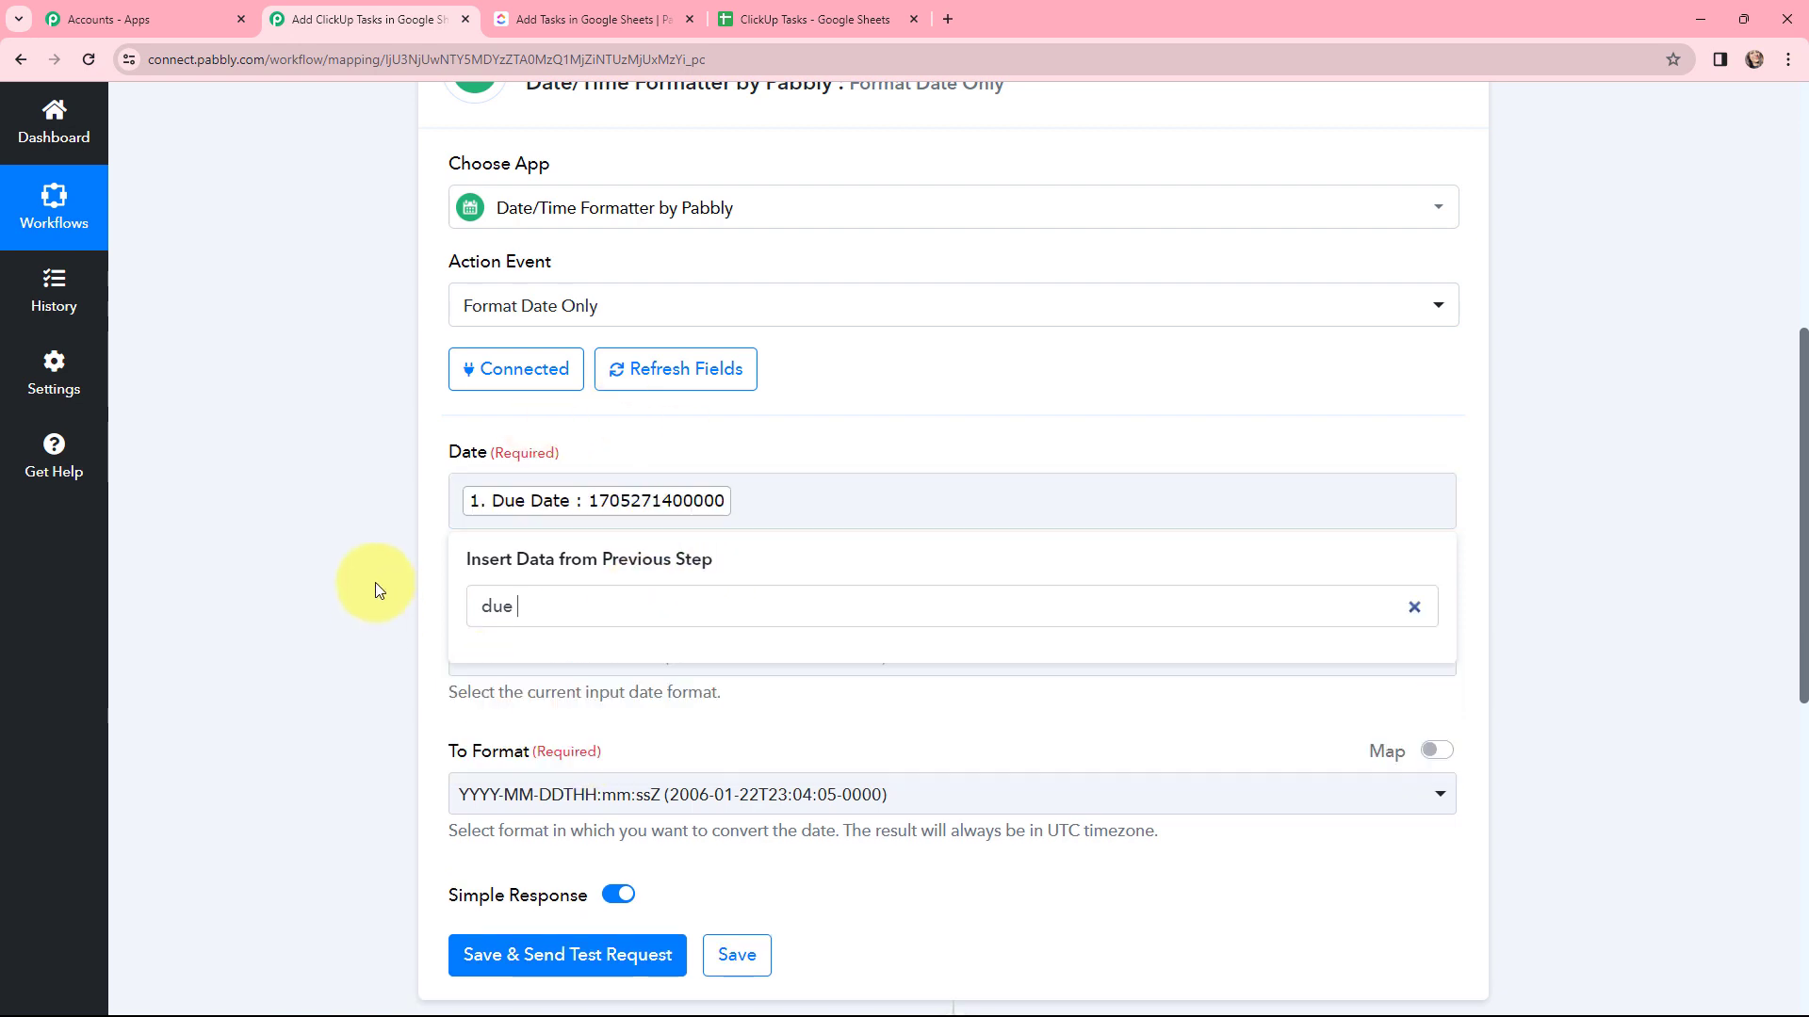
click(375, 582)
click(528, 651)
scroll(693, 576, down, 10)
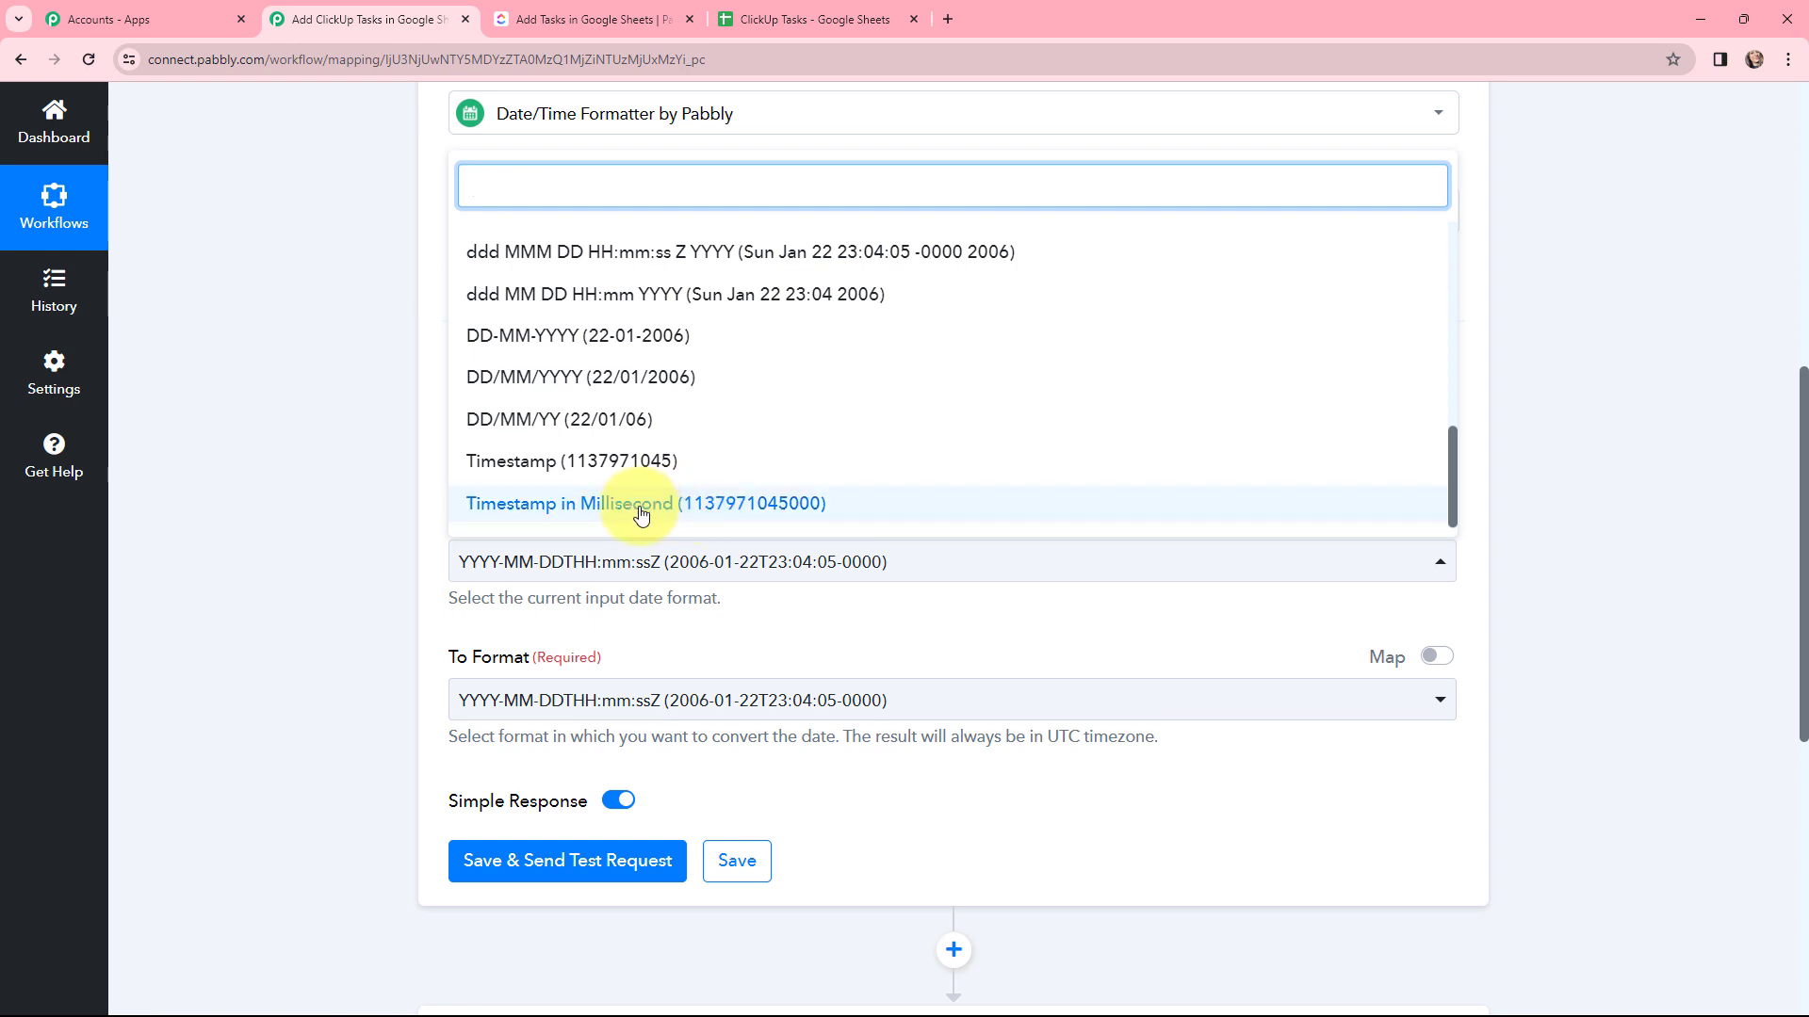
click(640, 514)
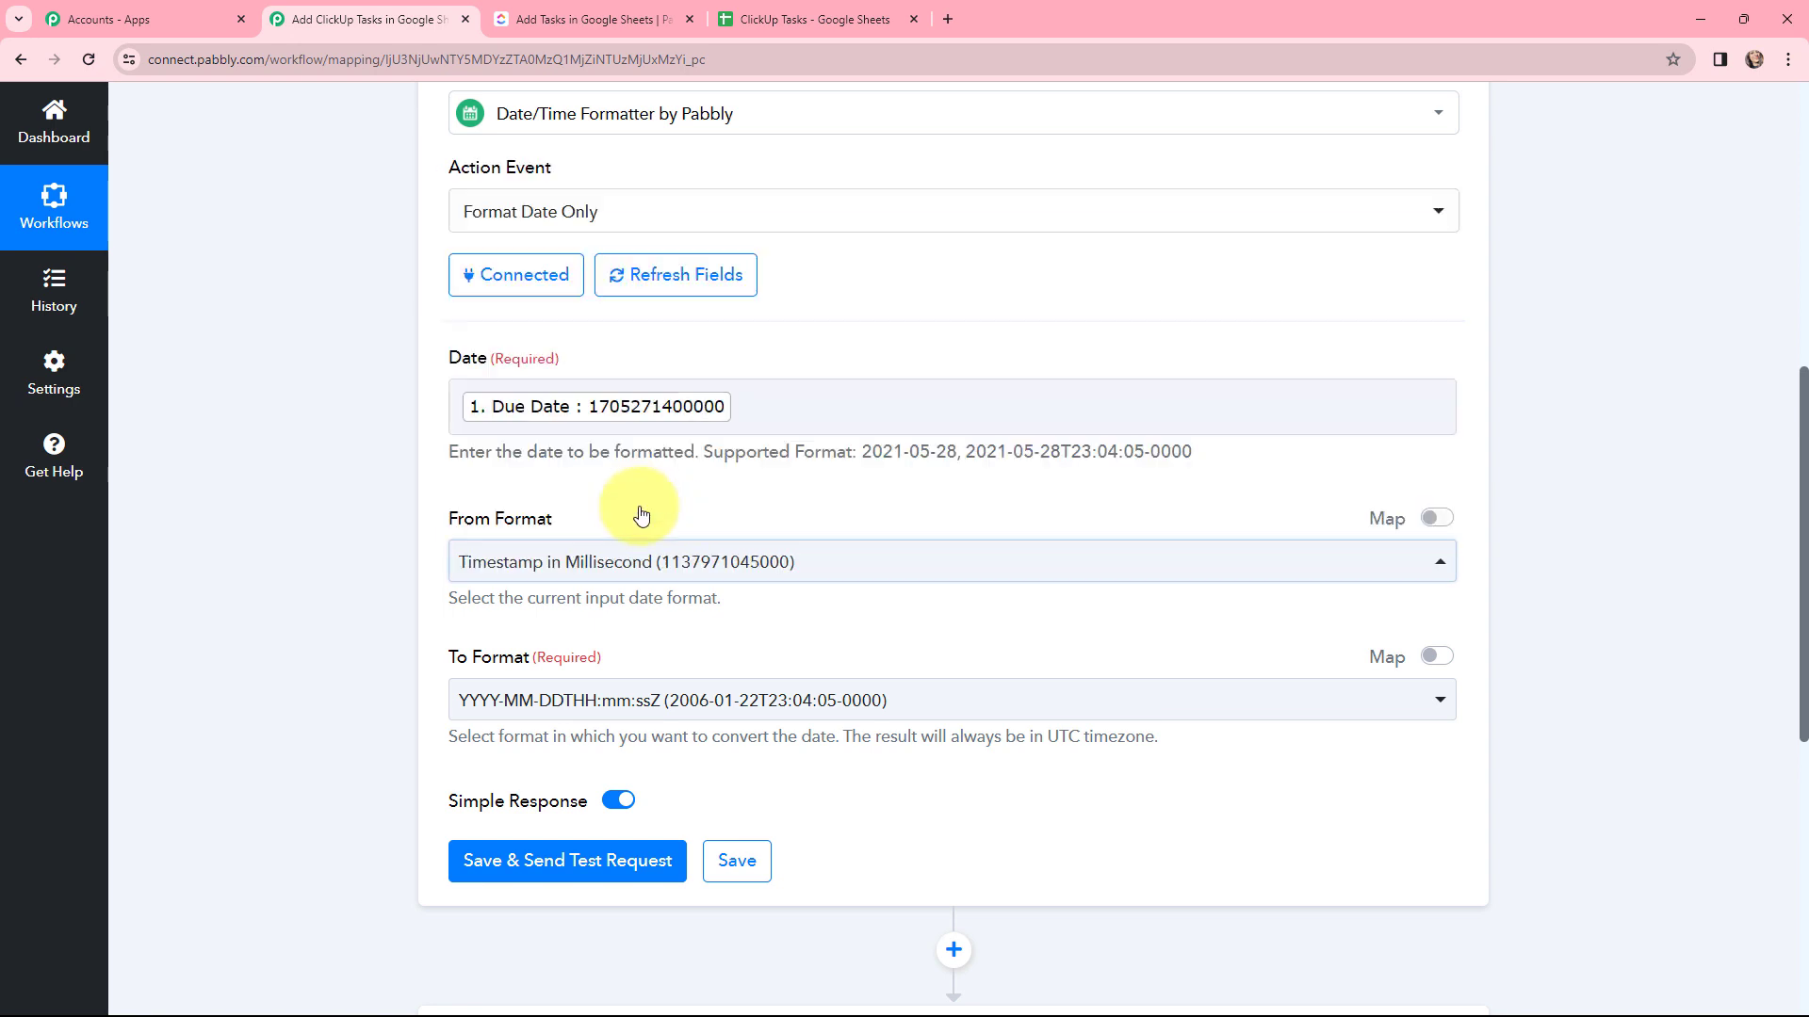
Step: Set the formatter's To Format to YYYY-MM-DD (2006-01-22), then save the action and send a test request
click(611, 702)
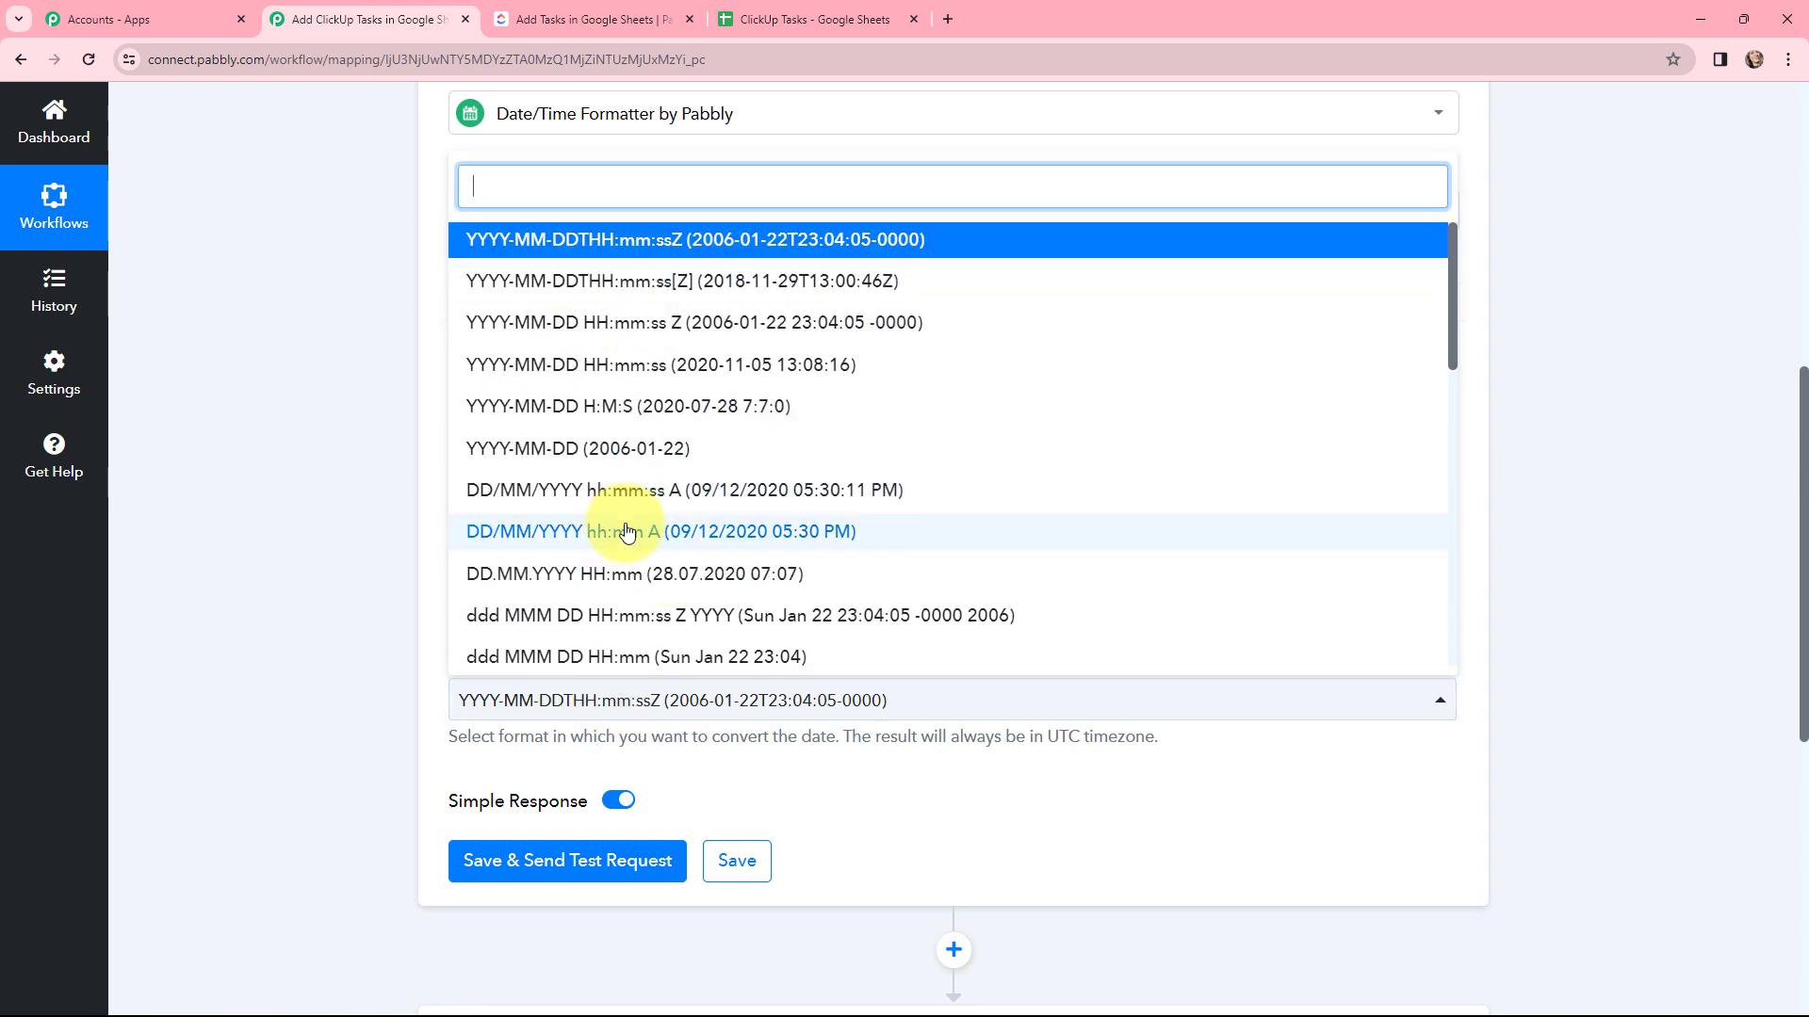
click(648, 448)
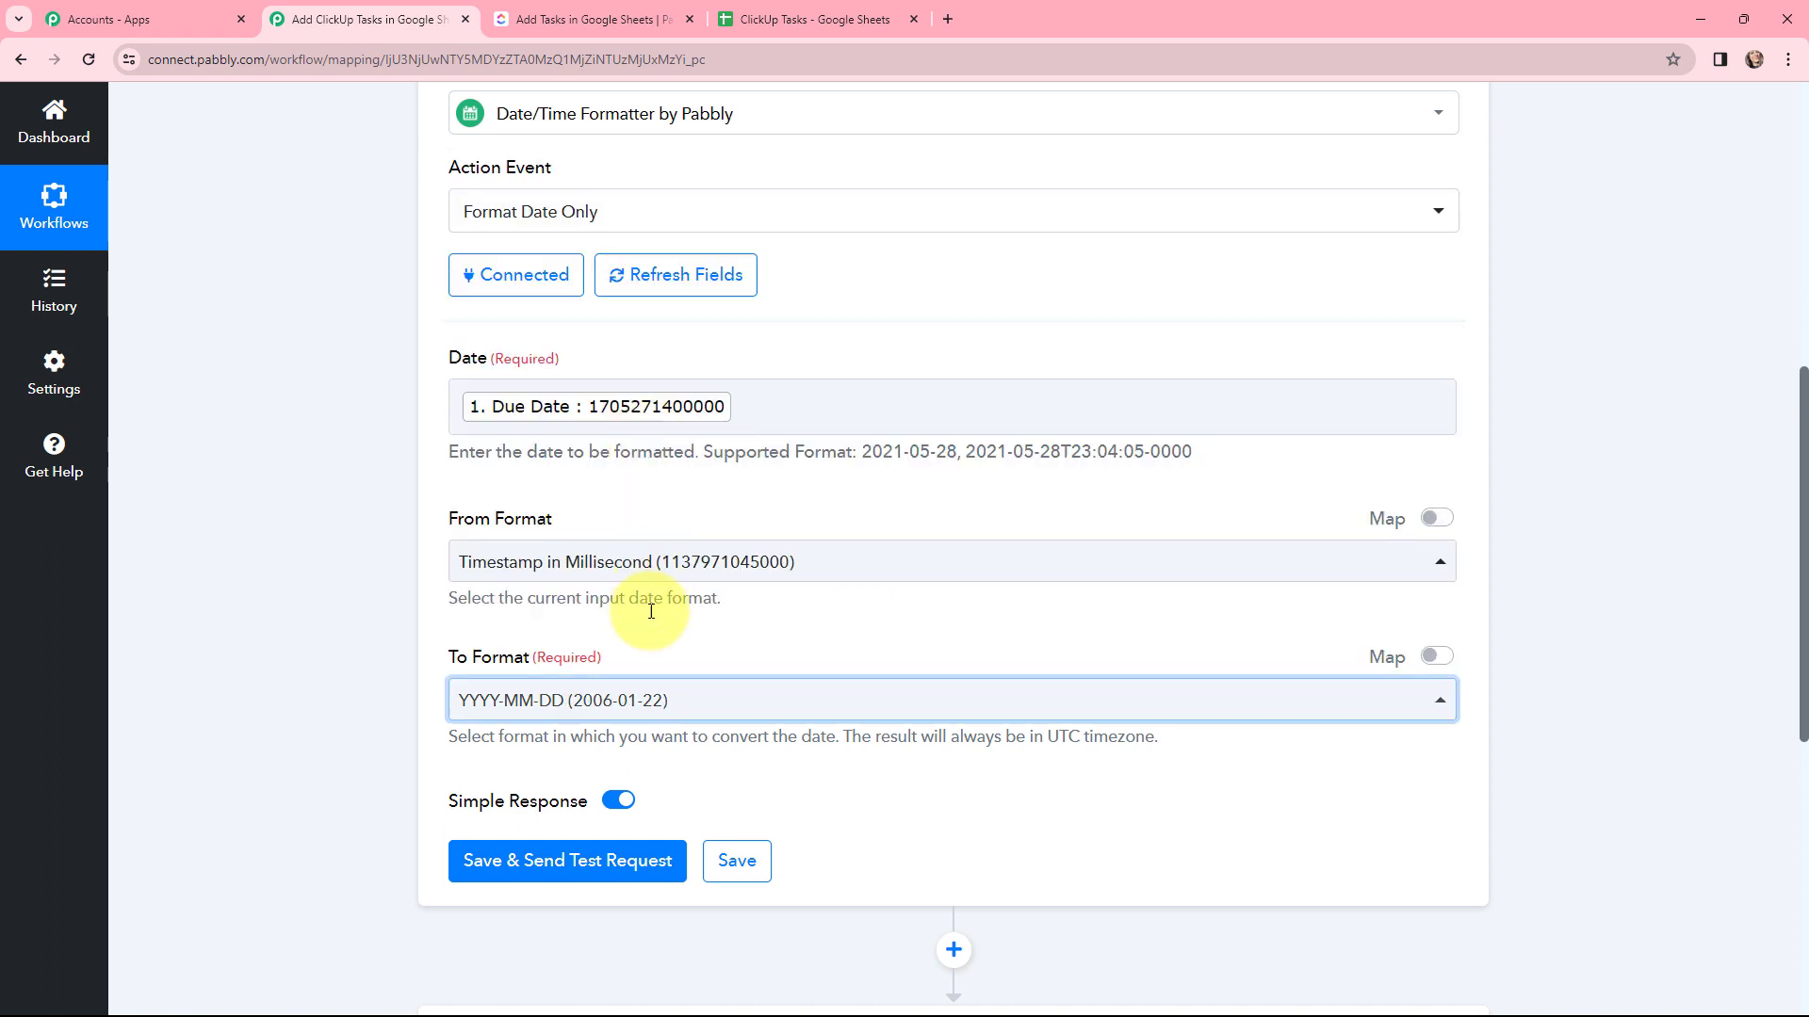
click(547, 863)
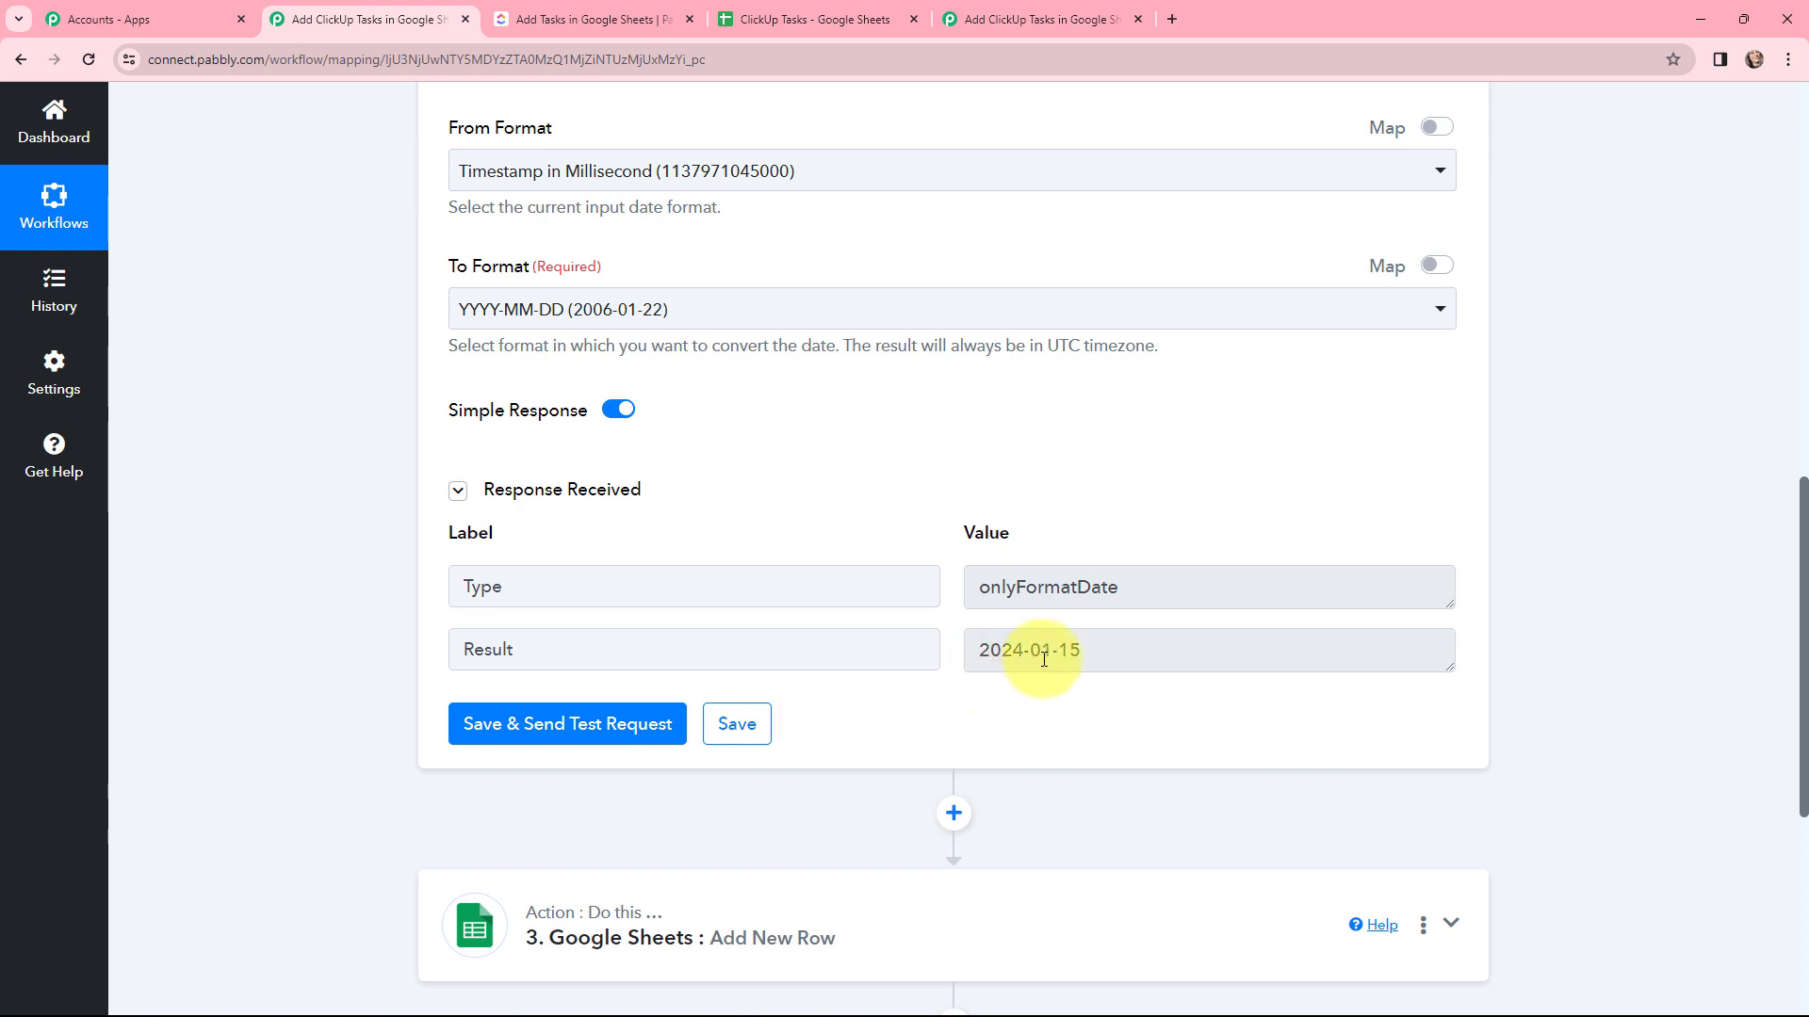
Step: Compare the formatter's Result value with the due date of the Create a Social Media Calendar for February task in ClickUp
drag(1104, 650, 965, 658)
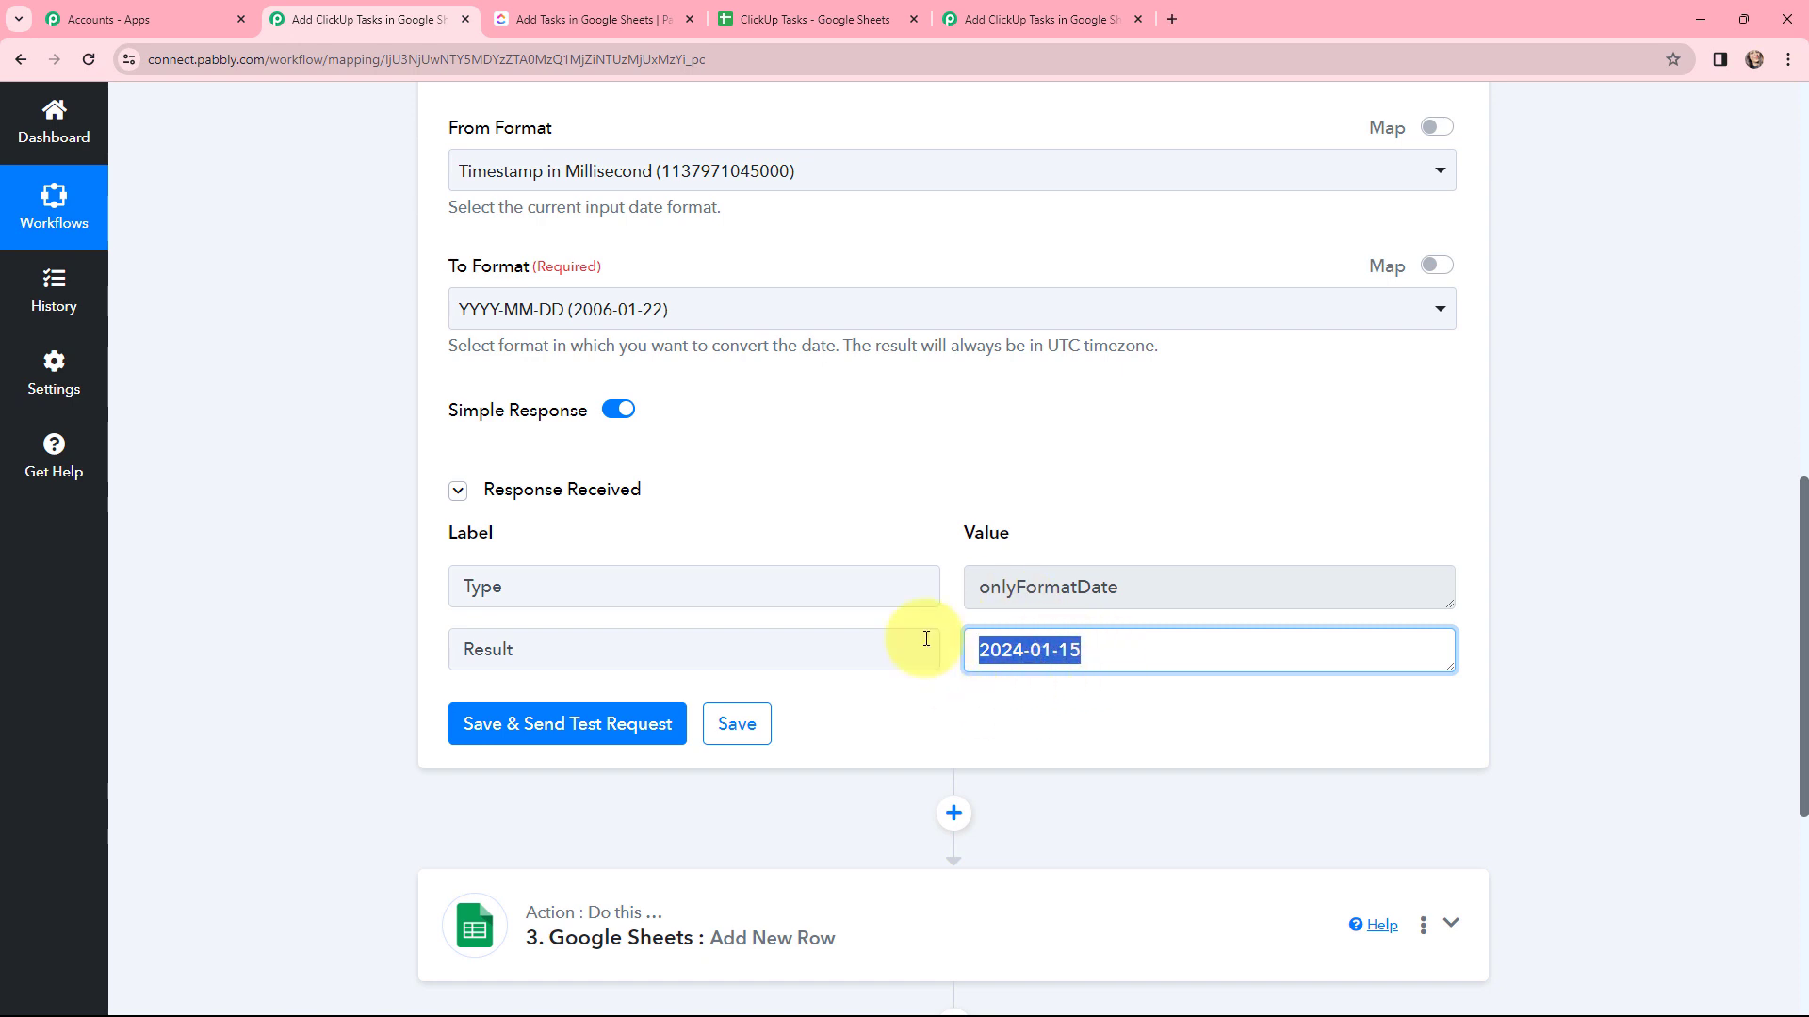
click(942, 582)
click(614, 12)
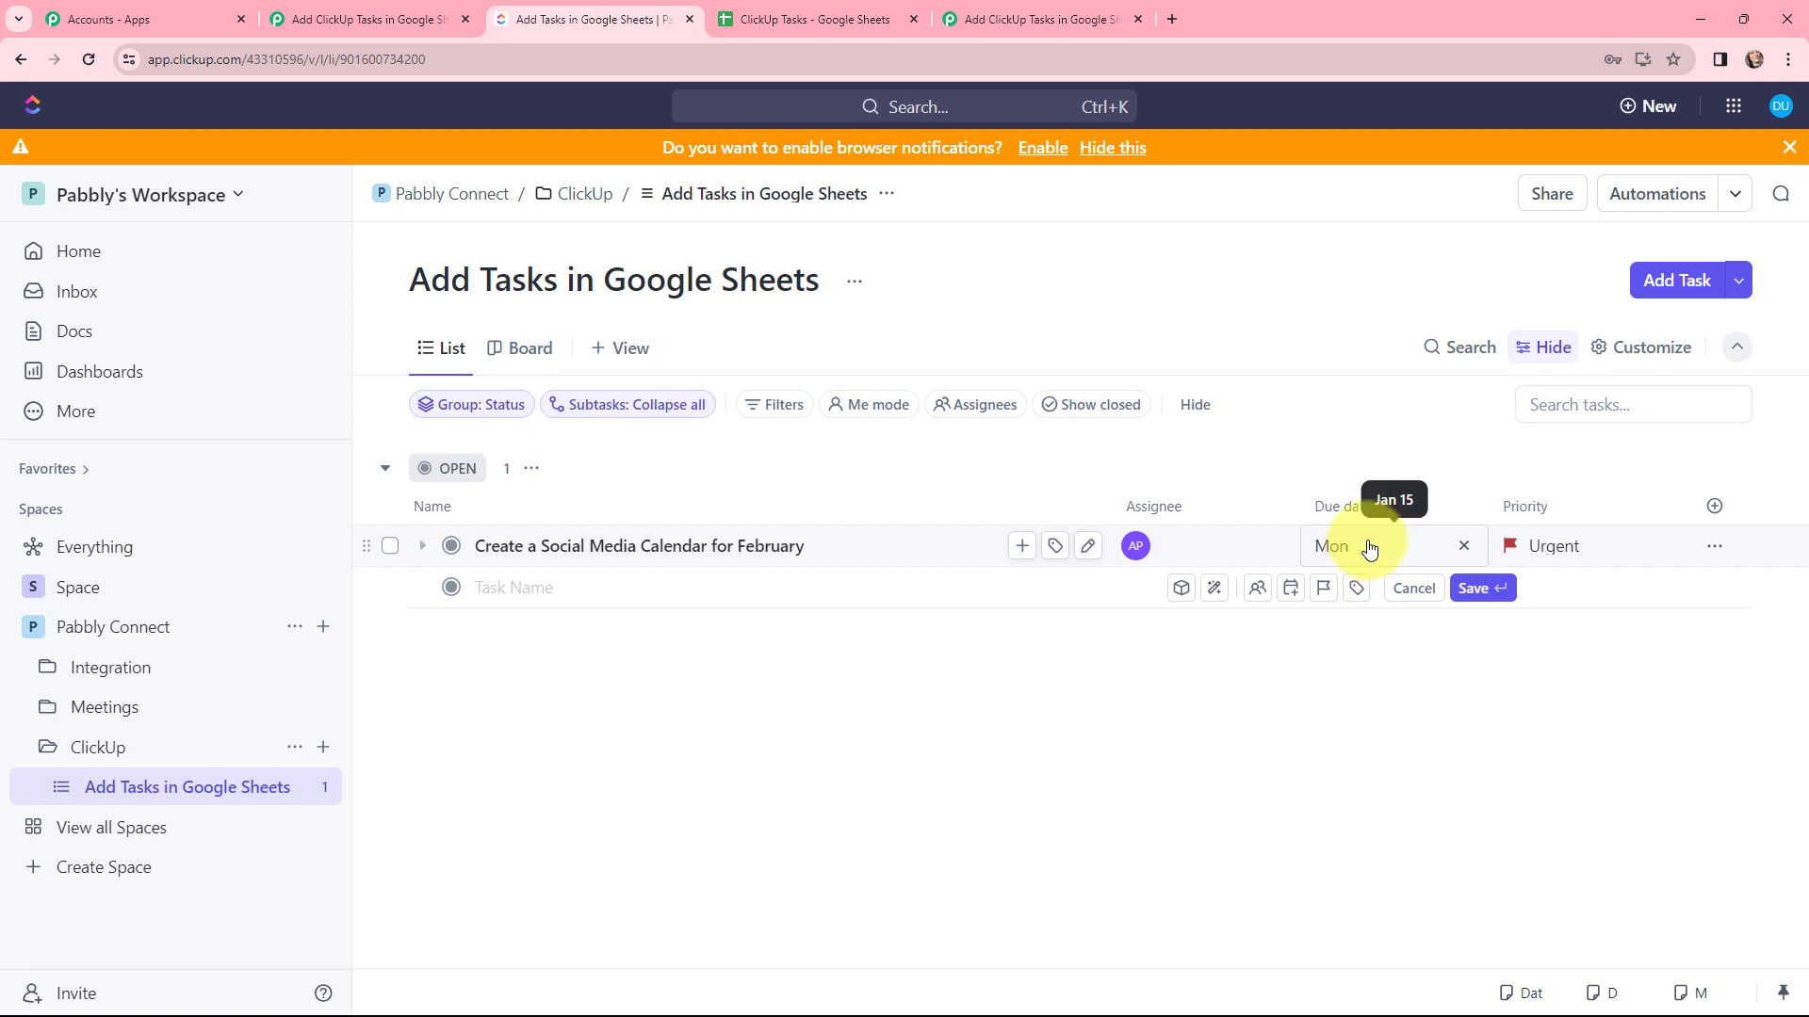
click(376, 17)
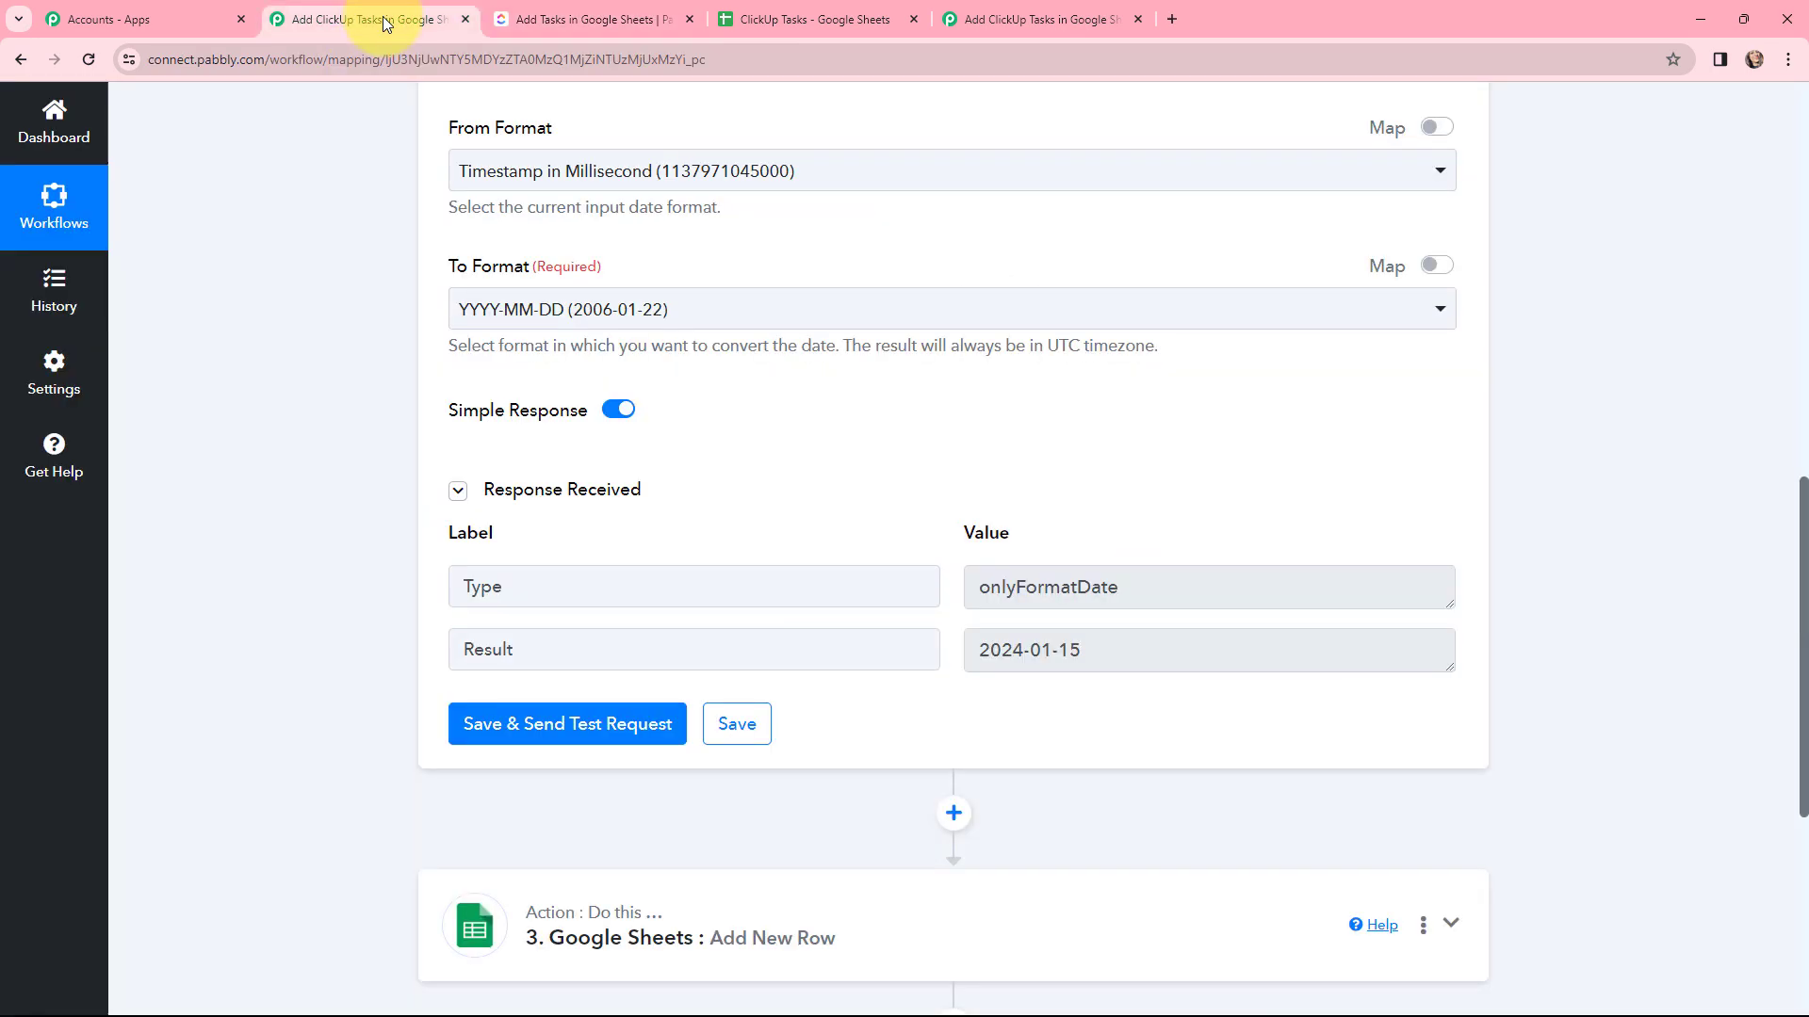
Step: Map the Due Date column of the Google Sheets Add New Row action to the Date/Time Formatter's Result value
scroll(970, 546, down, 3)
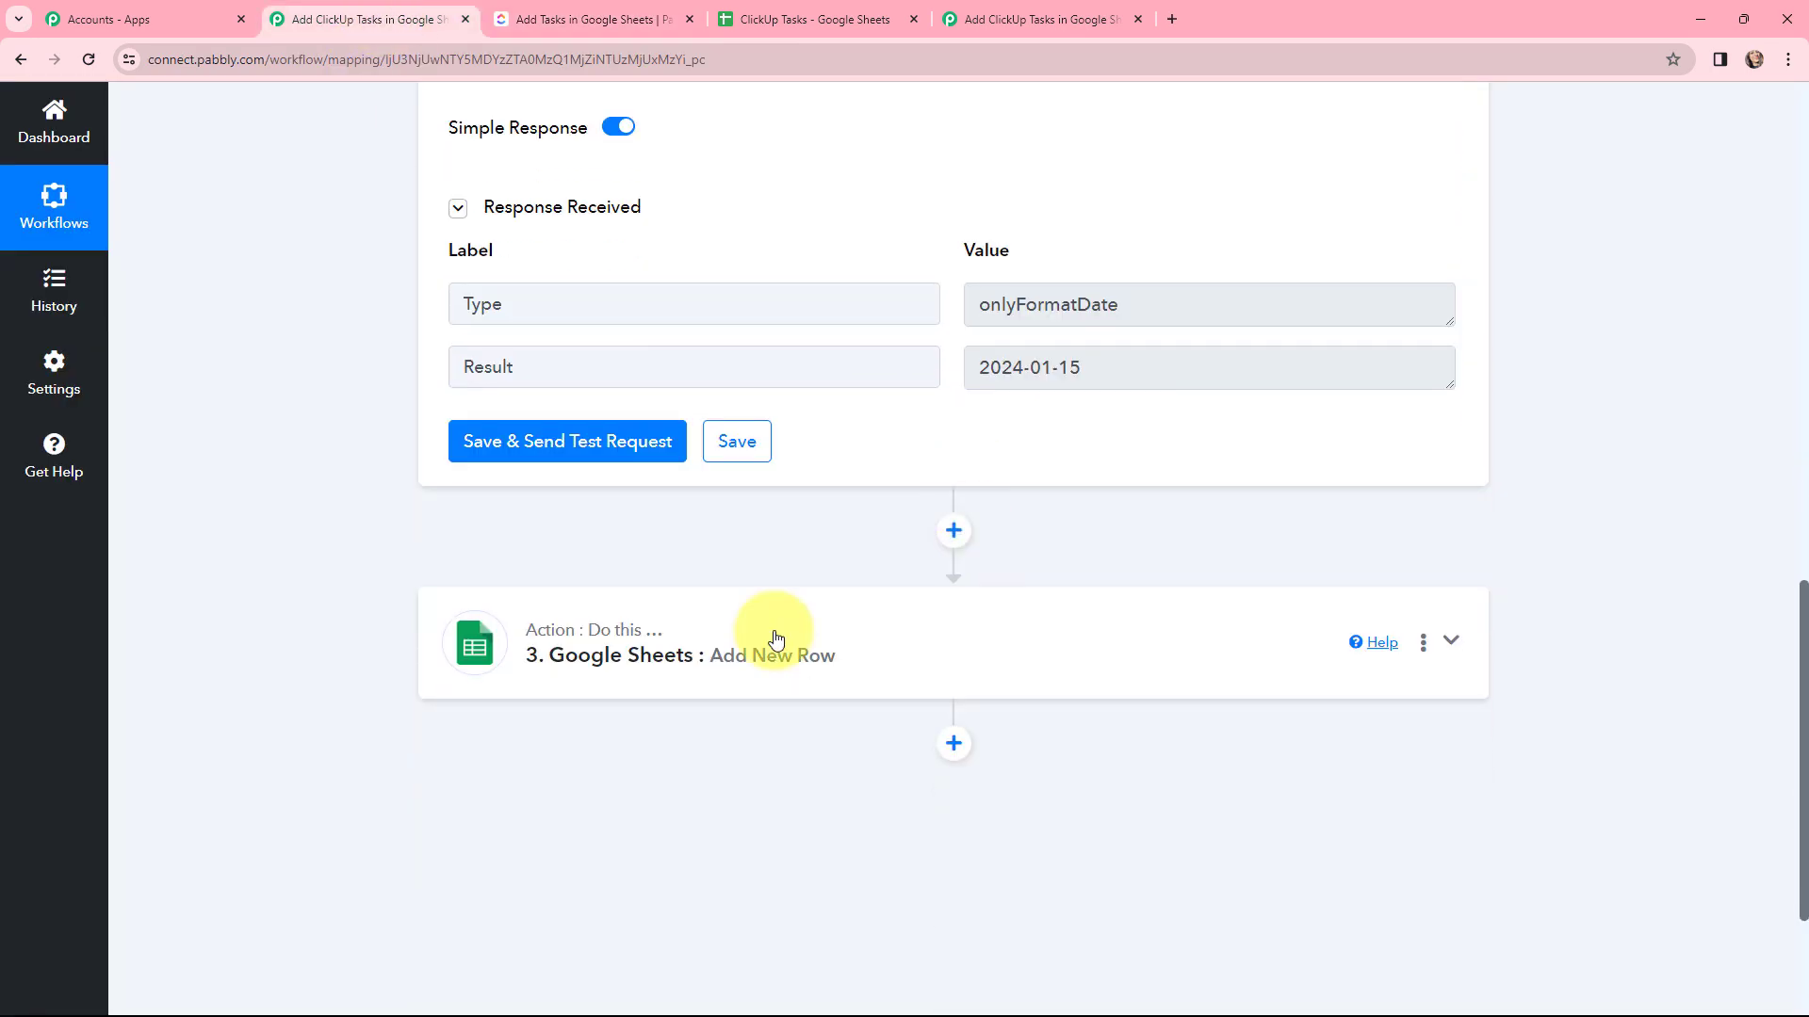
click(772, 636)
scroll(811, 484, up, 8)
scroll(811, 484, down, 9)
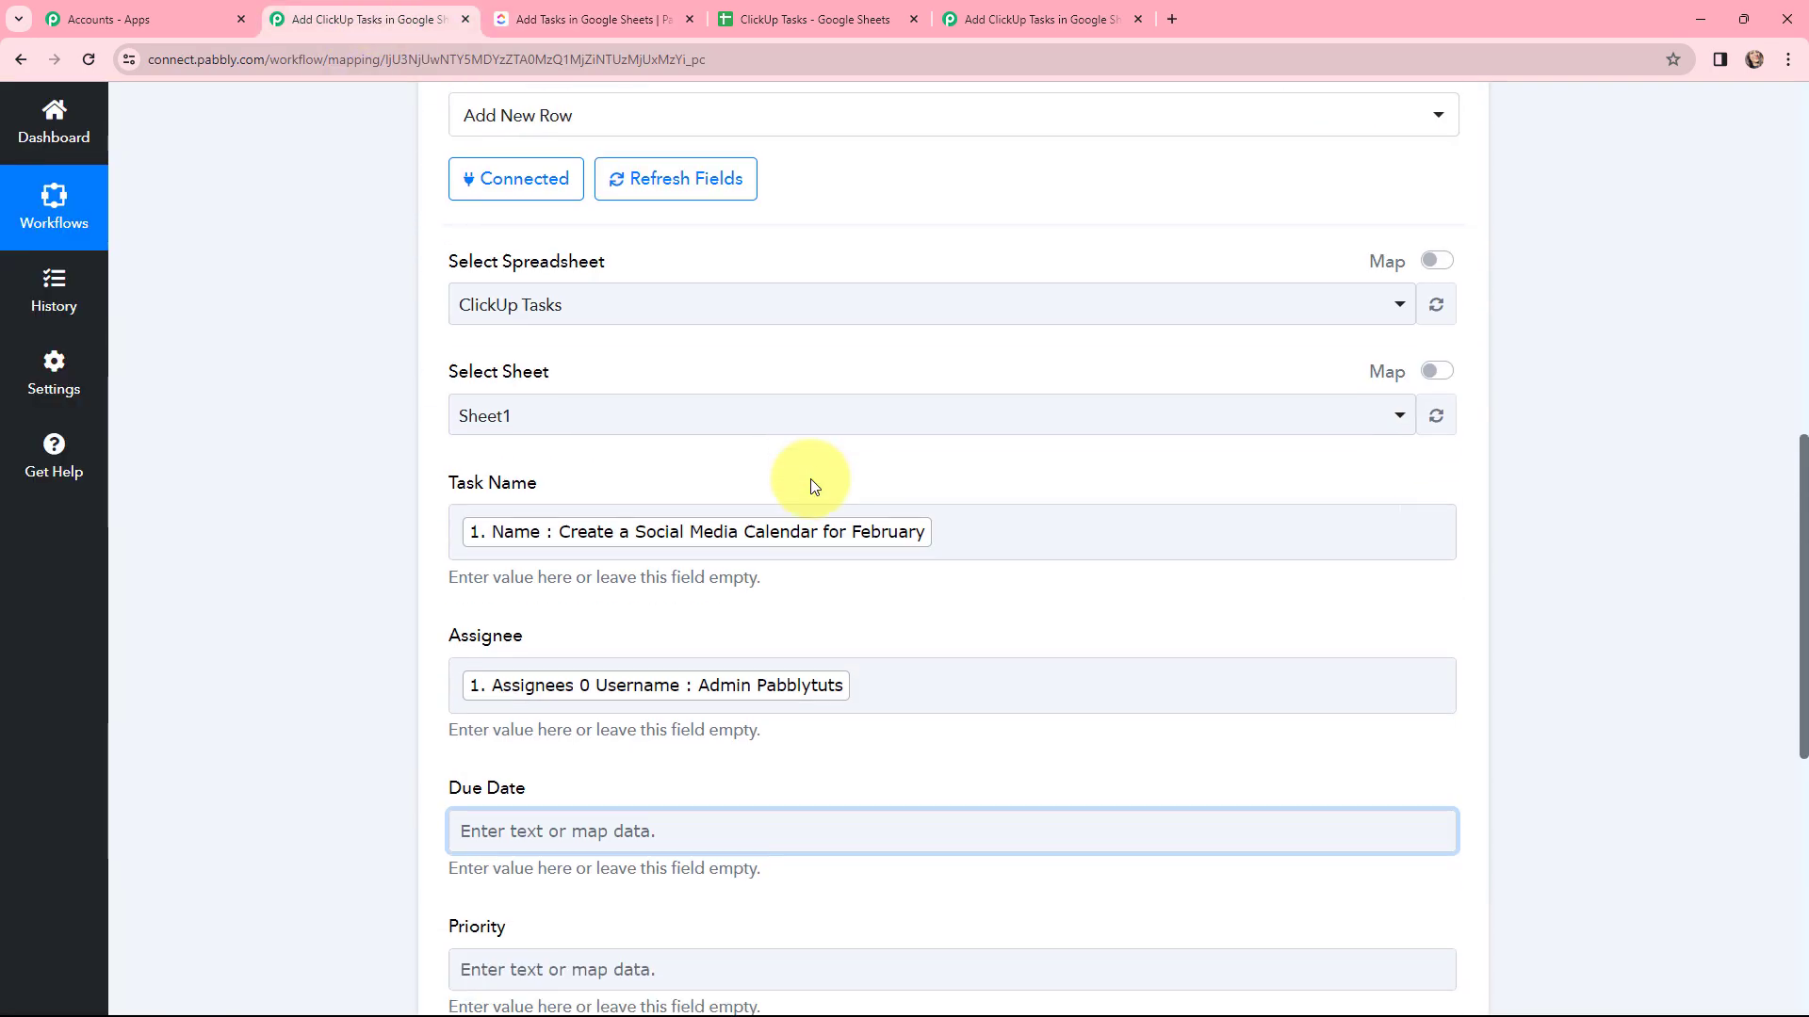
click(559, 467)
click(514, 704)
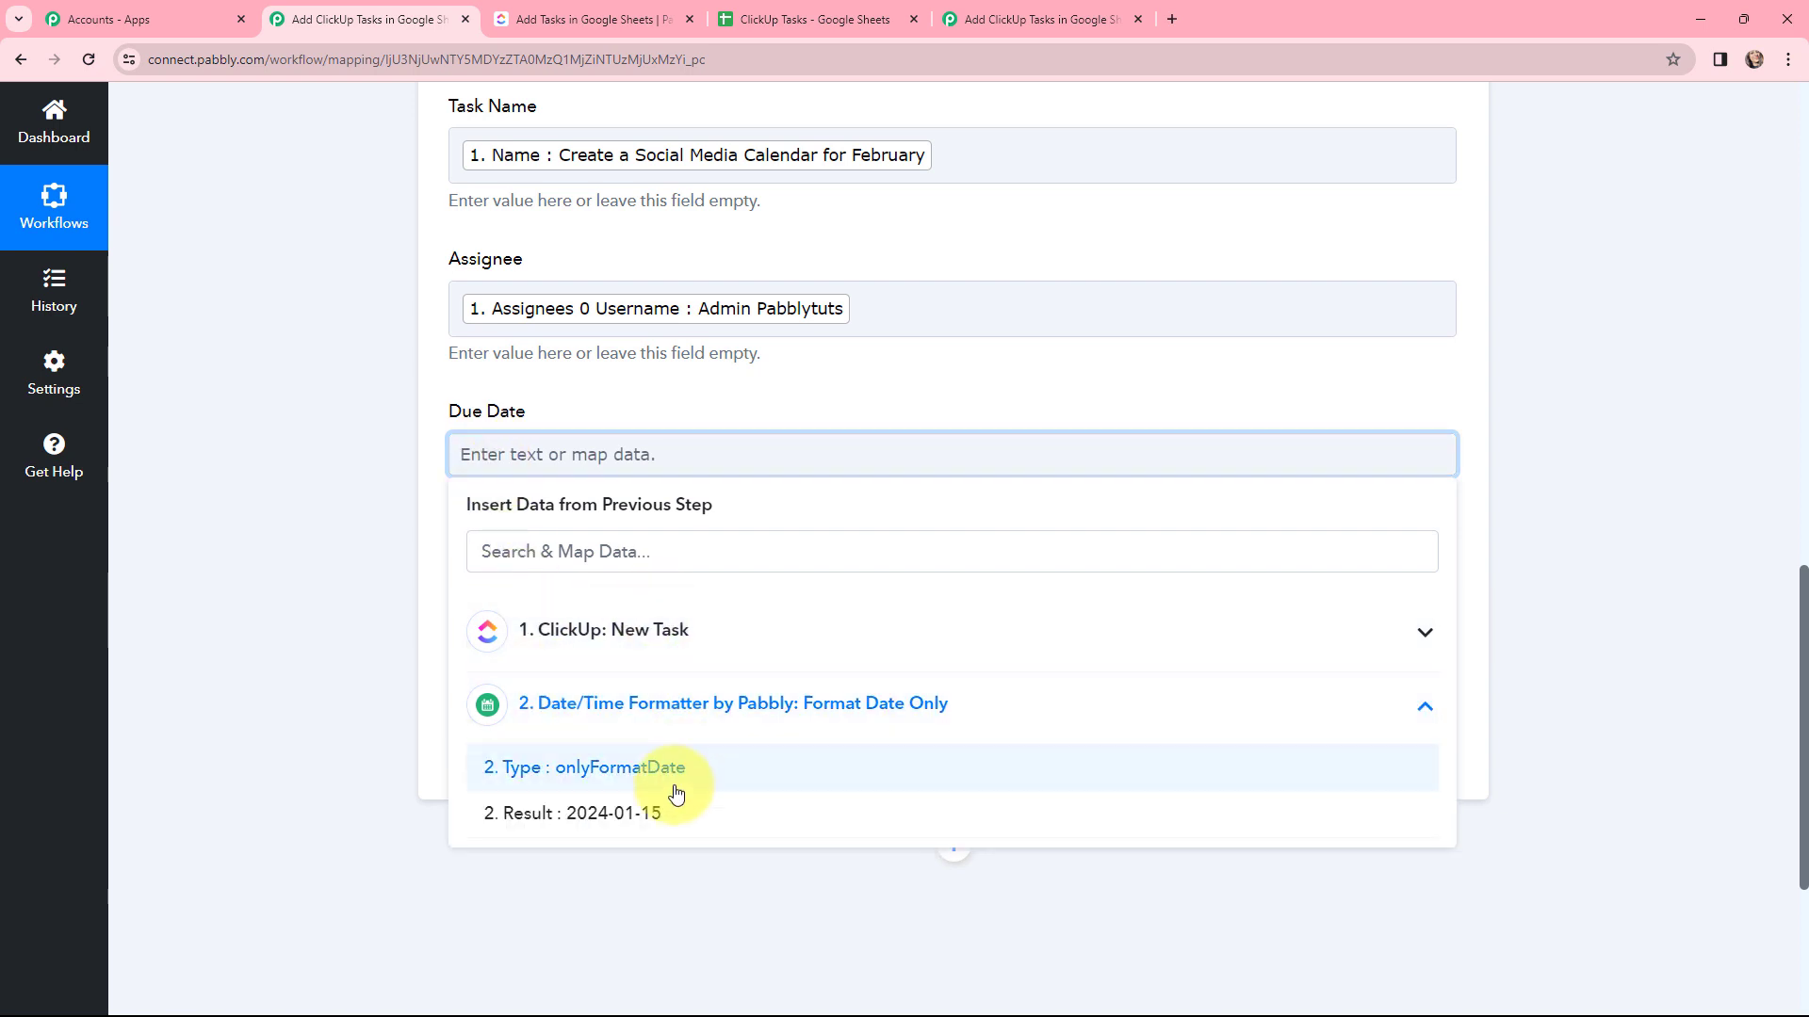
click(603, 812)
click(320, 455)
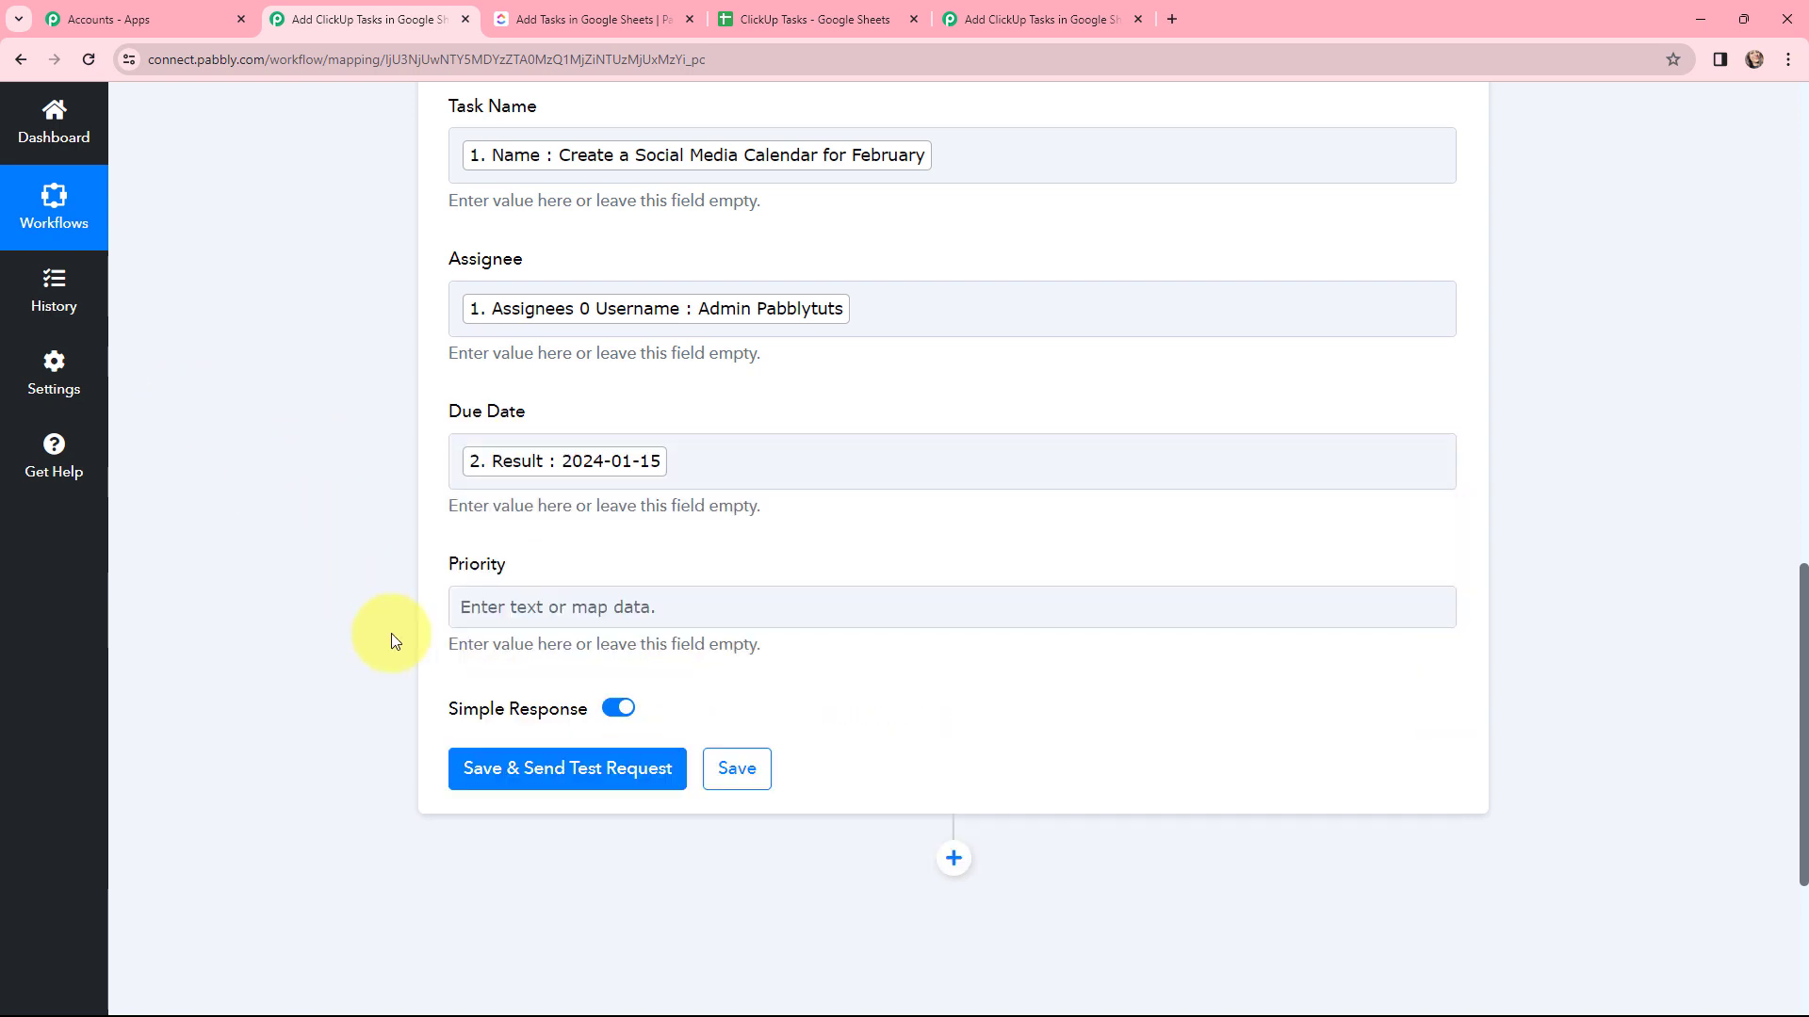
Step: Map the Priority column to the Priority Priority value from the ClickUp New Task trigger, searching for "urg"
click(563, 611)
click(593, 787)
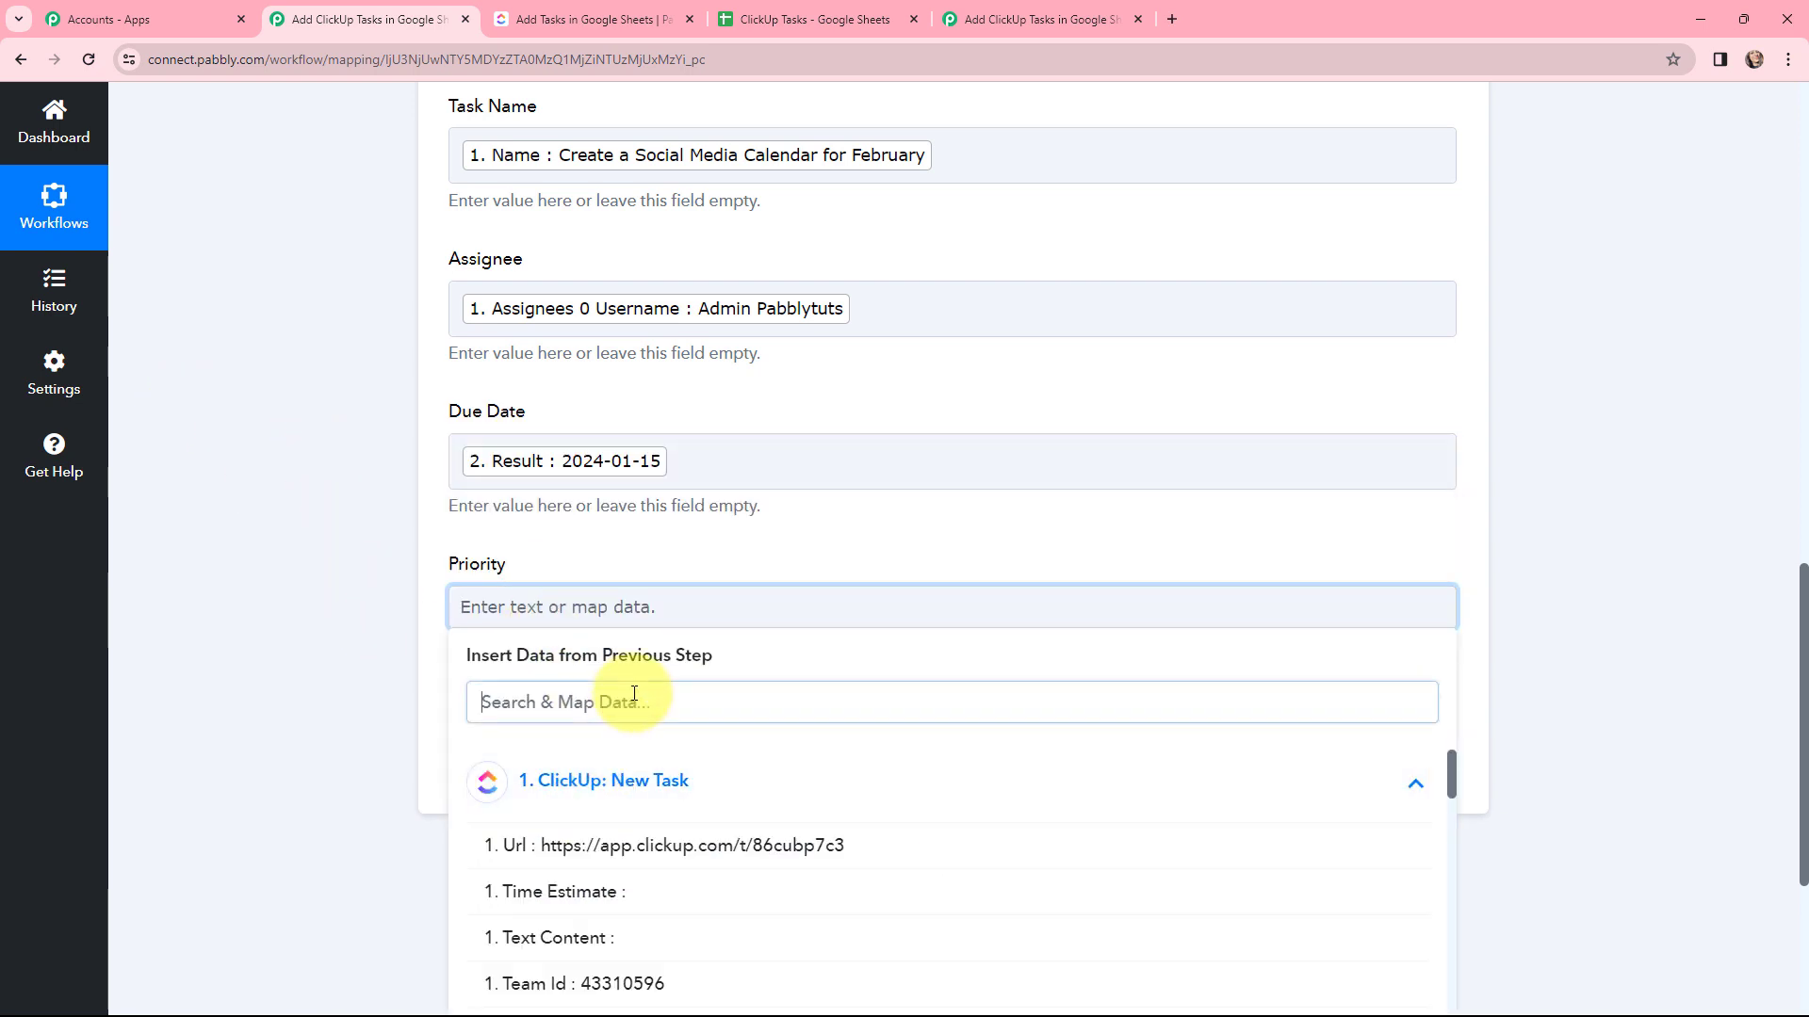
click(634, 697)
text(urg)
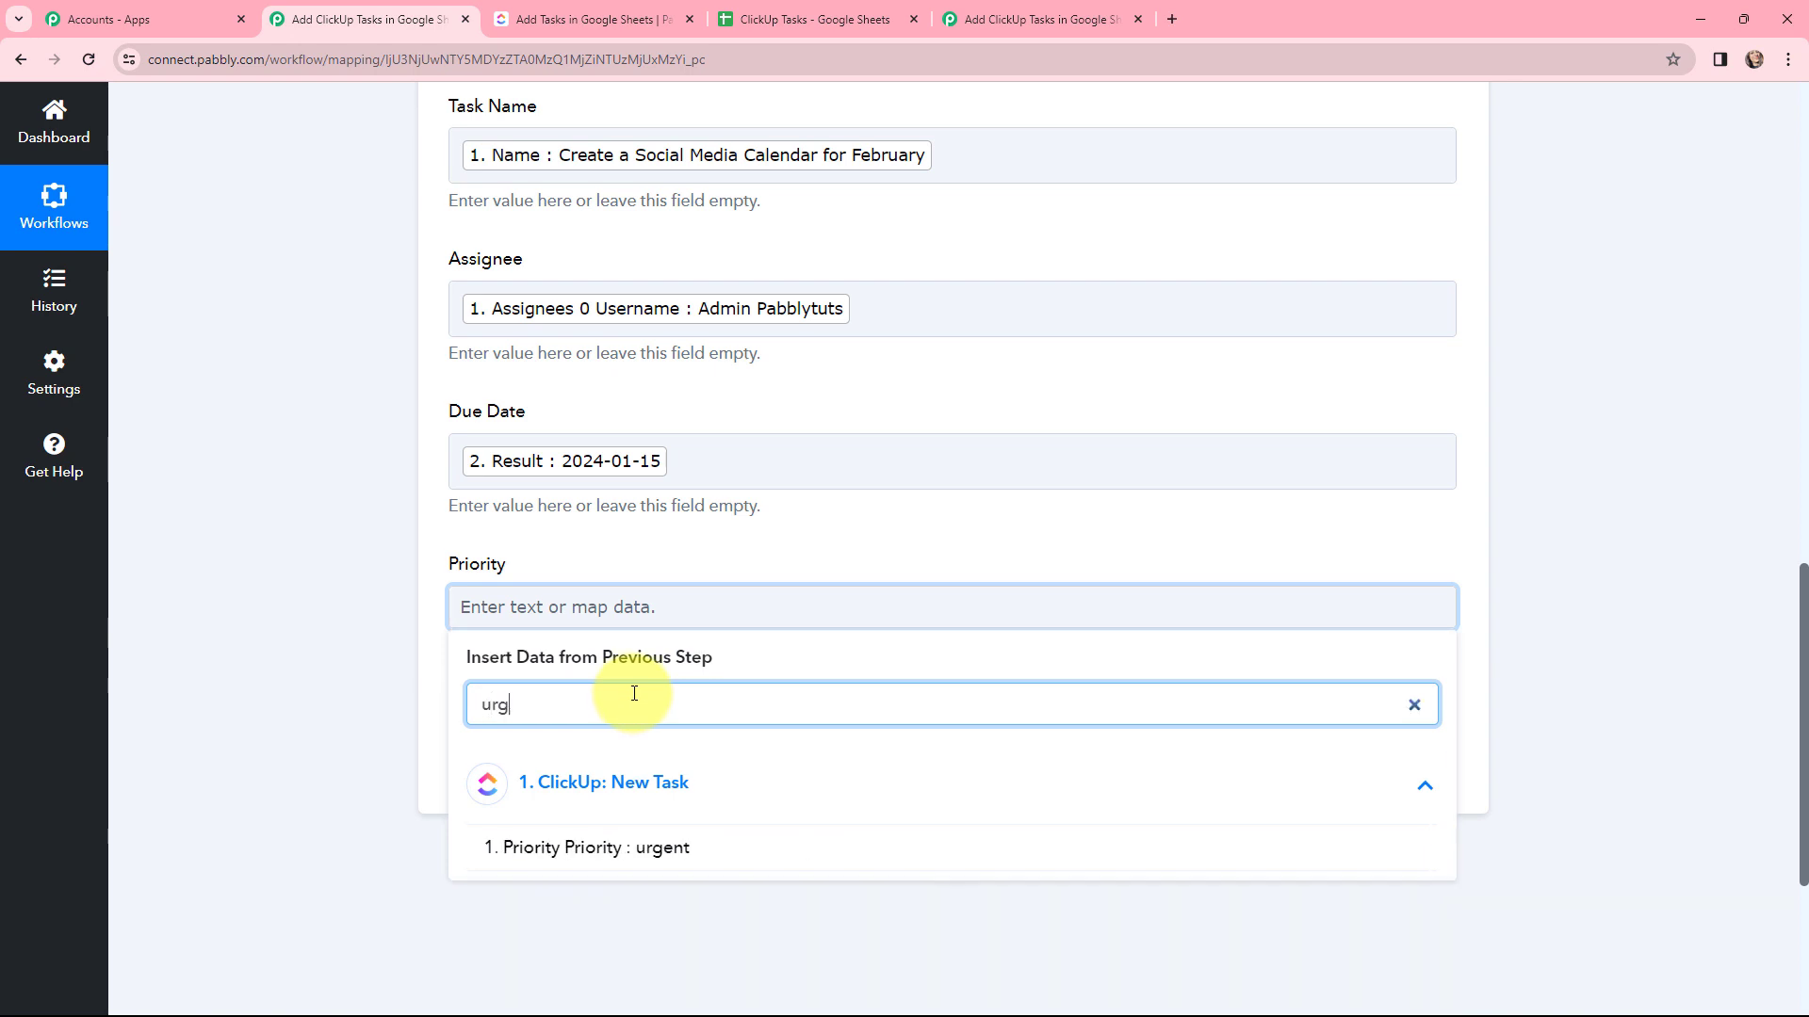
click(575, 731)
click(321, 524)
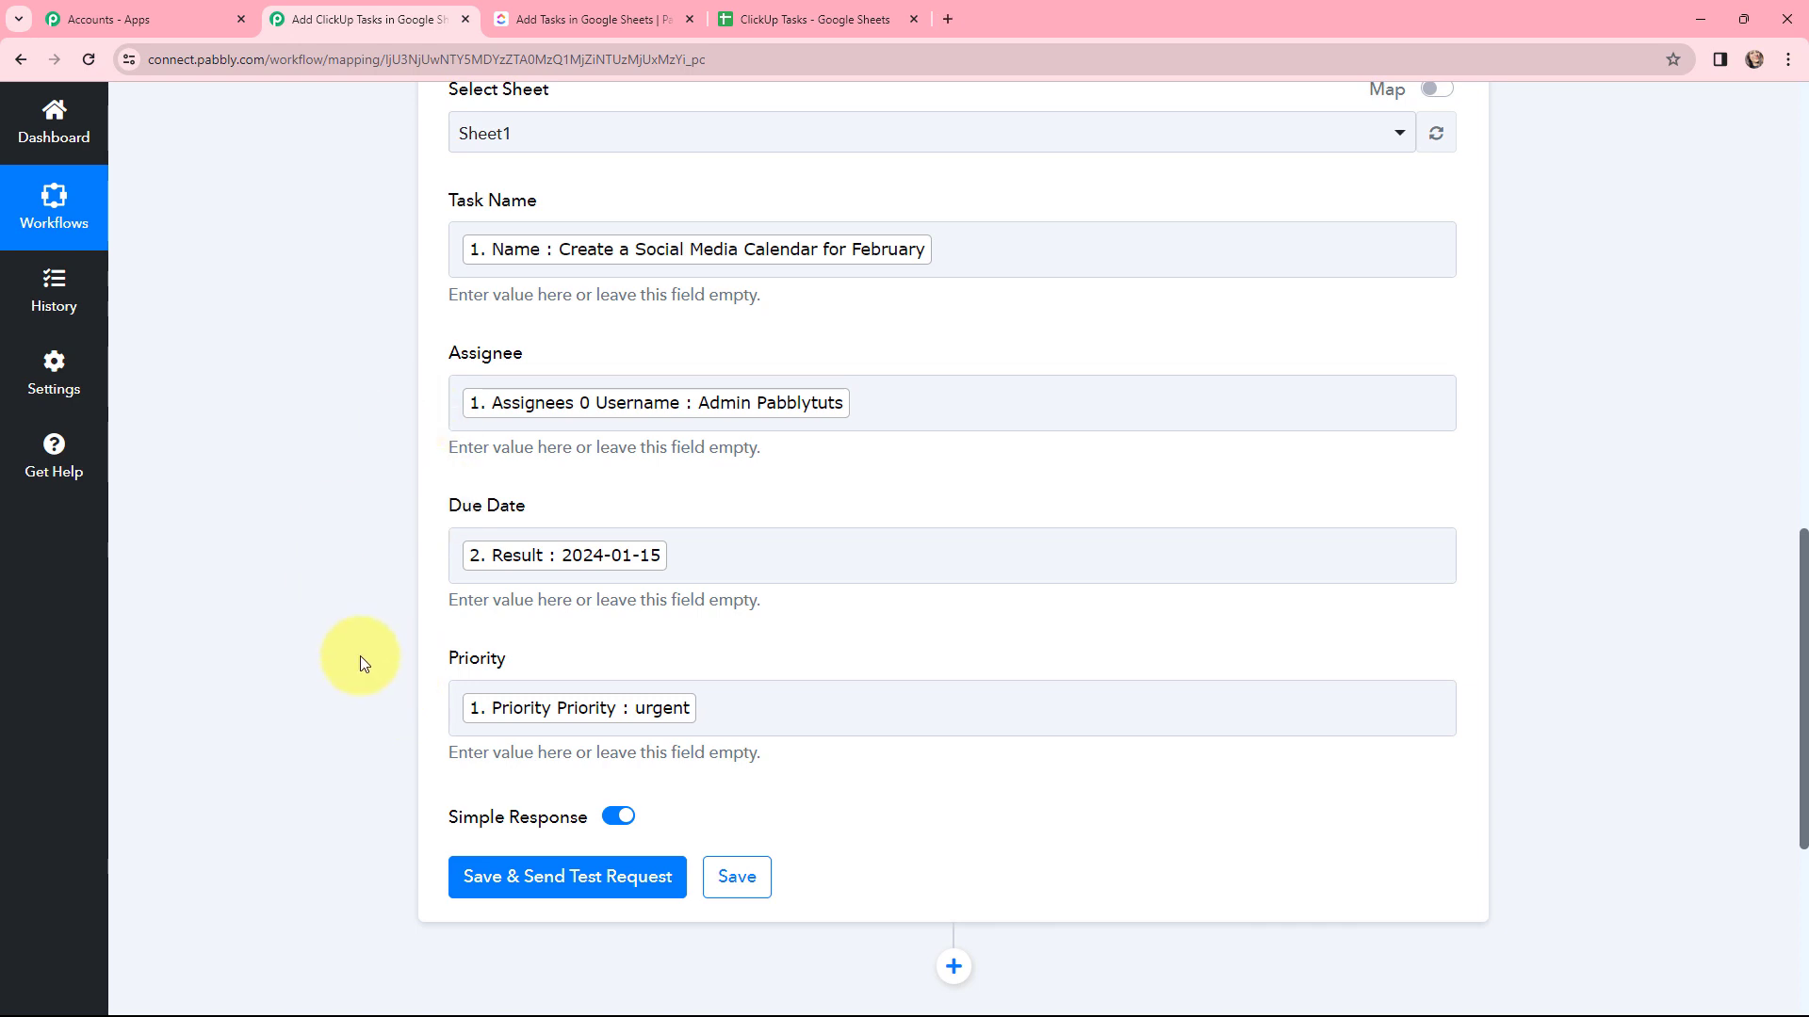
Step: Save the Google Sheets Add New Row action and send a test request, showing the response received
scroll(382, 558, down, 1)
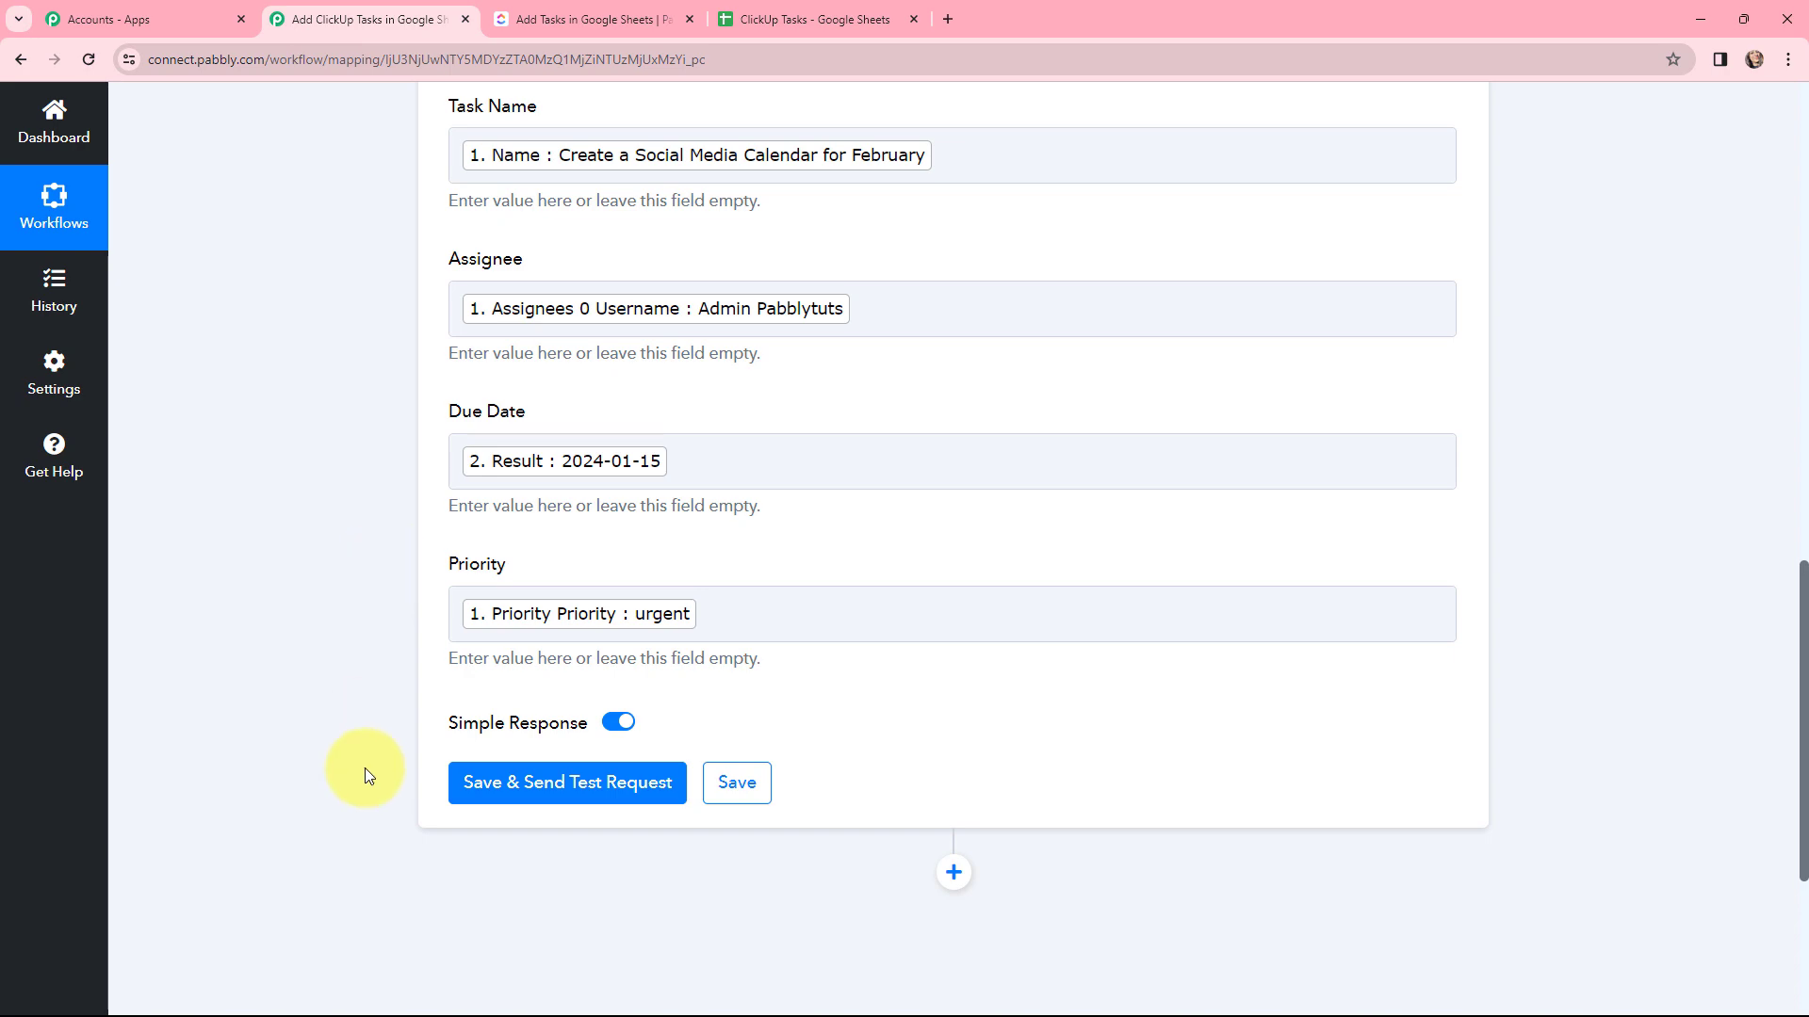
click(556, 784)
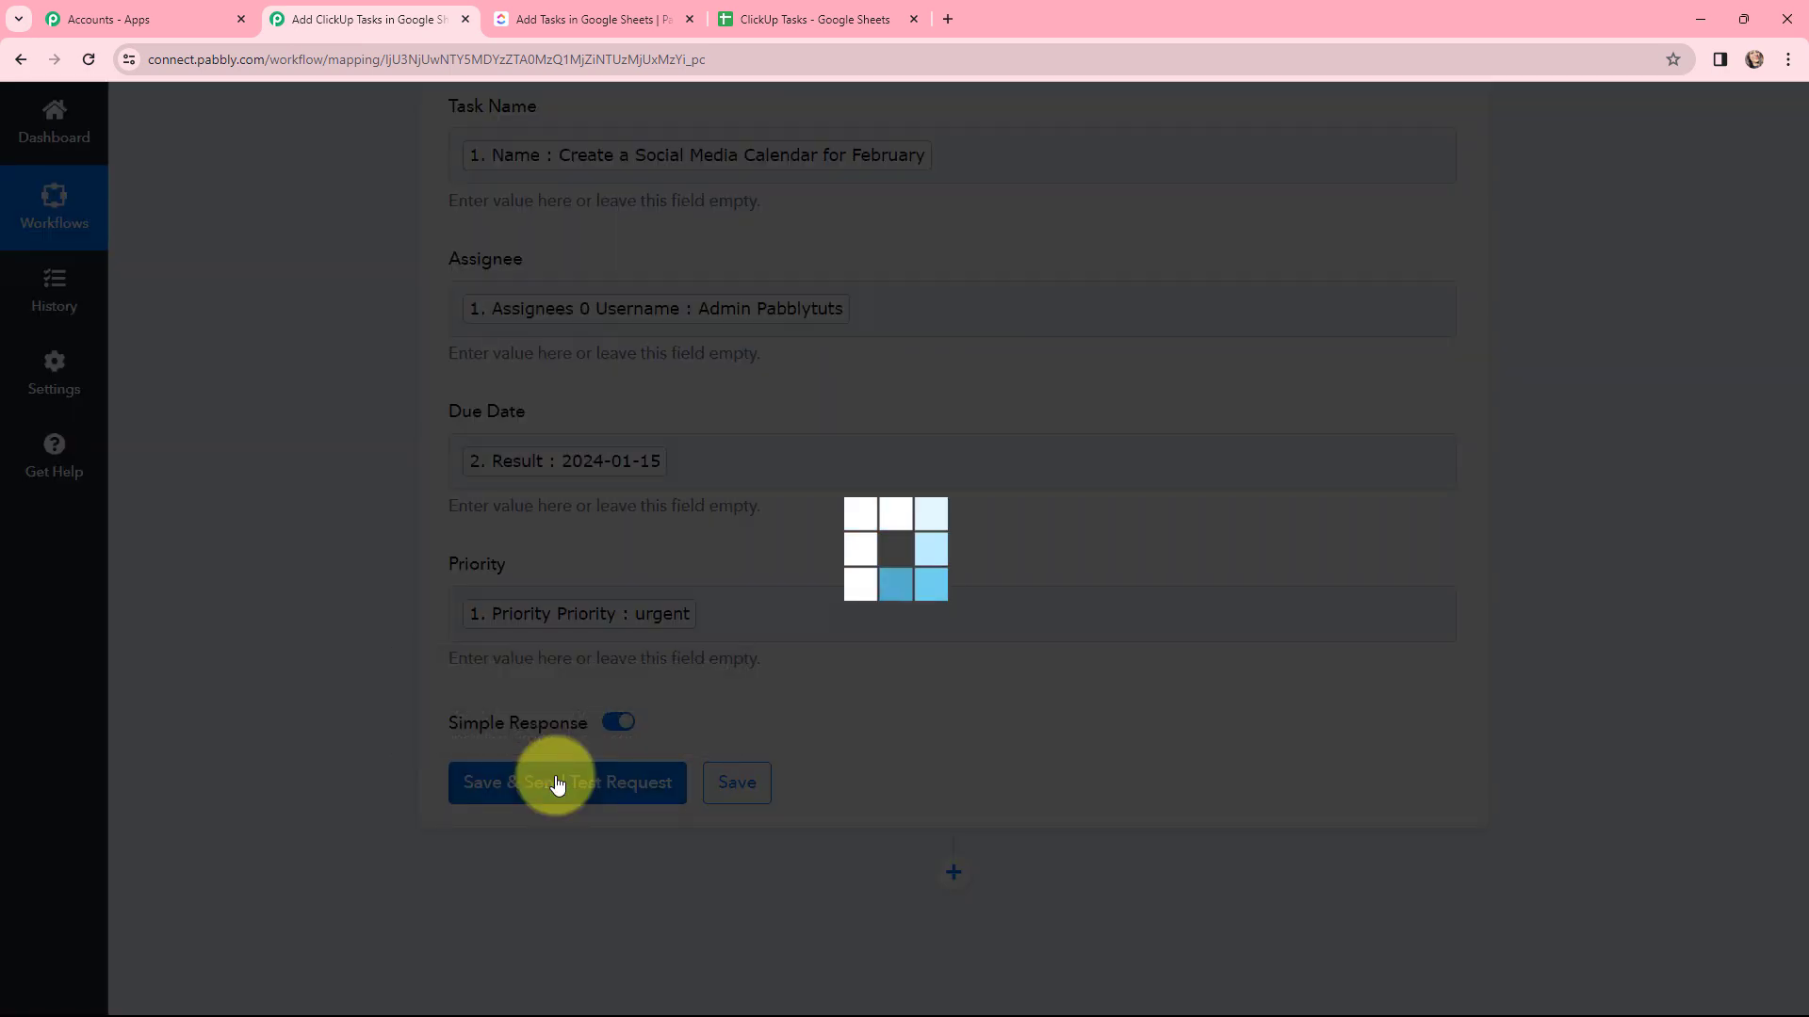
scroll(986, 527, down, 5)
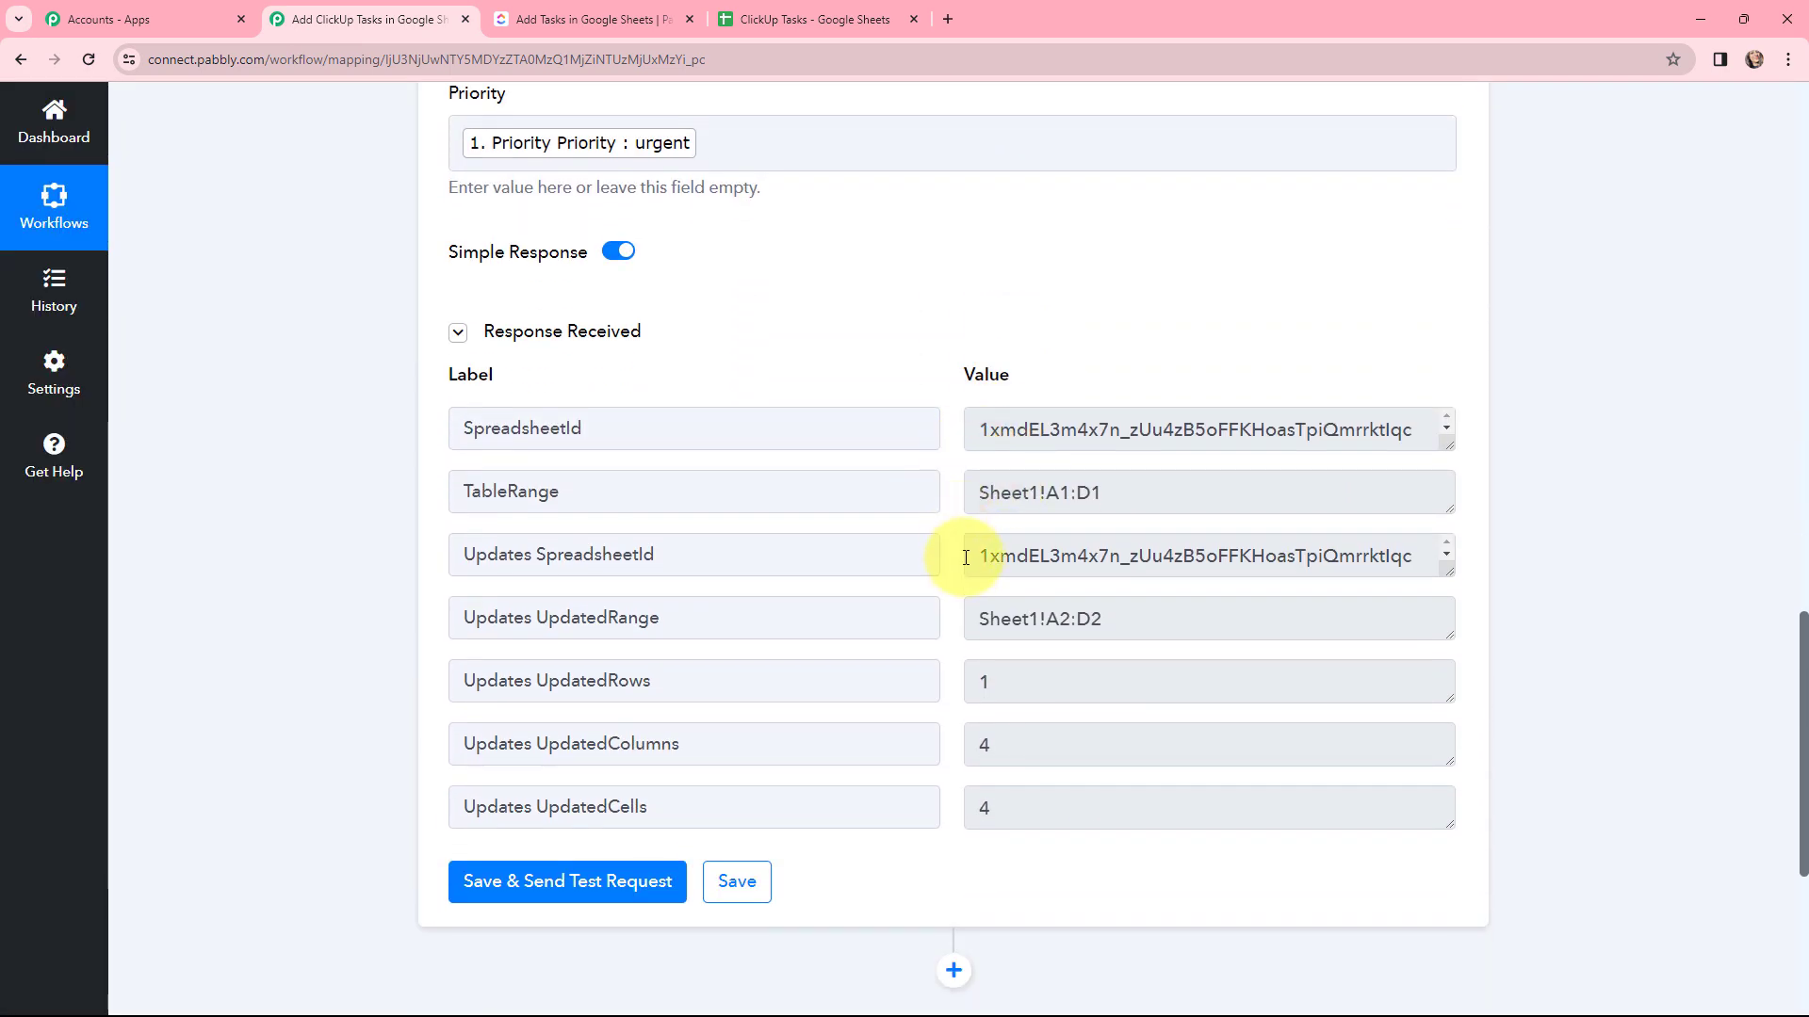